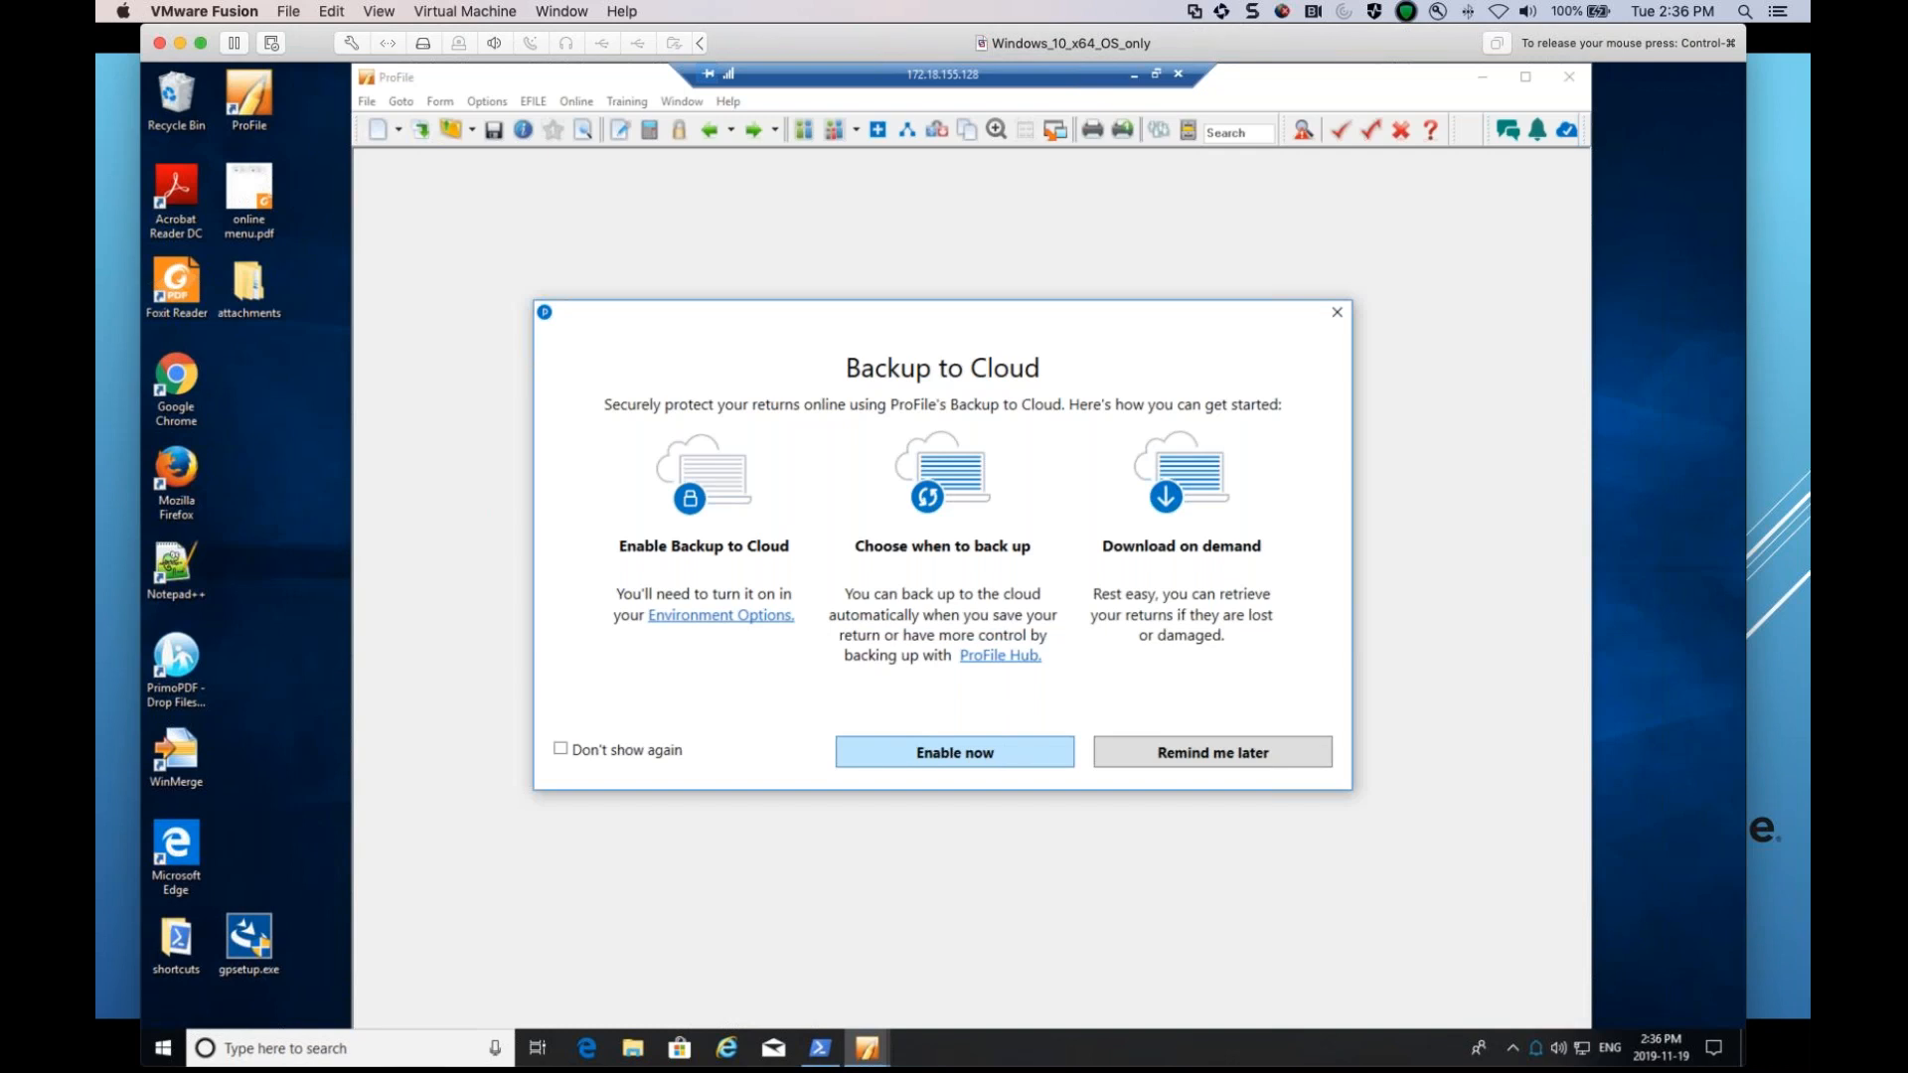
Dismiss the Backup to Cloud introduction and sign in to the Intuit account with the saved e-mail and the account password.
{"action": "left_click", "coordinate": [1335, 316]}
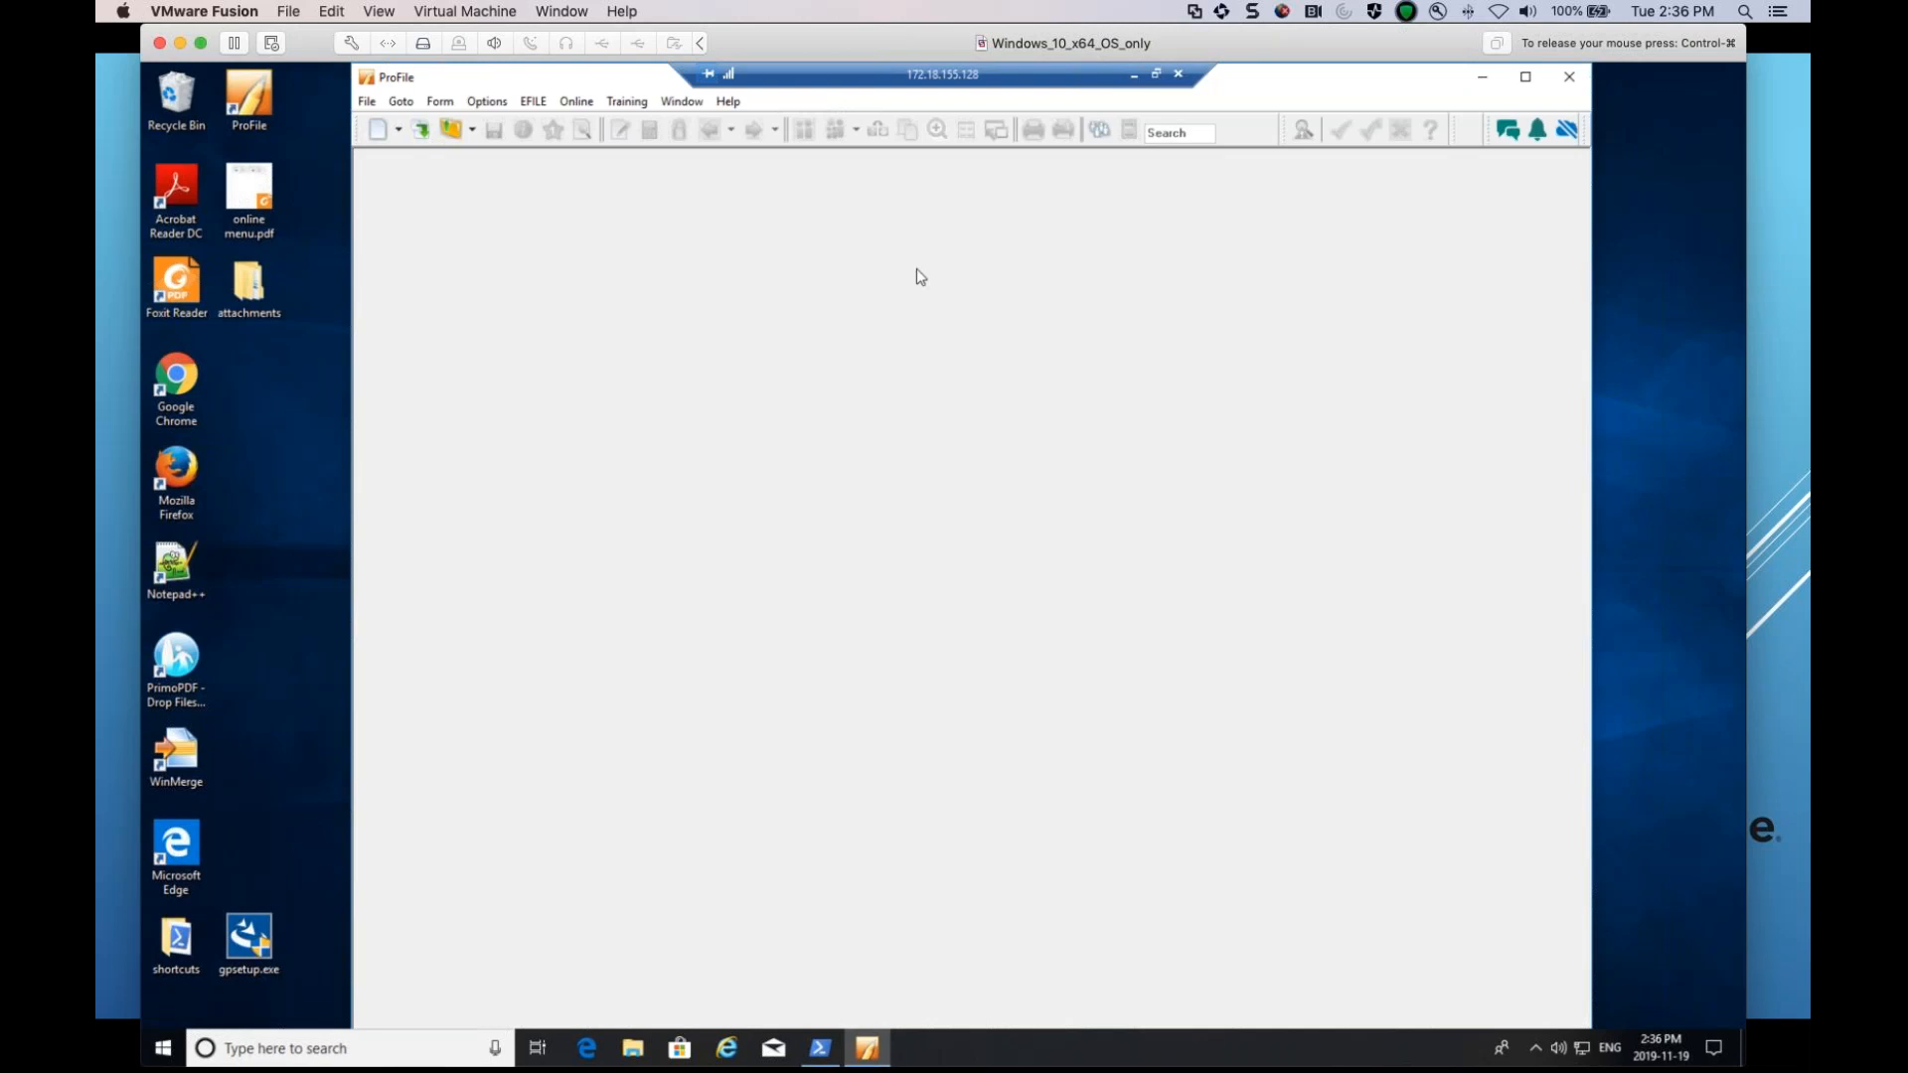
{"action": "left_click", "coordinate": [564, 103]}
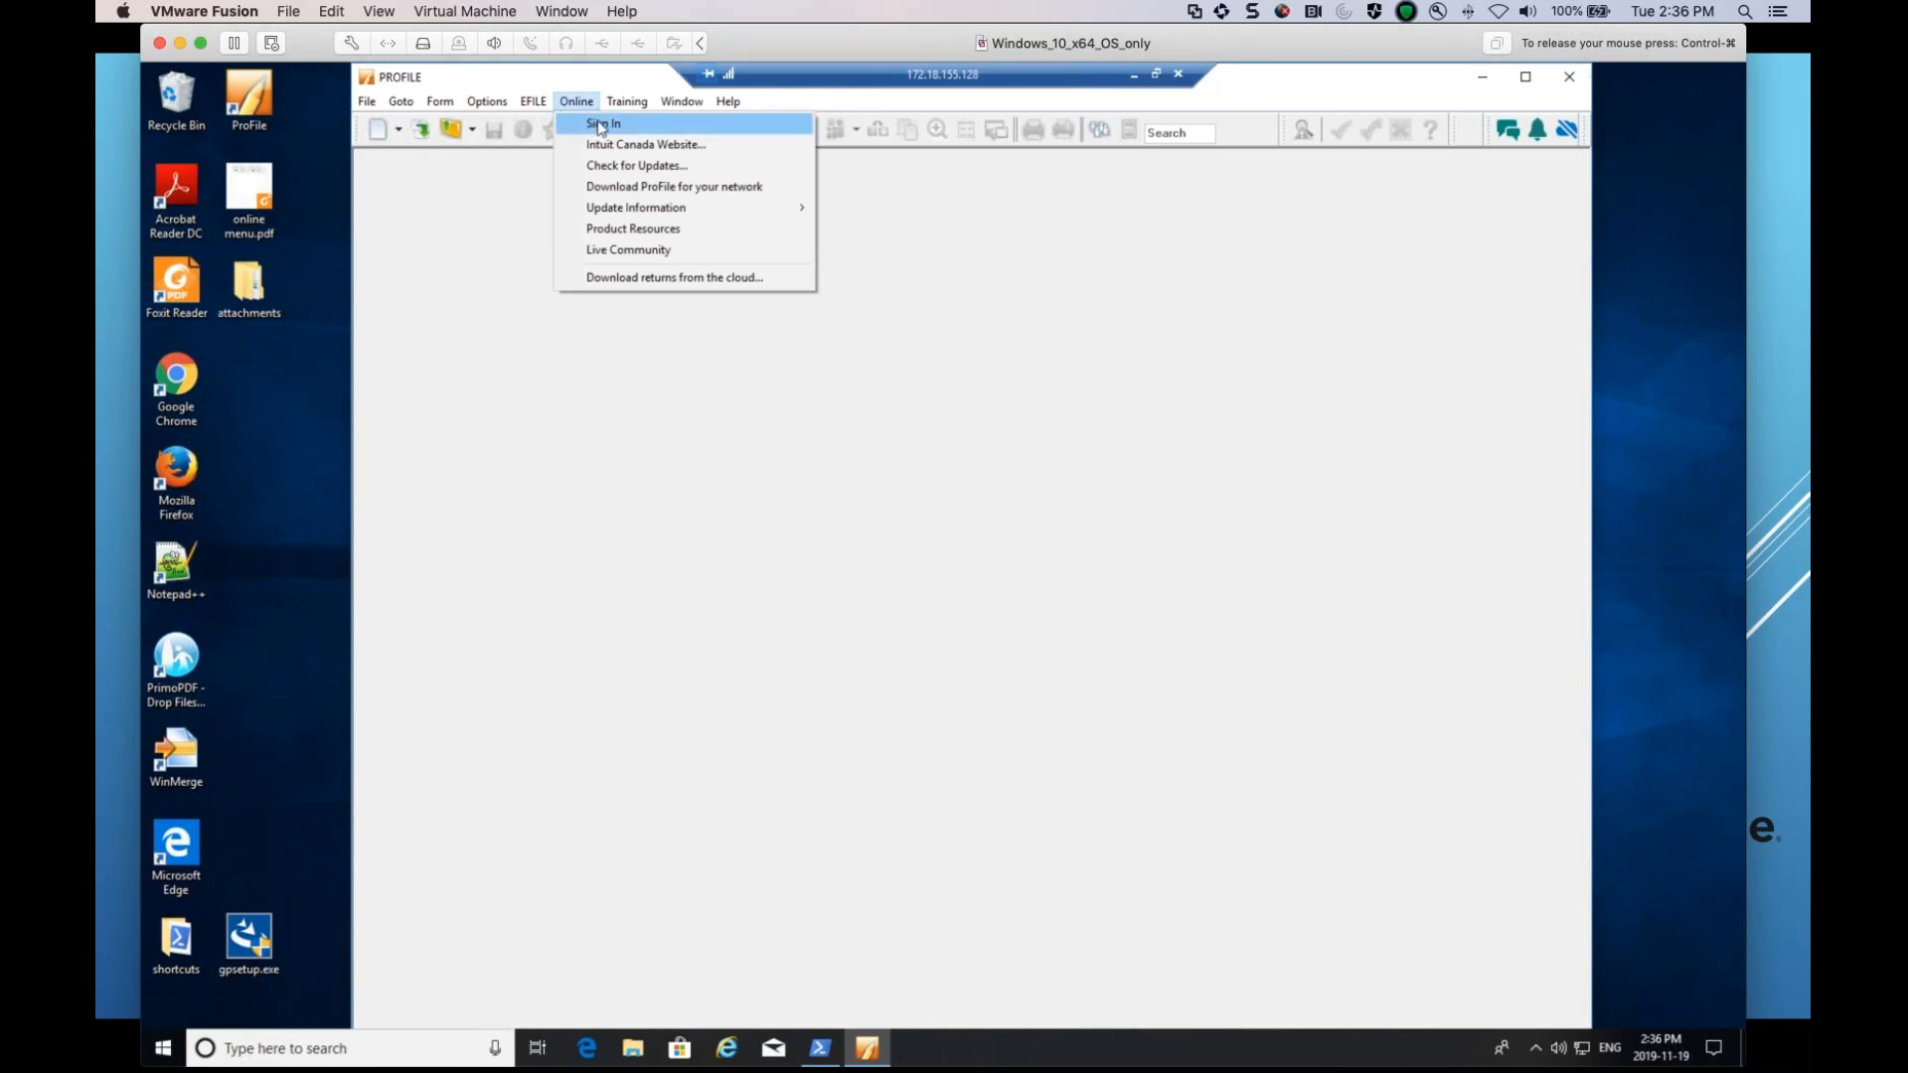
{"action": "left_click", "coordinate": [600, 126]}
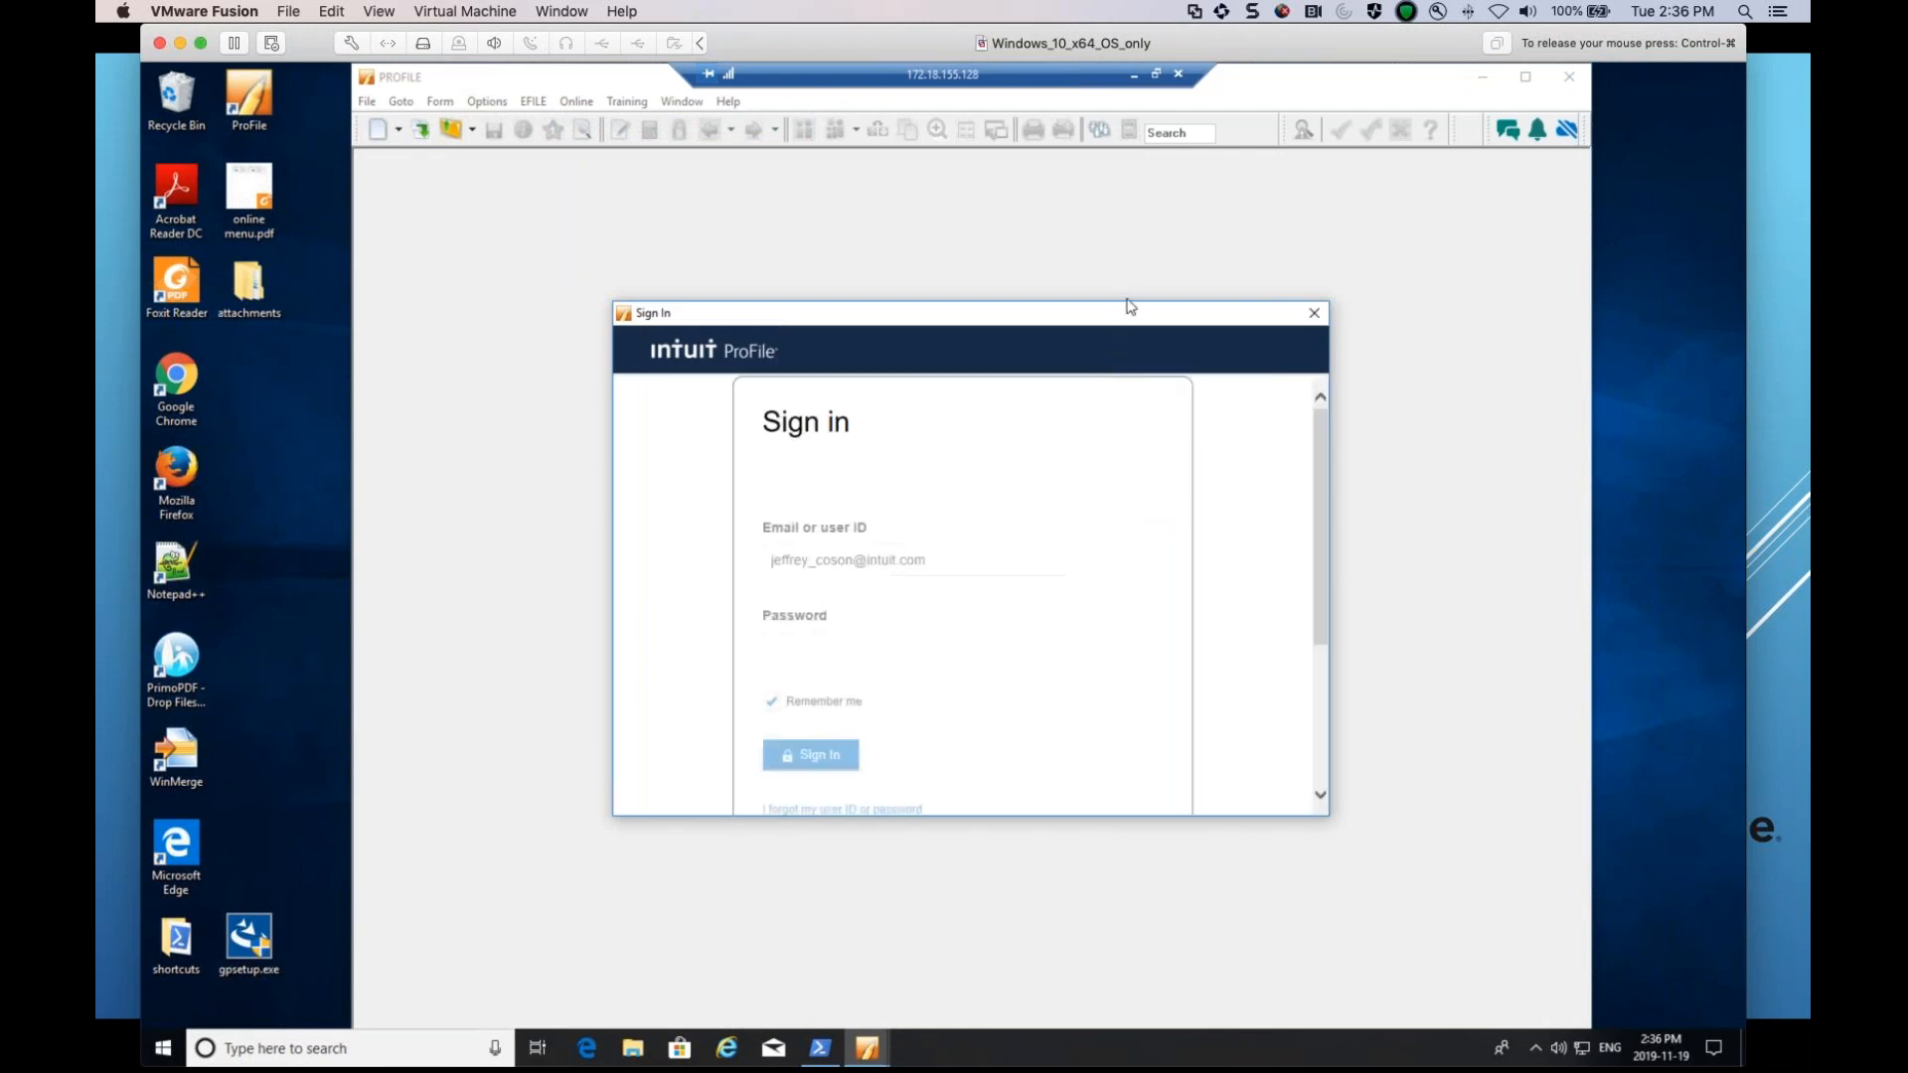
{"action": "left_click_drag", "start_coordinate": [1140, 271], "coordinate": [1150, 246]}
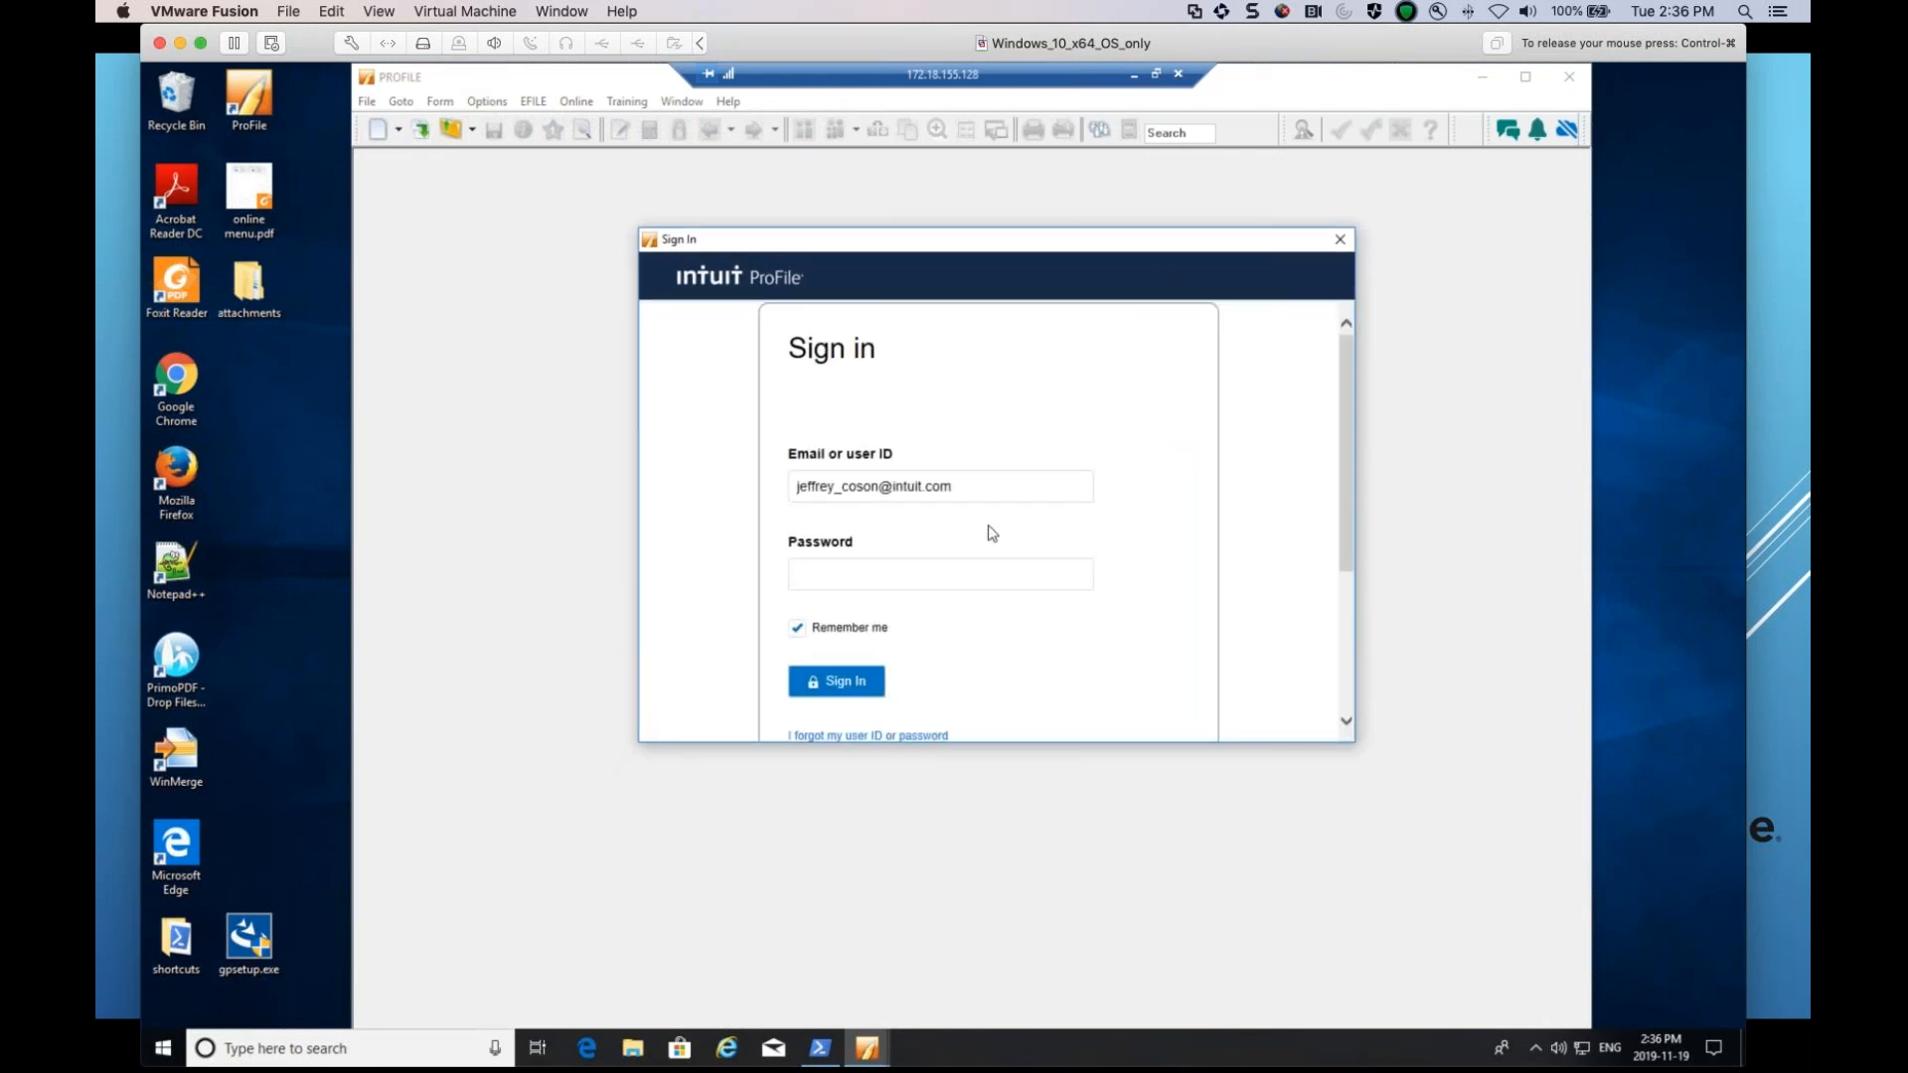
{"action": "left_click", "coordinate": [1003, 486]}
{"action": "left_click_drag", "start_coordinate": [1003, 486], "coordinate": [764, 495]}
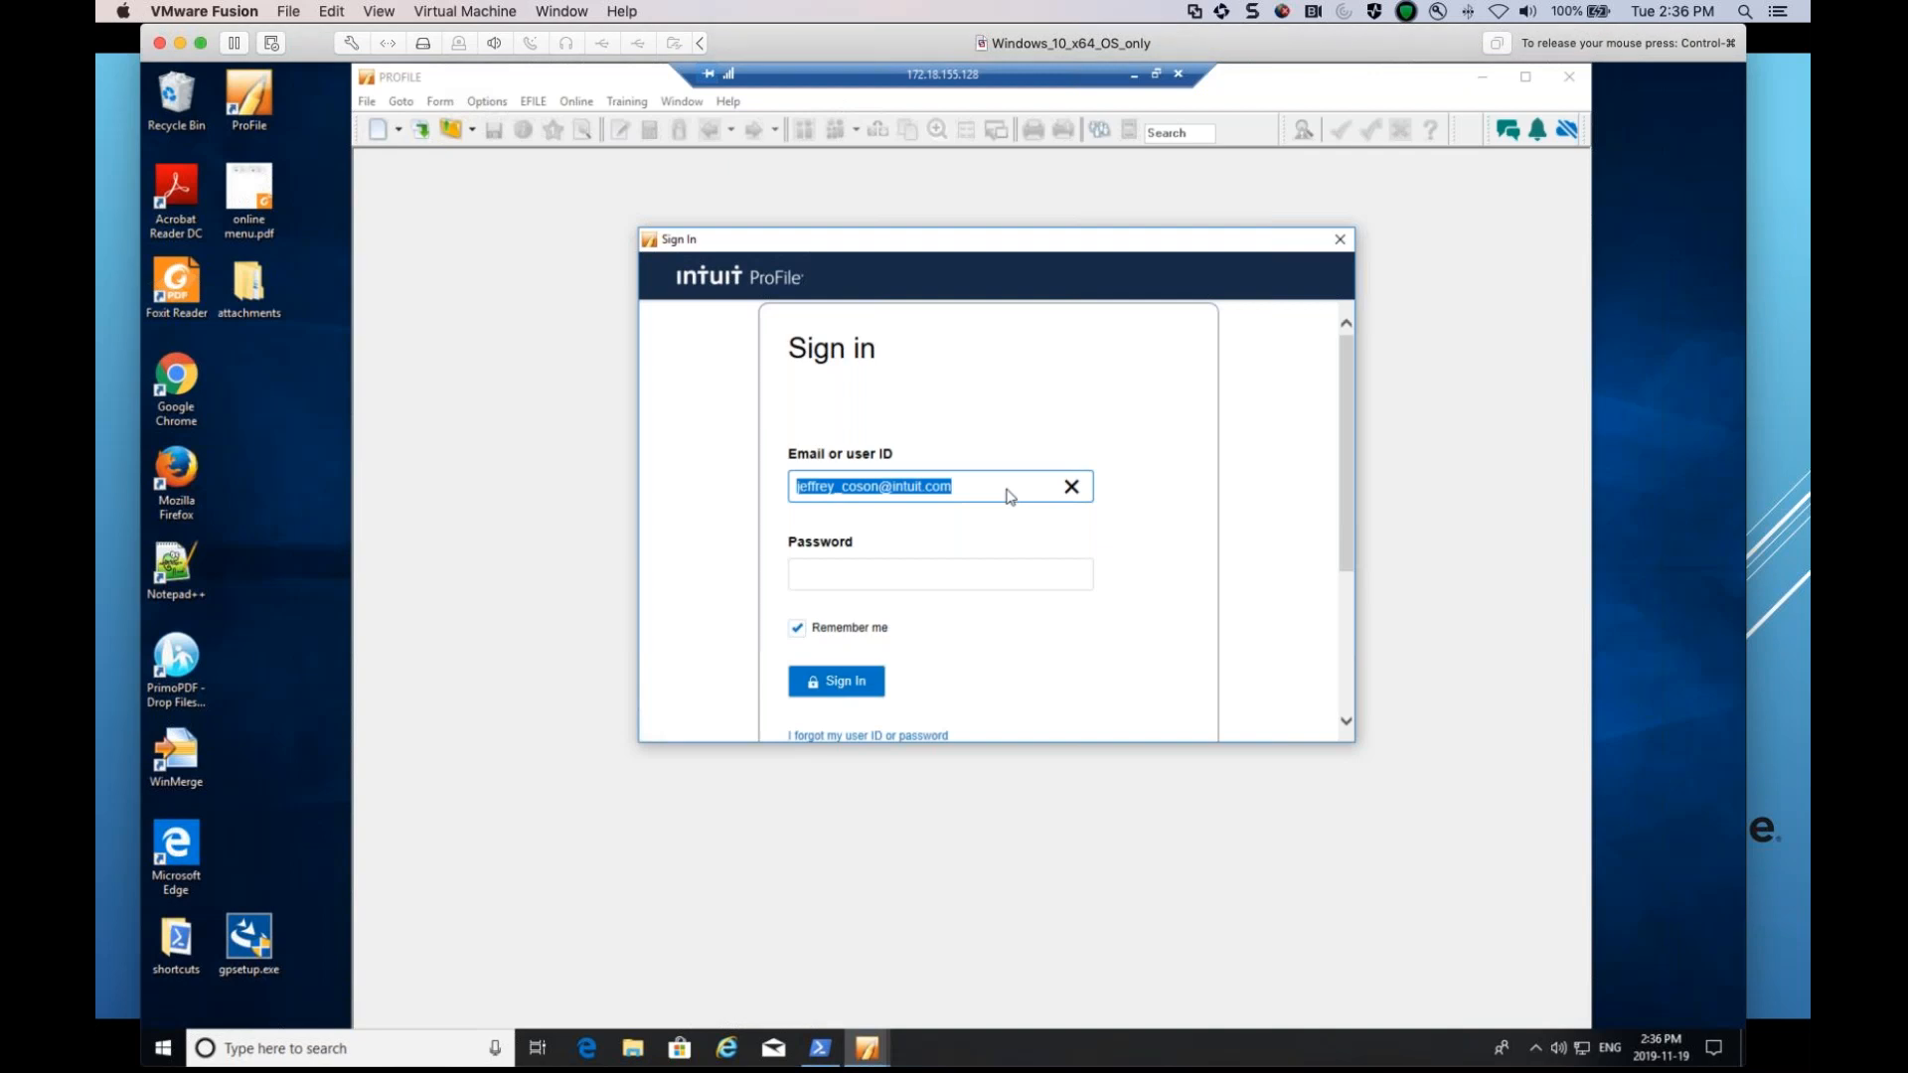
{"action": "left_click", "coordinate": [884, 580]}
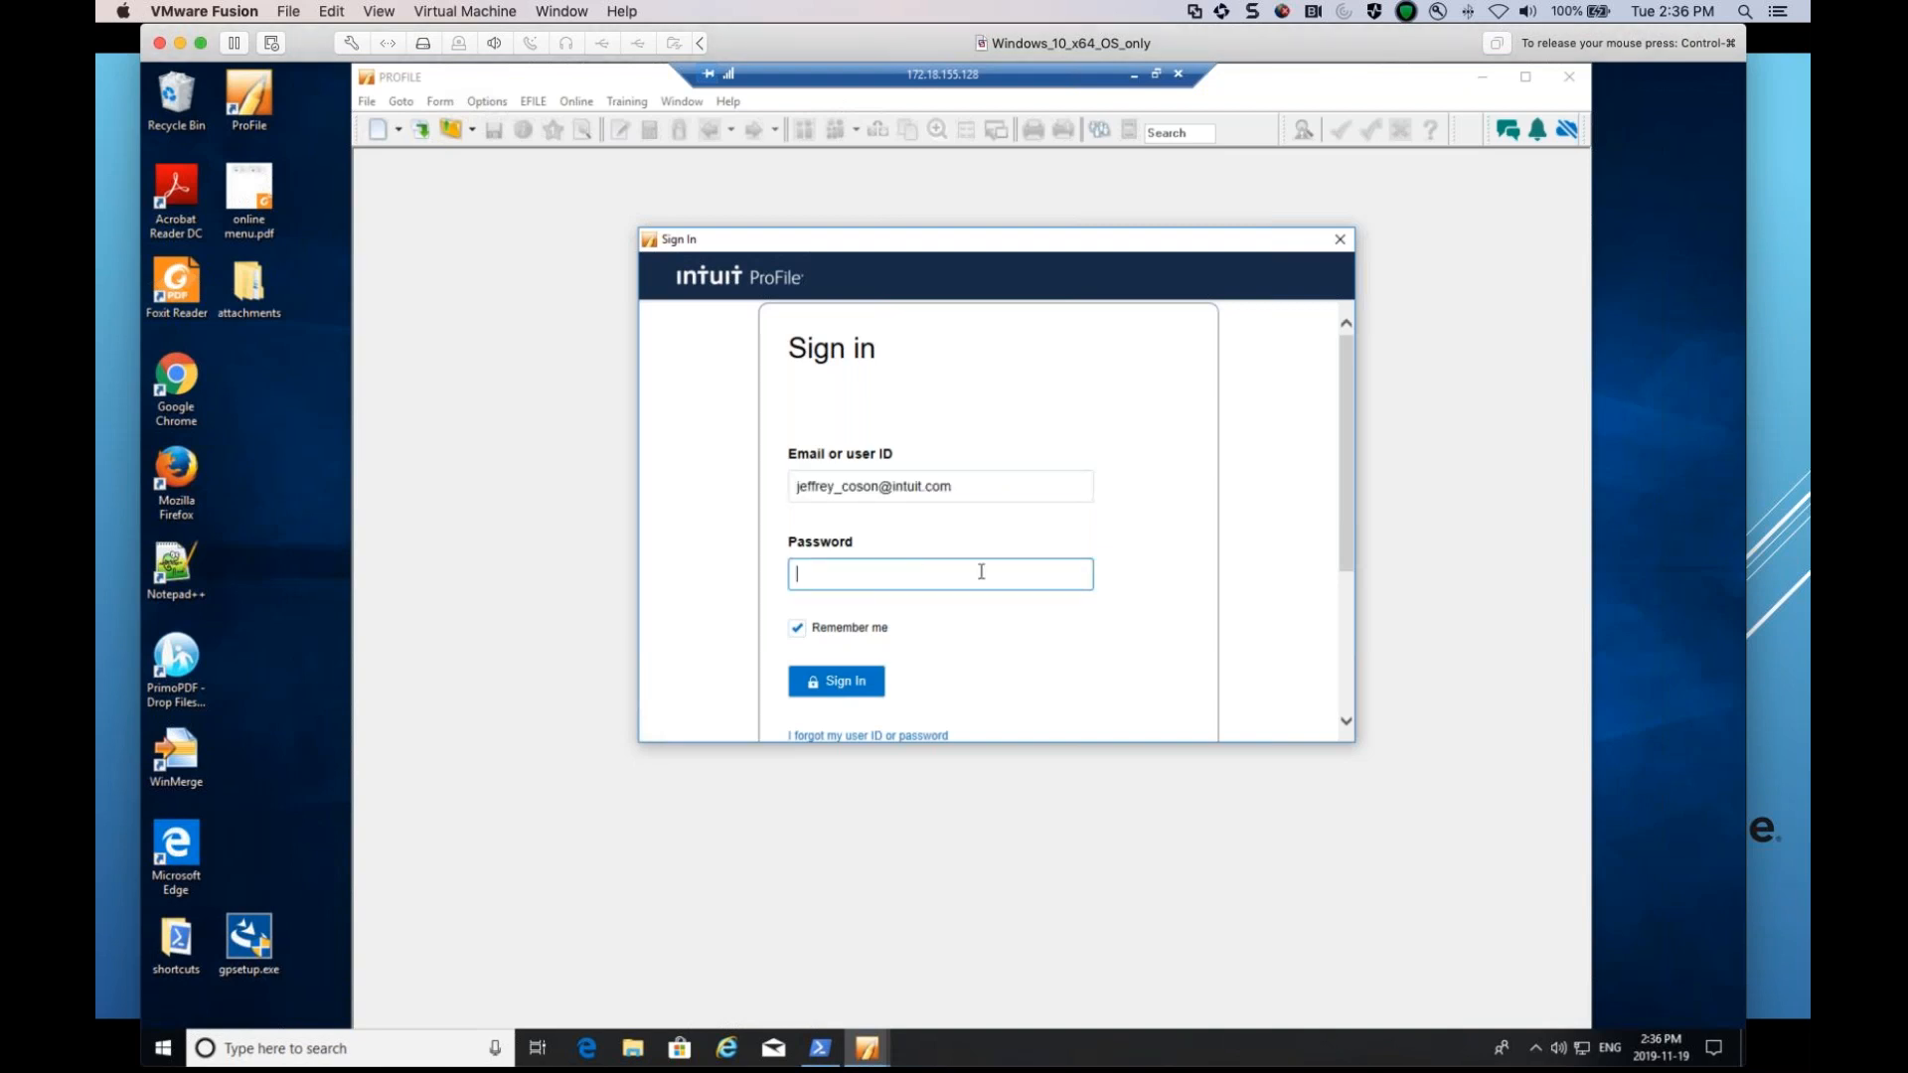
{"action": "scroll", "coordinate": [1197, 573], "scroll_direction": "down", "scroll_amount": 3}
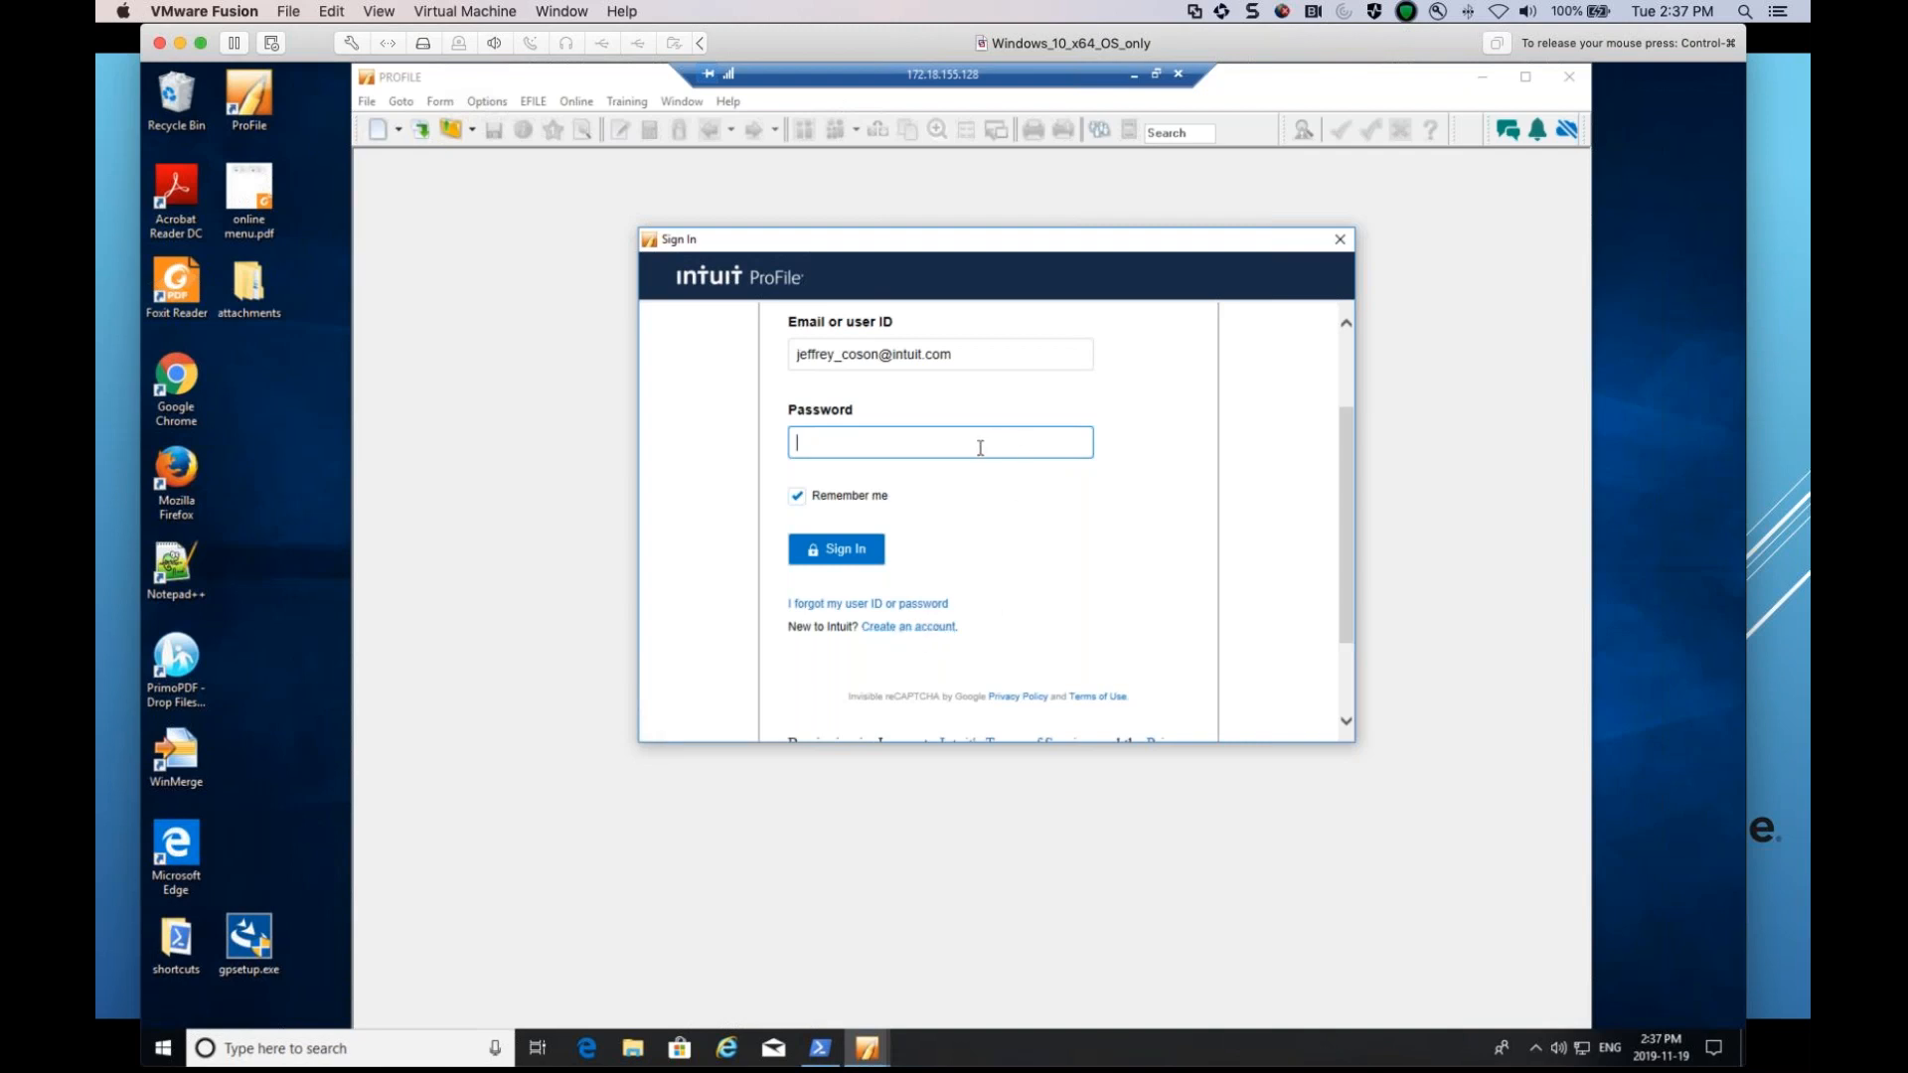
{"action": "type", "text": "***********"}
{"action": "key", "text": "Return"}
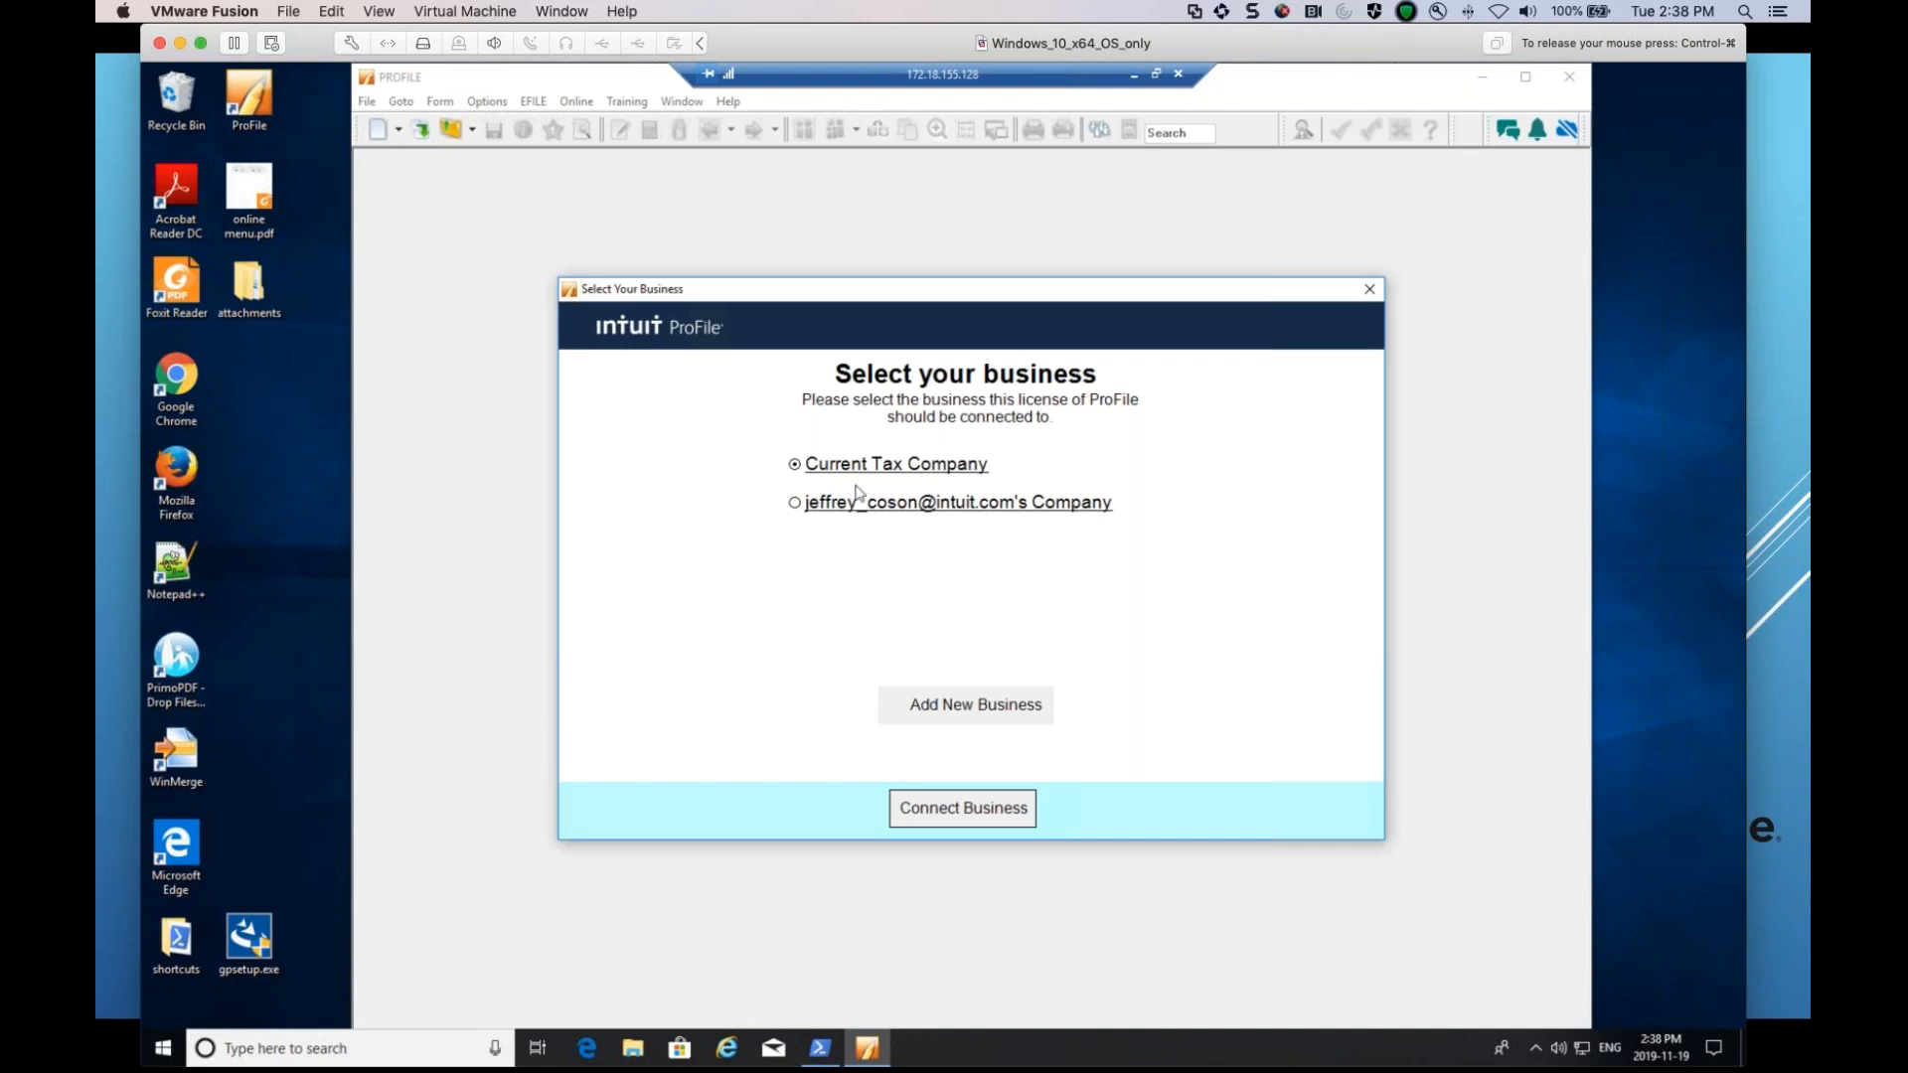
Connect the ProFile licence to the Current Tax Company business and finish the sign-in.
{"action": "left_click", "coordinate": [962, 808]}
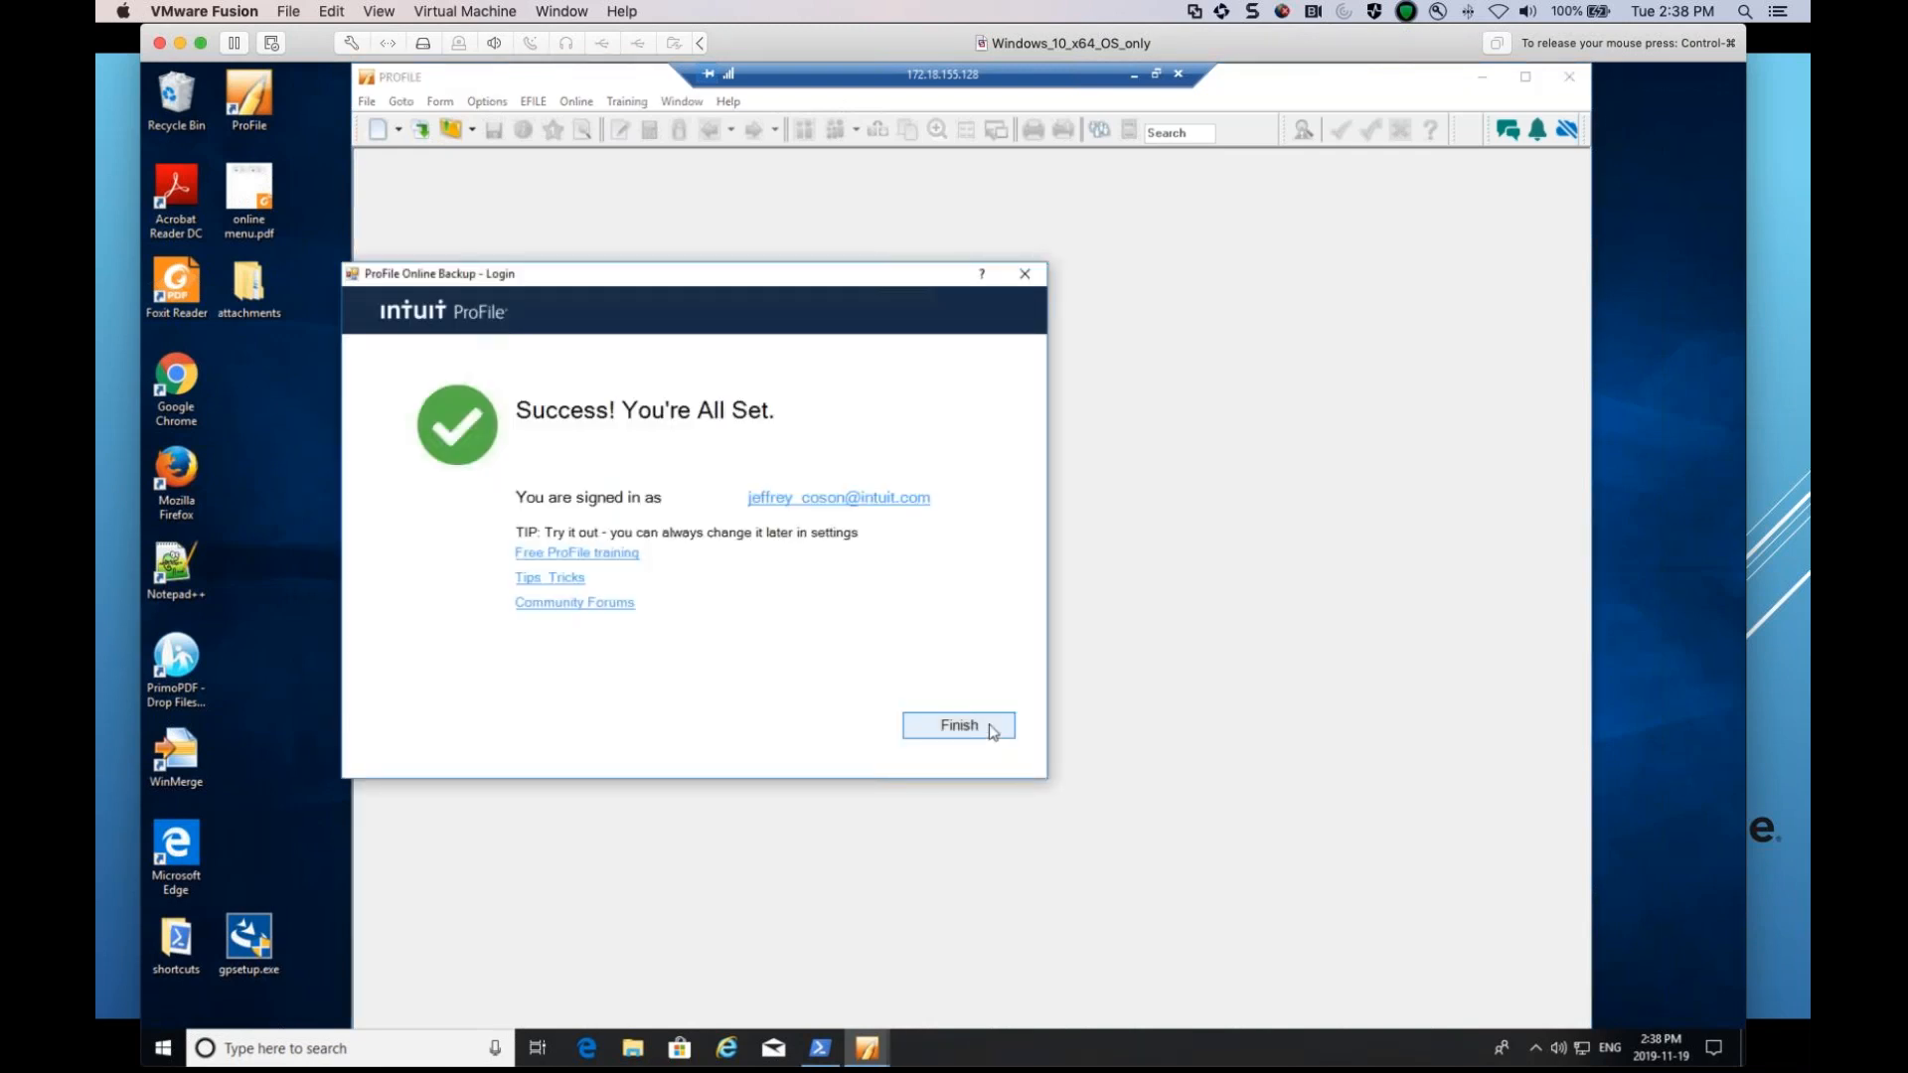
{"action": "left_click", "coordinate": [990, 729]}
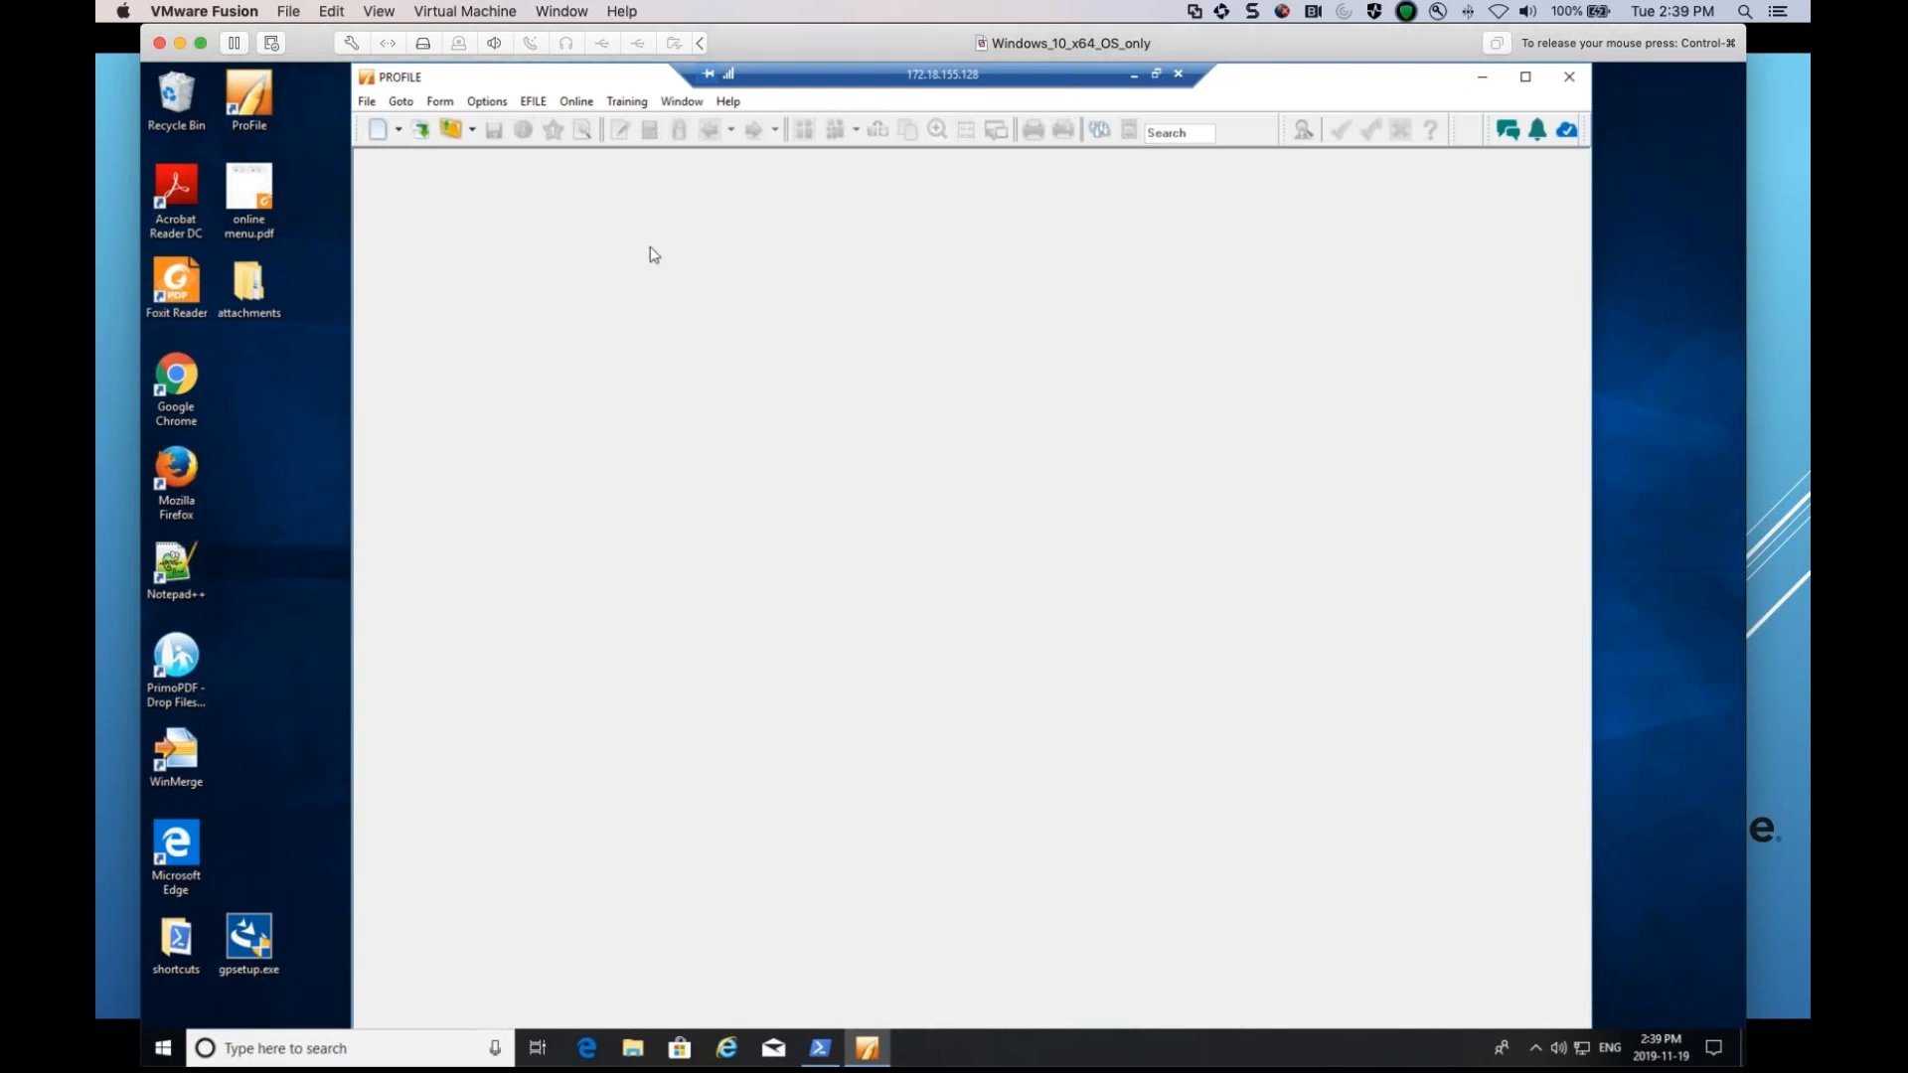
Enable Backup to Cloud for this computer in the environment options, with returns automatically backed up on saving.
{"action": "left_click", "coordinate": [489, 103]}
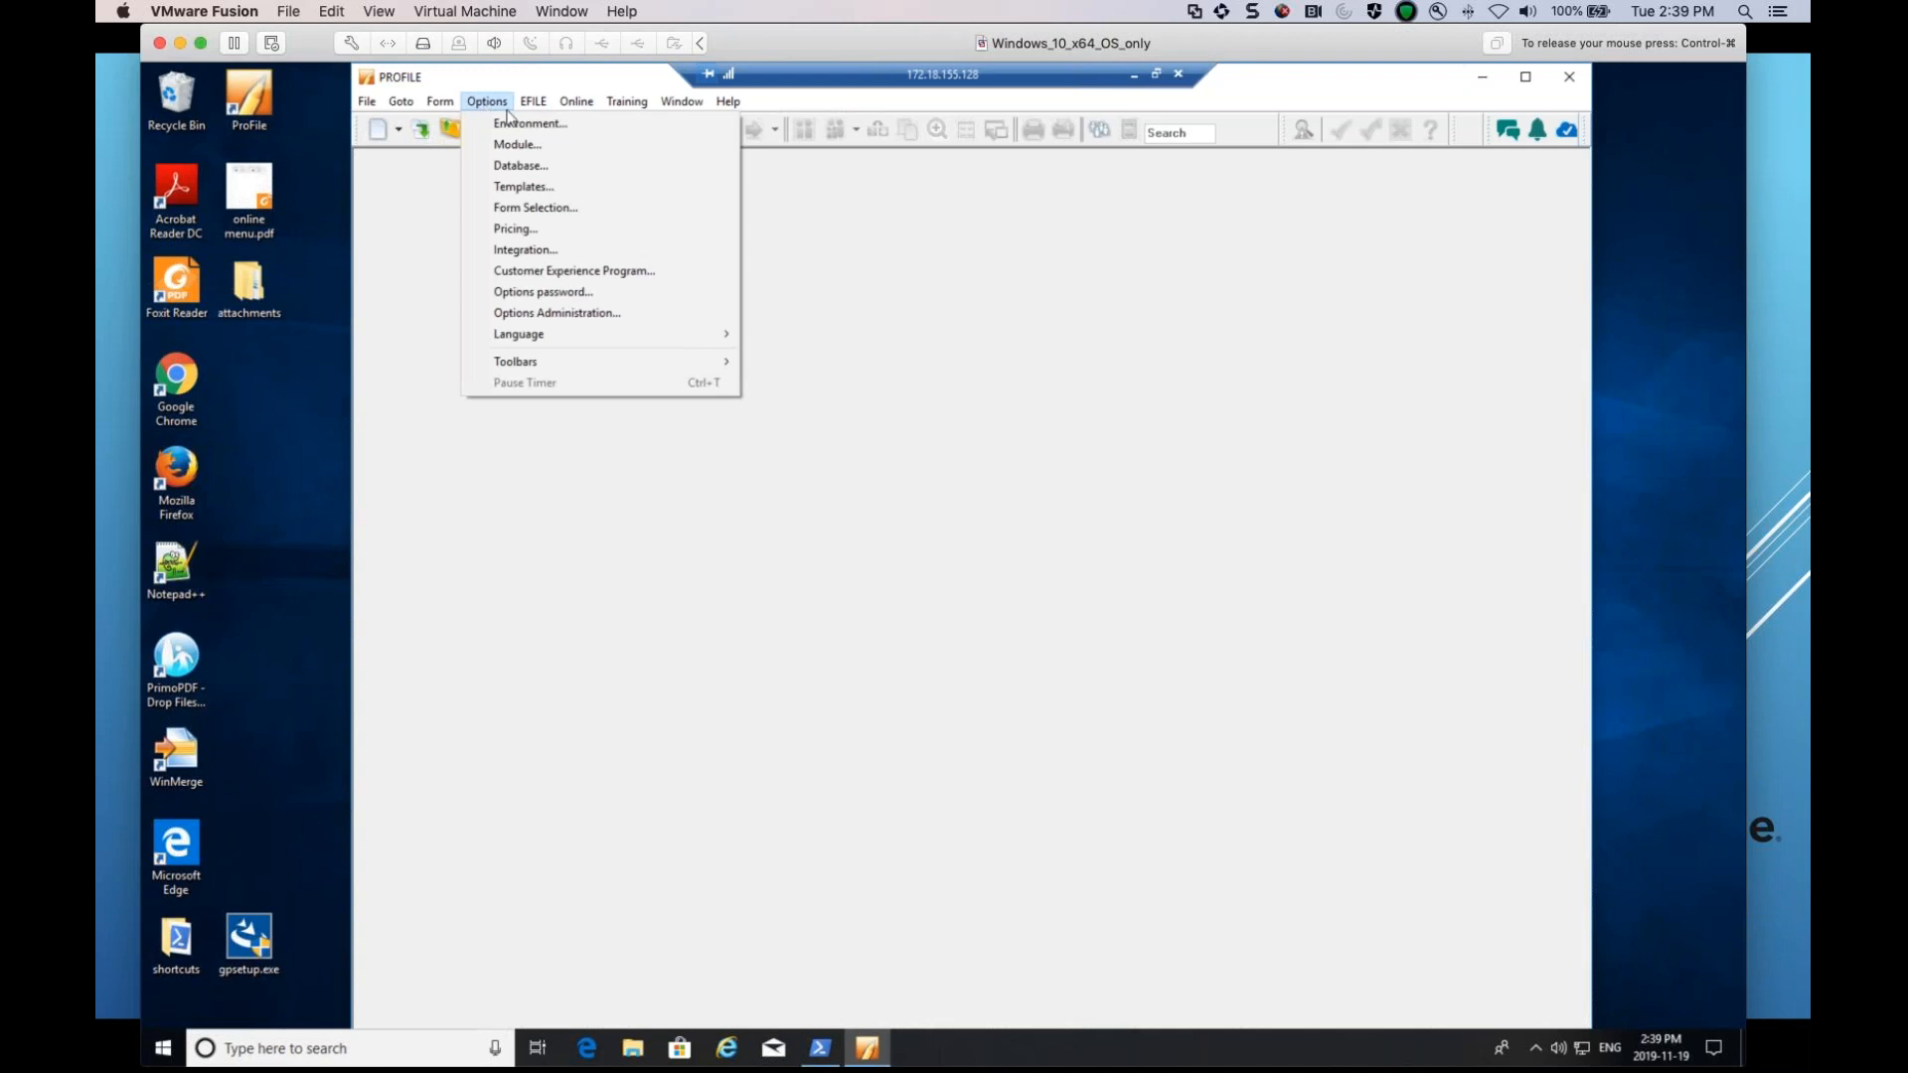
{"action": "left_click", "coordinate": [519, 125]}
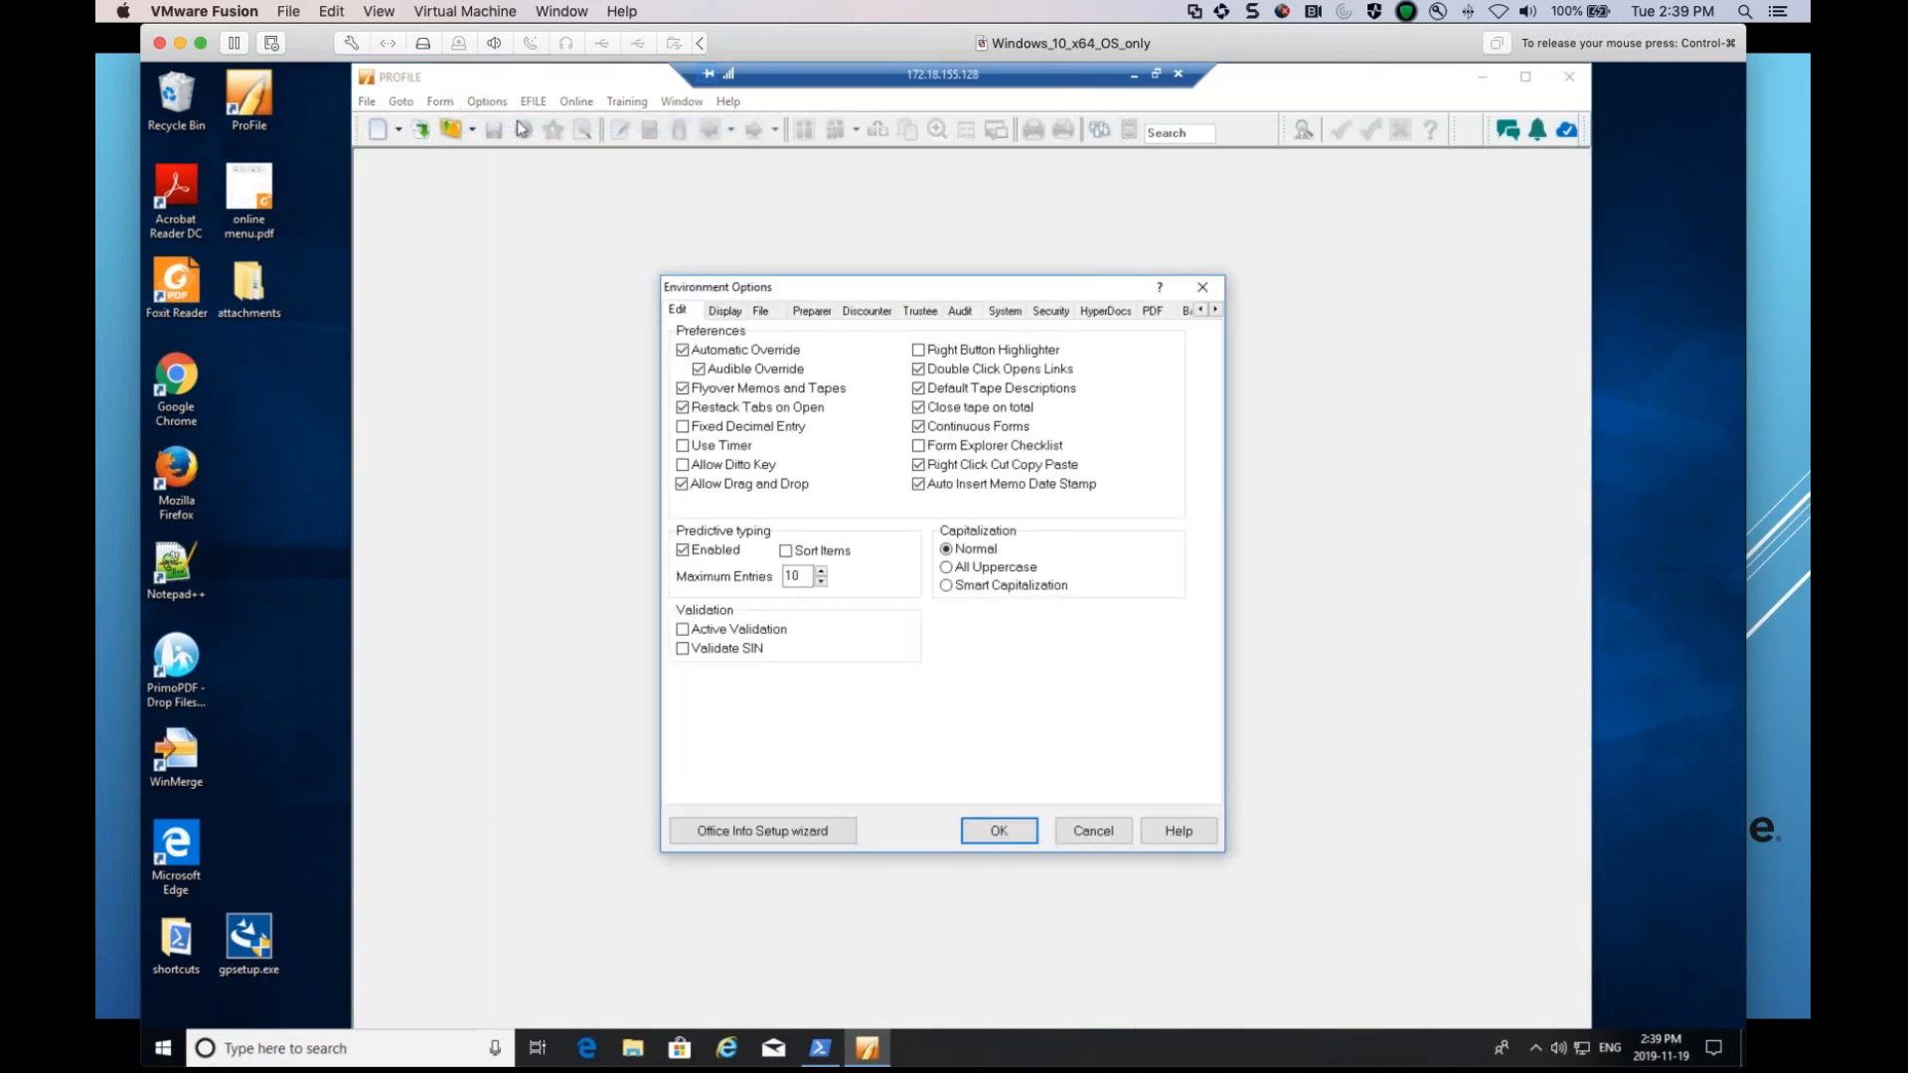
{"action": "left_click", "coordinate": [1216, 310]}
{"action": "left_click", "coordinate": [1216, 310]}
{"action": "left_click", "coordinate": [1217, 310]}
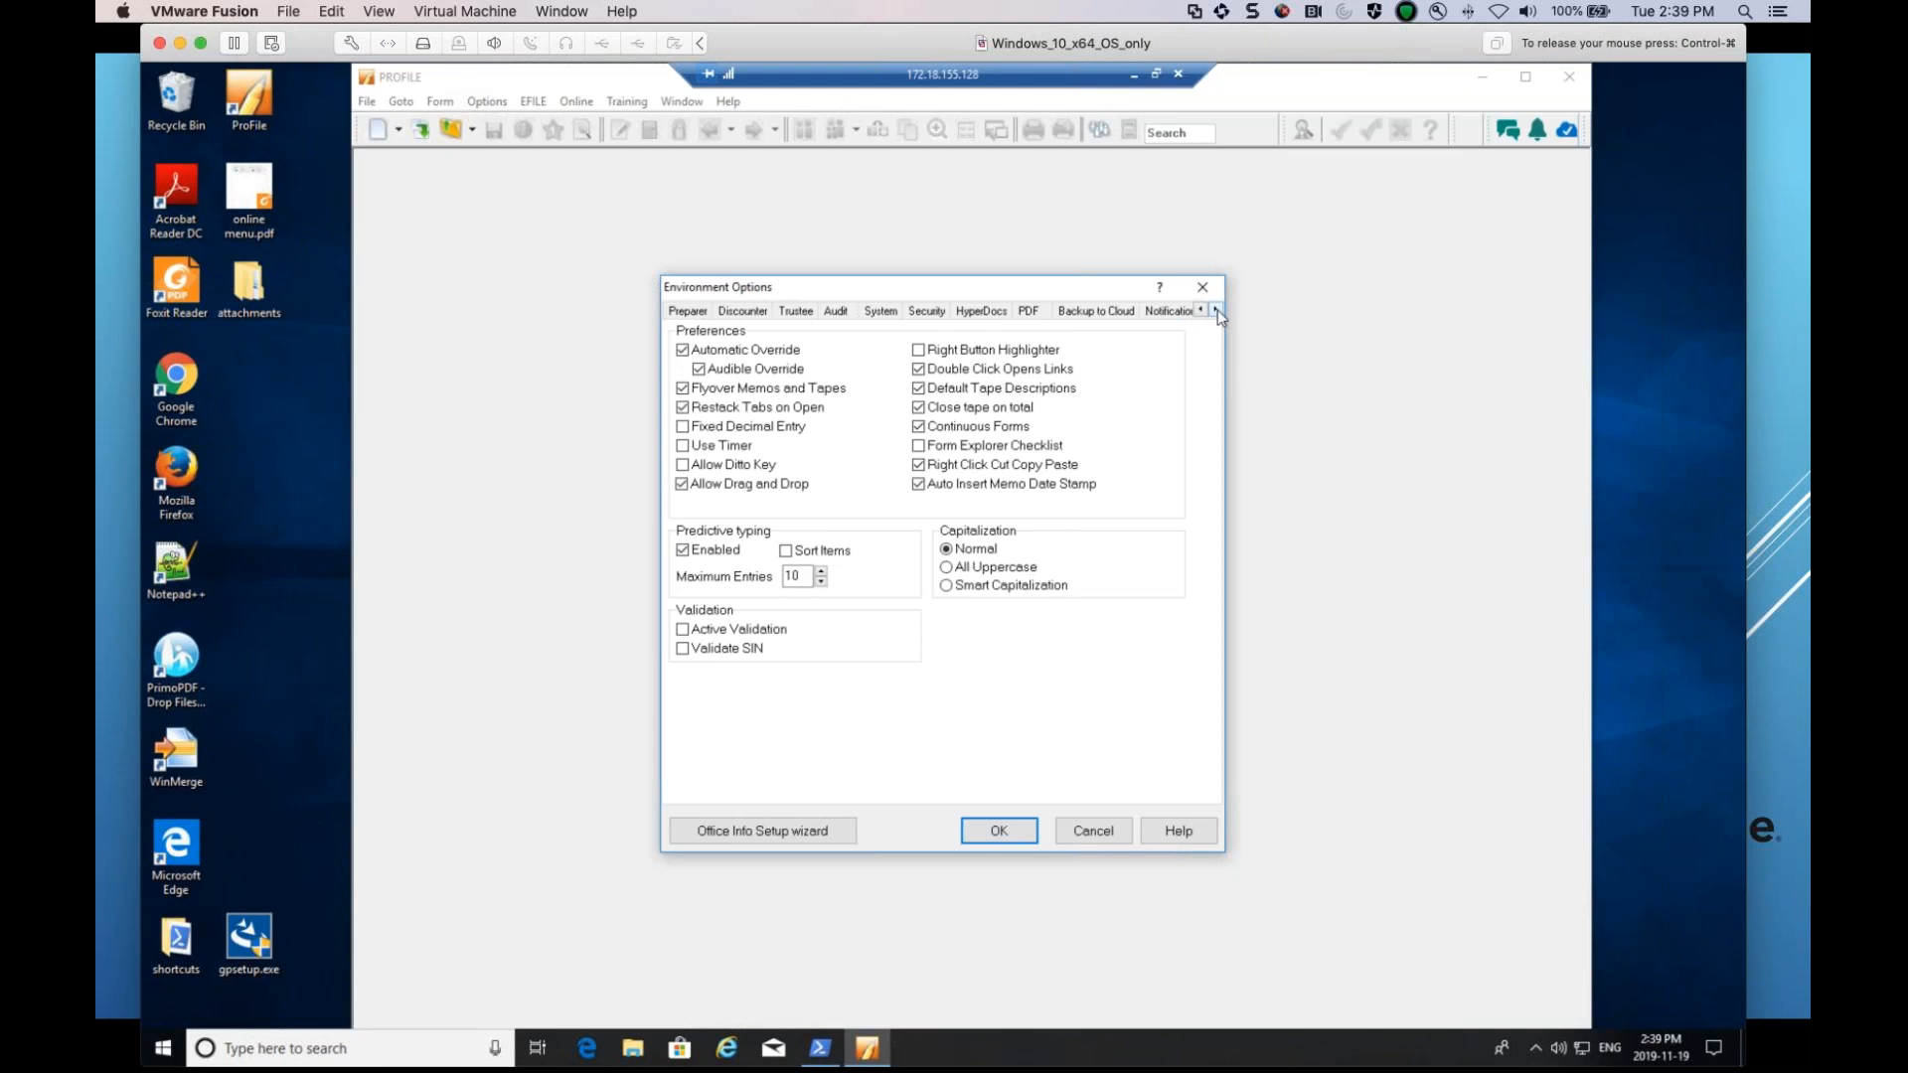
{"action": "left_click", "coordinate": [1092, 311]}
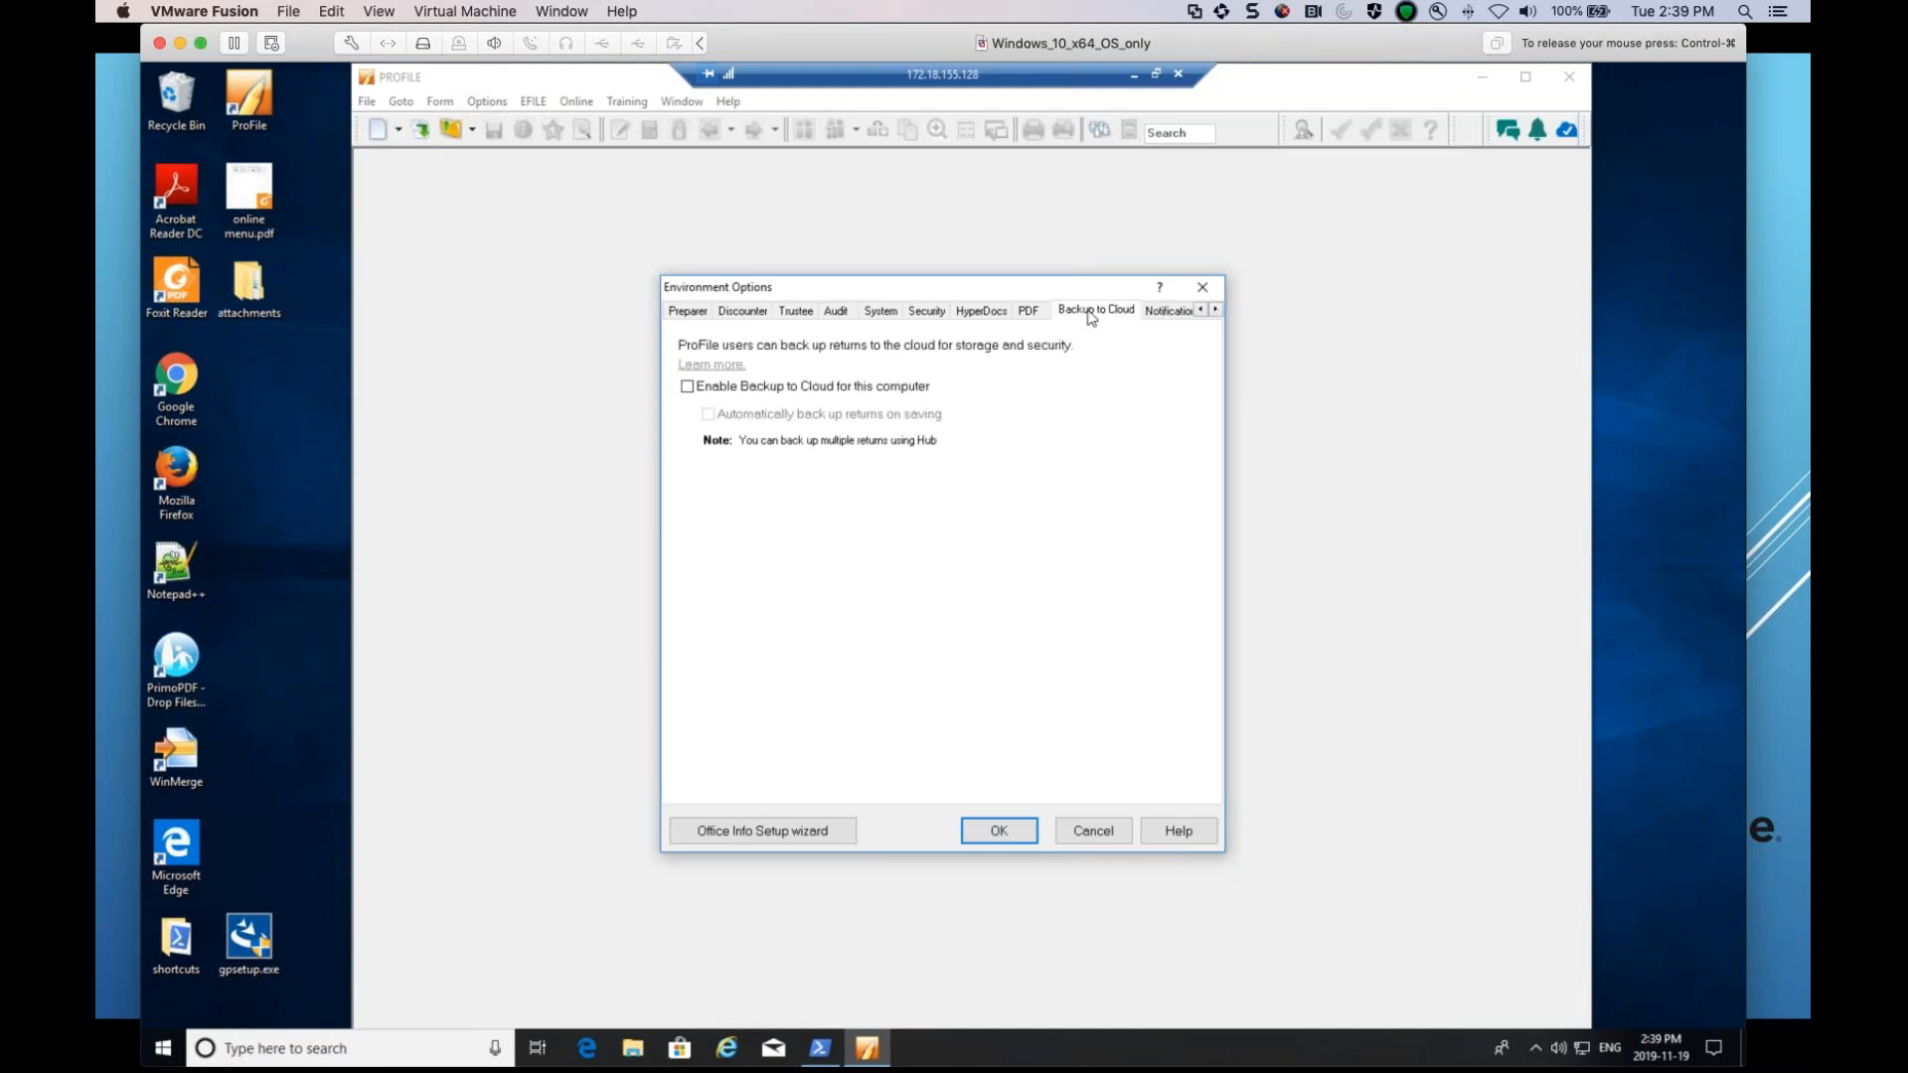
{"action": "left_click", "coordinate": [731, 396]}
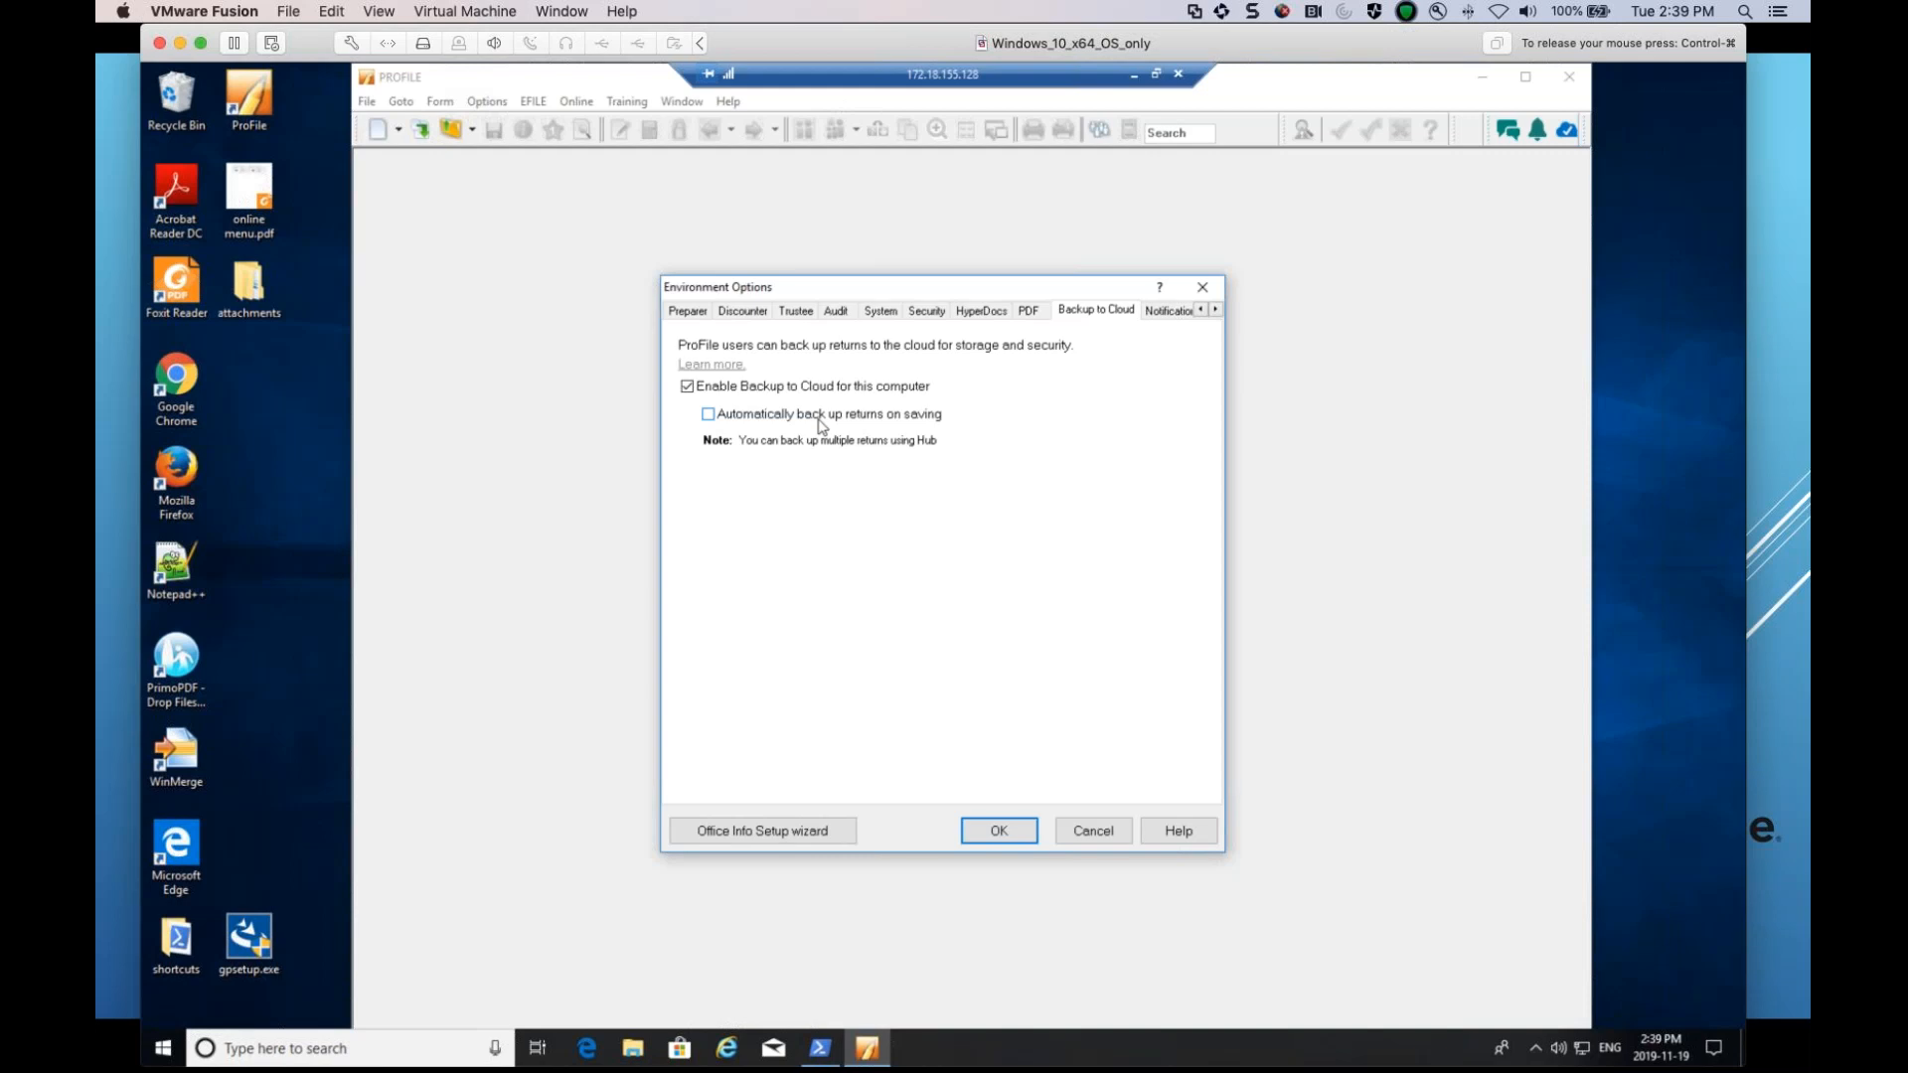
{"action": "left_click", "coordinate": [708, 415]}
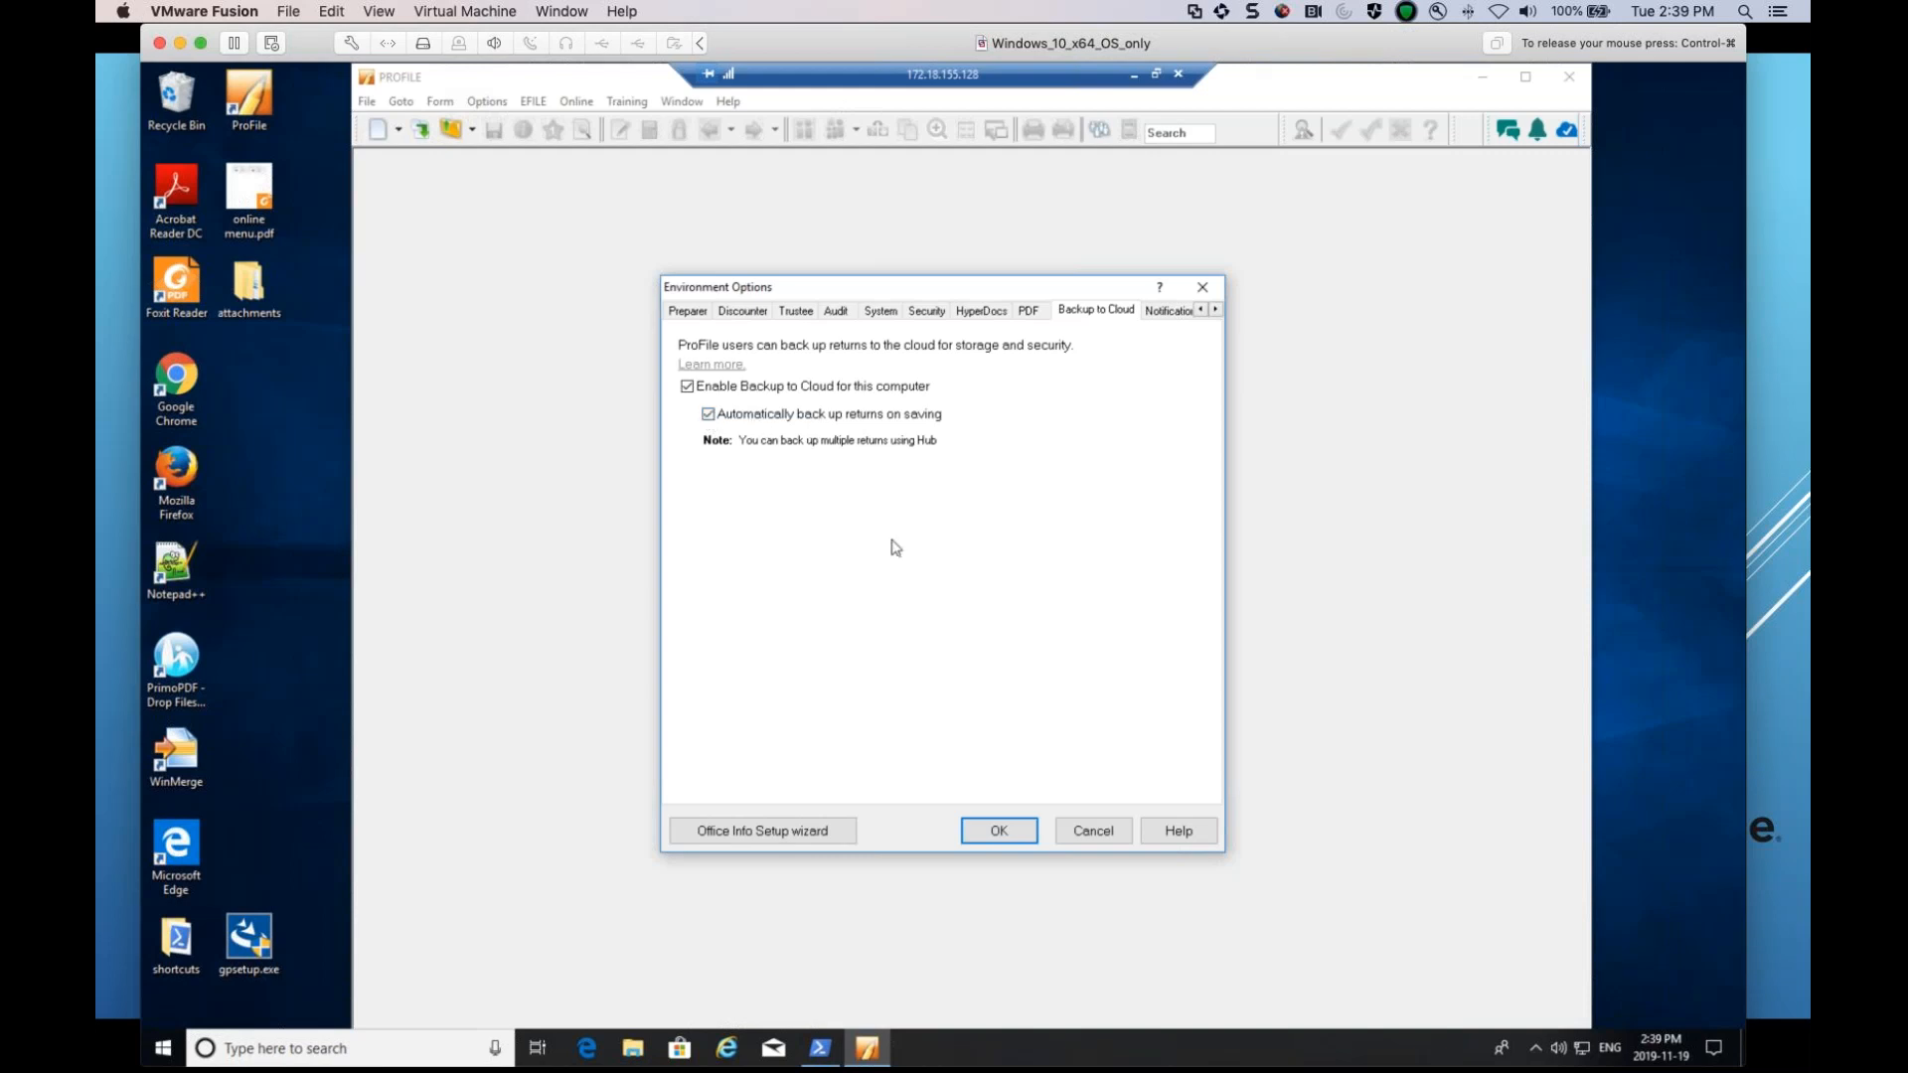
{"action": "left_click", "coordinate": [1001, 832]}
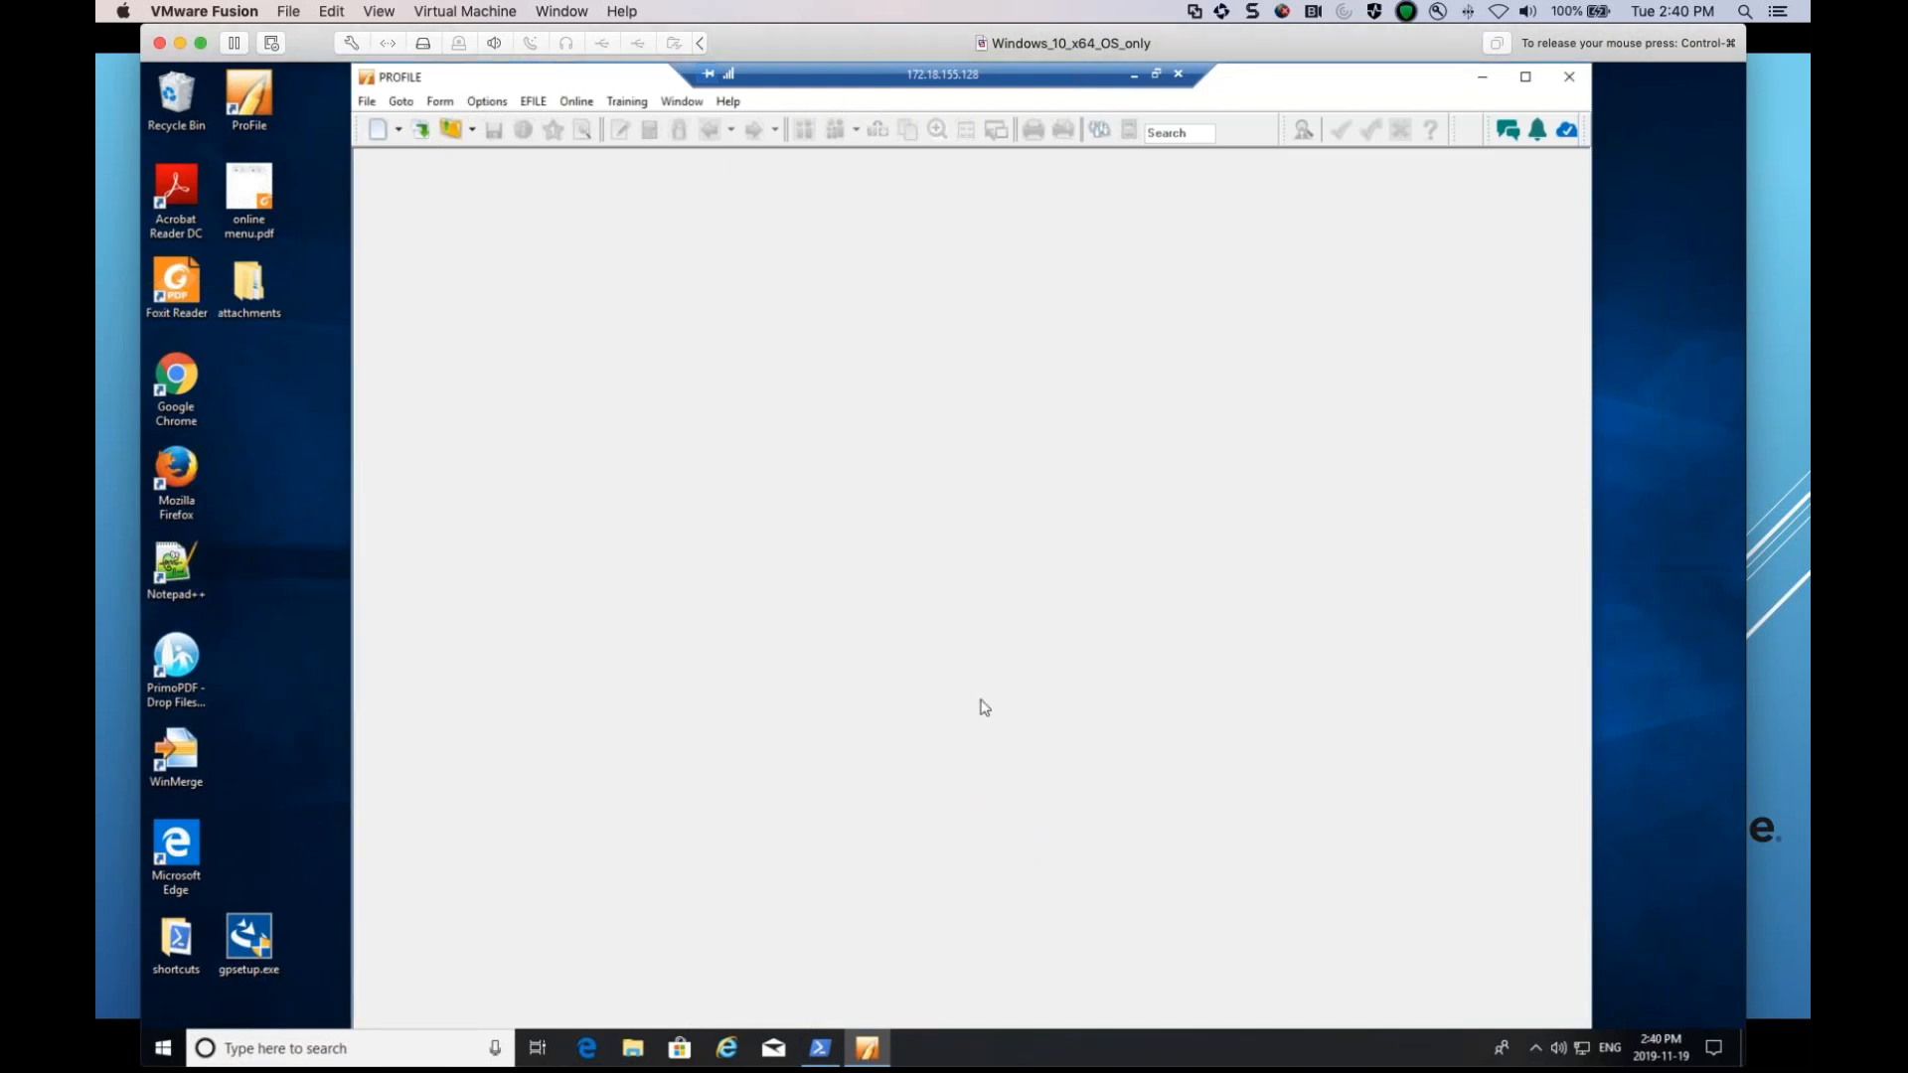
Reopen the recently used 2019 T1 return, the second file among the recent returns.
{"action": "left_click", "coordinate": [366, 102]}
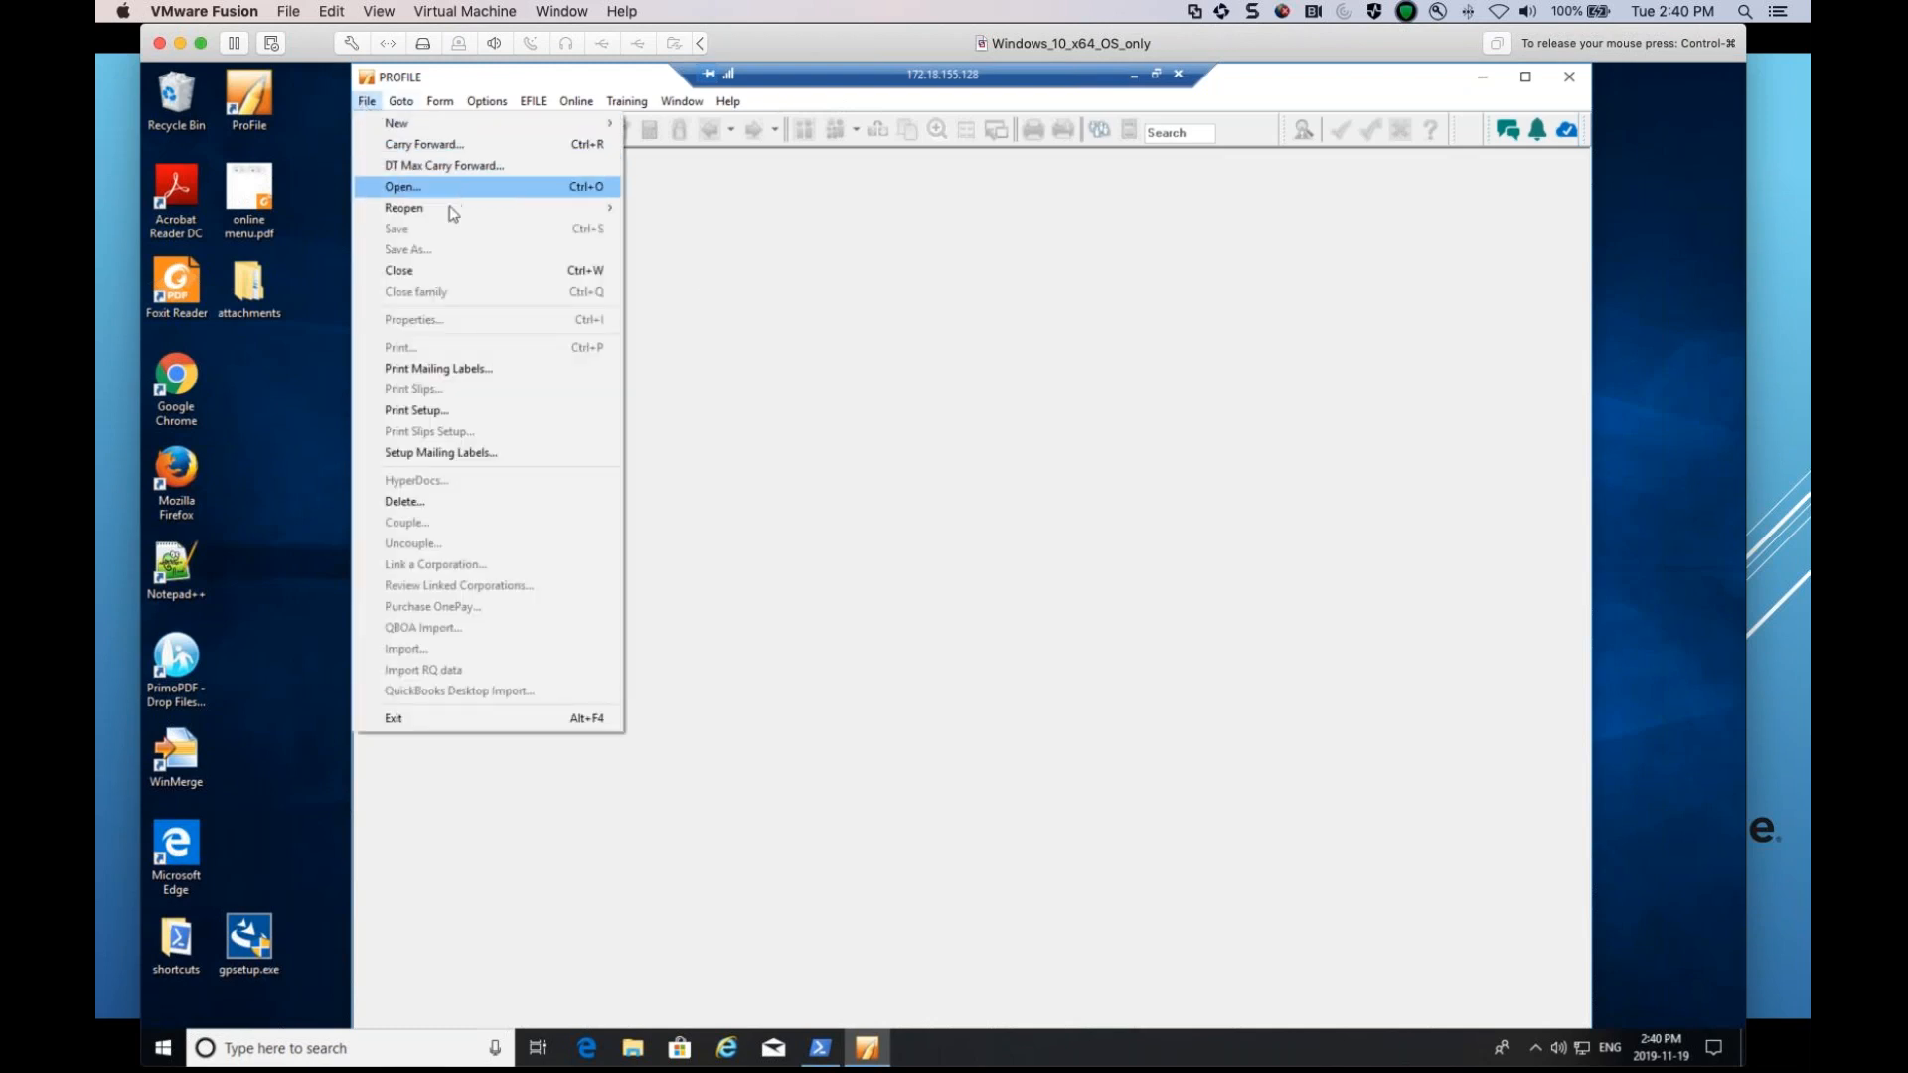
{"action": "mouse_move", "coordinate": [453, 208]}
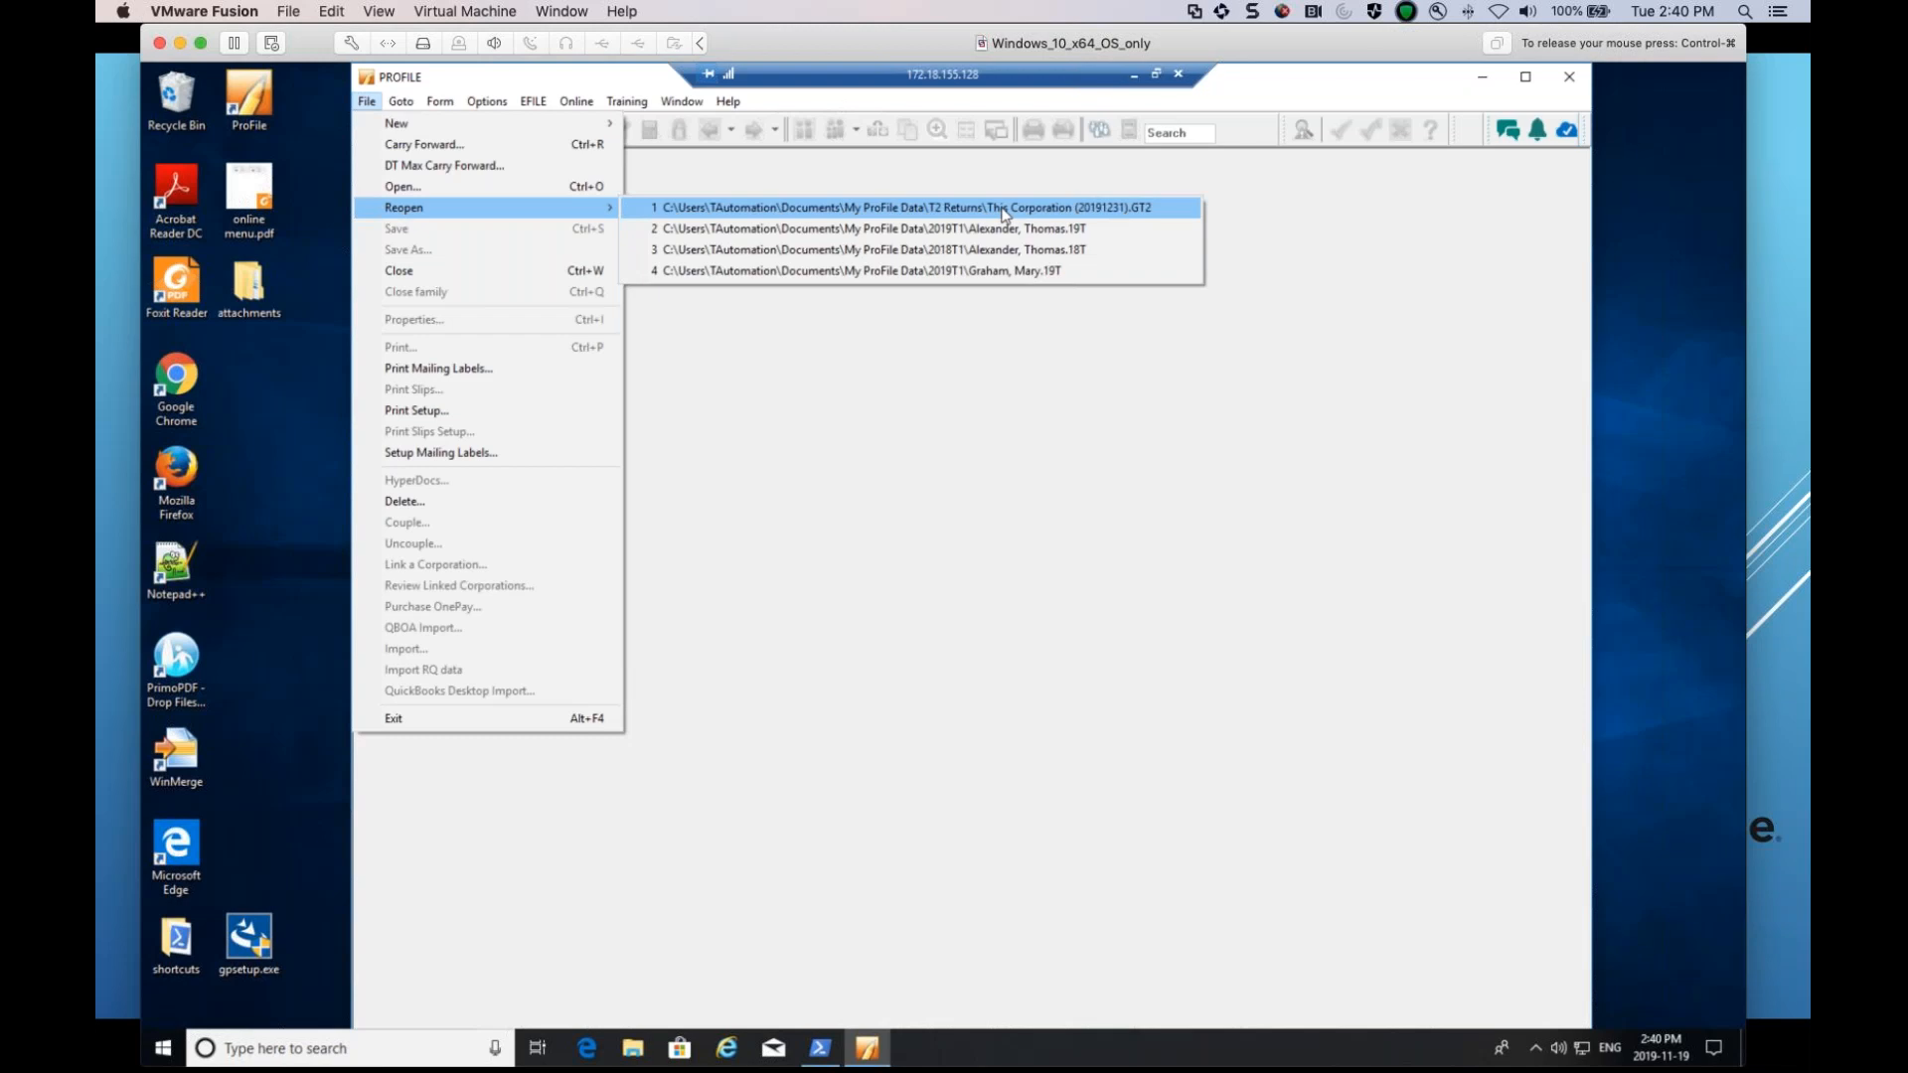
{"action": "left_click", "coordinate": [992, 228]}
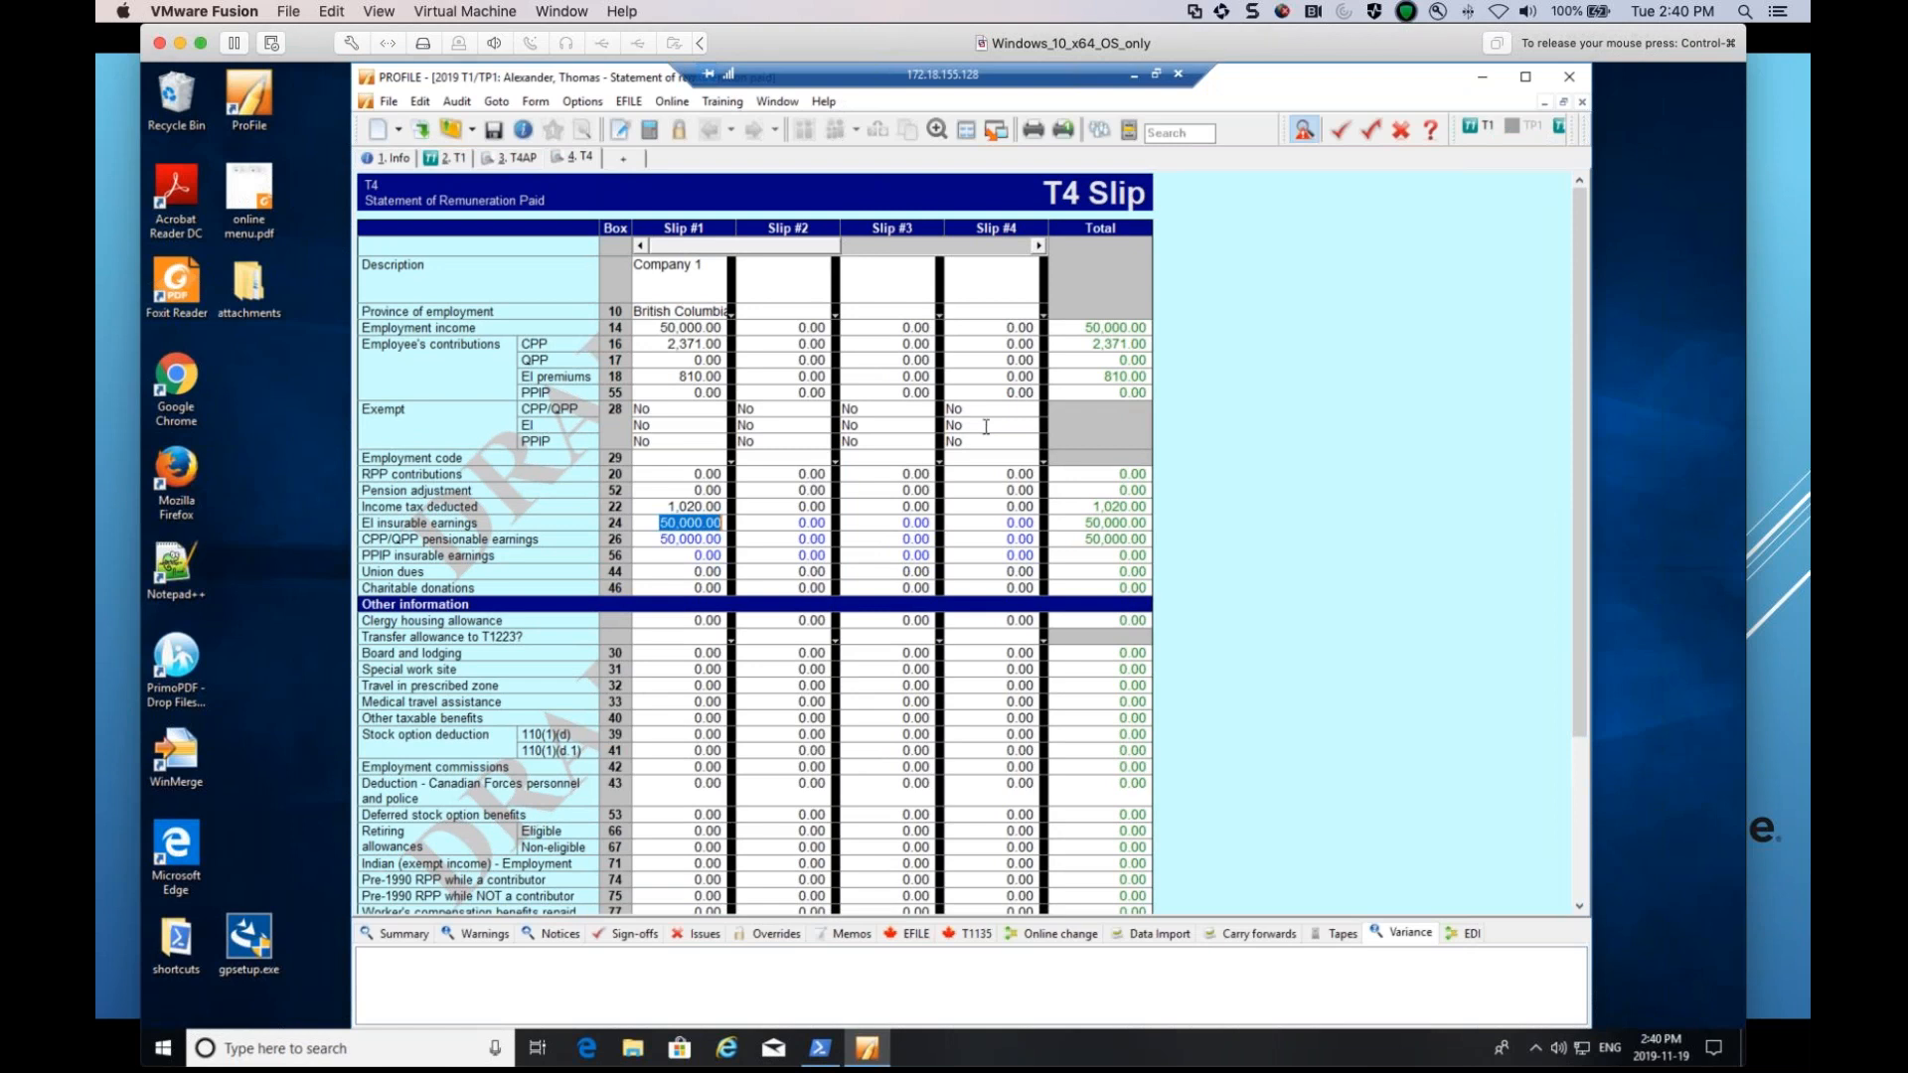
Turn cloud backup off and back on for this T1 return in its file properties.
{"action": "left_click", "coordinate": [388, 103]}
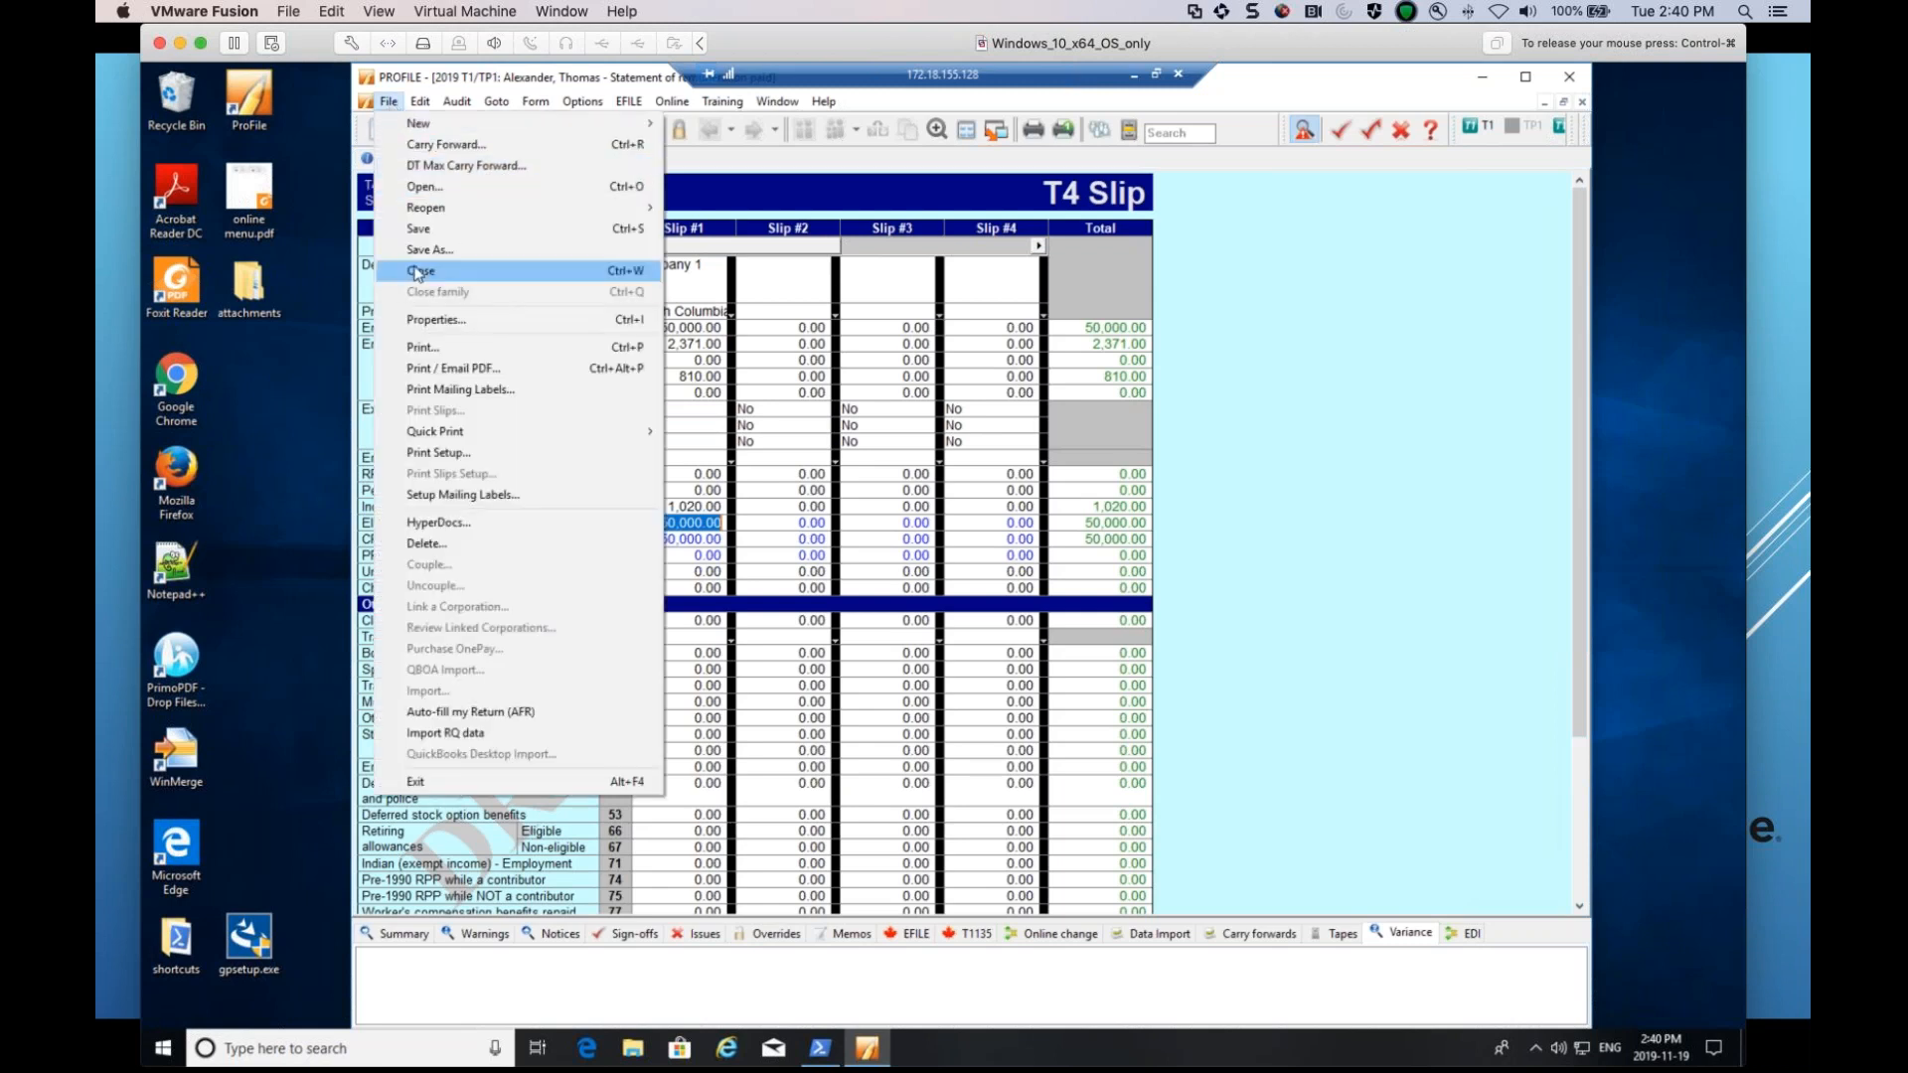
{"action": "left_click", "coordinate": [508, 329]}
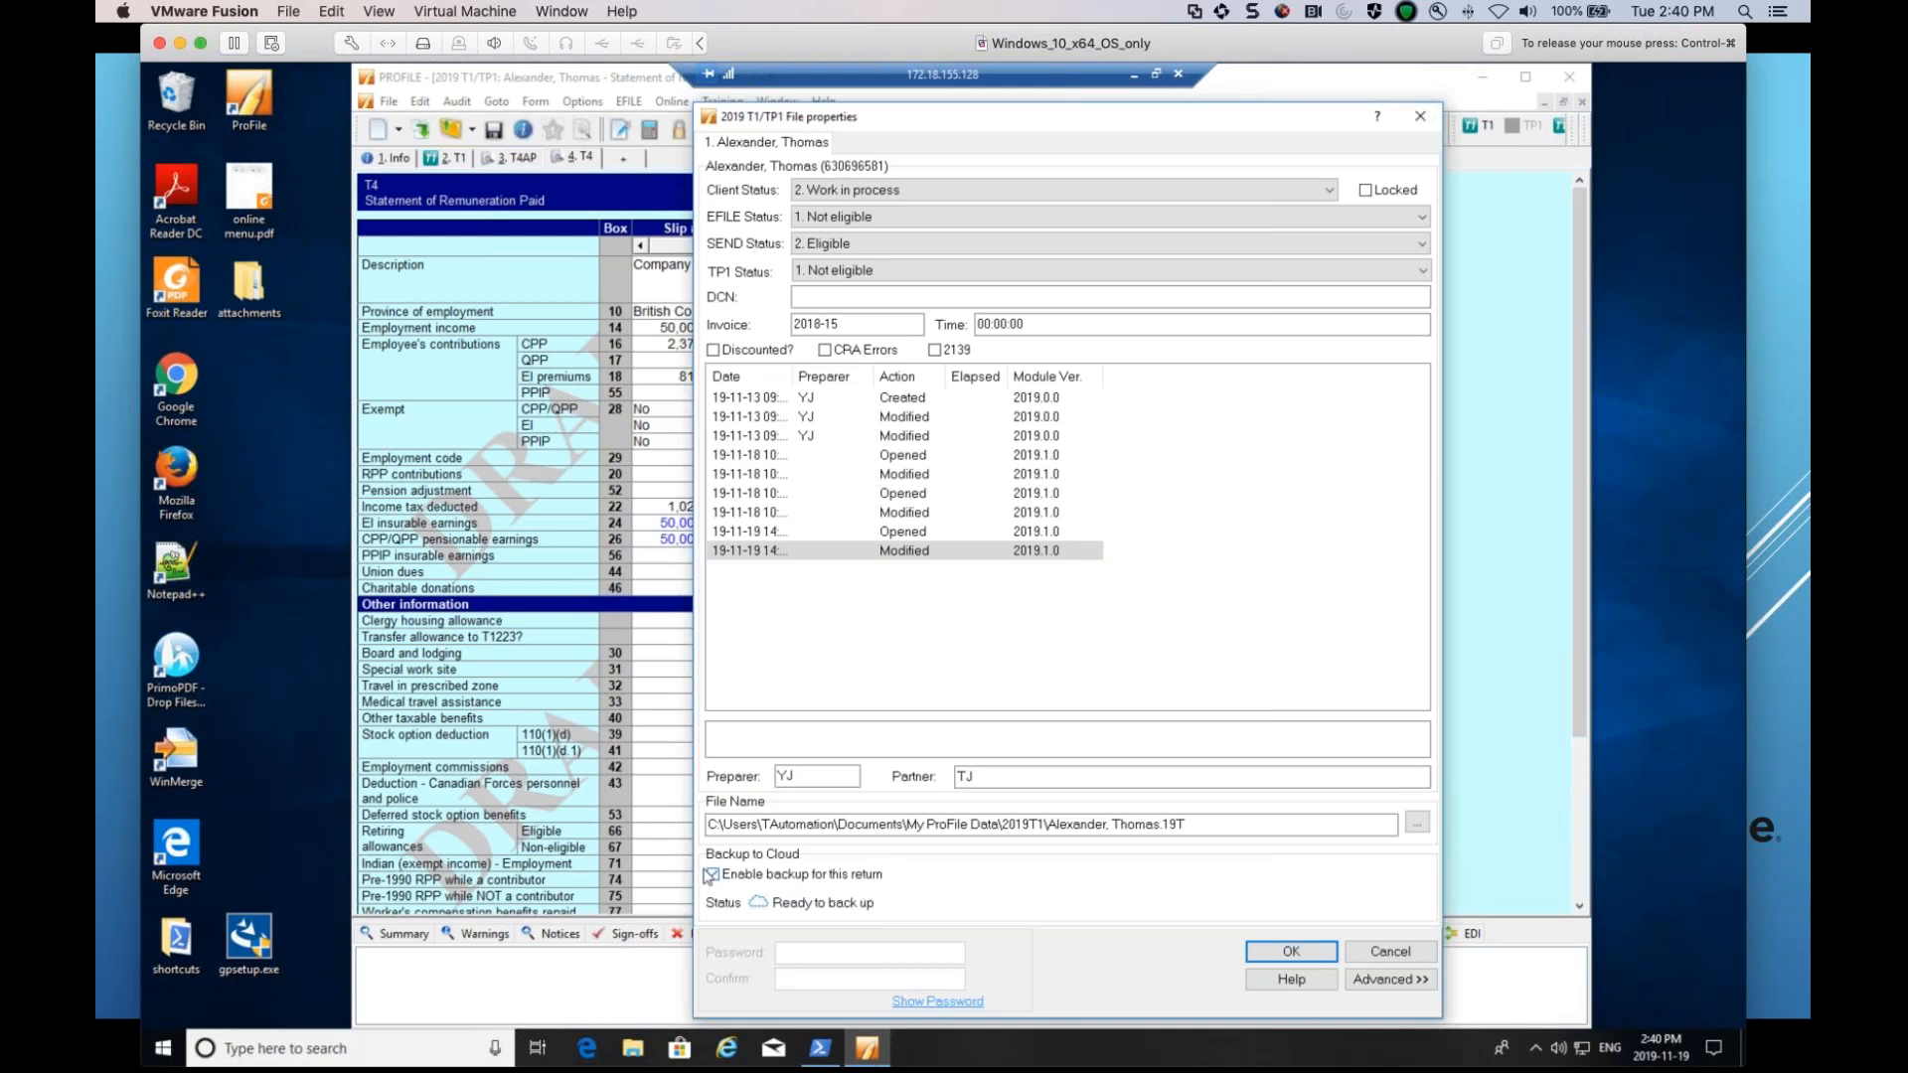
{"action": "left_click", "coordinate": [712, 874]}
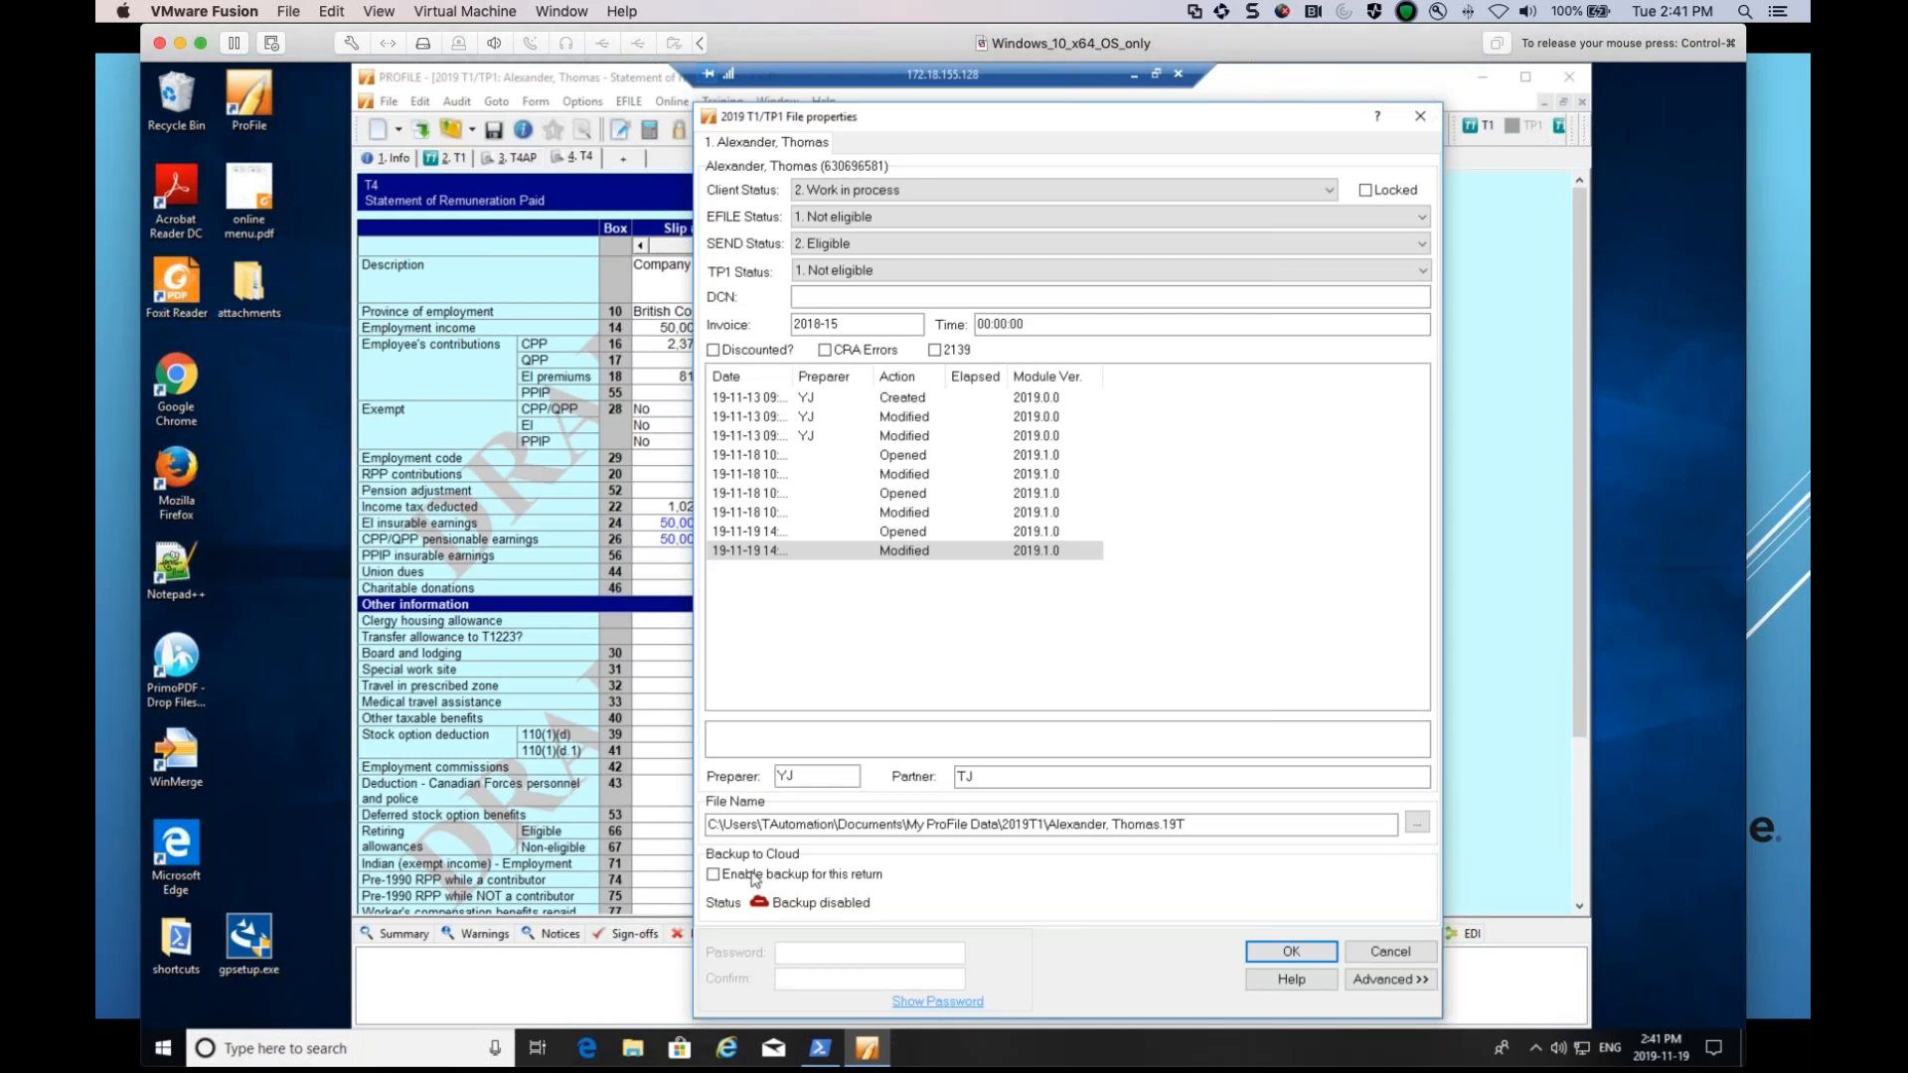
{"action": "left_click", "coordinate": [783, 878]}
{"action": "left_click", "coordinate": [1311, 956]}
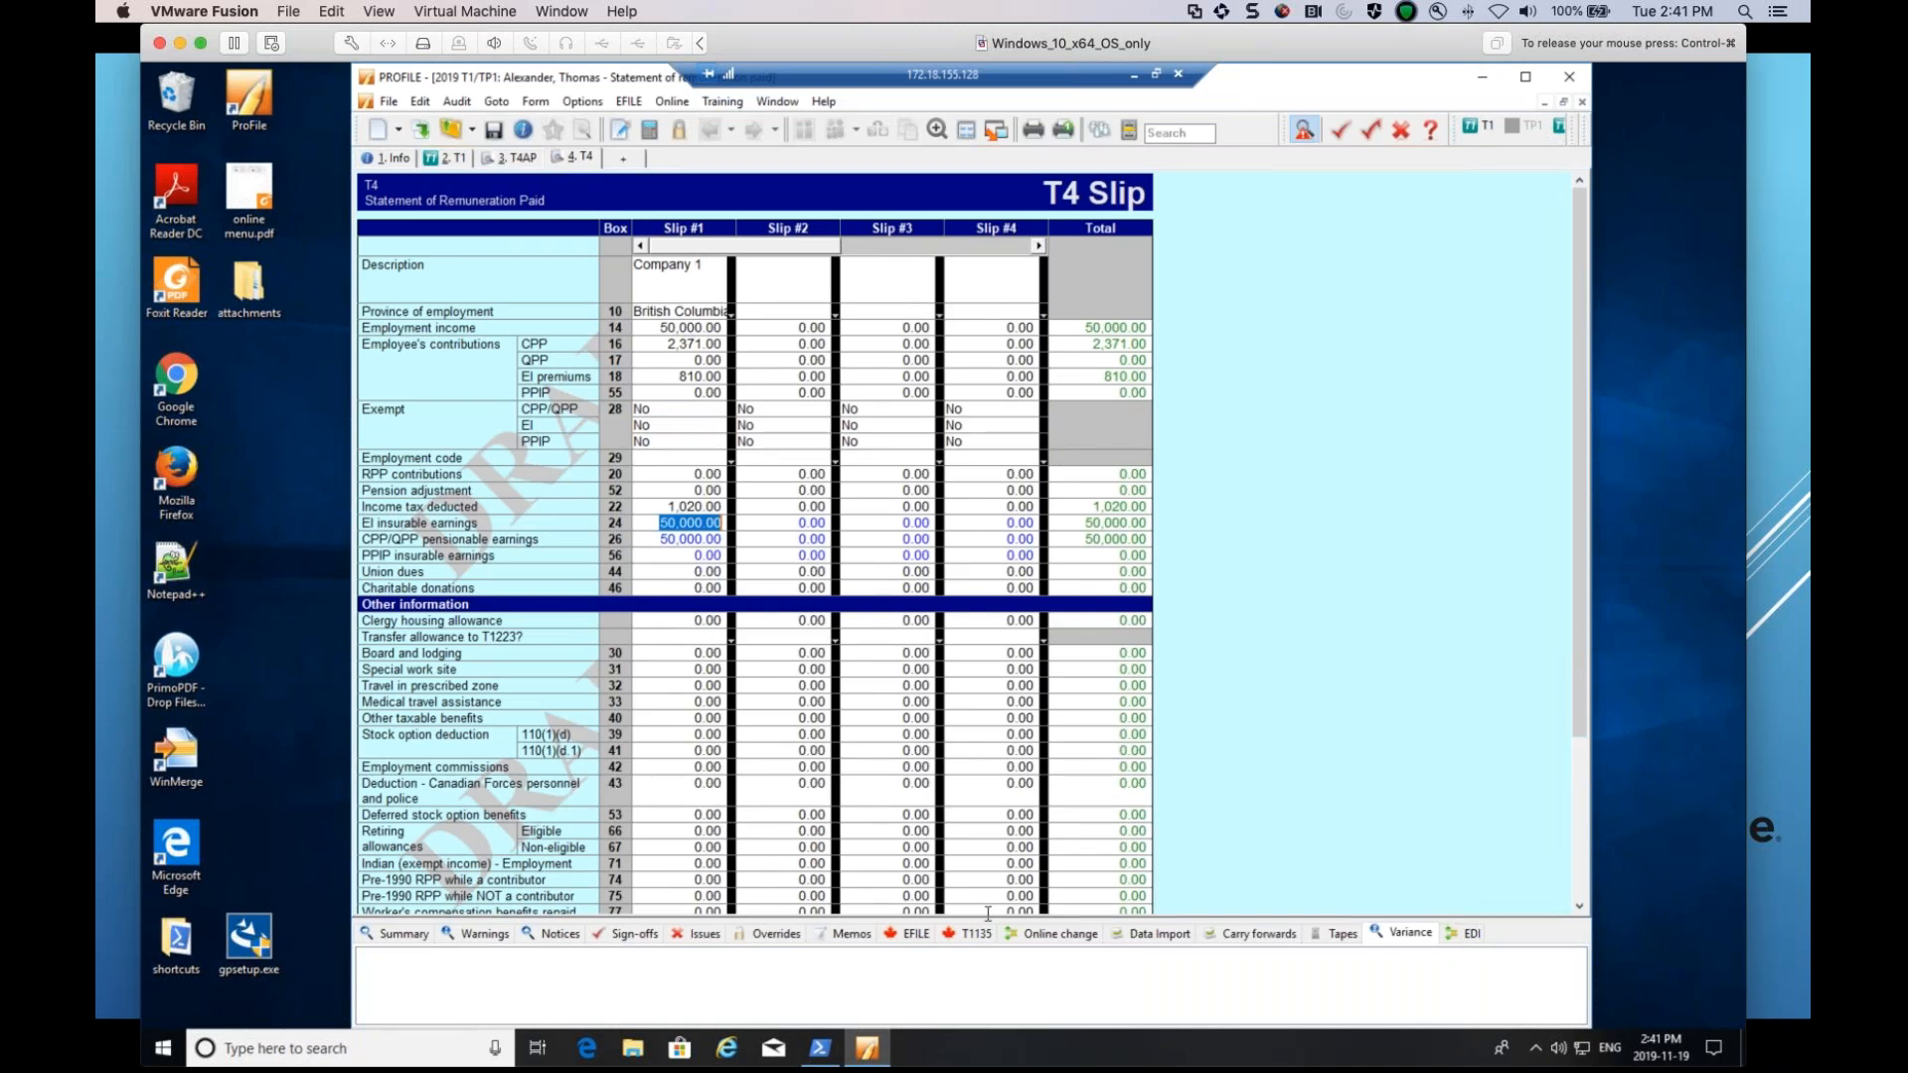
Reopen the T2 return This Corporation (20191231).GT2 and bring it to the front.
{"action": "left_click", "coordinate": [386, 102]}
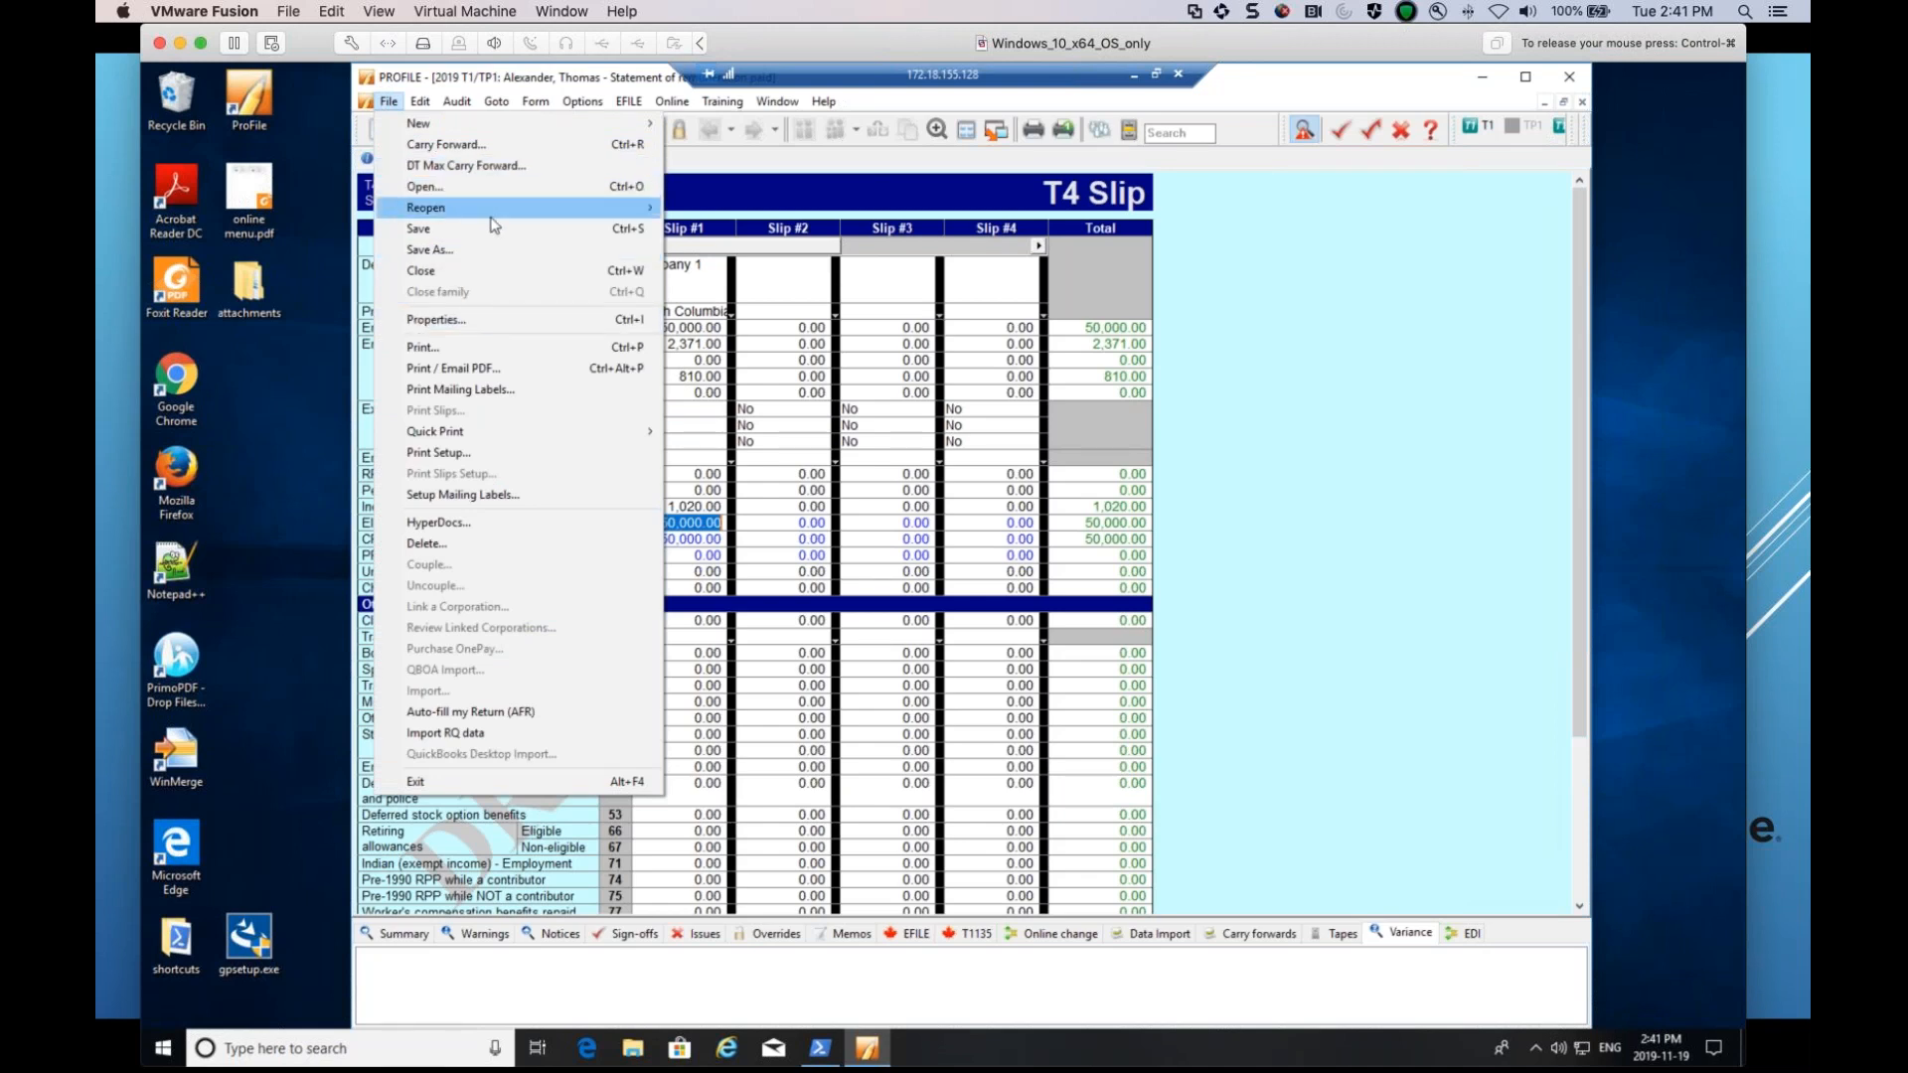
{"action": "mouse_move", "coordinate": [493, 210]}
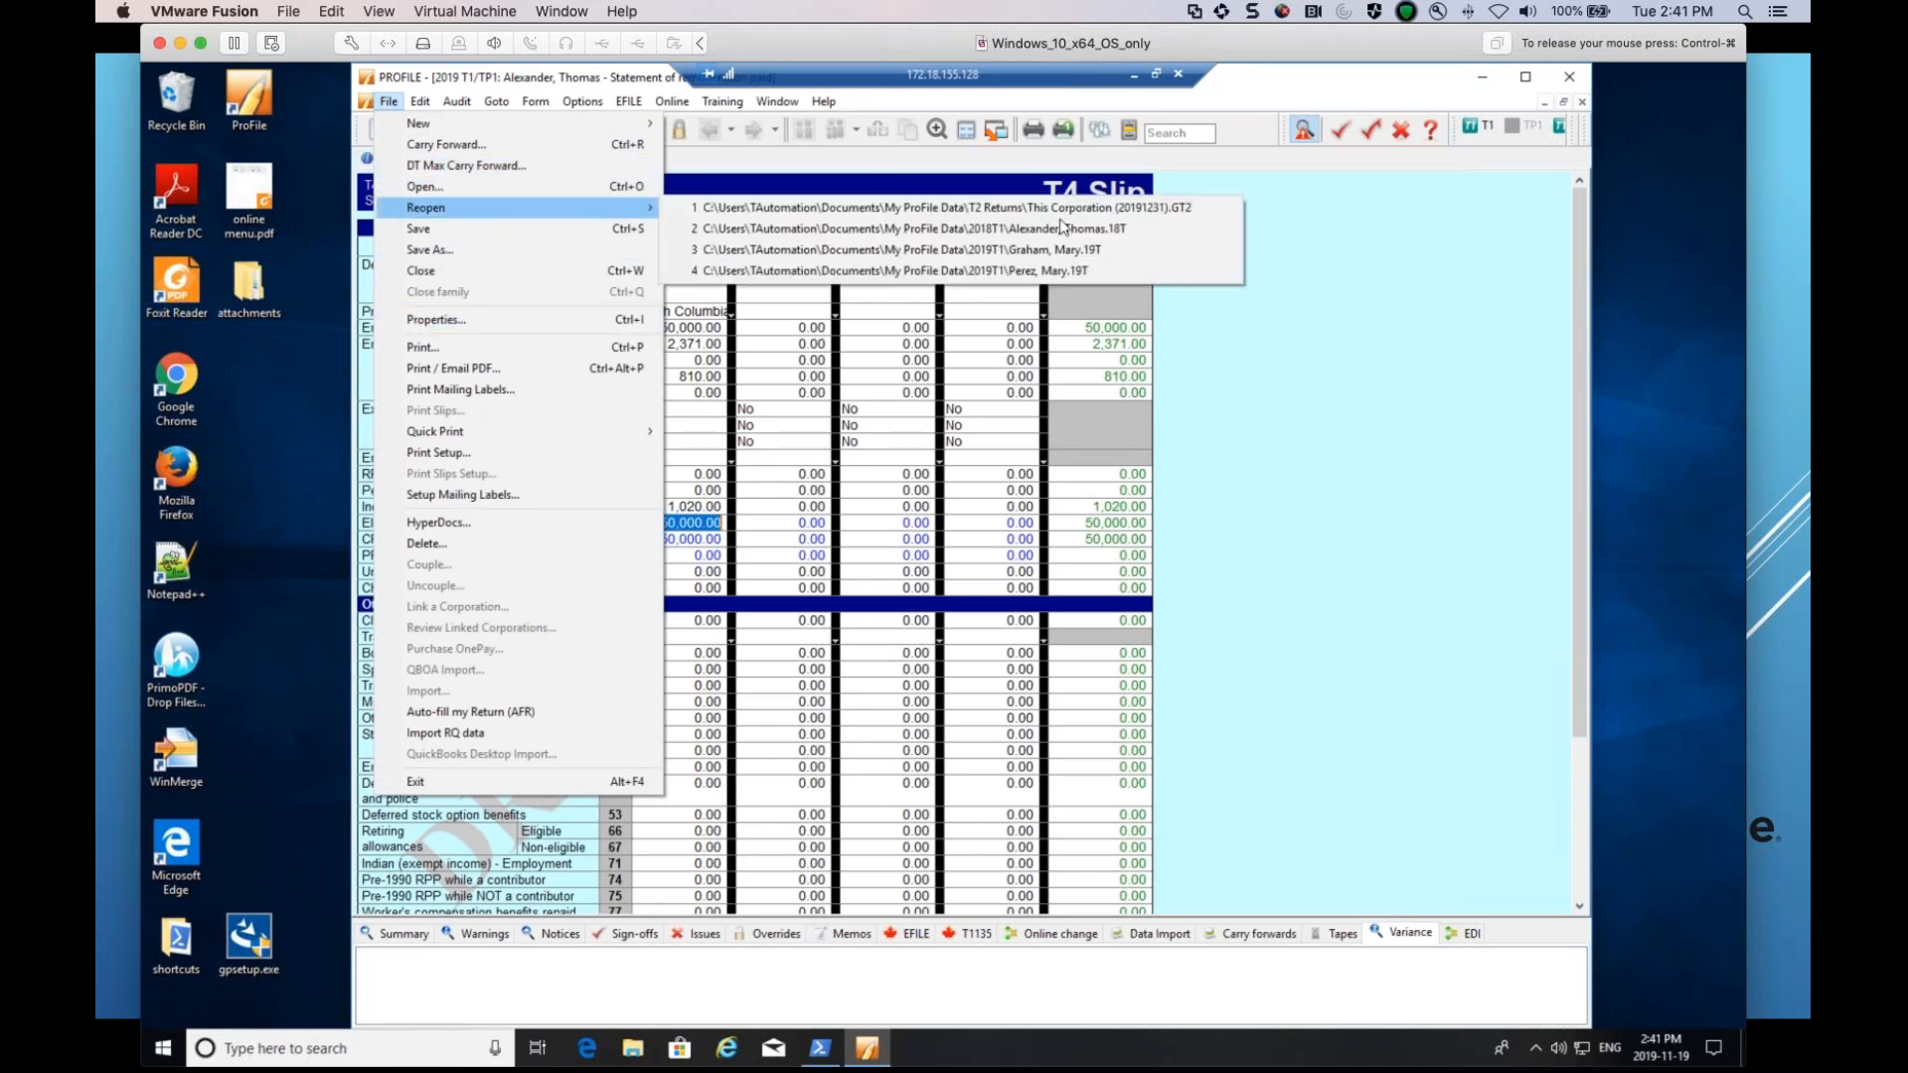
{"action": "left_click", "coordinate": [1184, 211]}
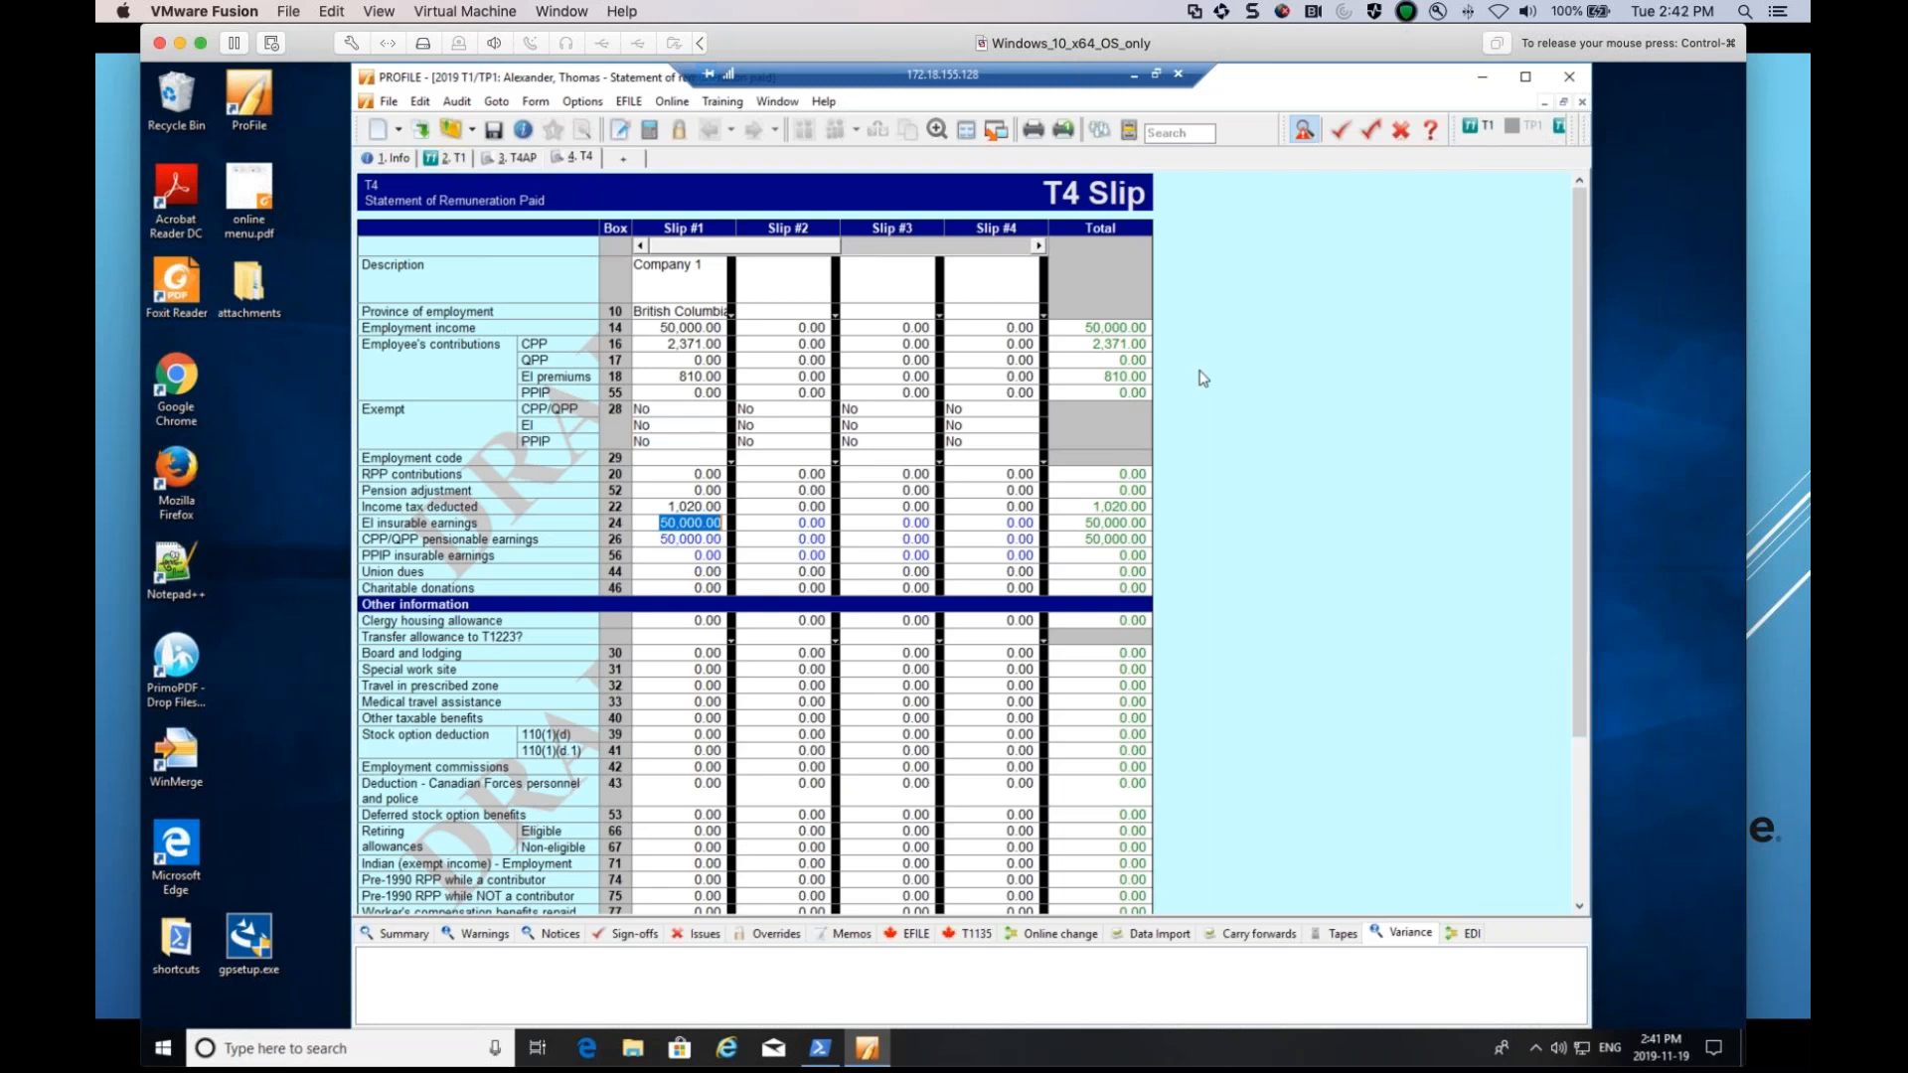
{"action": "key", "text": "ctrl+Tab"}
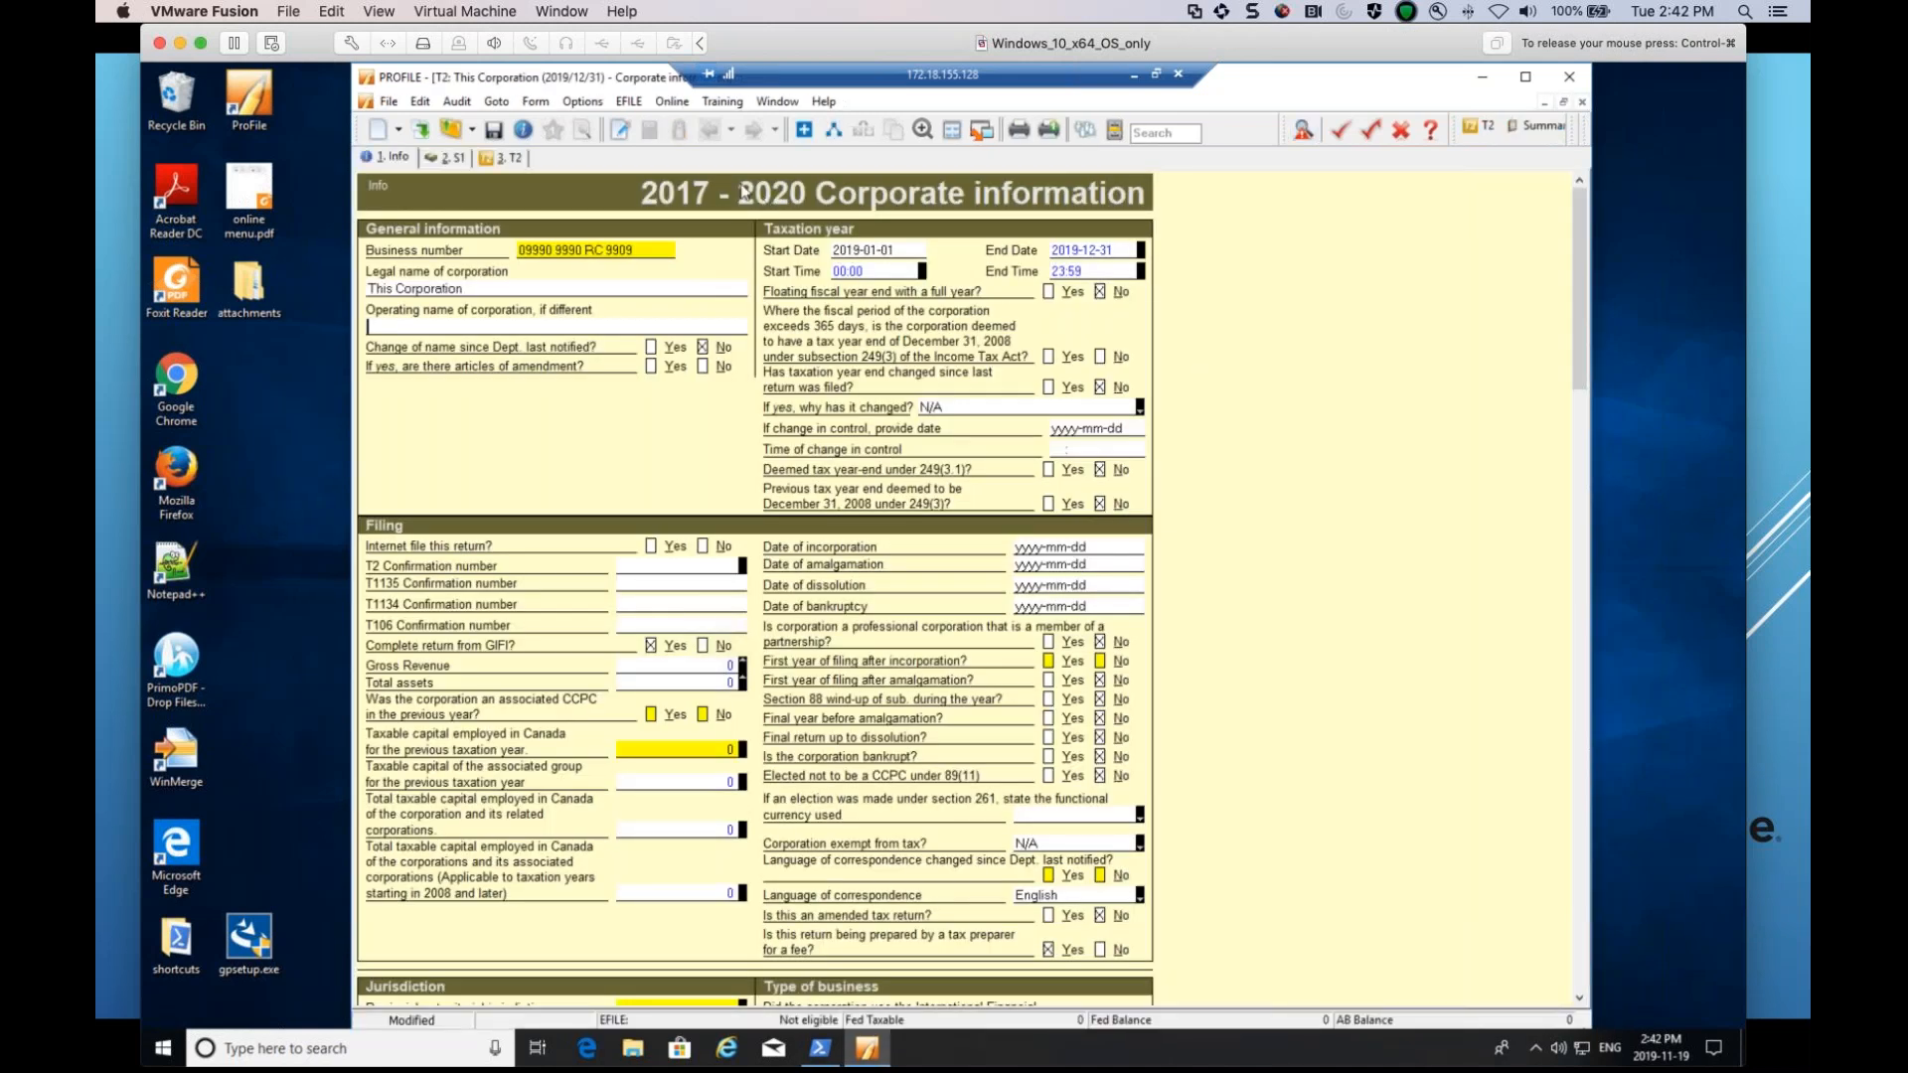
Review the computer-wide Backup to Cloud settings in the environment options.
{"action": "left_click", "coordinate": [575, 103]}
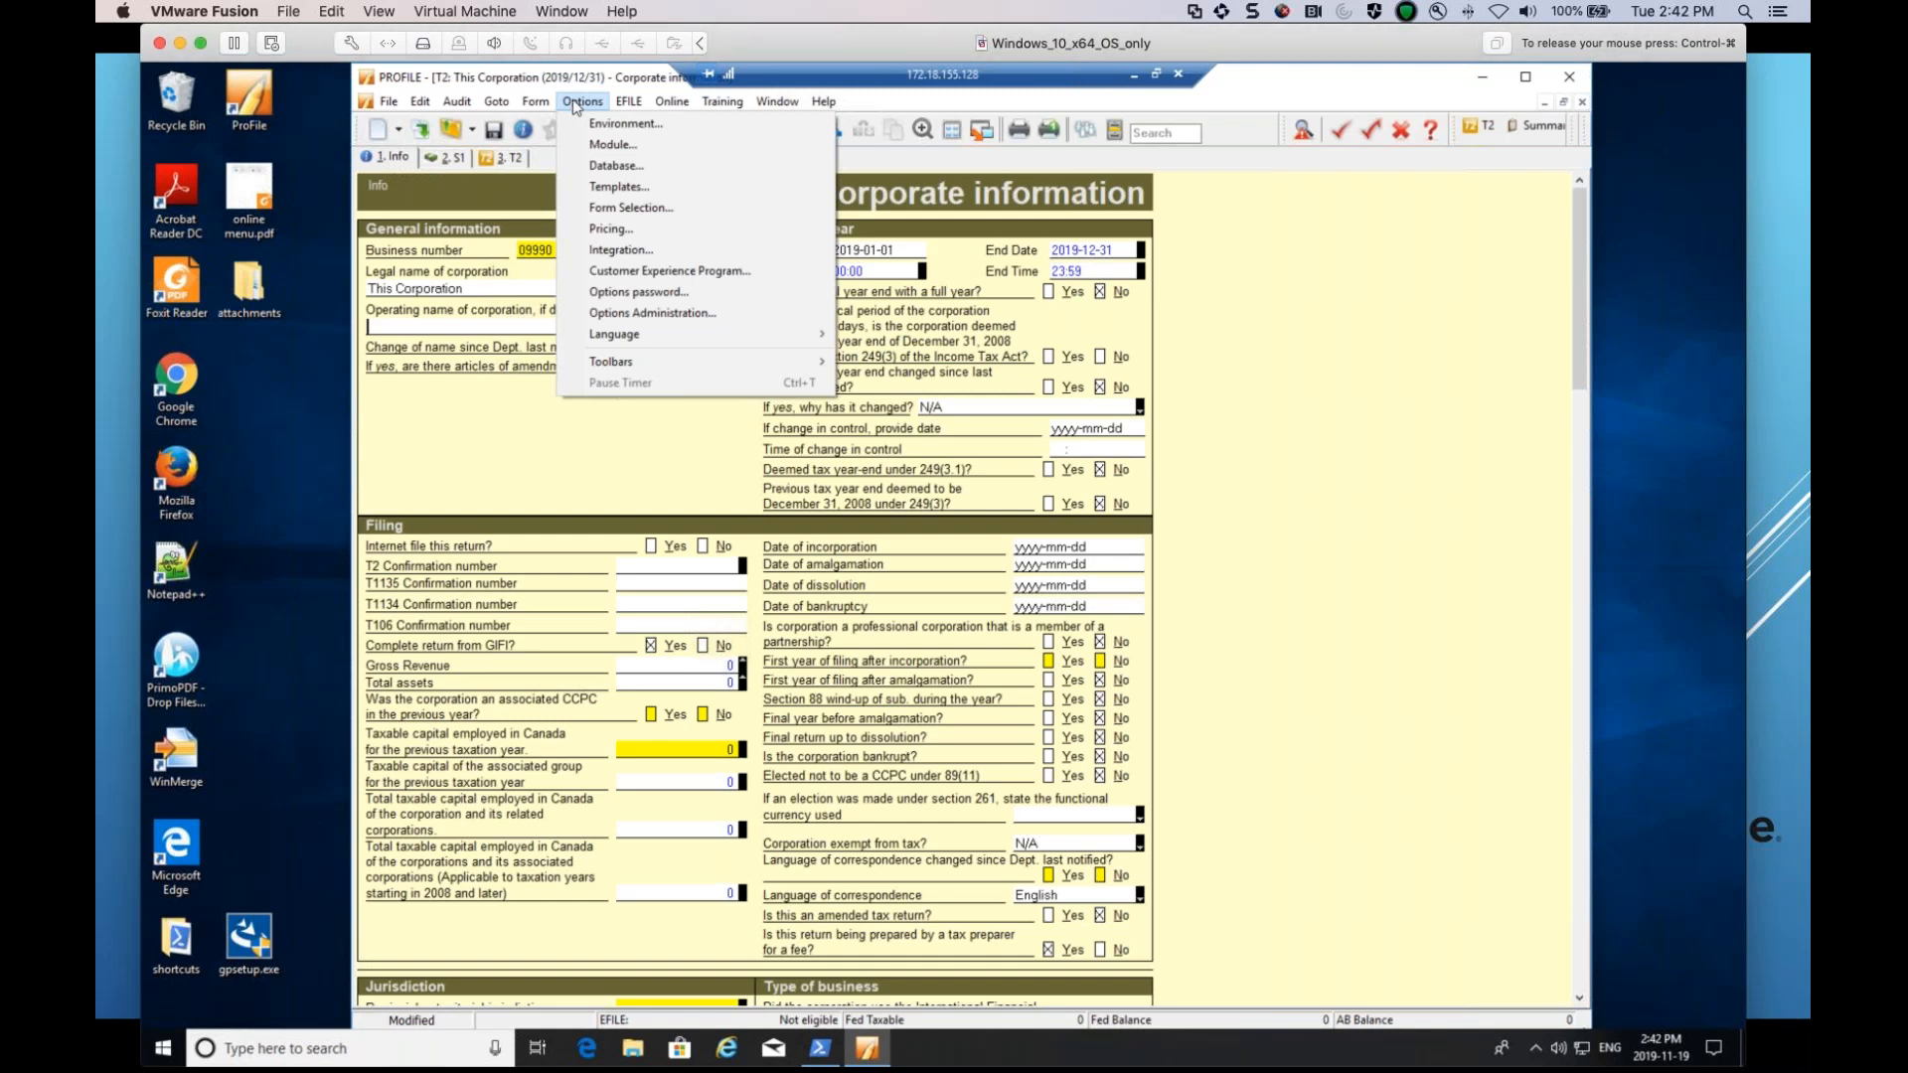
{"action": "left_click", "coordinate": [620, 129]}
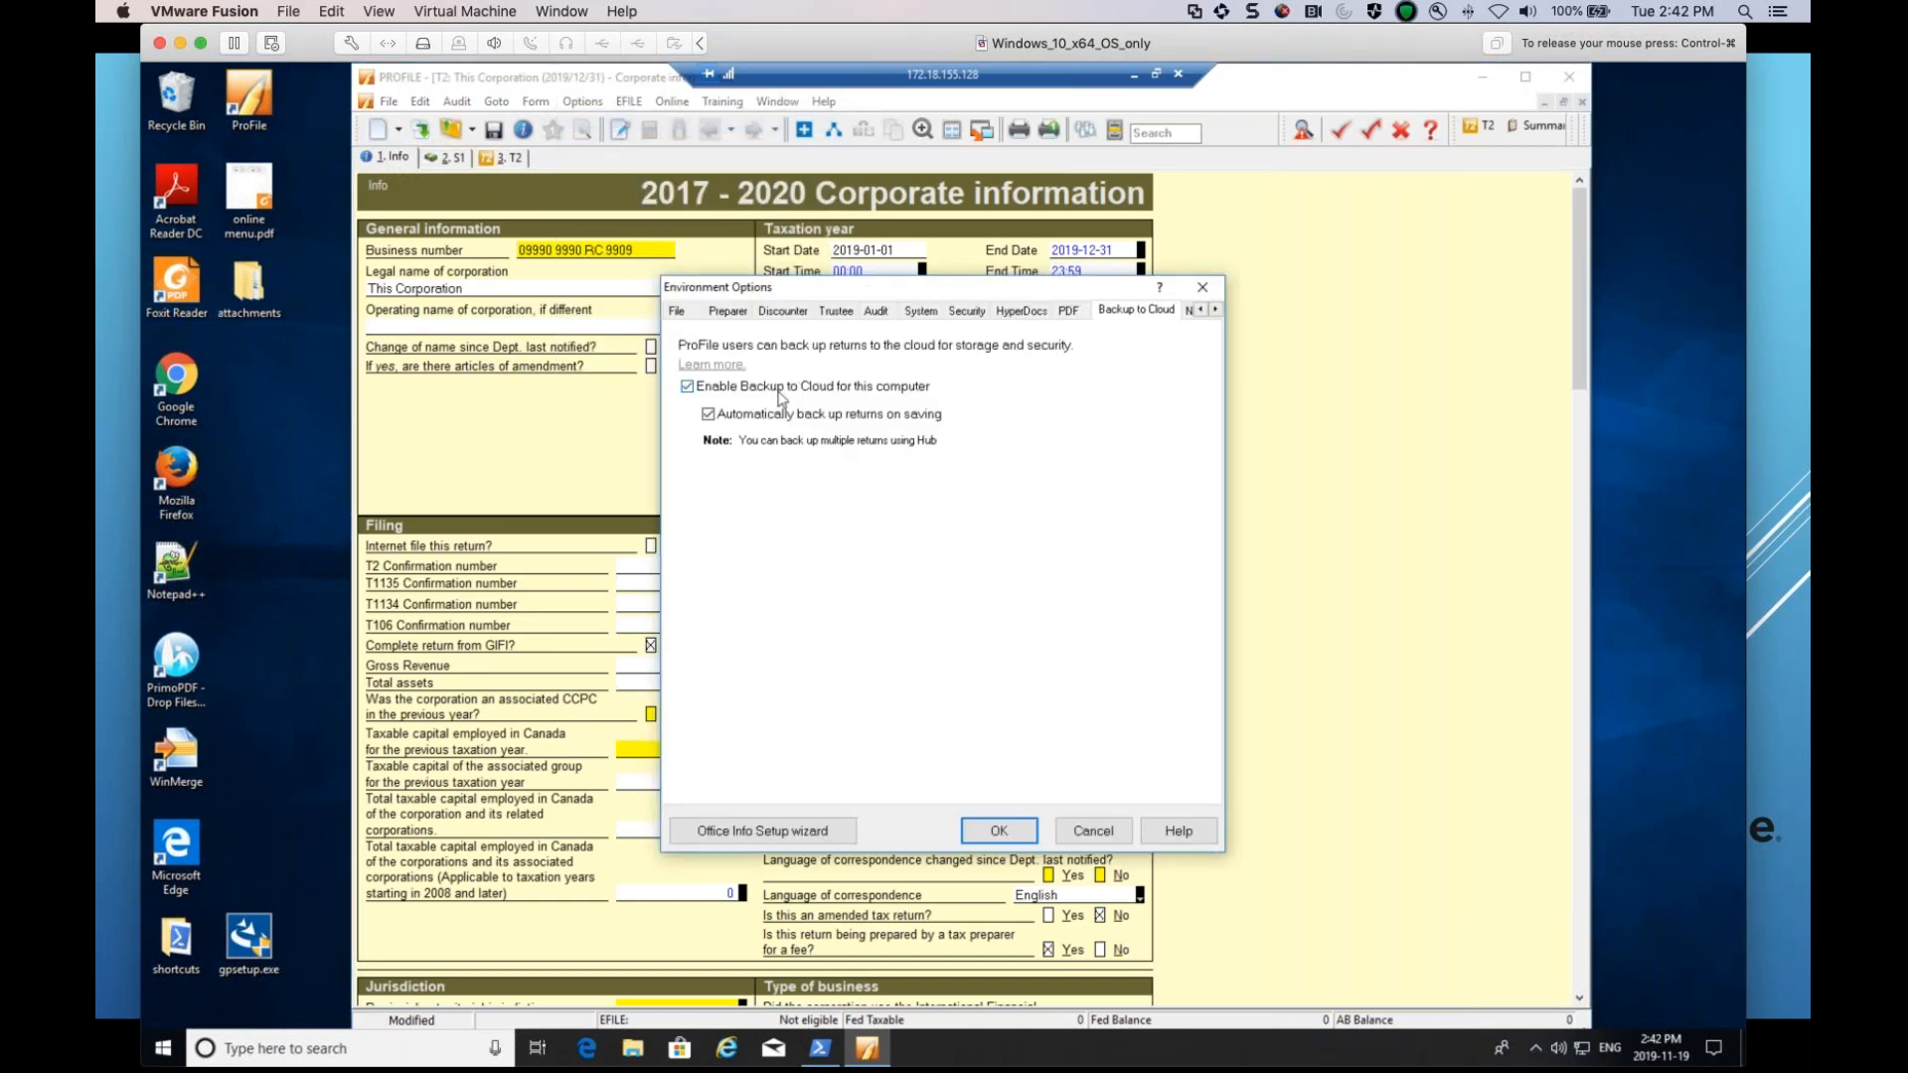
{"action": "left_click", "coordinate": [998, 831]}
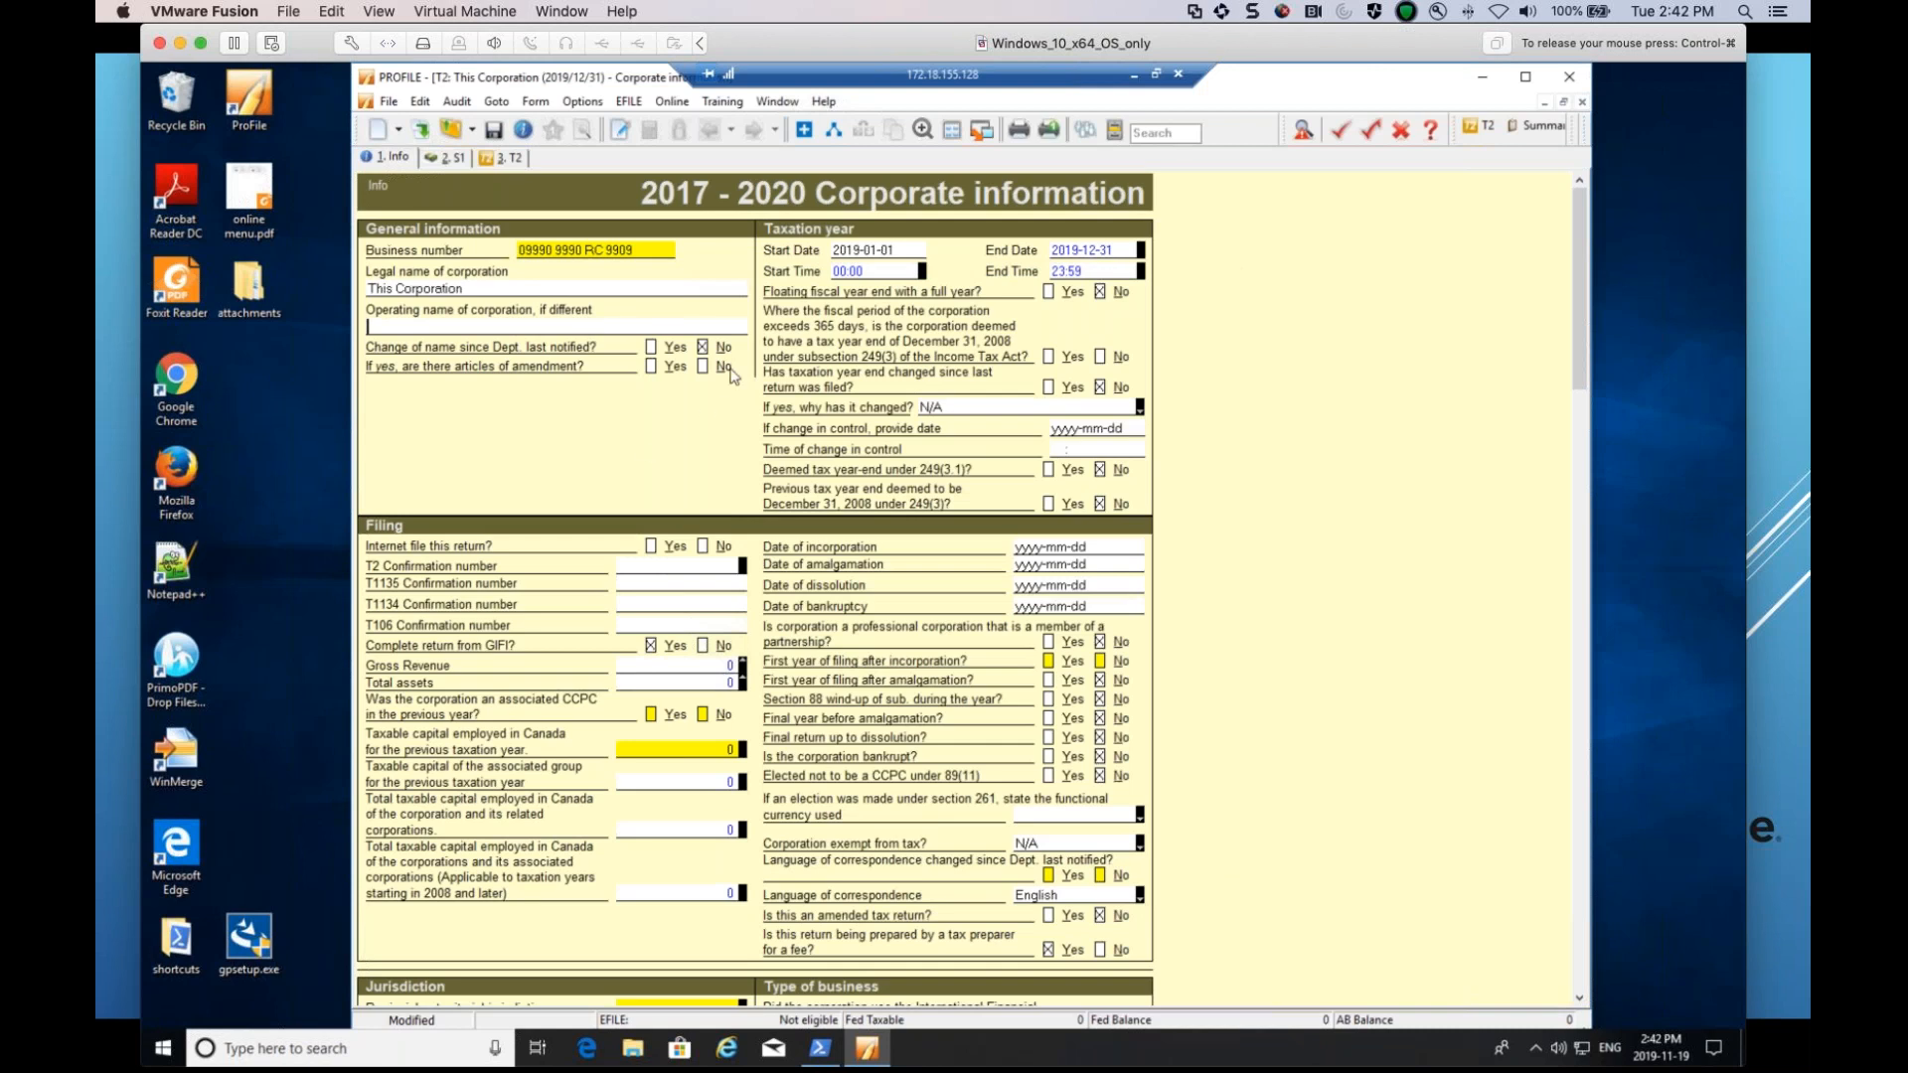
Check the backup setting and backup status of the T2 return in its file properties.
{"action": "left_click", "coordinate": [388, 101]}
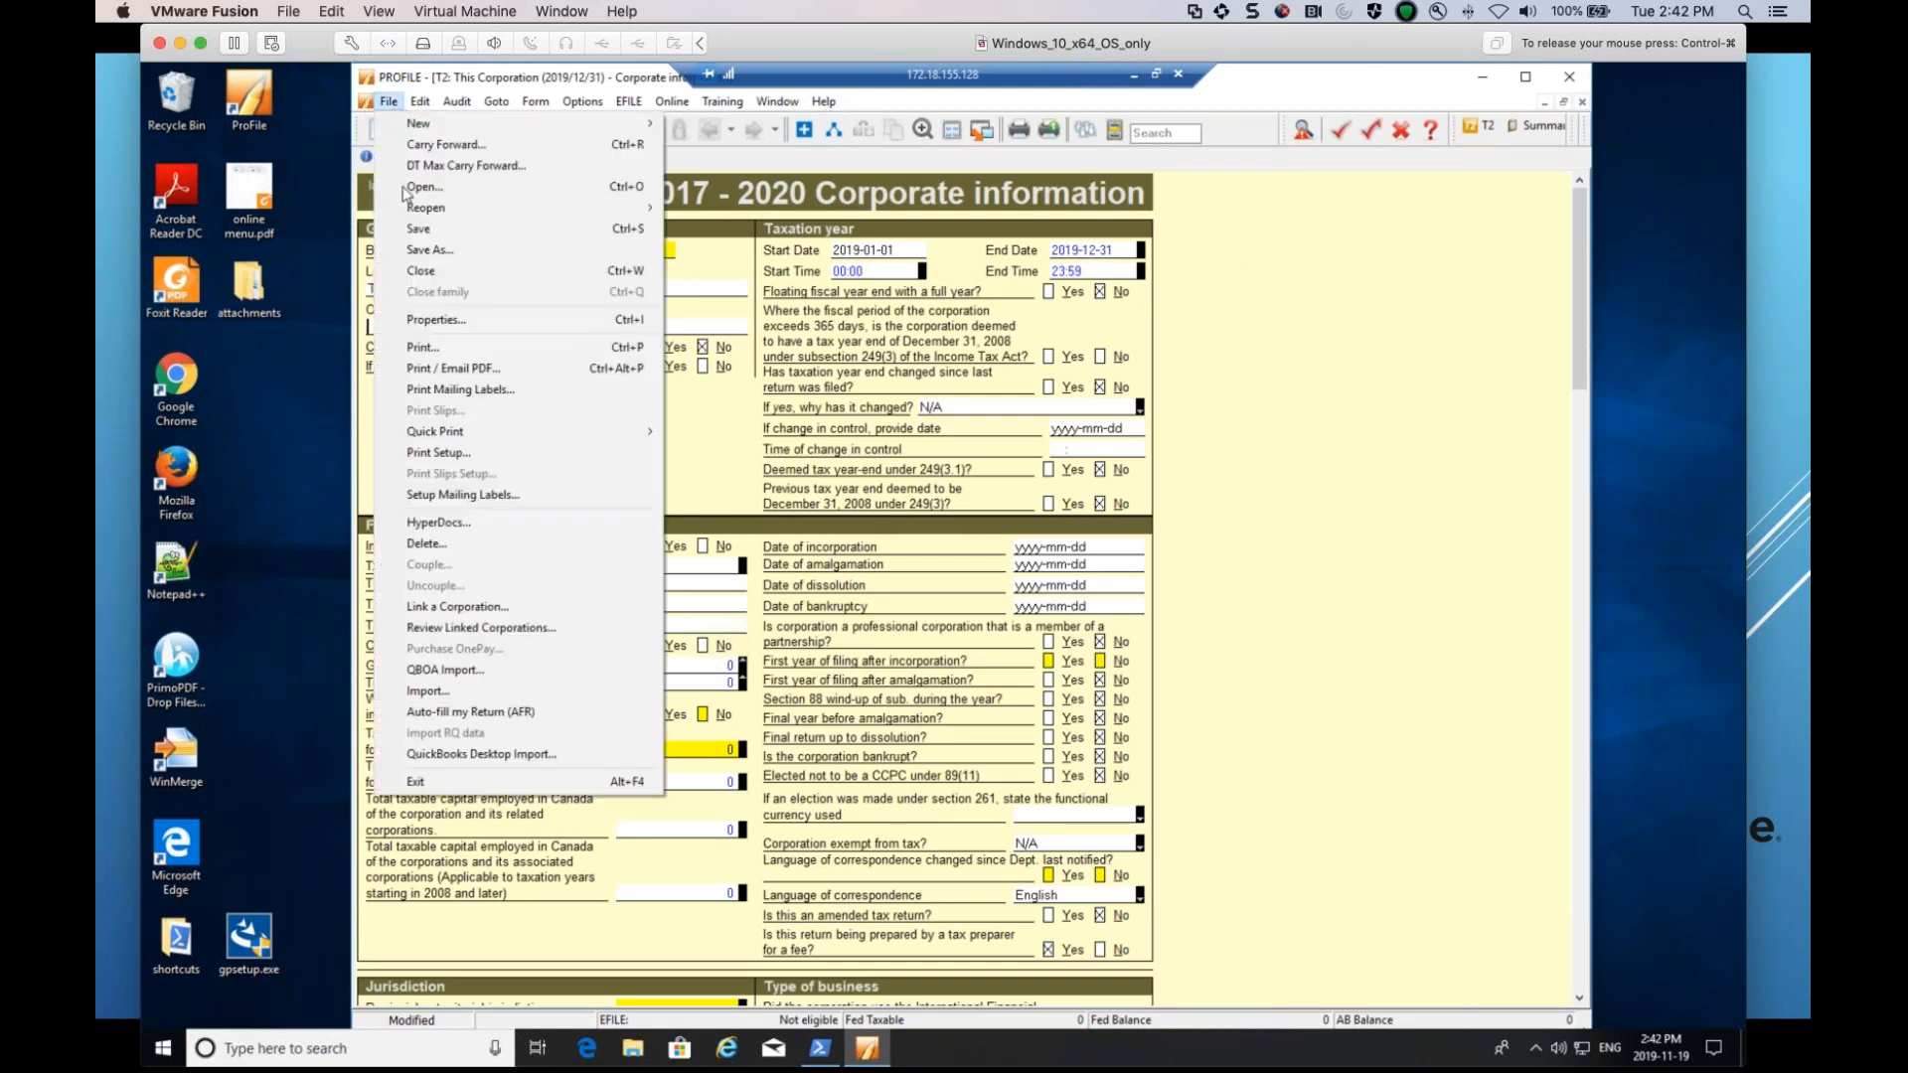
{"action": "left_click", "coordinate": [457, 320]}
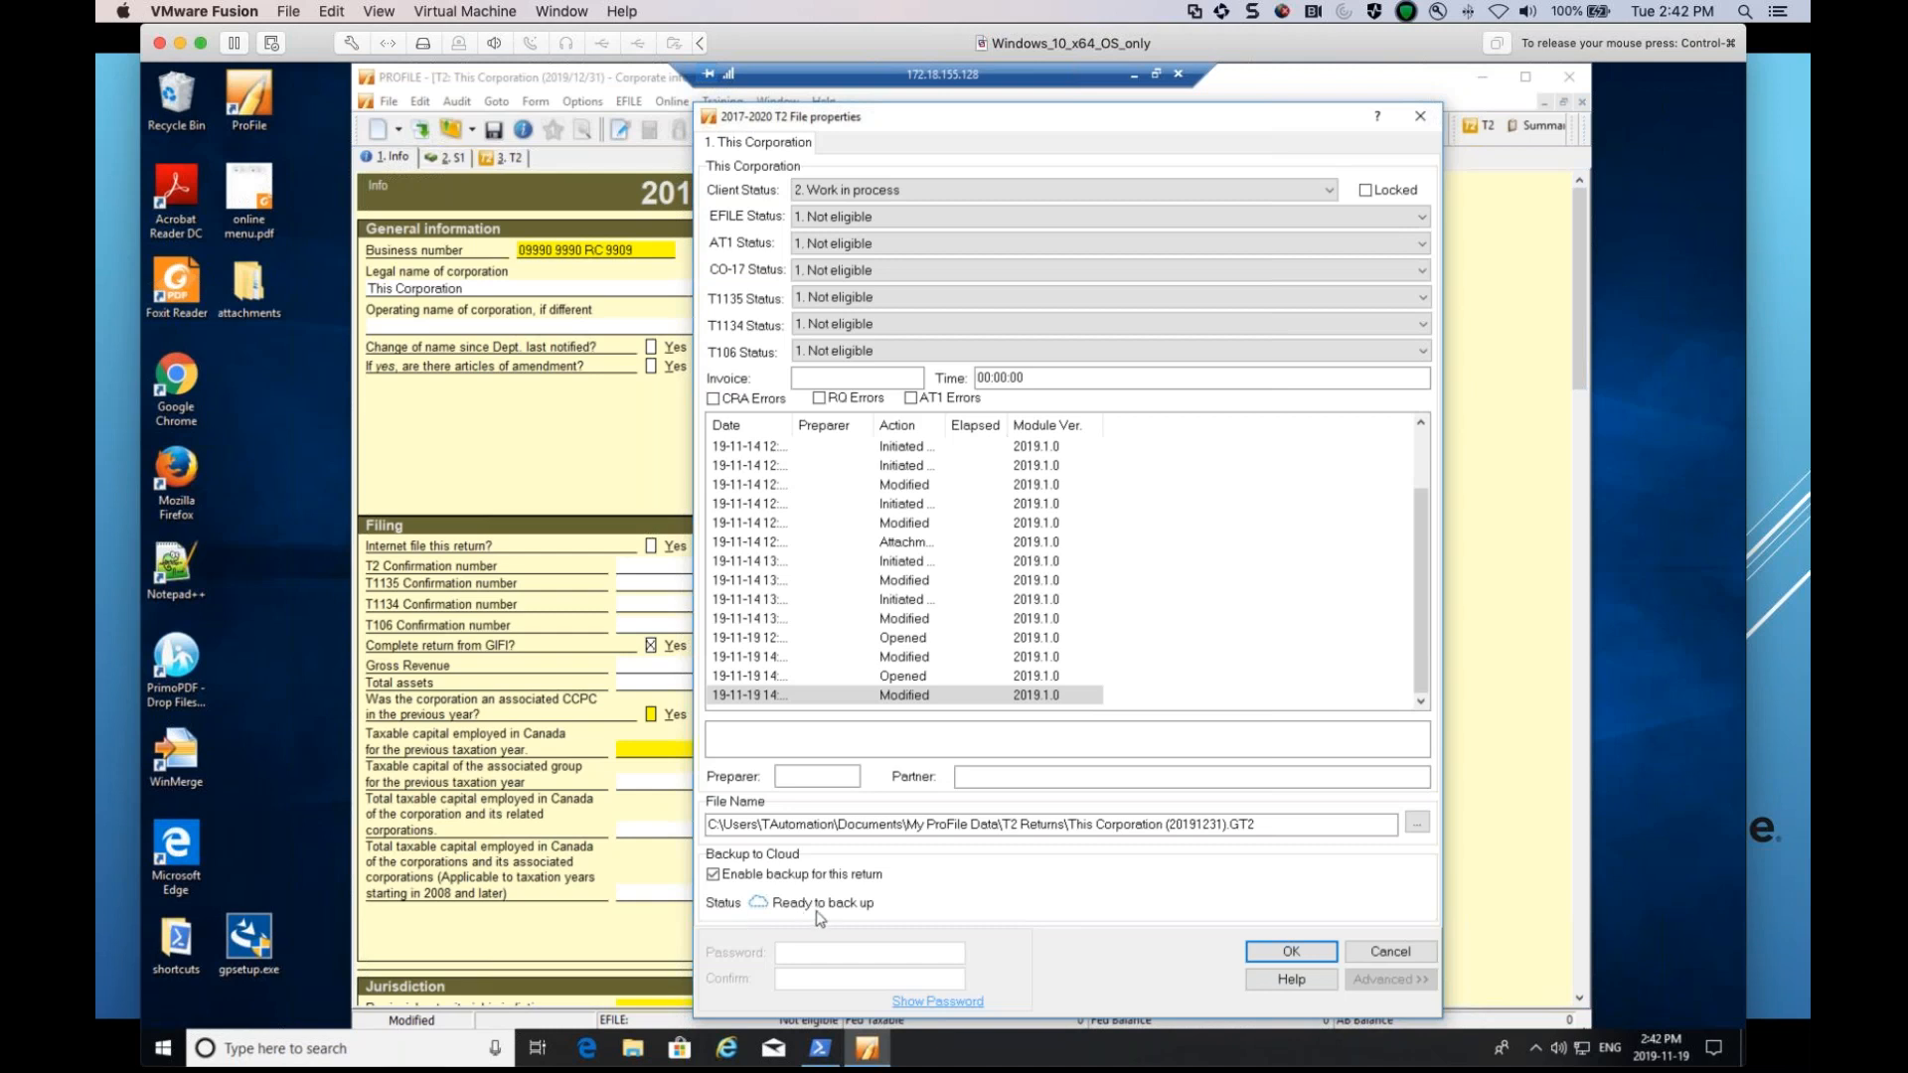
{"action": "left_click", "coordinate": [1255, 959]}
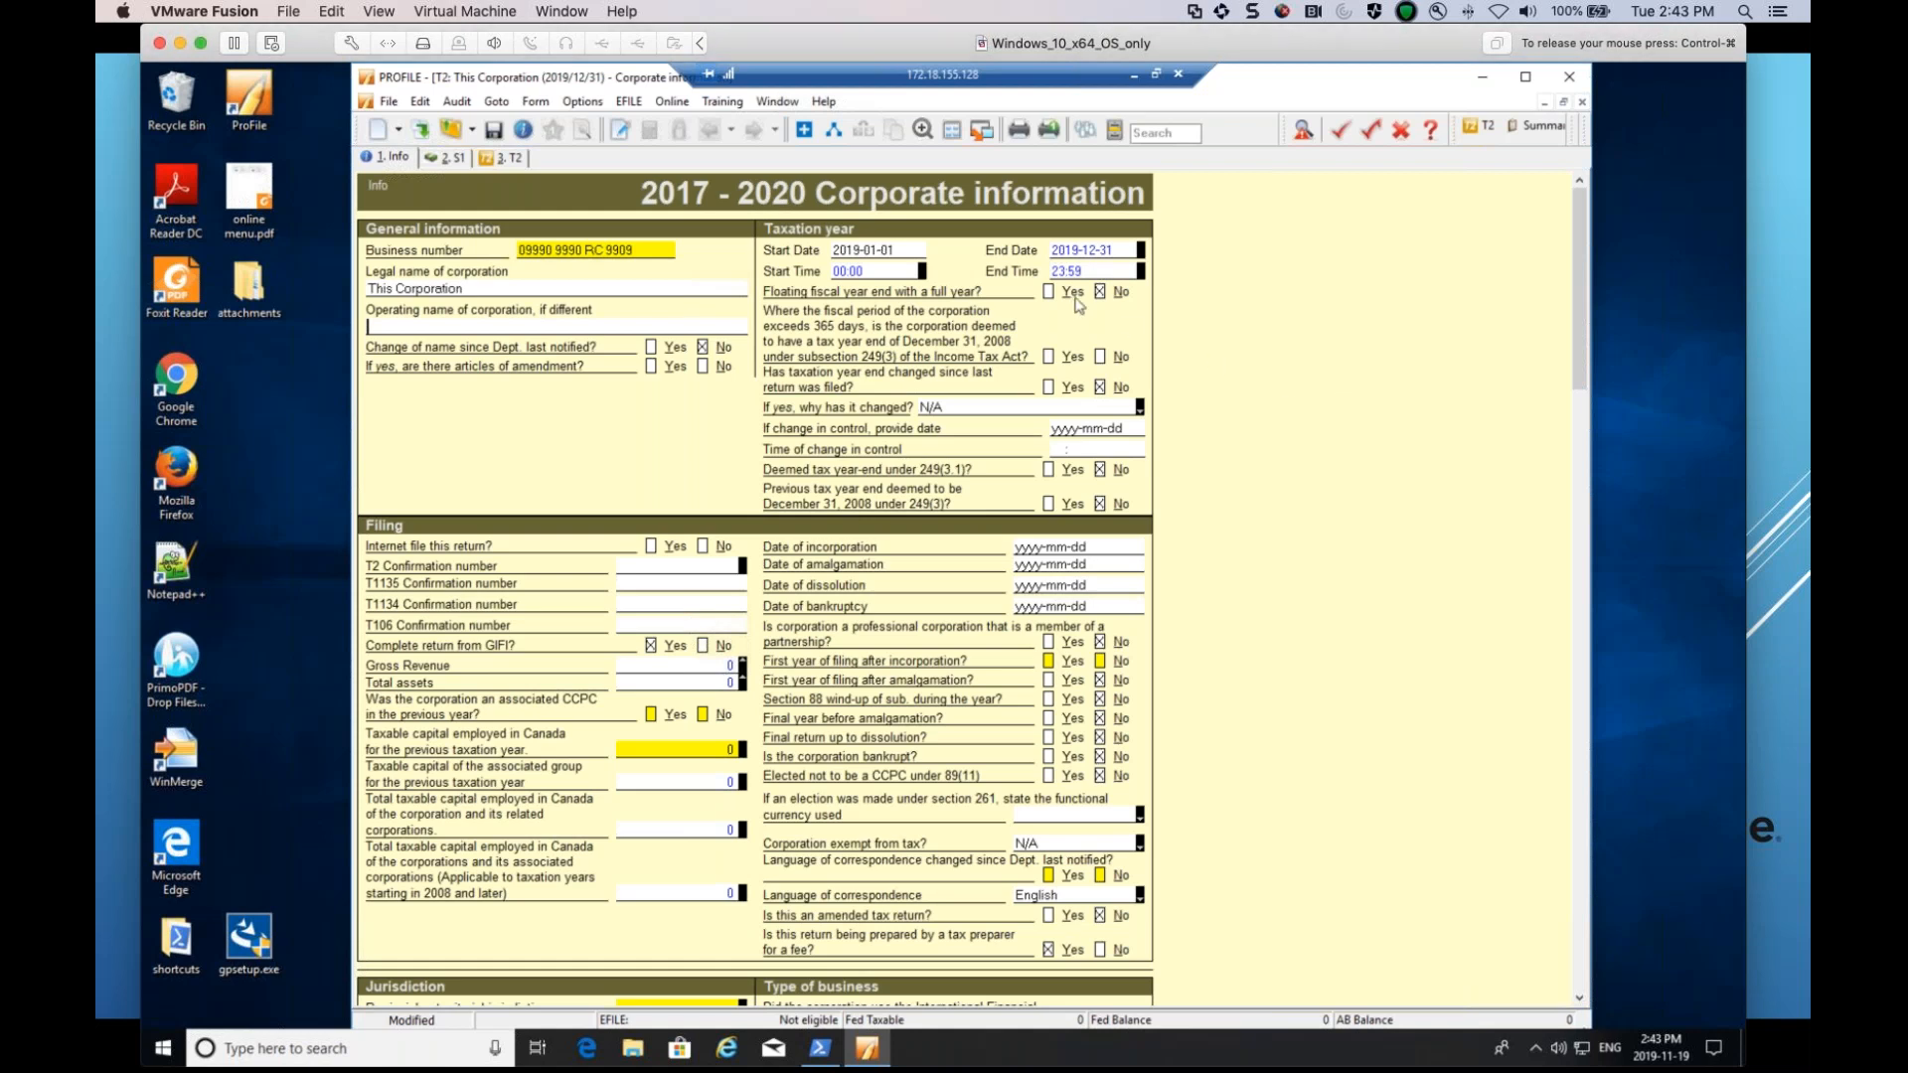
Open the ProFile Hub and move its window up over the T2 return.
{"action": "left_click", "coordinate": [496, 103]}
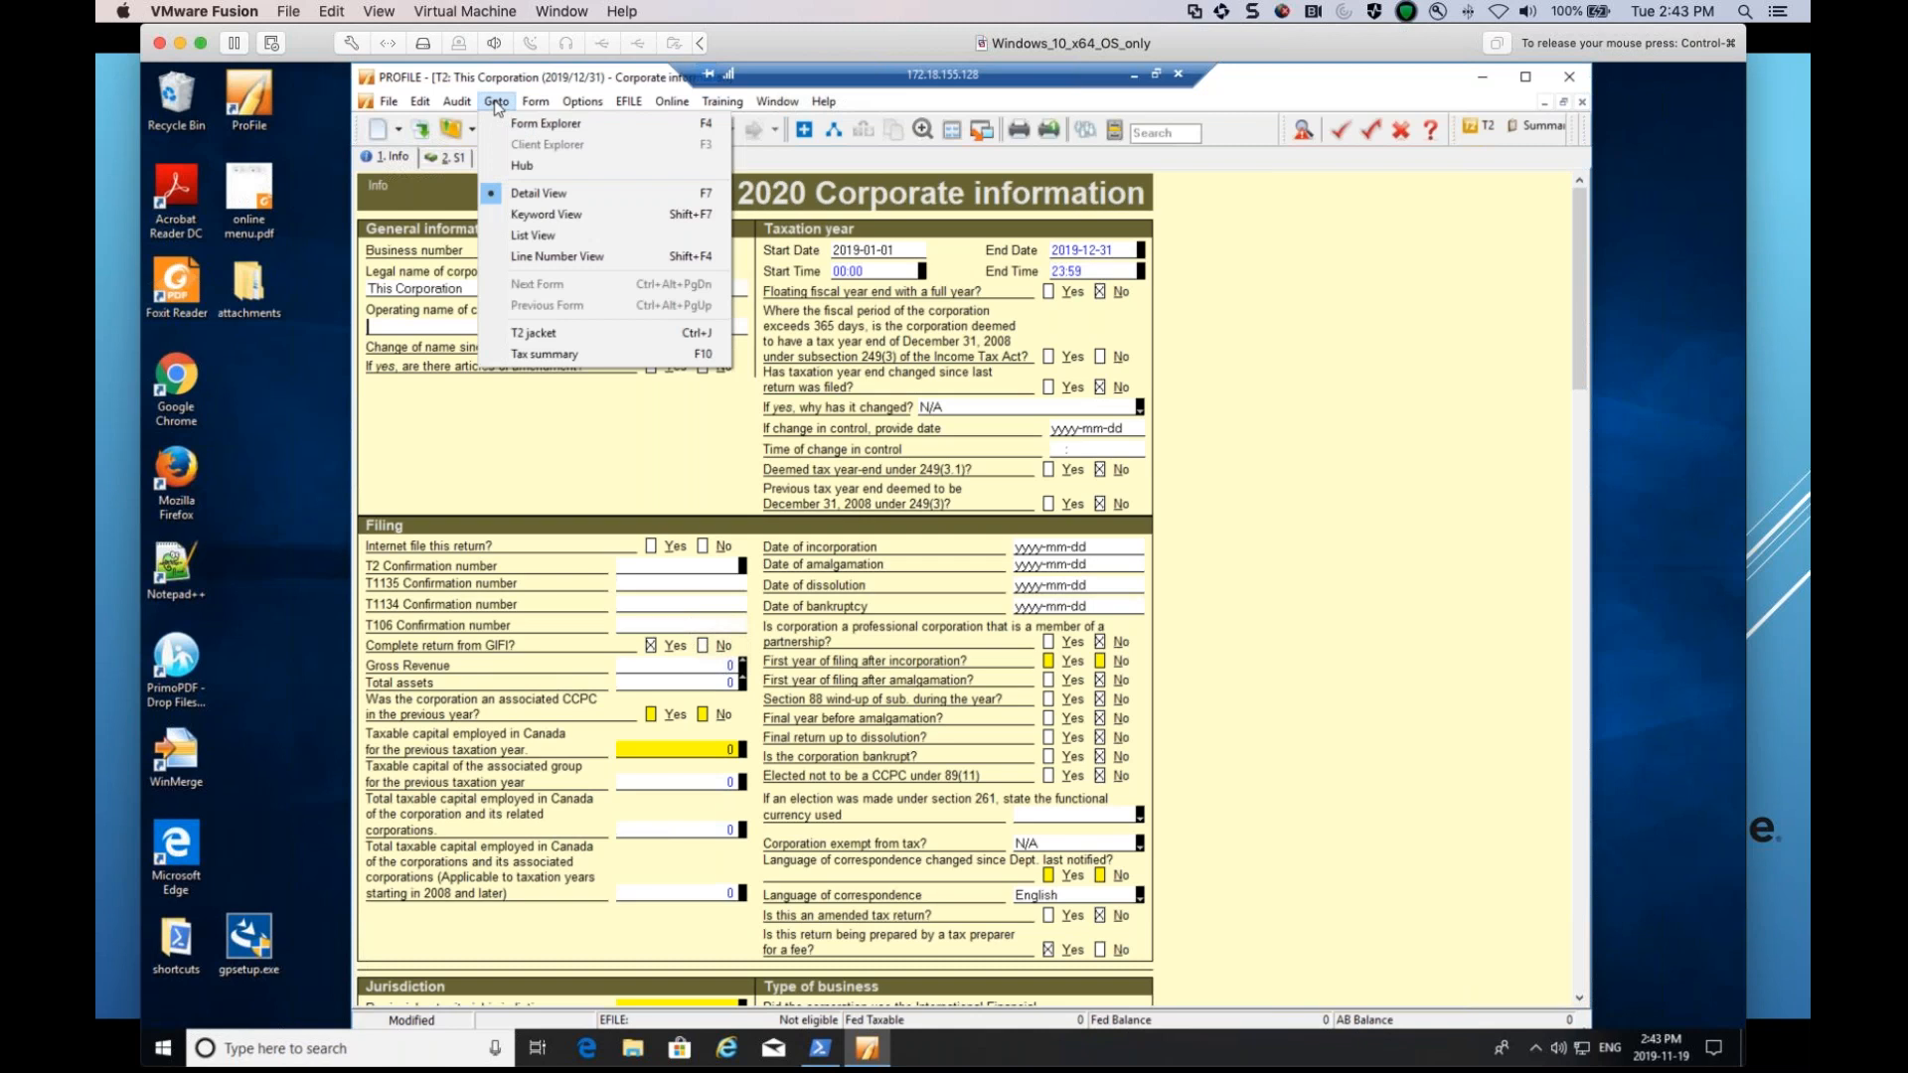
{"action": "left_click", "coordinate": [546, 165]}
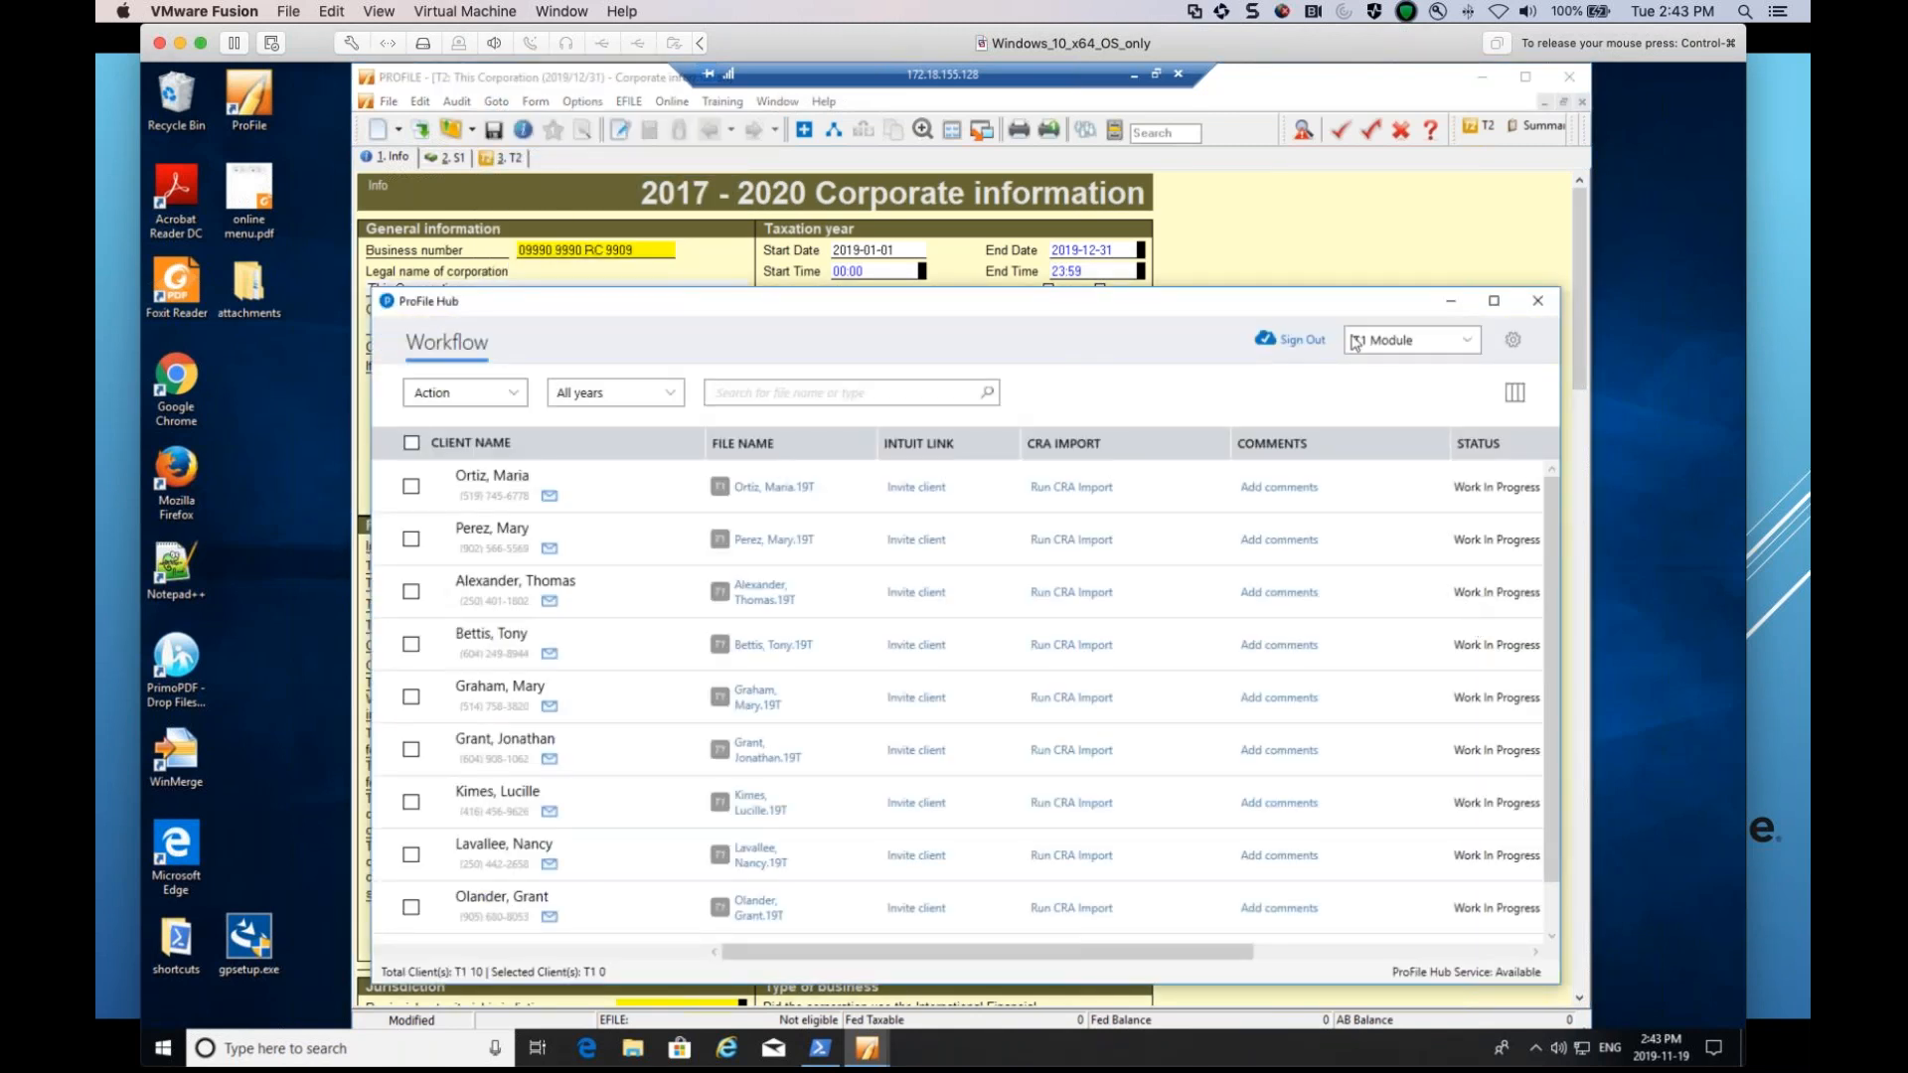
{"action": "left_click_drag", "start_coordinate": [1361, 301], "coordinate": [1362, 175]}
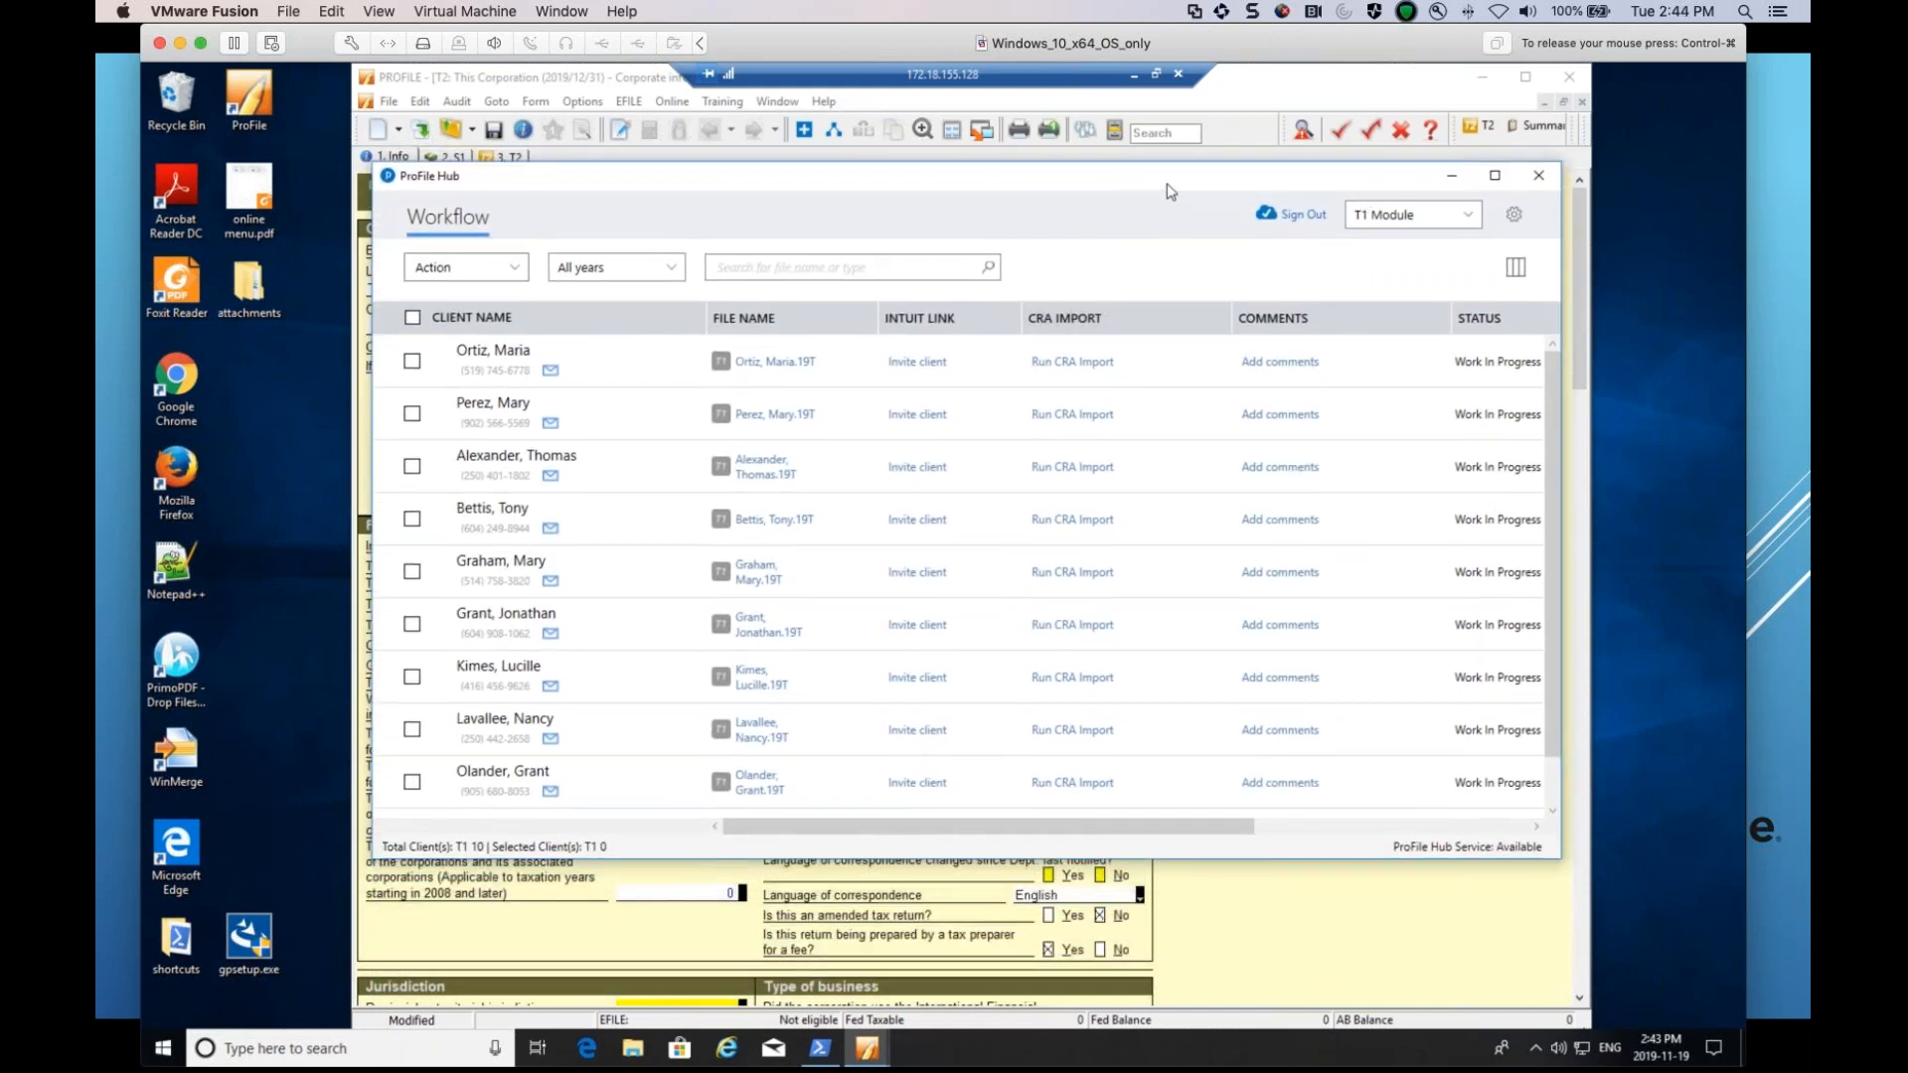
Review the ProFile Hub setup, switching Enable ProFile Hub off and back on and checking the client files folder.
{"action": "left_click", "coordinate": [1515, 216]}
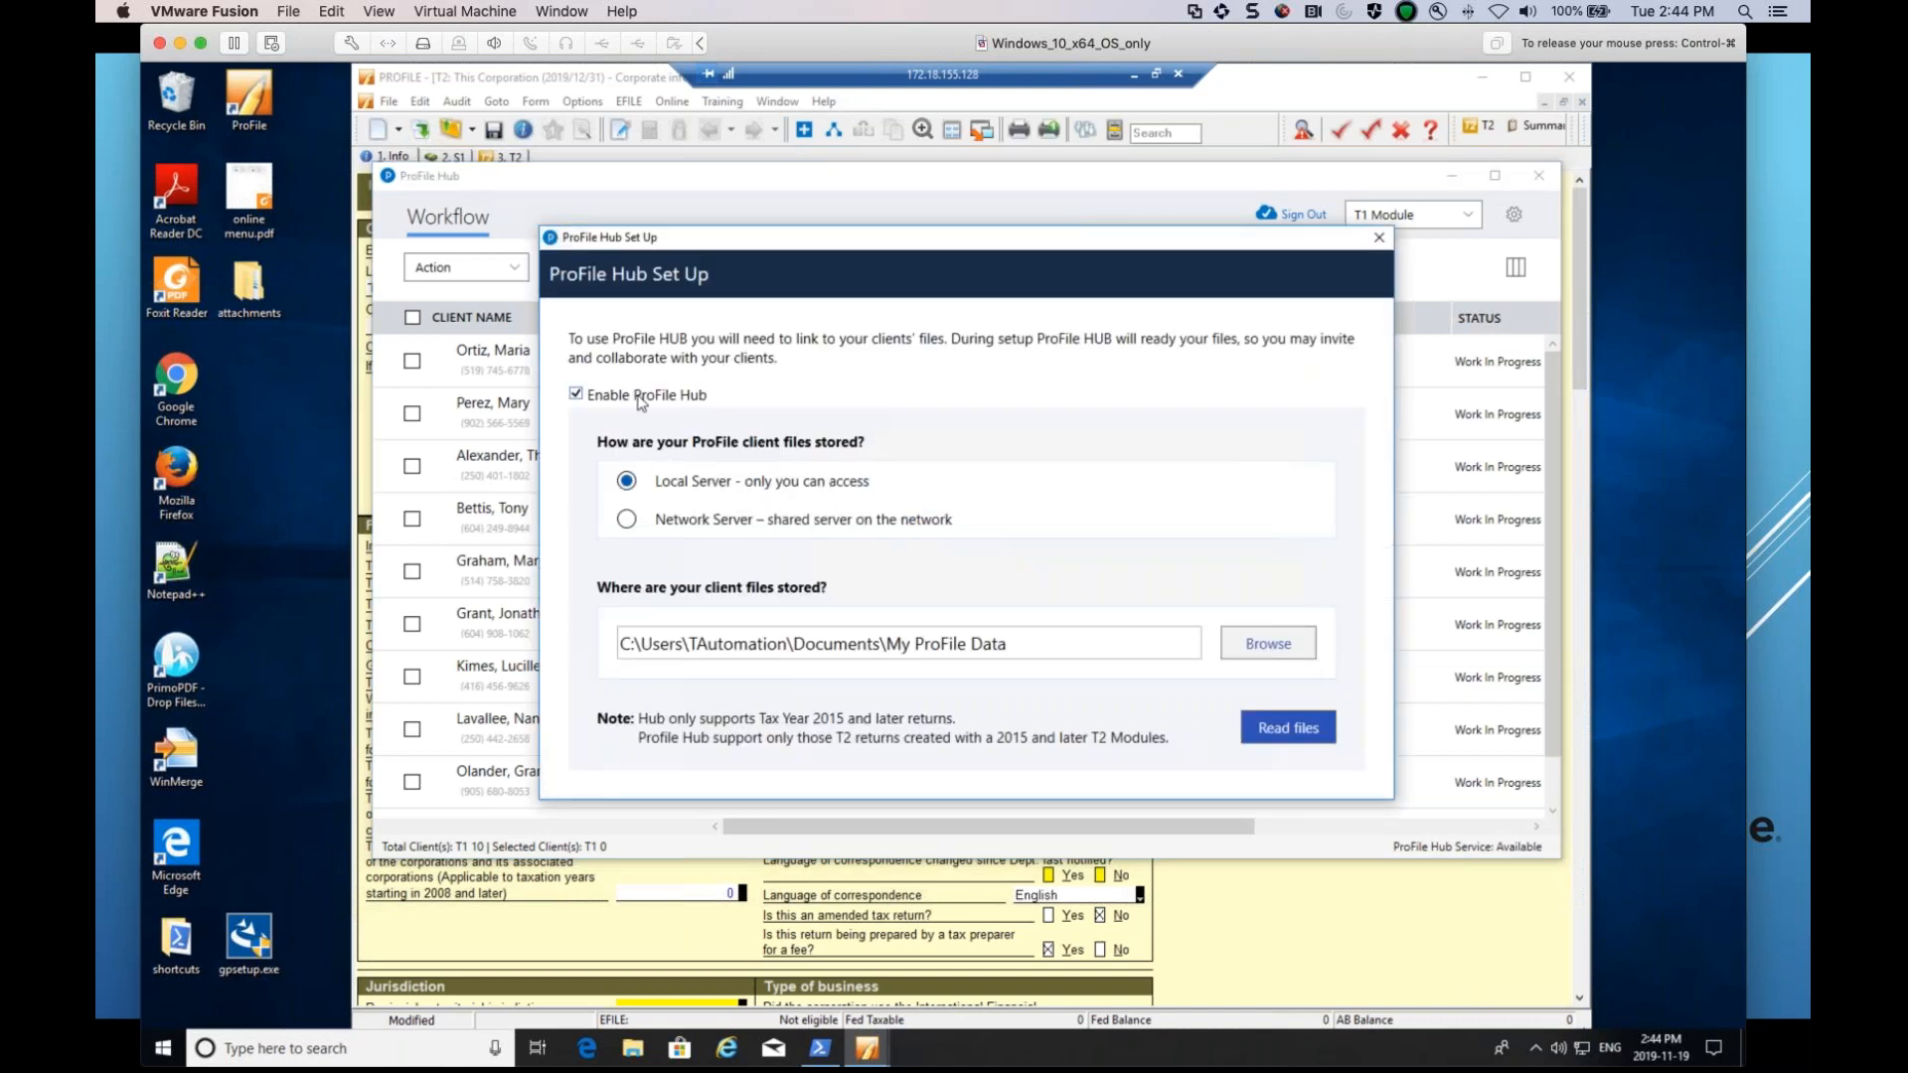
{"action": "left_click", "coordinate": [638, 396]}
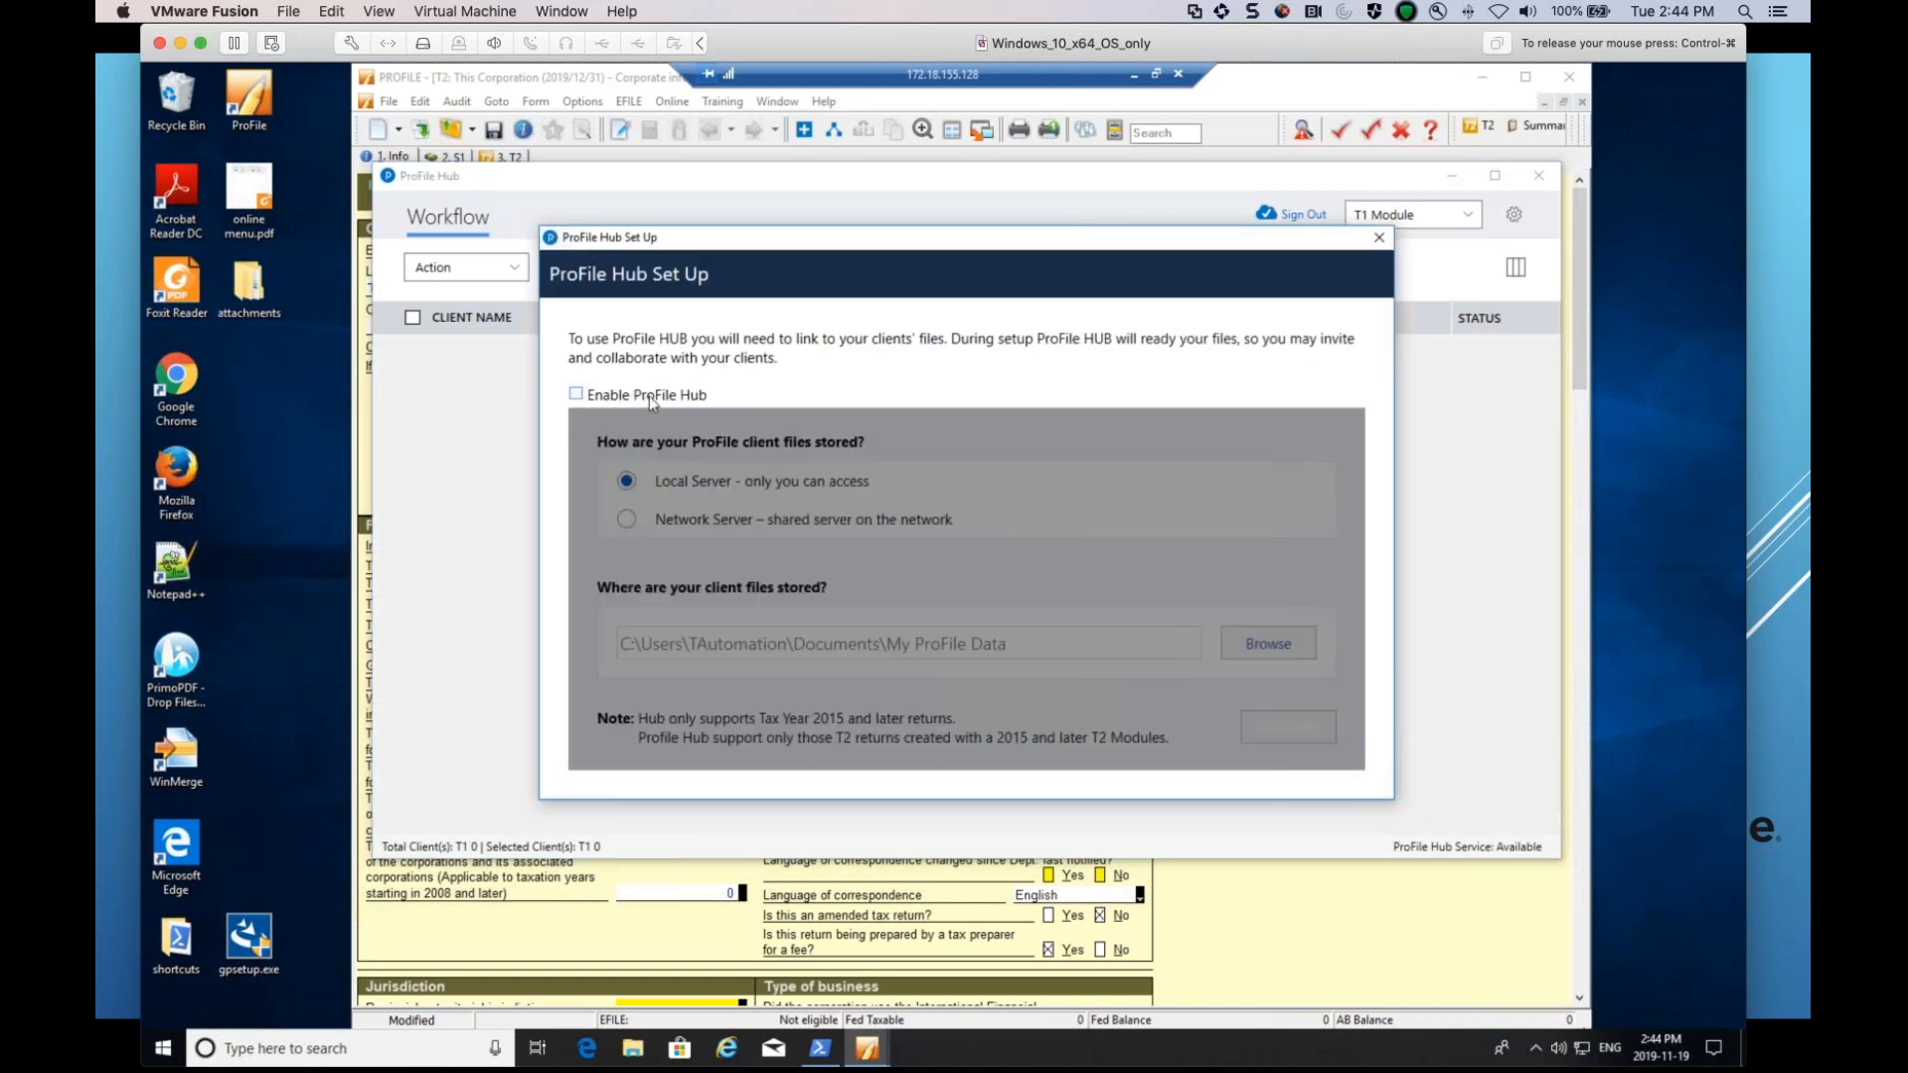
{"action": "left_click", "coordinate": [648, 396]}
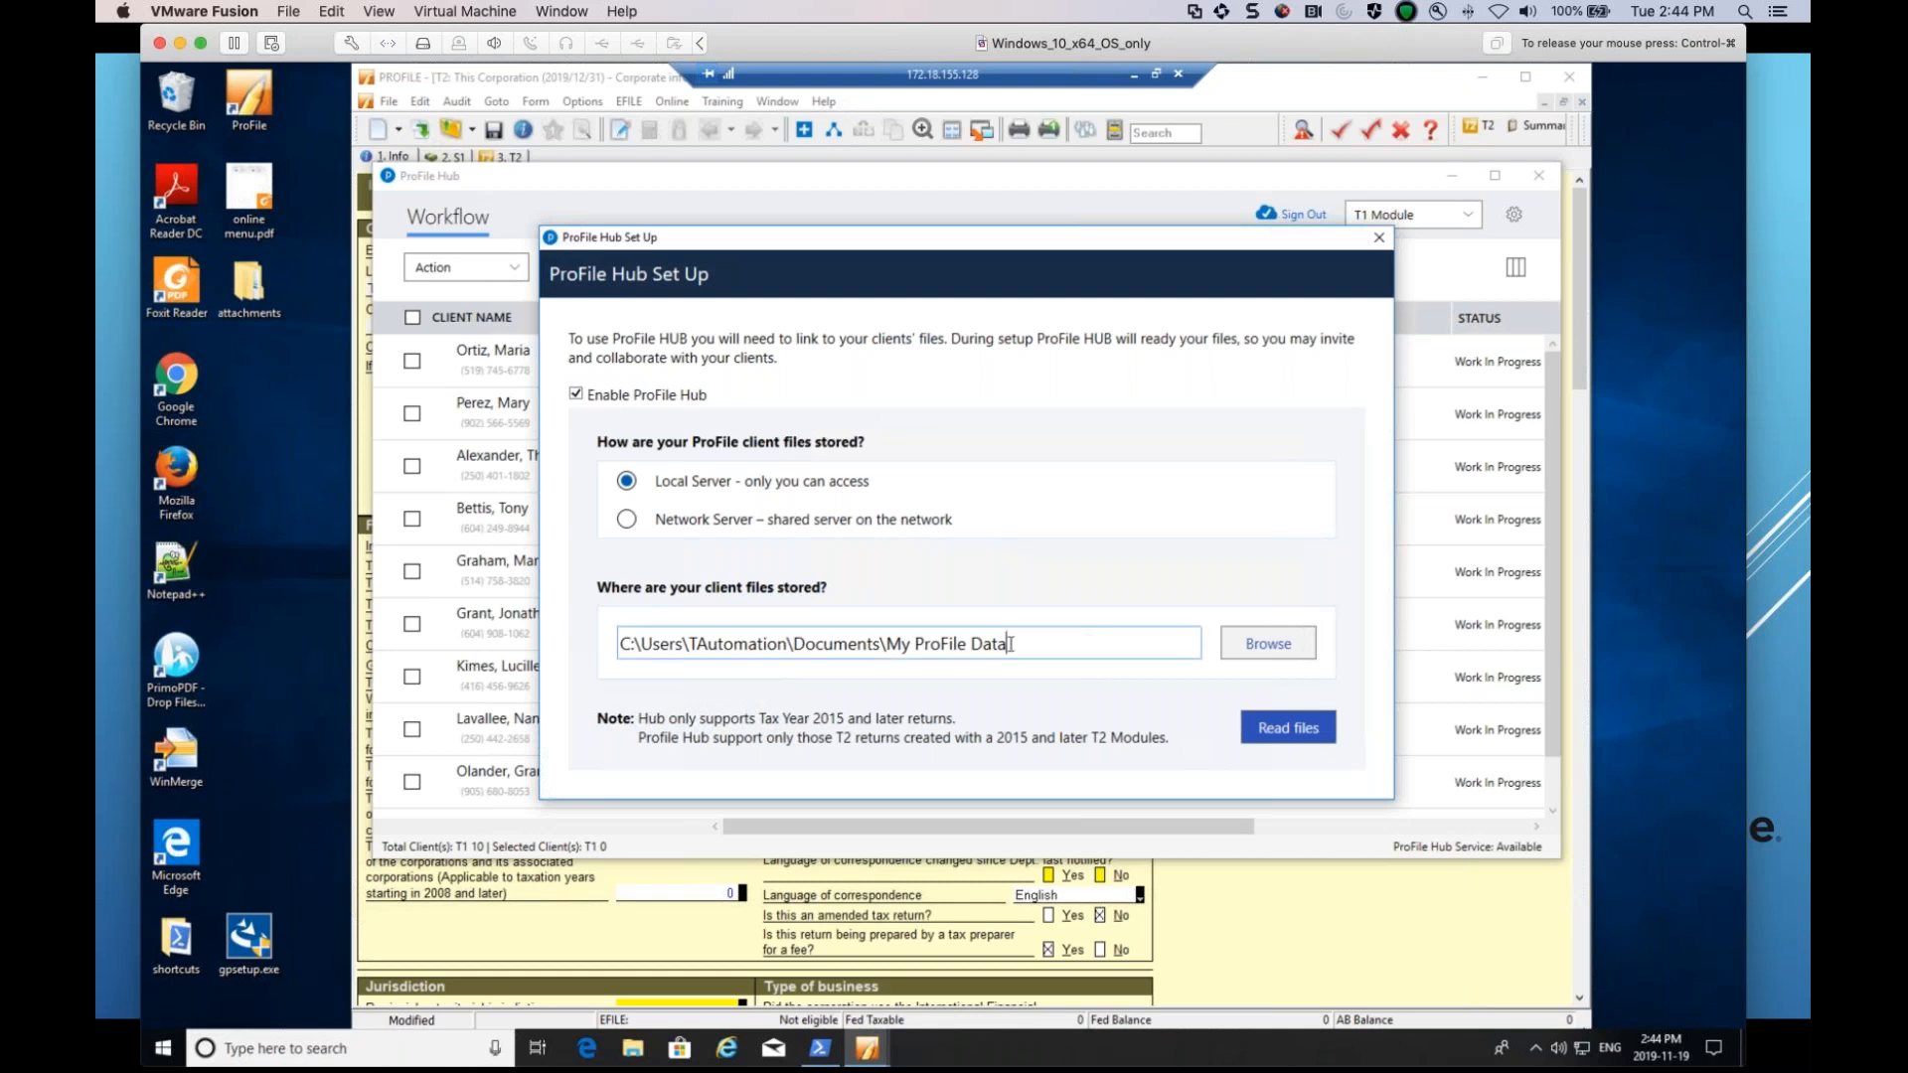
{"action": "left_click_drag", "start_coordinate": [1009, 644], "coordinate": [573, 656]}
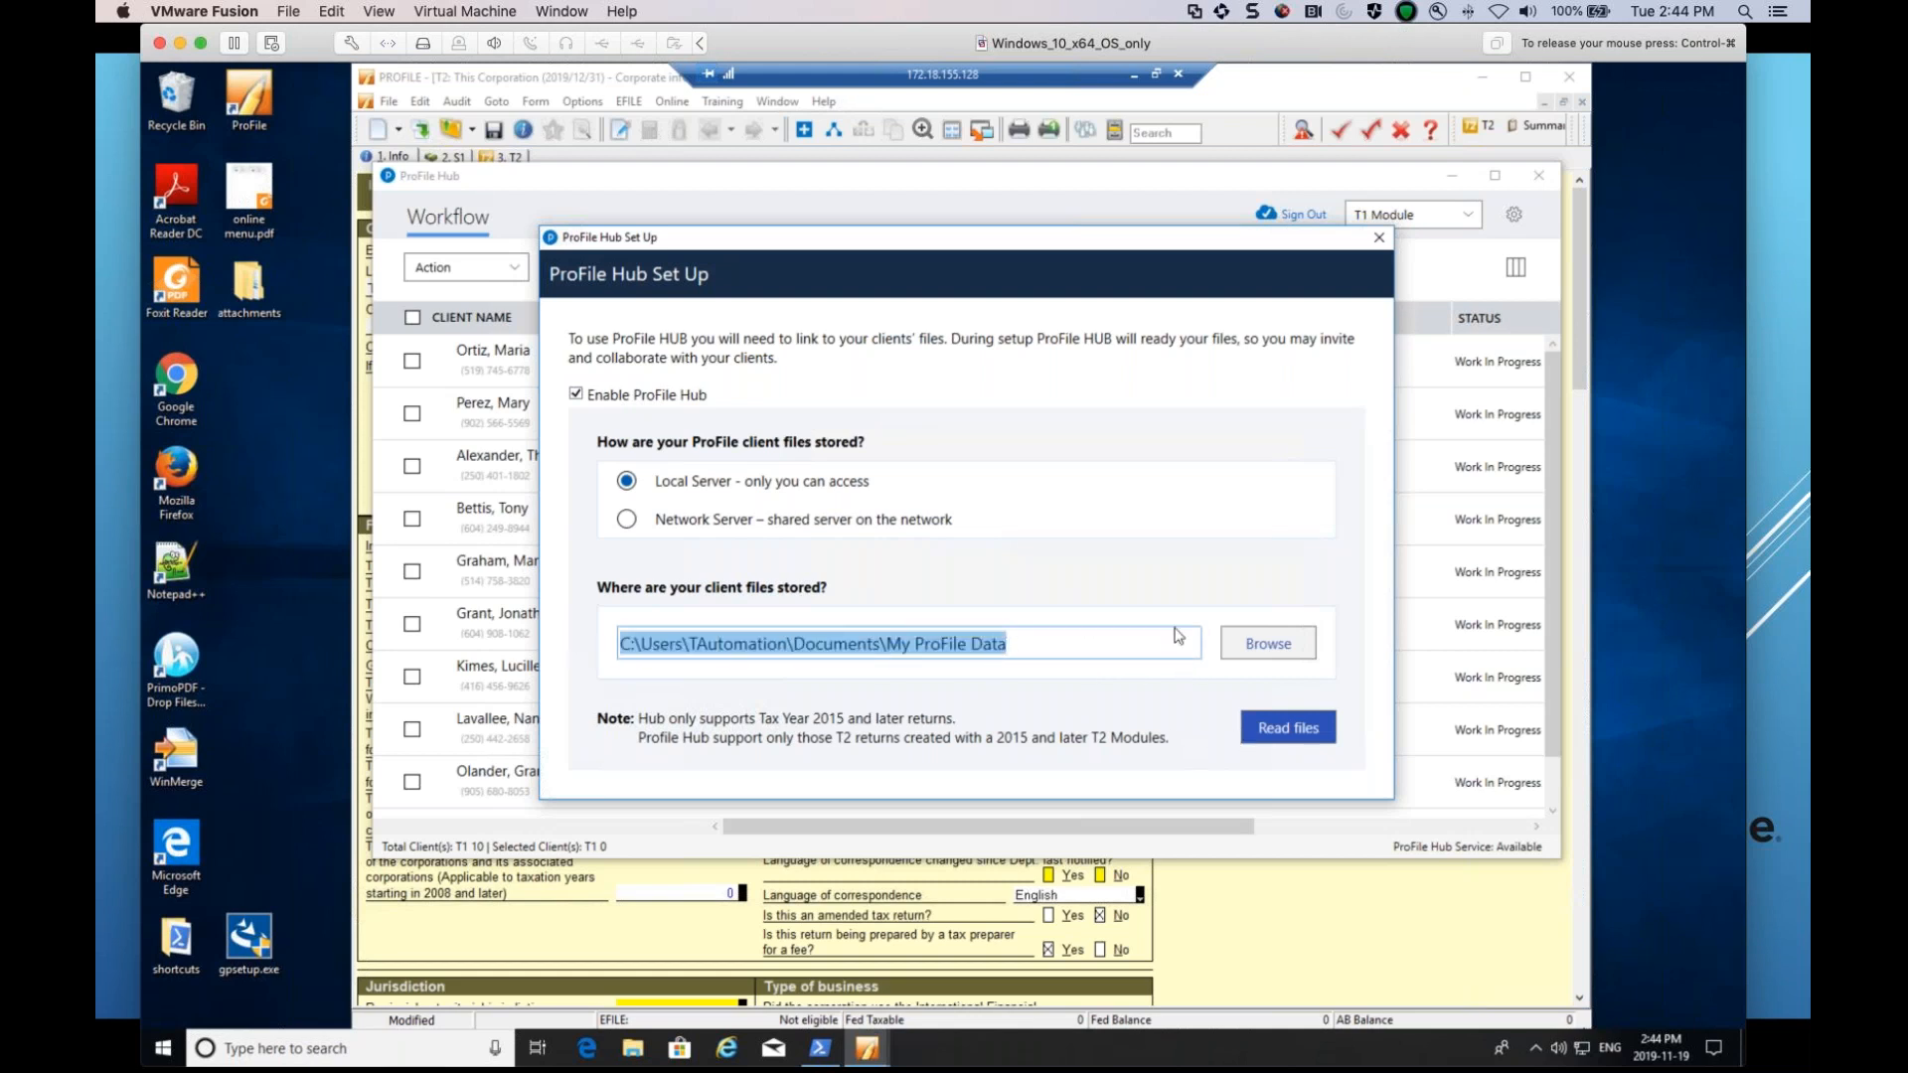
{"action": "left_click", "coordinate": [1379, 234]}
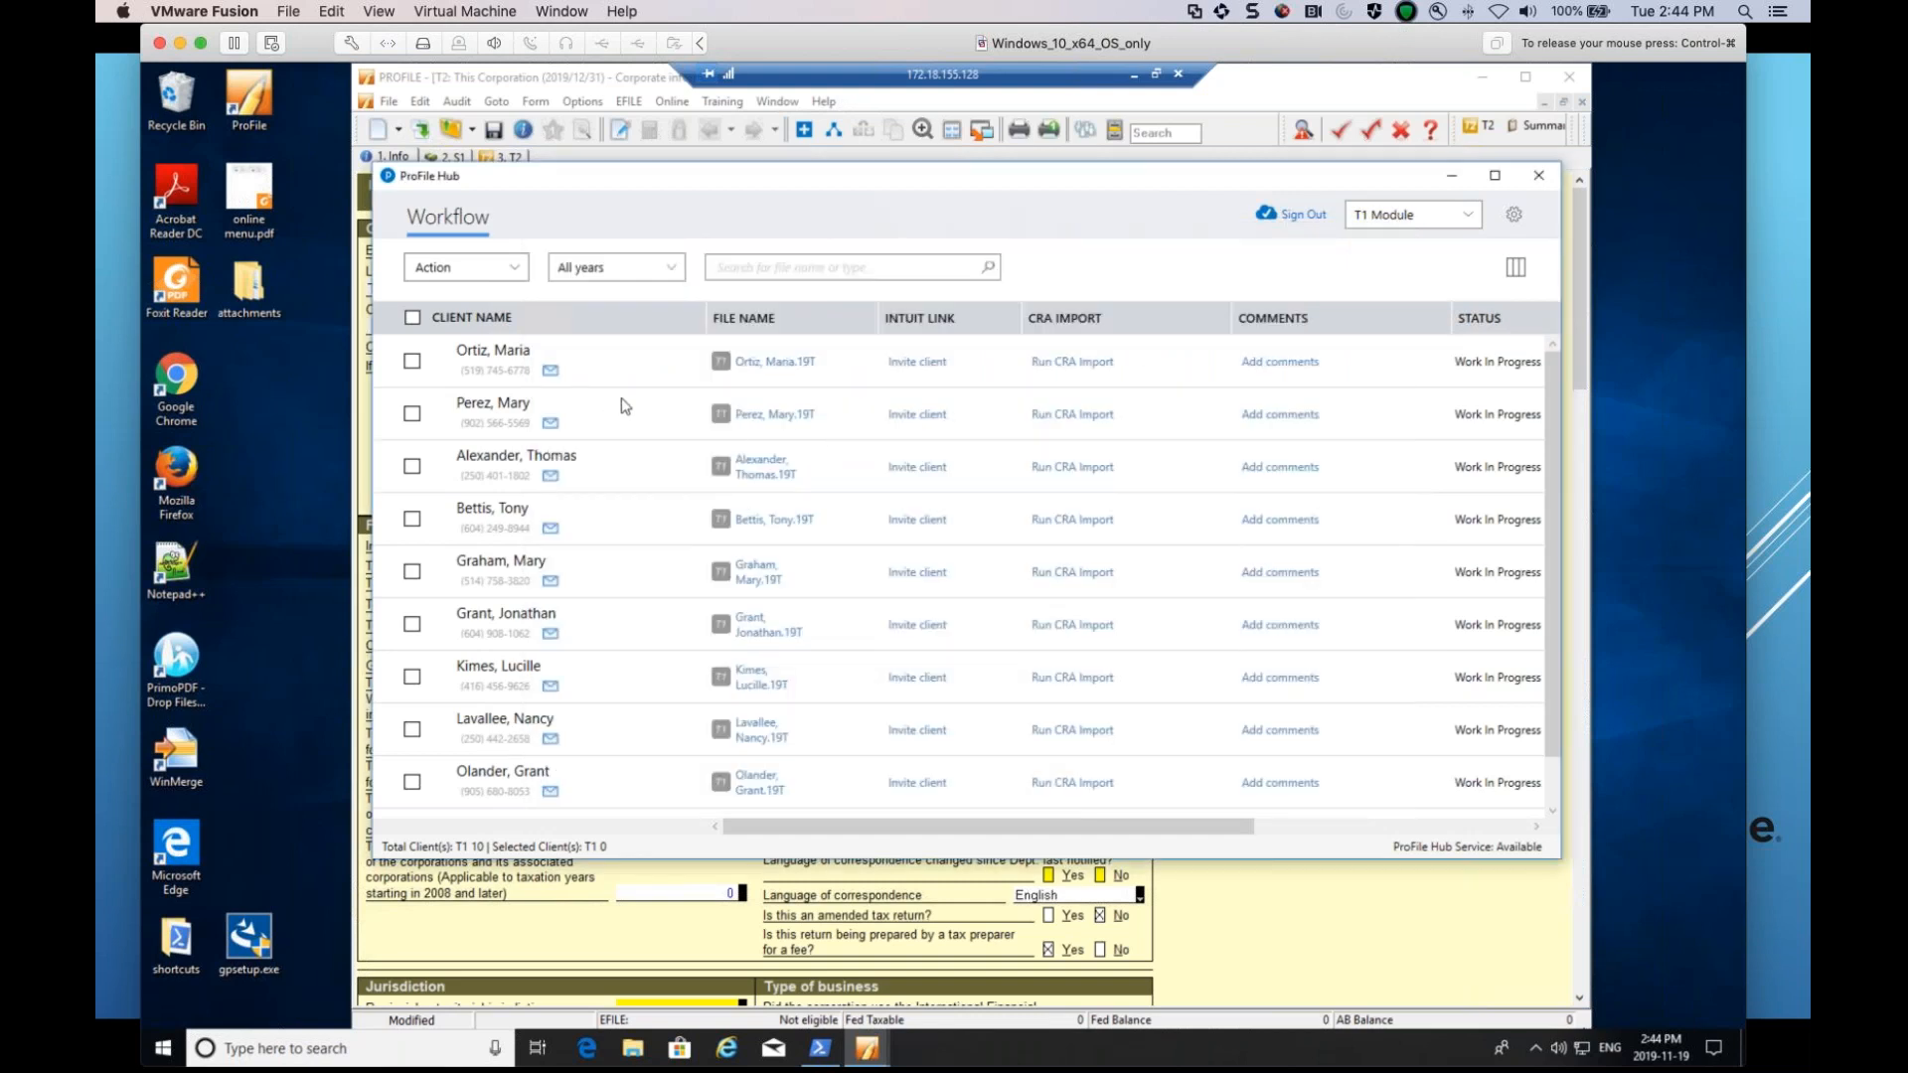
Widen the Hub to show the Backup Status column and back up the Ready to backup T1 return to the cloud.
{"action": "left_click_drag", "start_coordinate": [676, 182], "coordinate": [581, 170]}
{"action": "left_click_drag", "start_coordinate": [1470, 532], "coordinate": [1681, 531]}
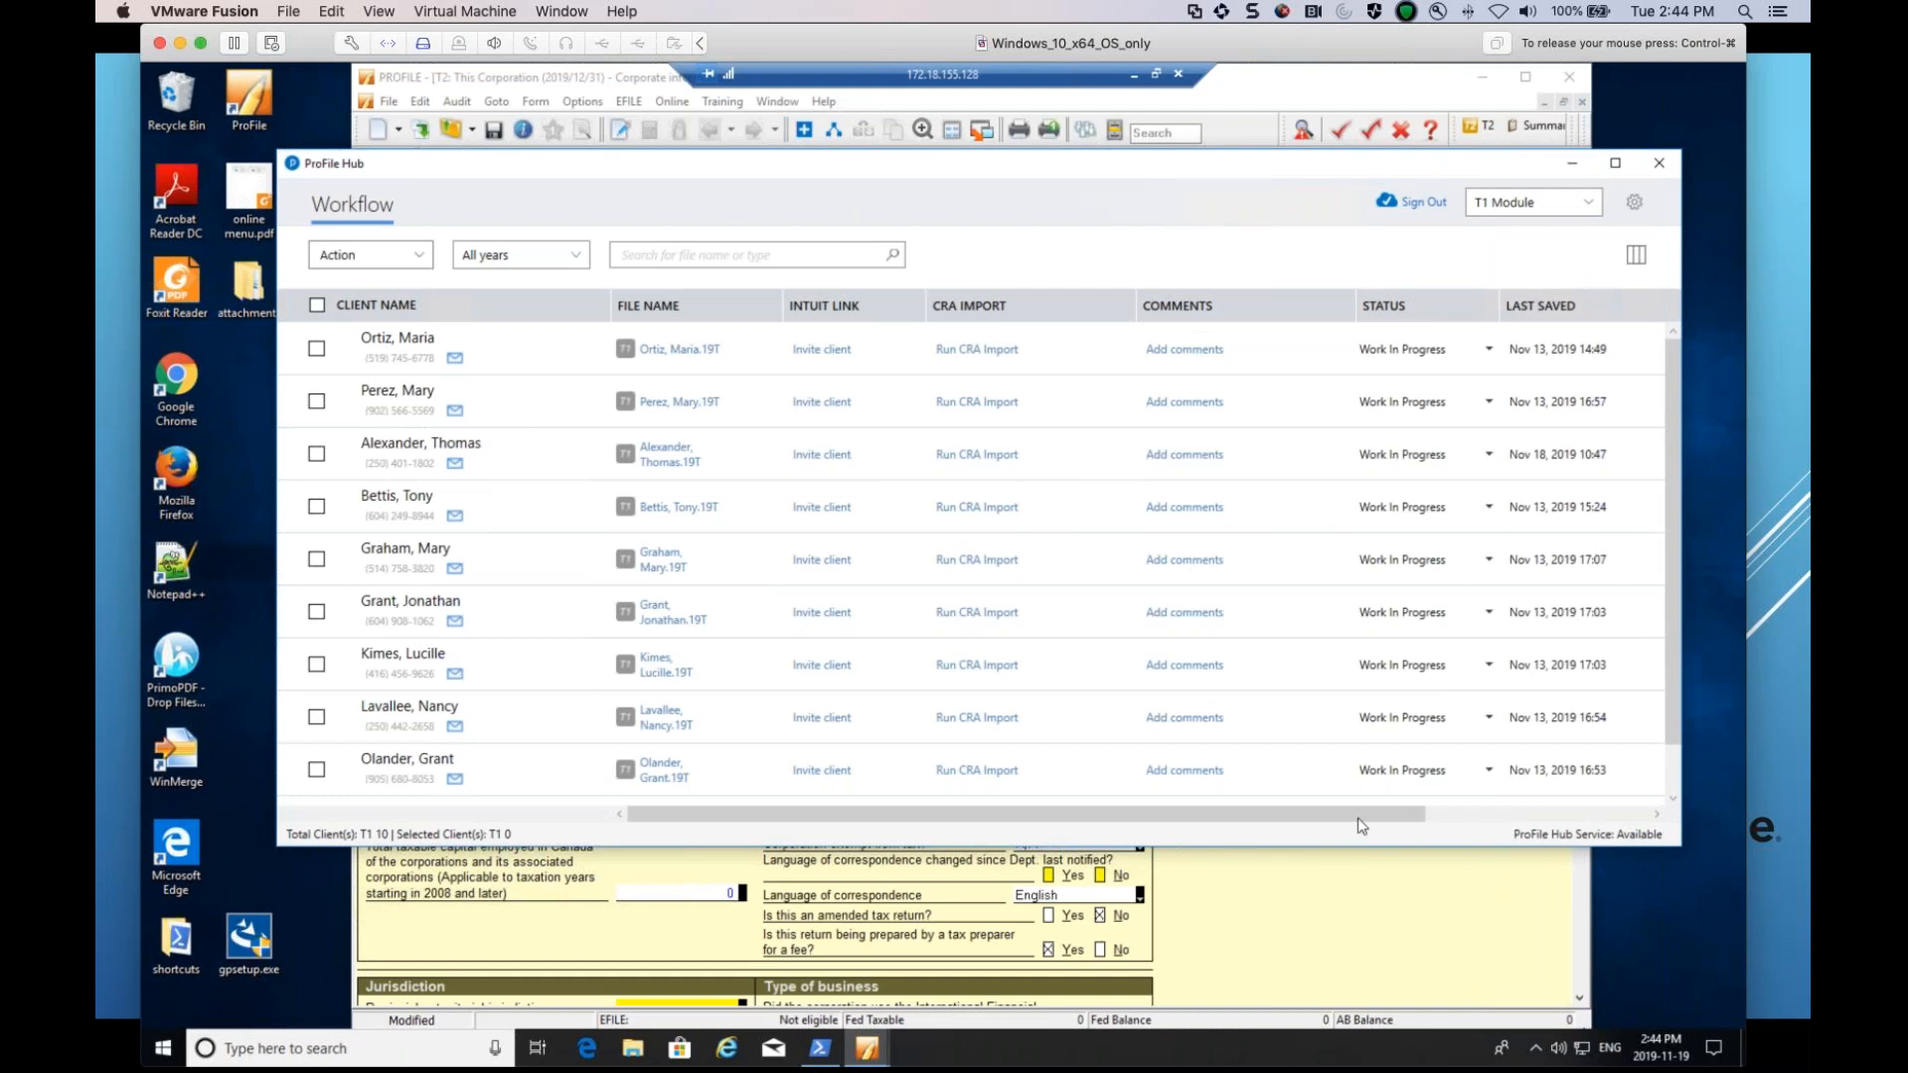
{"action": "left_click_drag", "start_coordinate": [1421, 825], "coordinate": [1662, 821]}
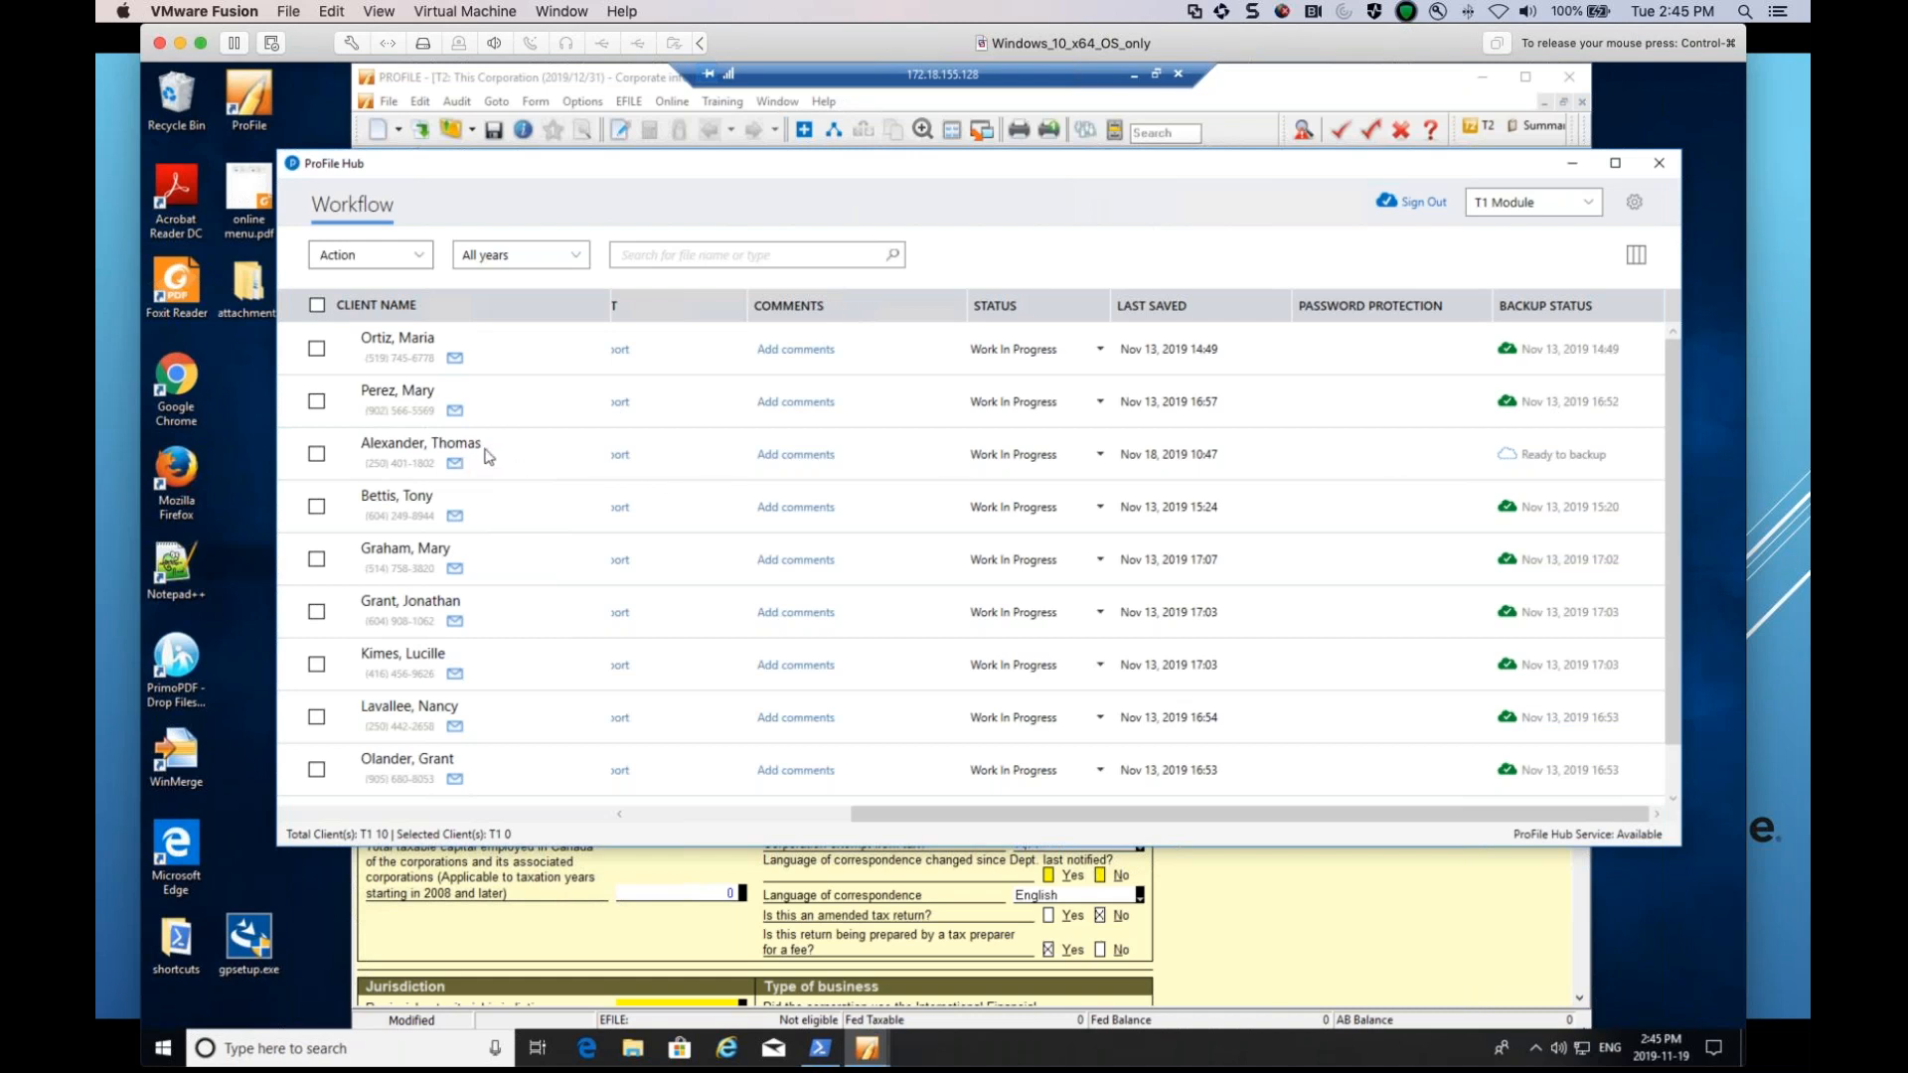
{"action": "left_click", "coordinate": [323, 460]}
{"action": "left_click", "coordinate": [423, 257]}
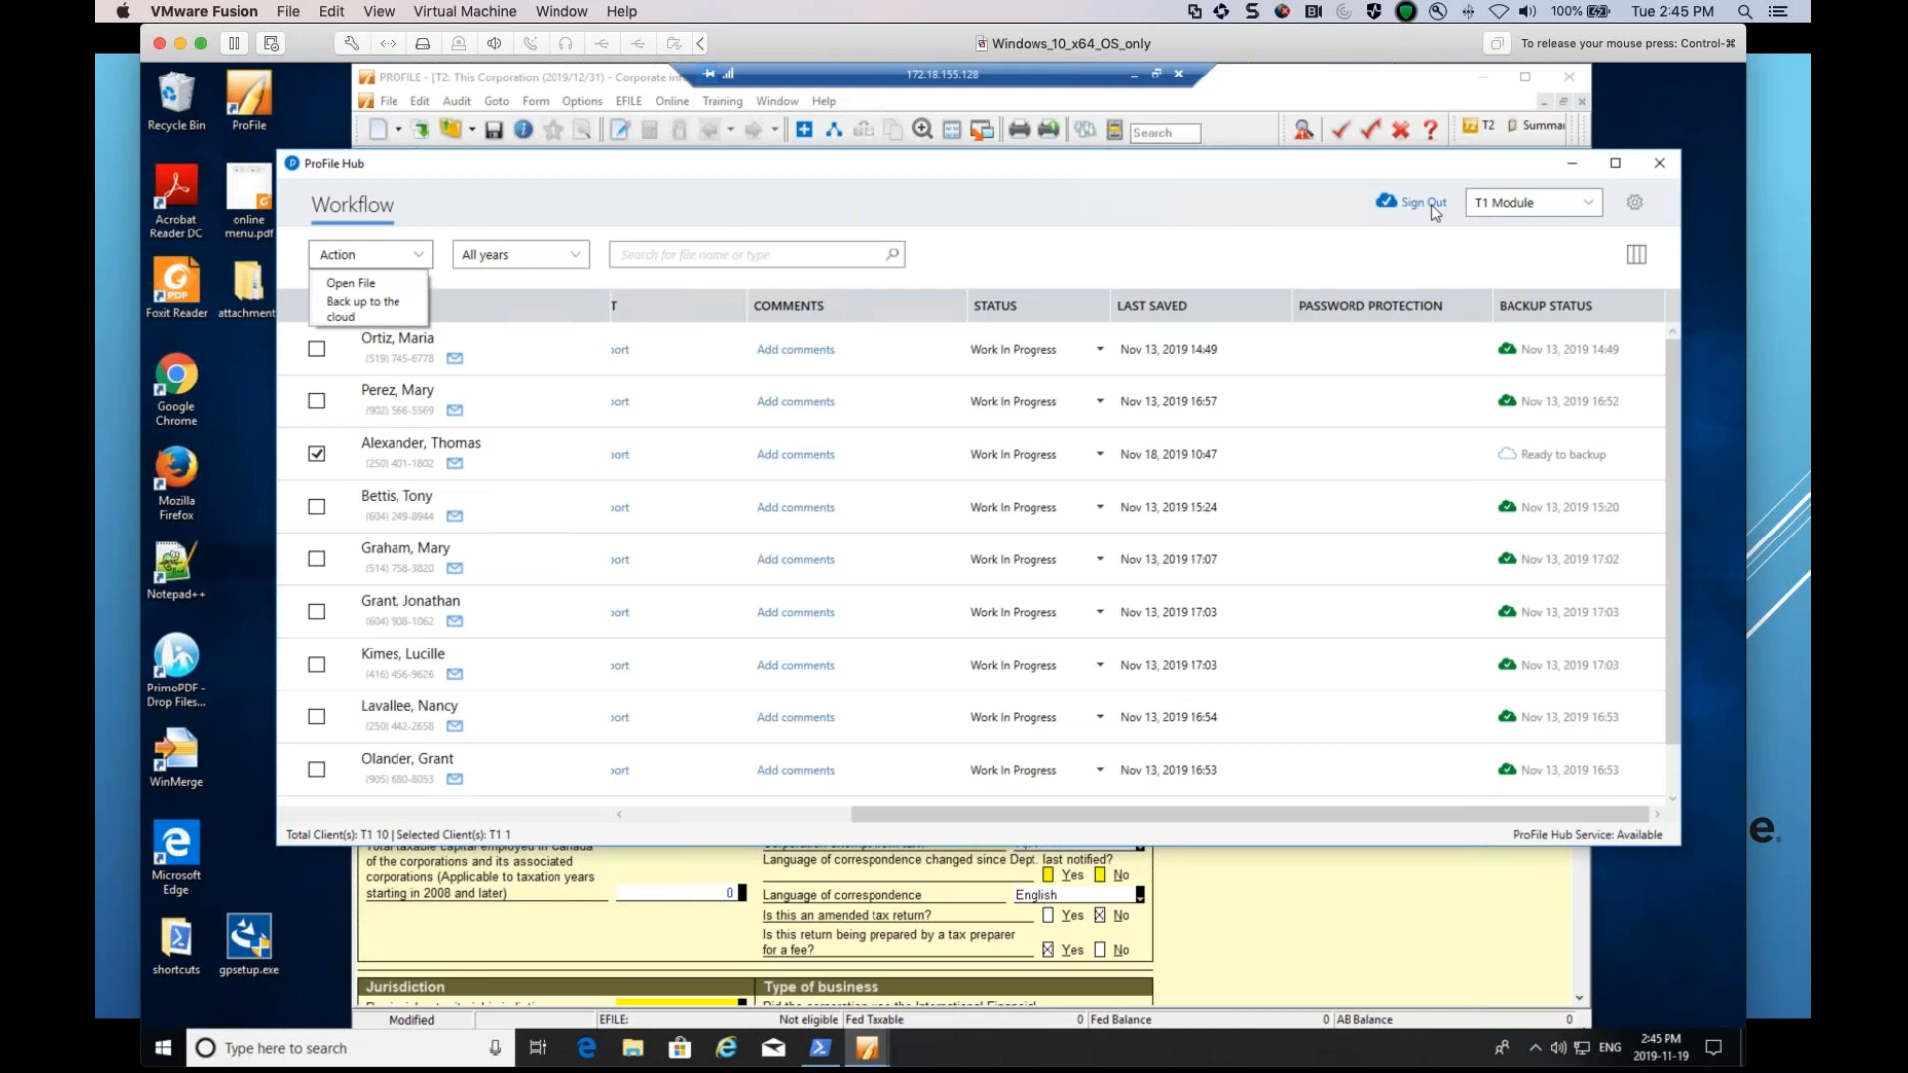
{"action": "left_click", "coordinate": [1419, 229]}
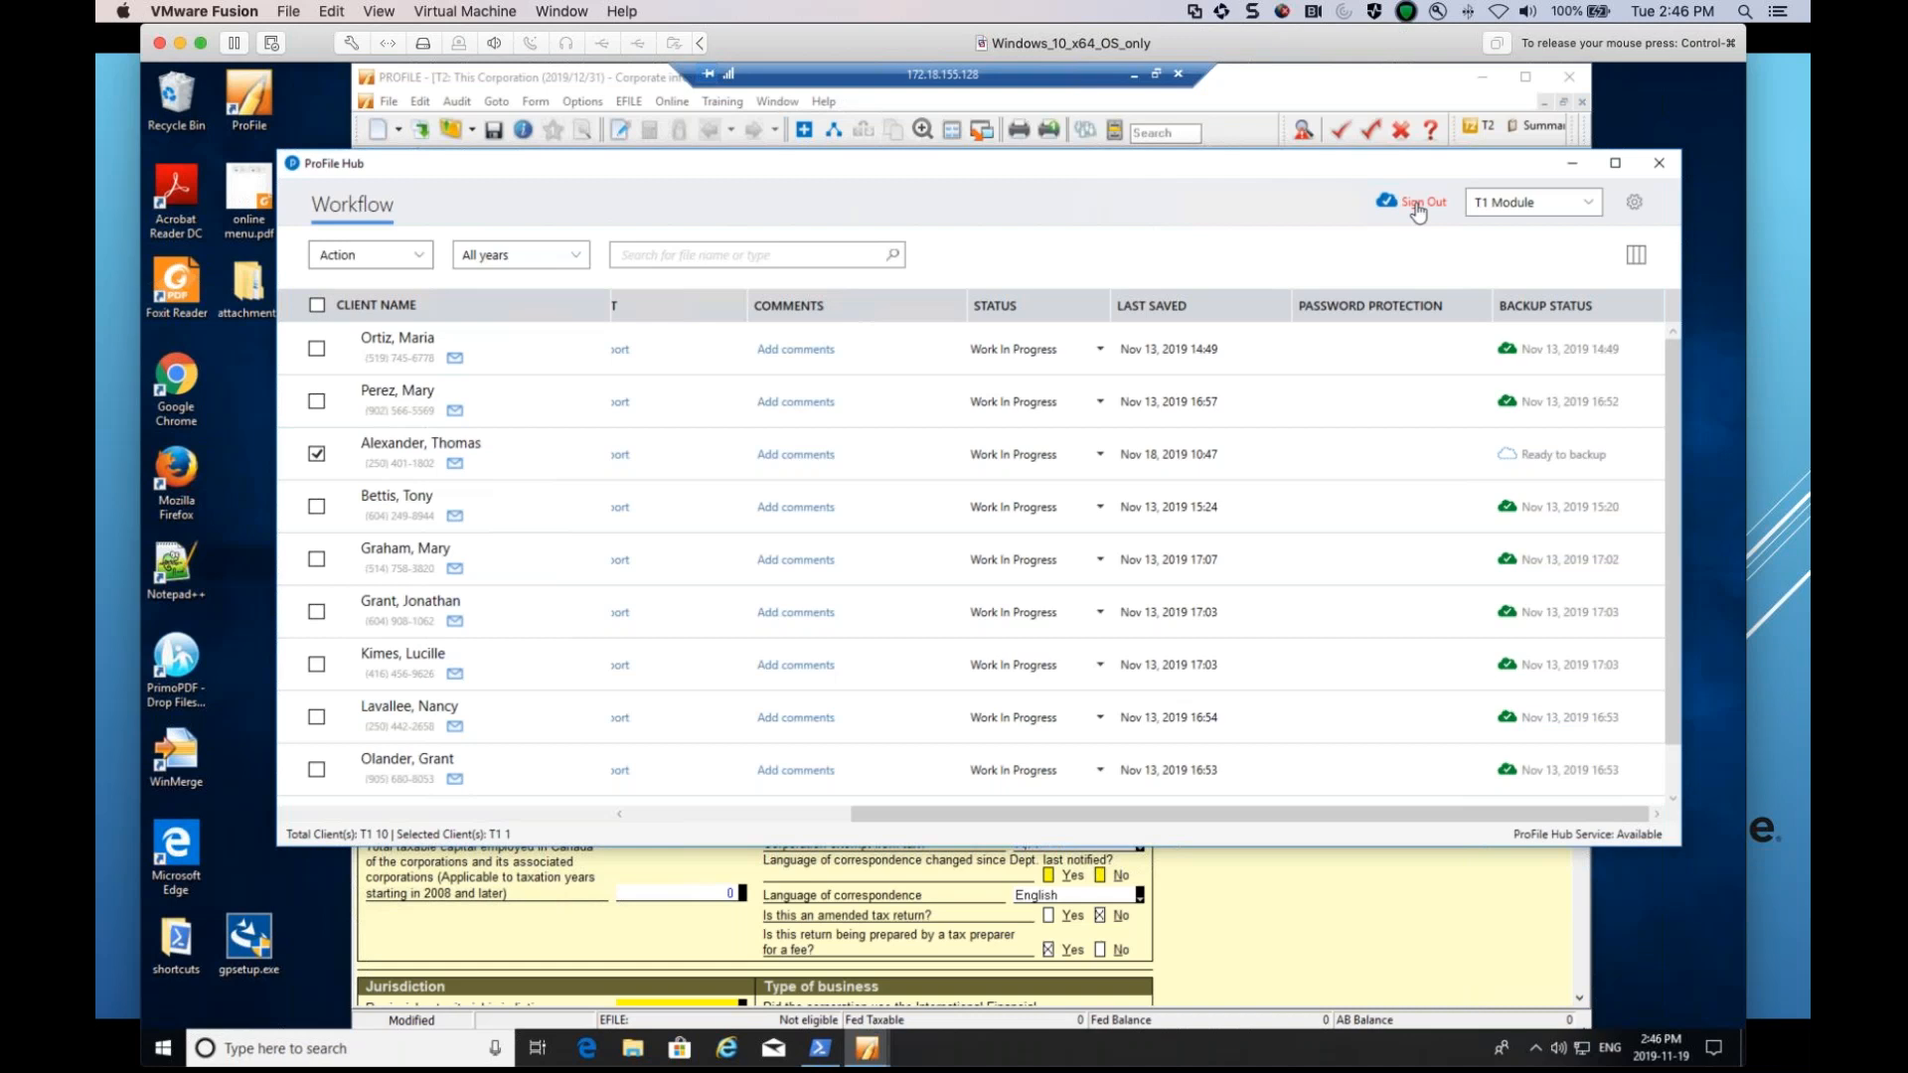
{"action": "left_click", "coordinate": [417, 255]}
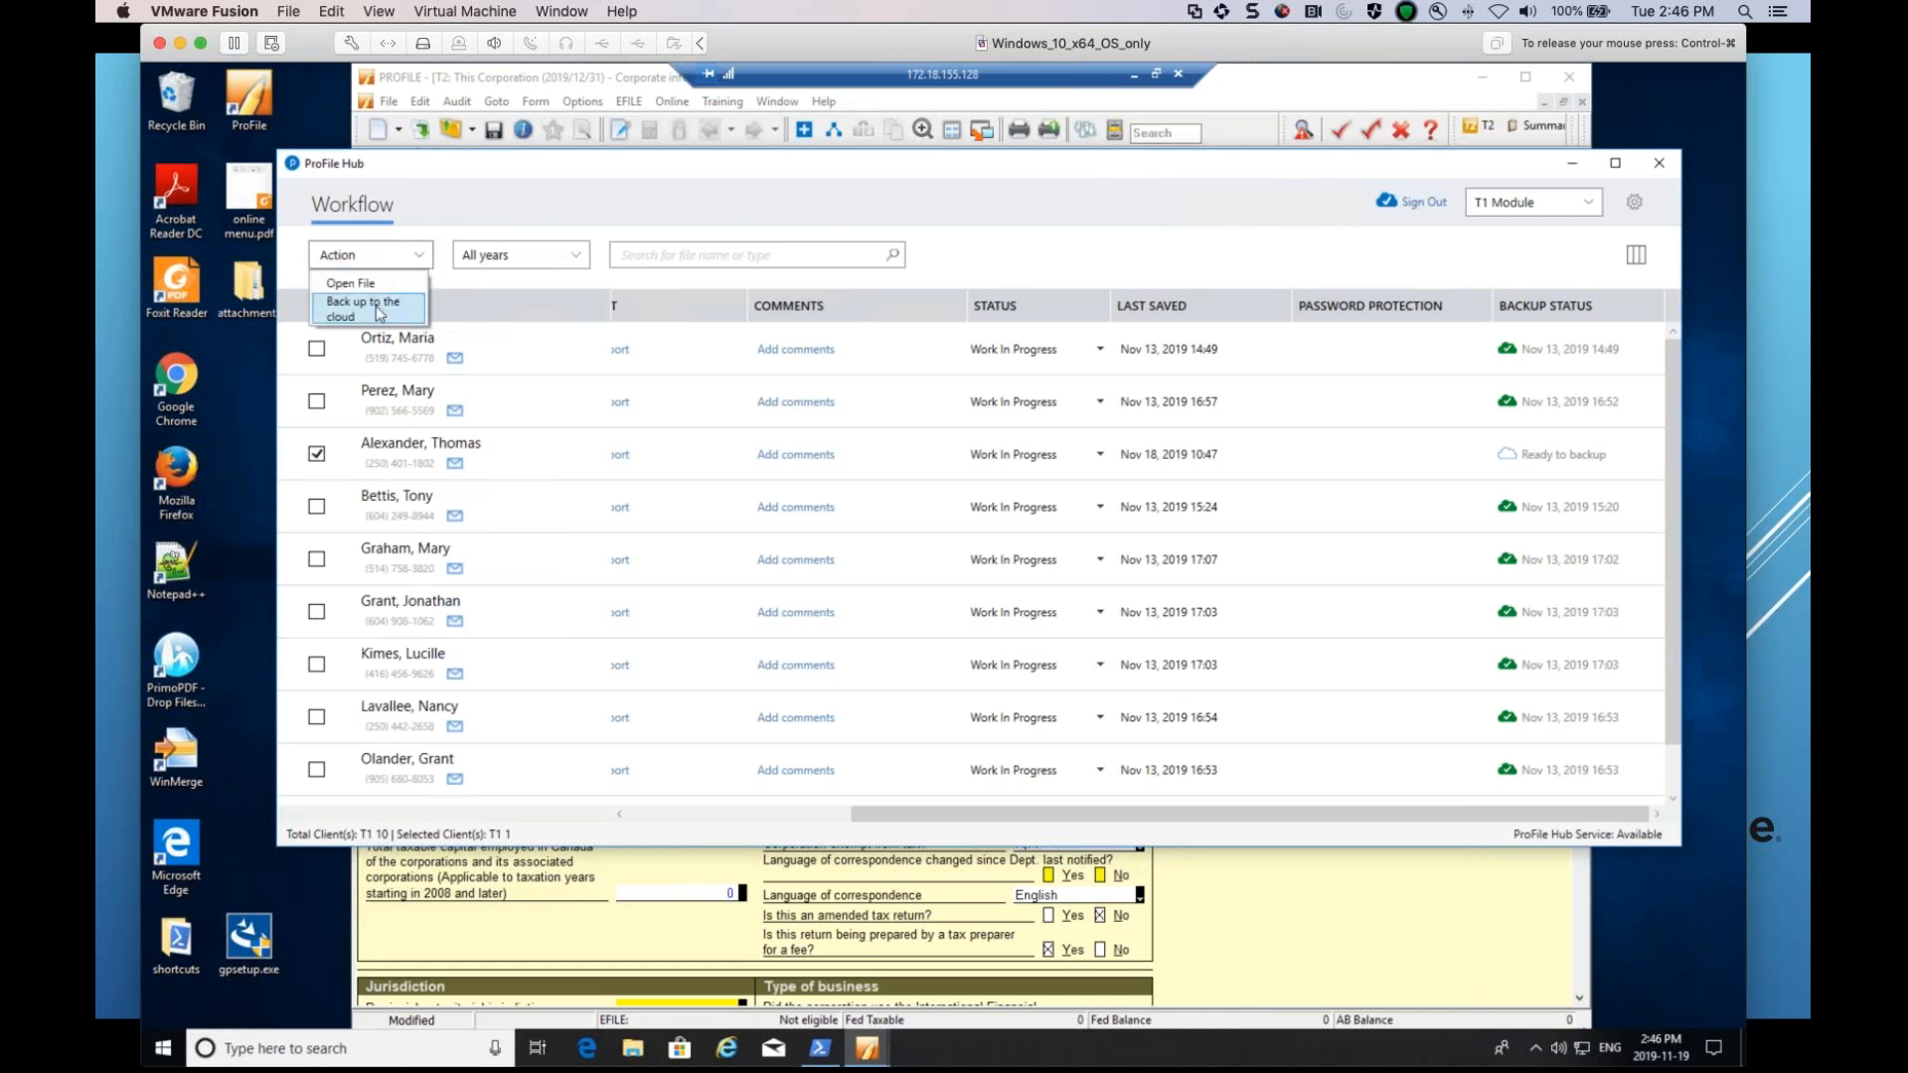
{"action": "left_click", "coordinate": [378, 310]}
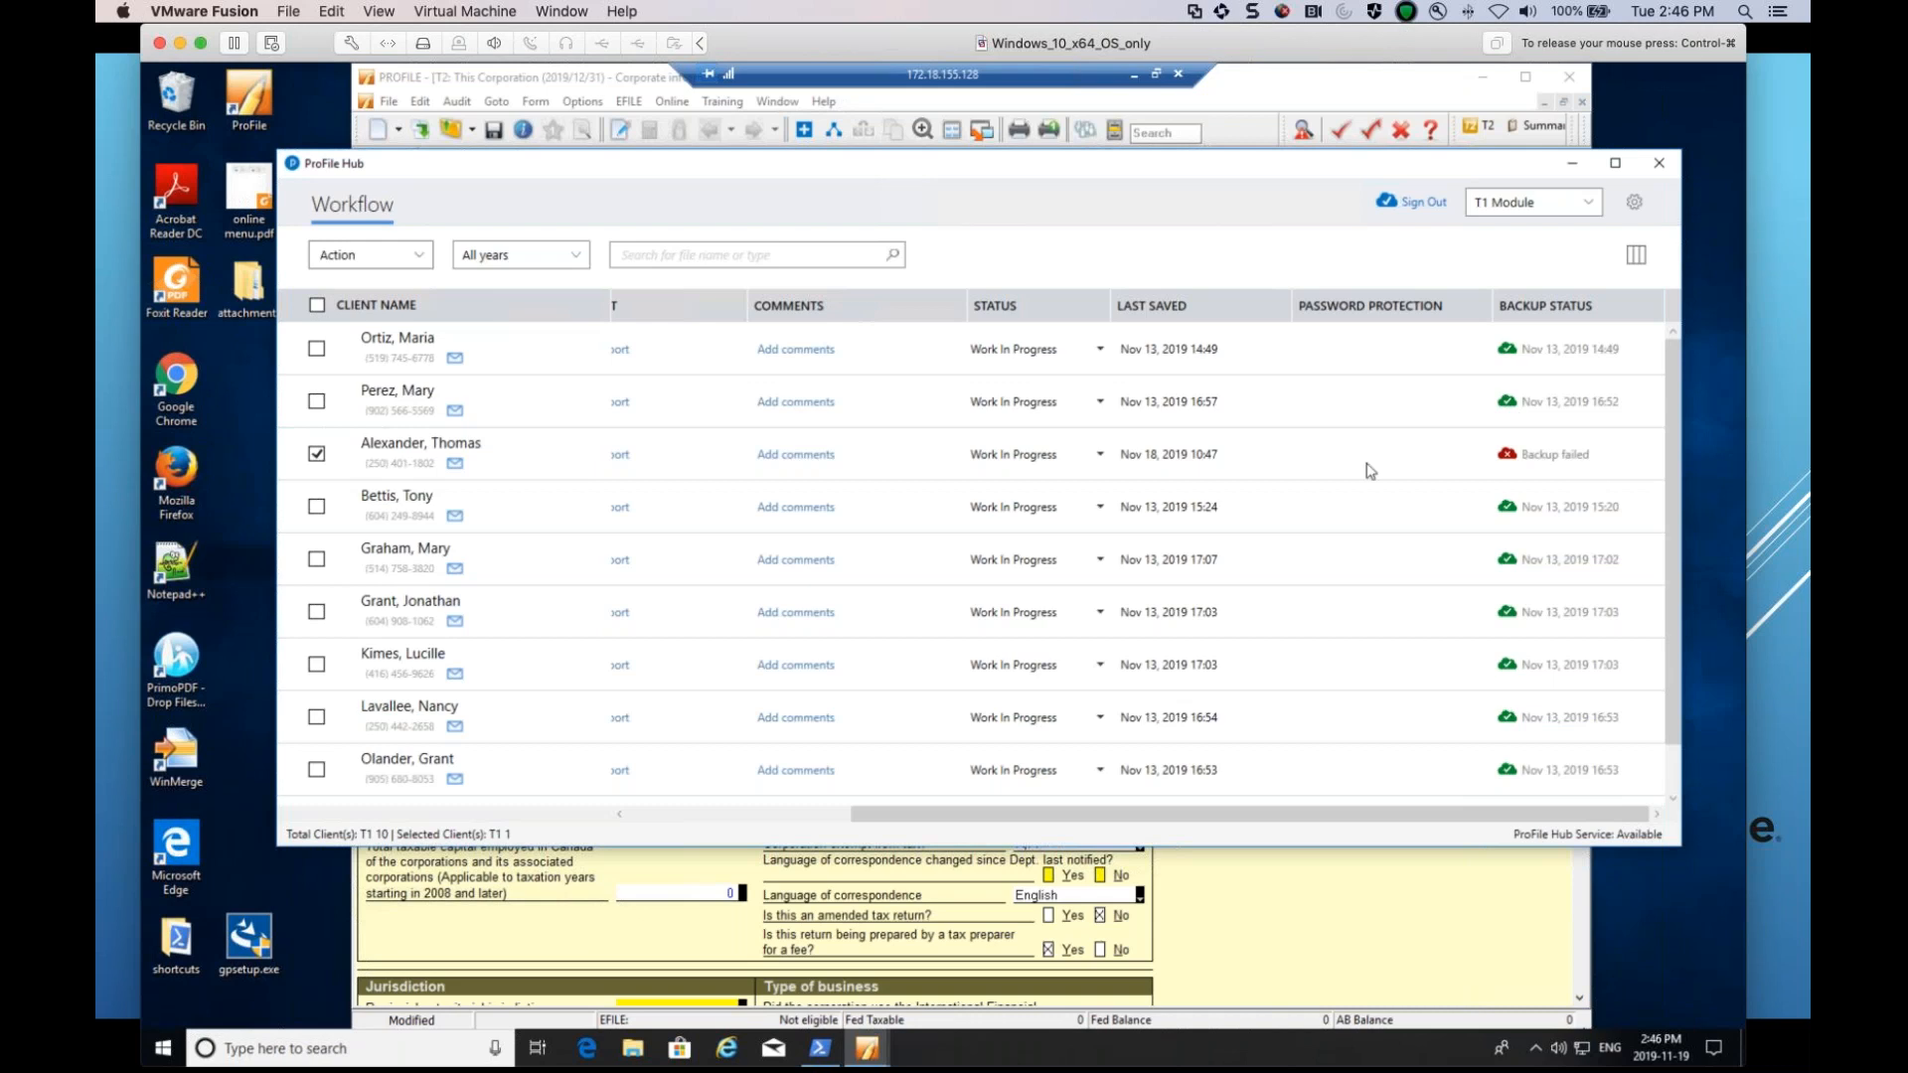
Select all T1 returns, check which actions are available for them, and clear the selection.
{"action": "left_click", "coordinate": [316, 307]}
{"action": "left_click", "coordinate": [384, 255]}
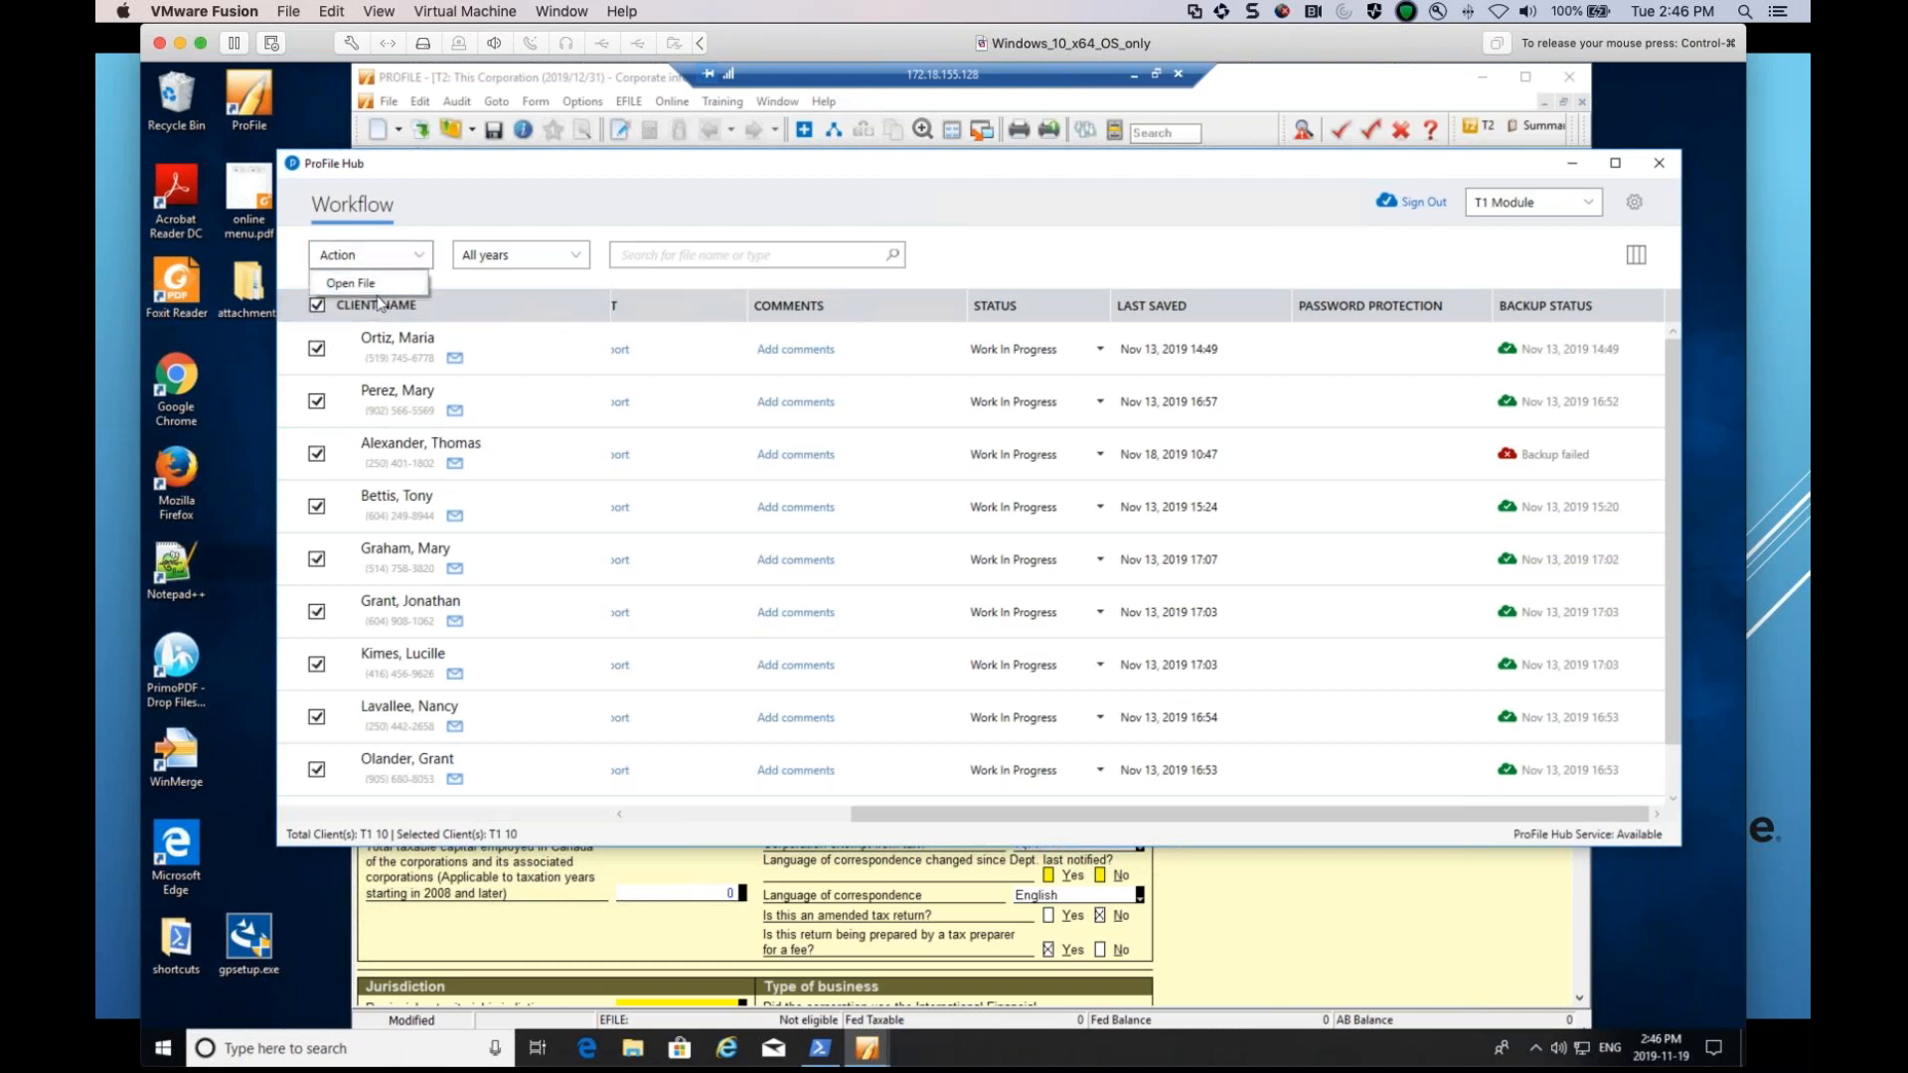
{"action": "left_click", "coordinate": [612, 215]}
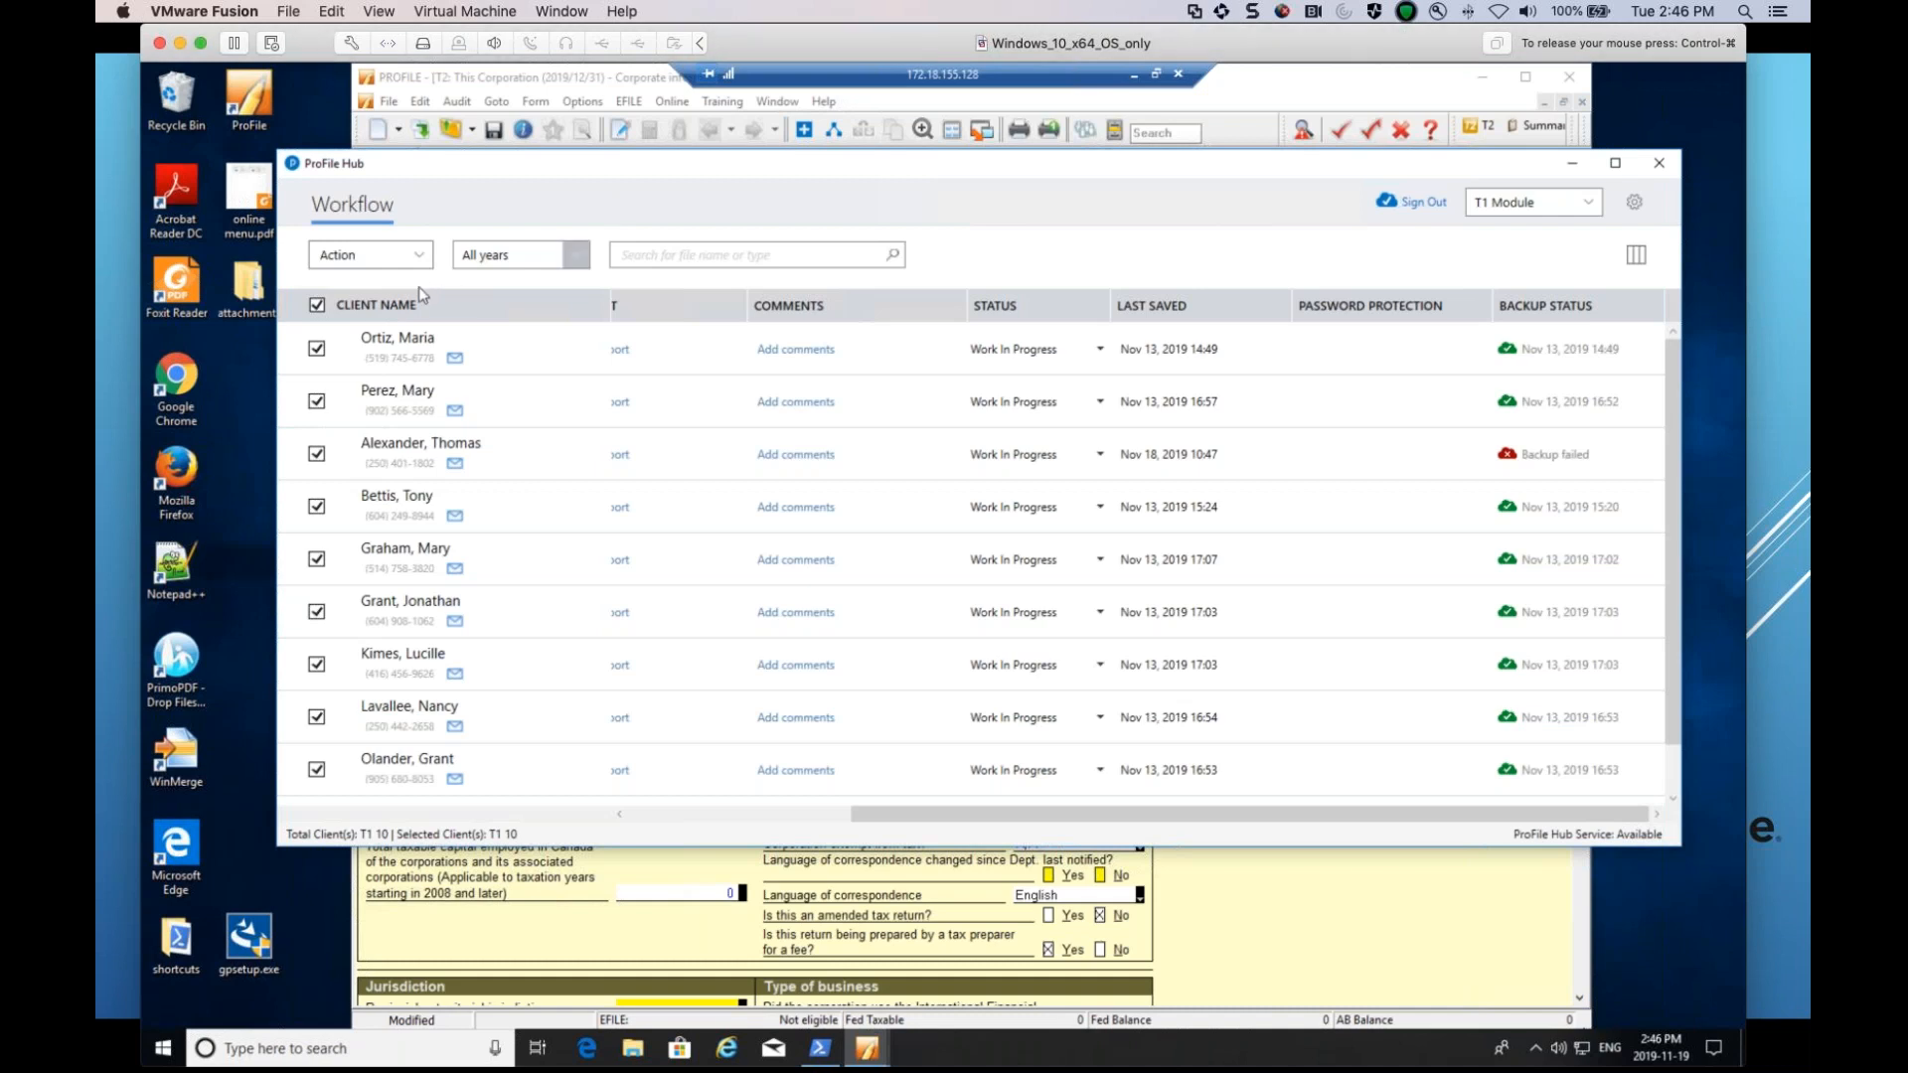
{"action": "left_click", "coordinate": [316, 305]}
Select the first three T1 returns in the list and check which actions are available for them.
{"action": "left_click", "coordinate": [316, 348]}
{"action": "left_click", "coordinate": [316, 401]}
{"action": "left_click", "coordinate": [316, 454]}
{"action": "left_click", "coordinate": [412, 260]}
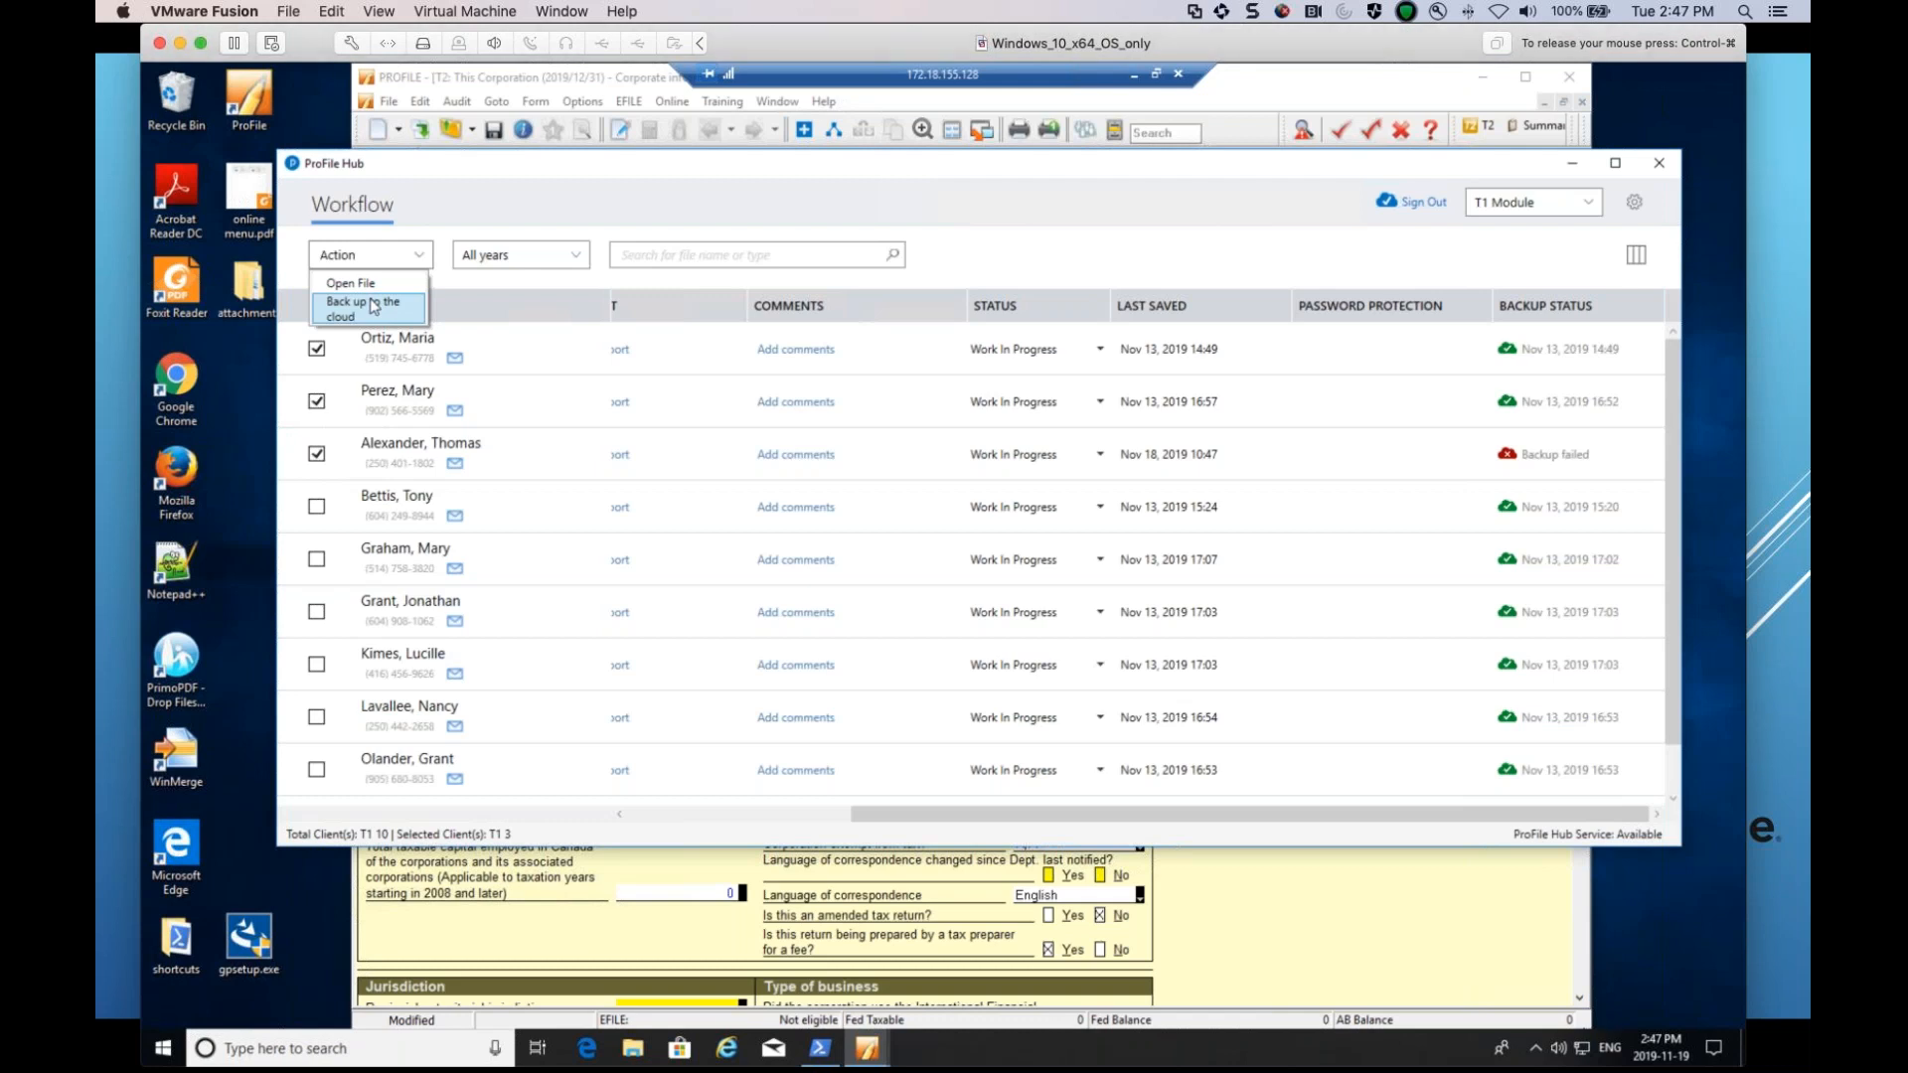
{"action": "left_click", "coordinate": [297, 299]}
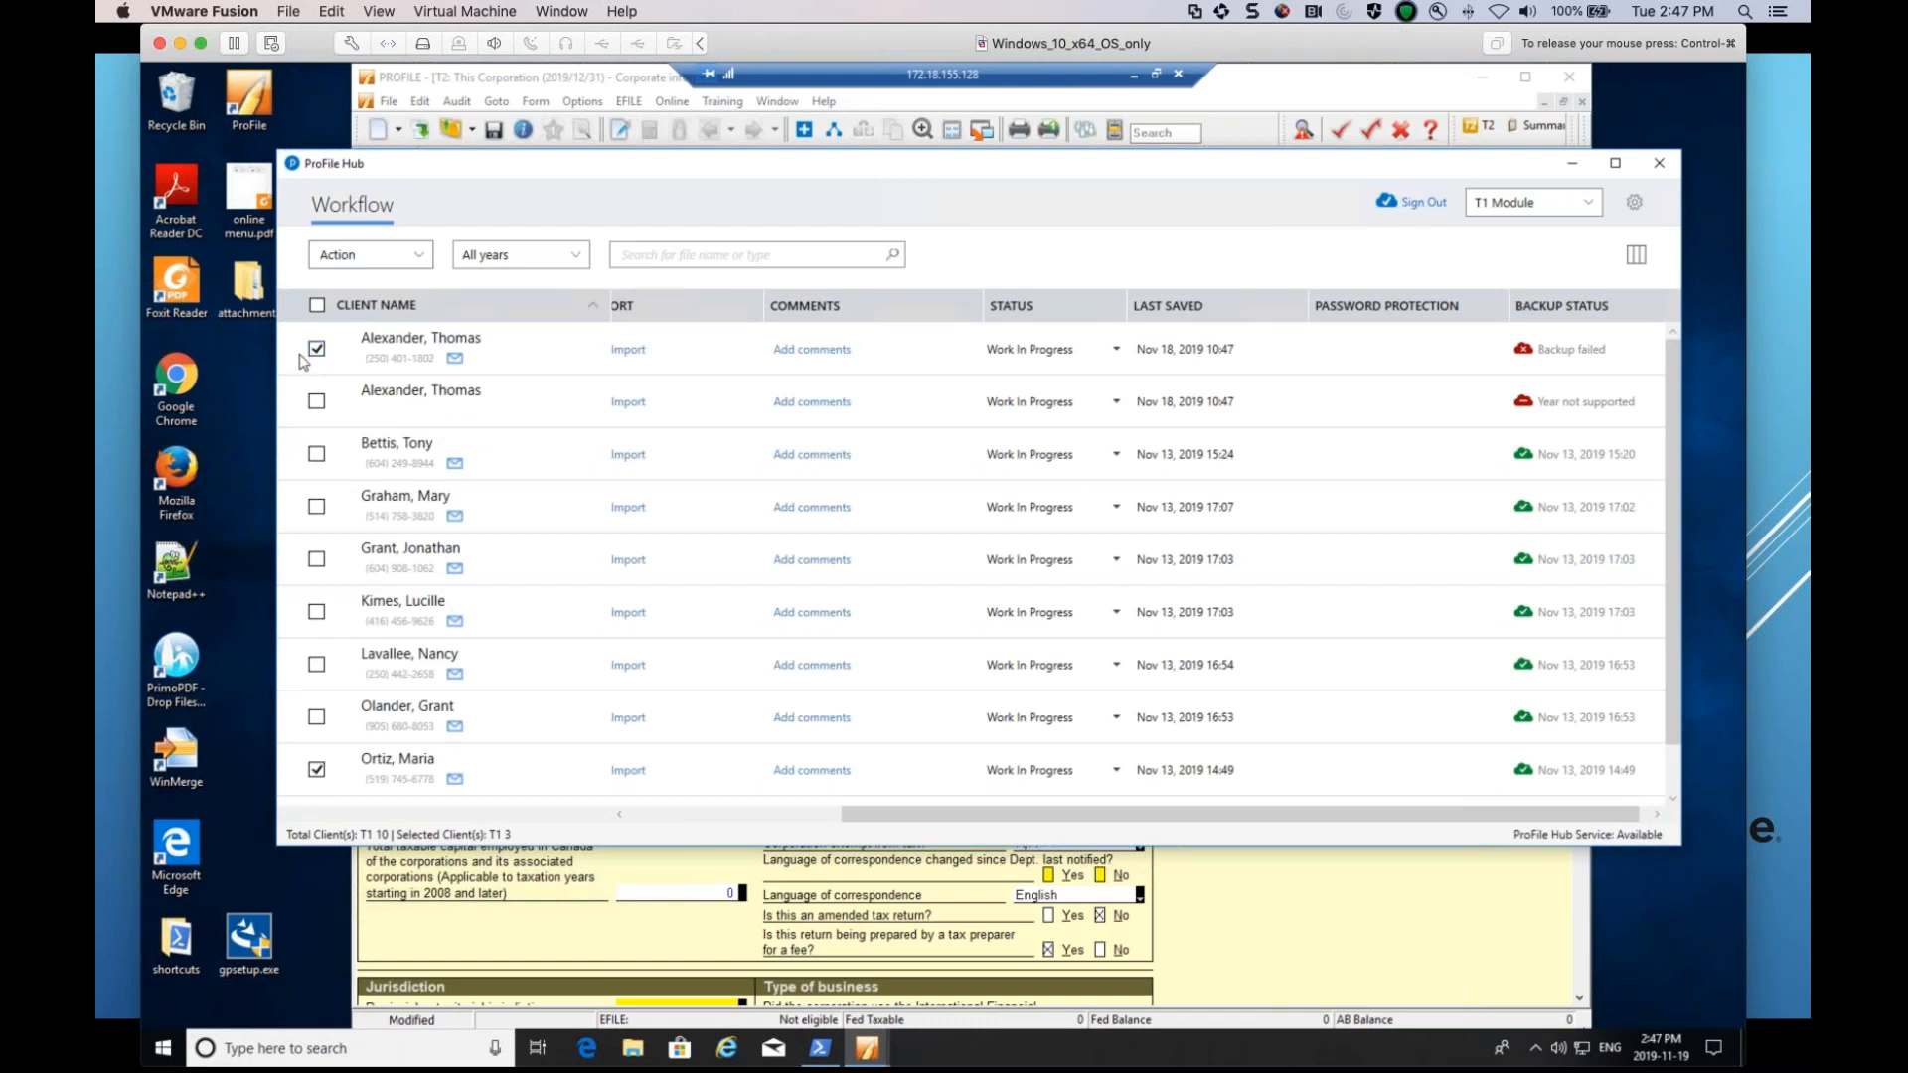
Deselect the first T1 return and filter the workflow list to the year 2019.
{"action": "left_click", "coordinate": [317, 349]}
{"action": "scroll", "coordinate": [1426, 401], "scroll_direction": "down", "scroll_amount": 1}
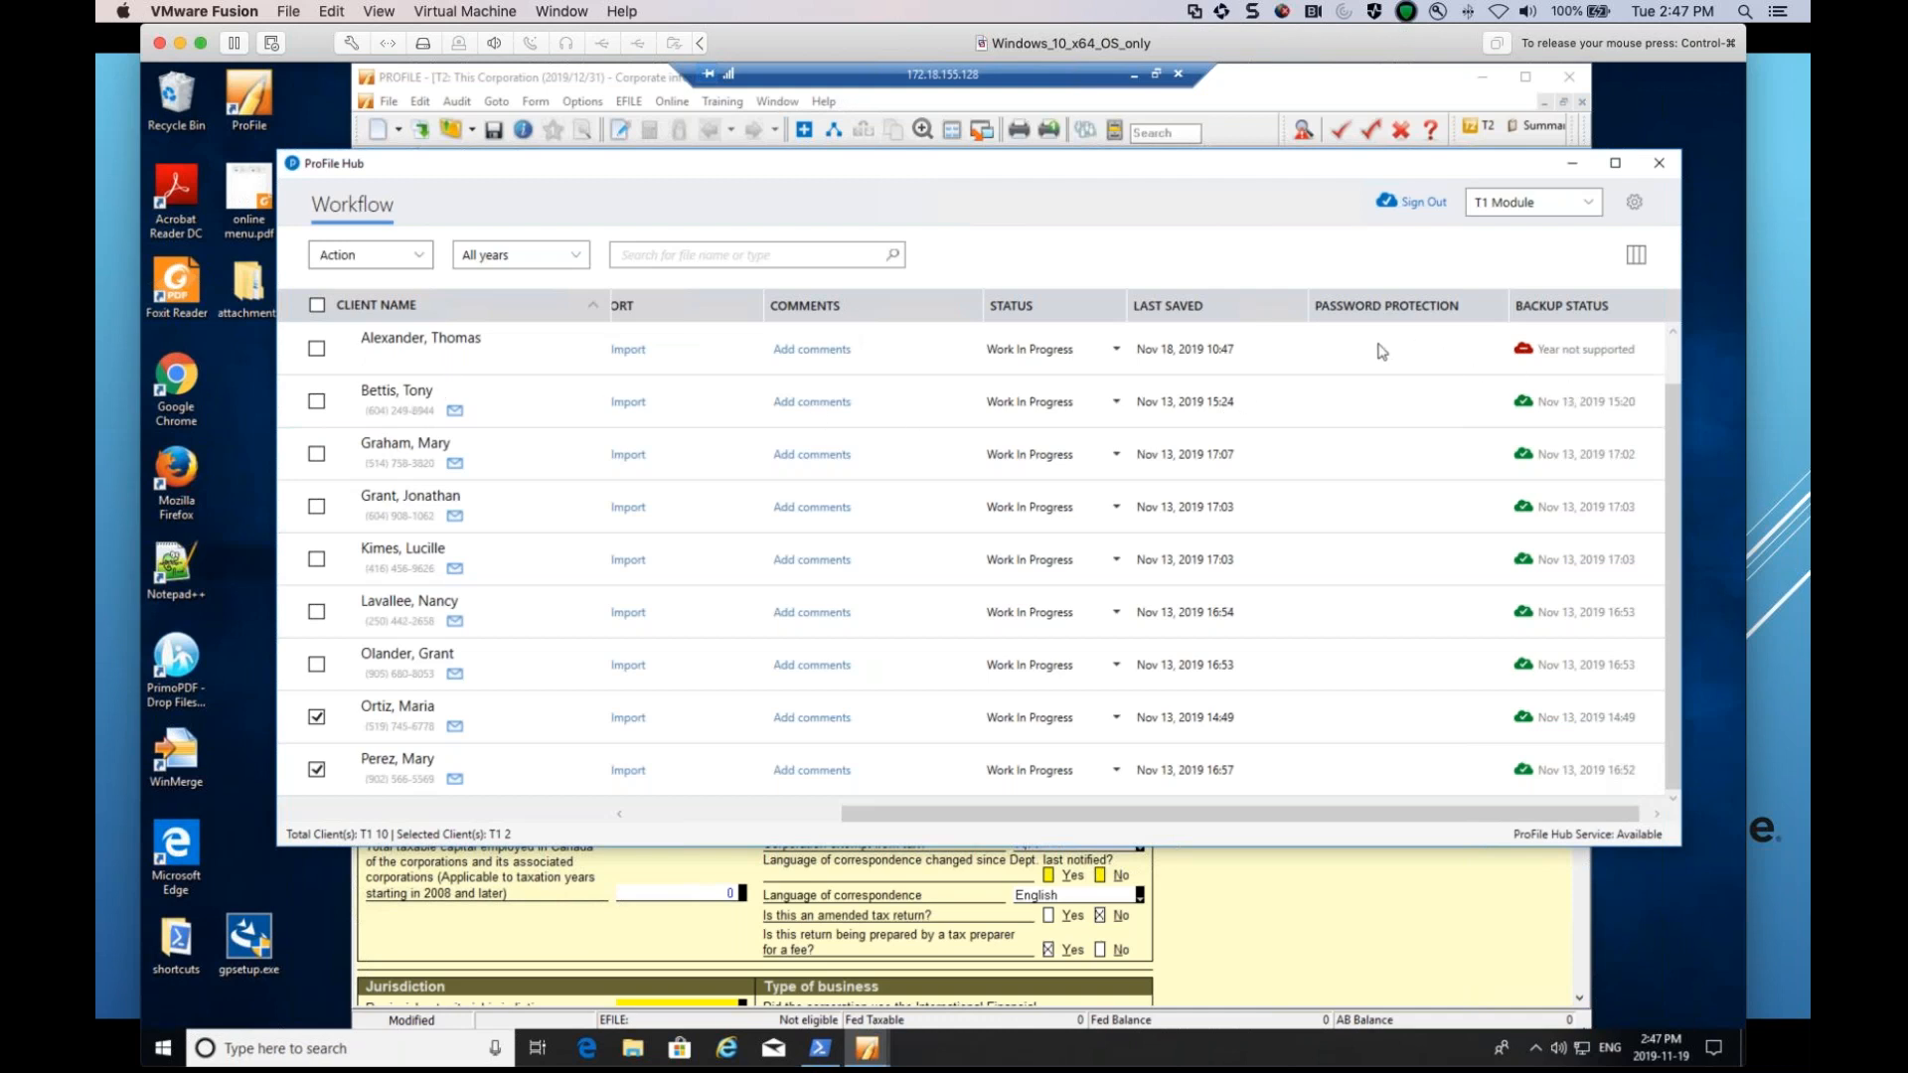
{"action": "left_click", "coordinate": [584, 260]}
{"action": "left_click", "coordinate": [553, 304]}
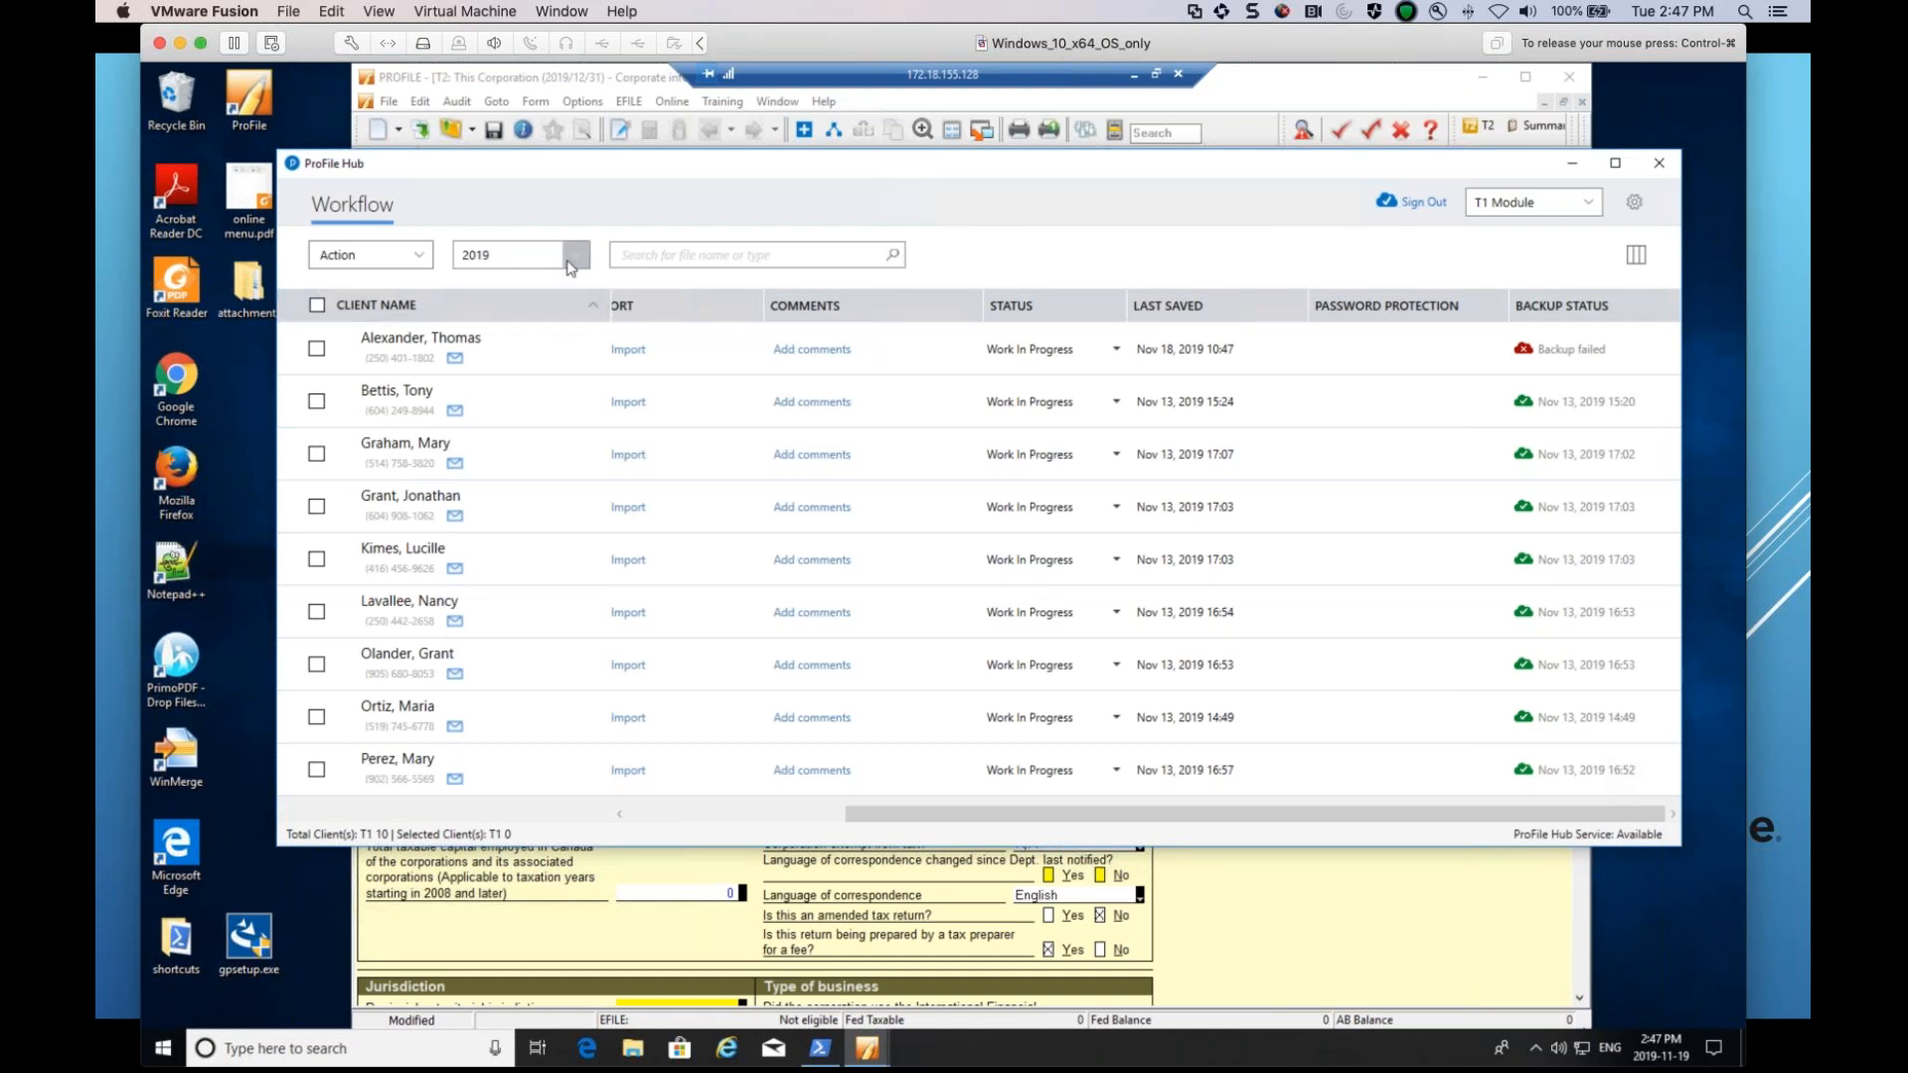
Switch the Hub to the T2 Module and back up the This Corporation return to the cloud.
{"action": "left_click", "coordinate": [1597, 212]}
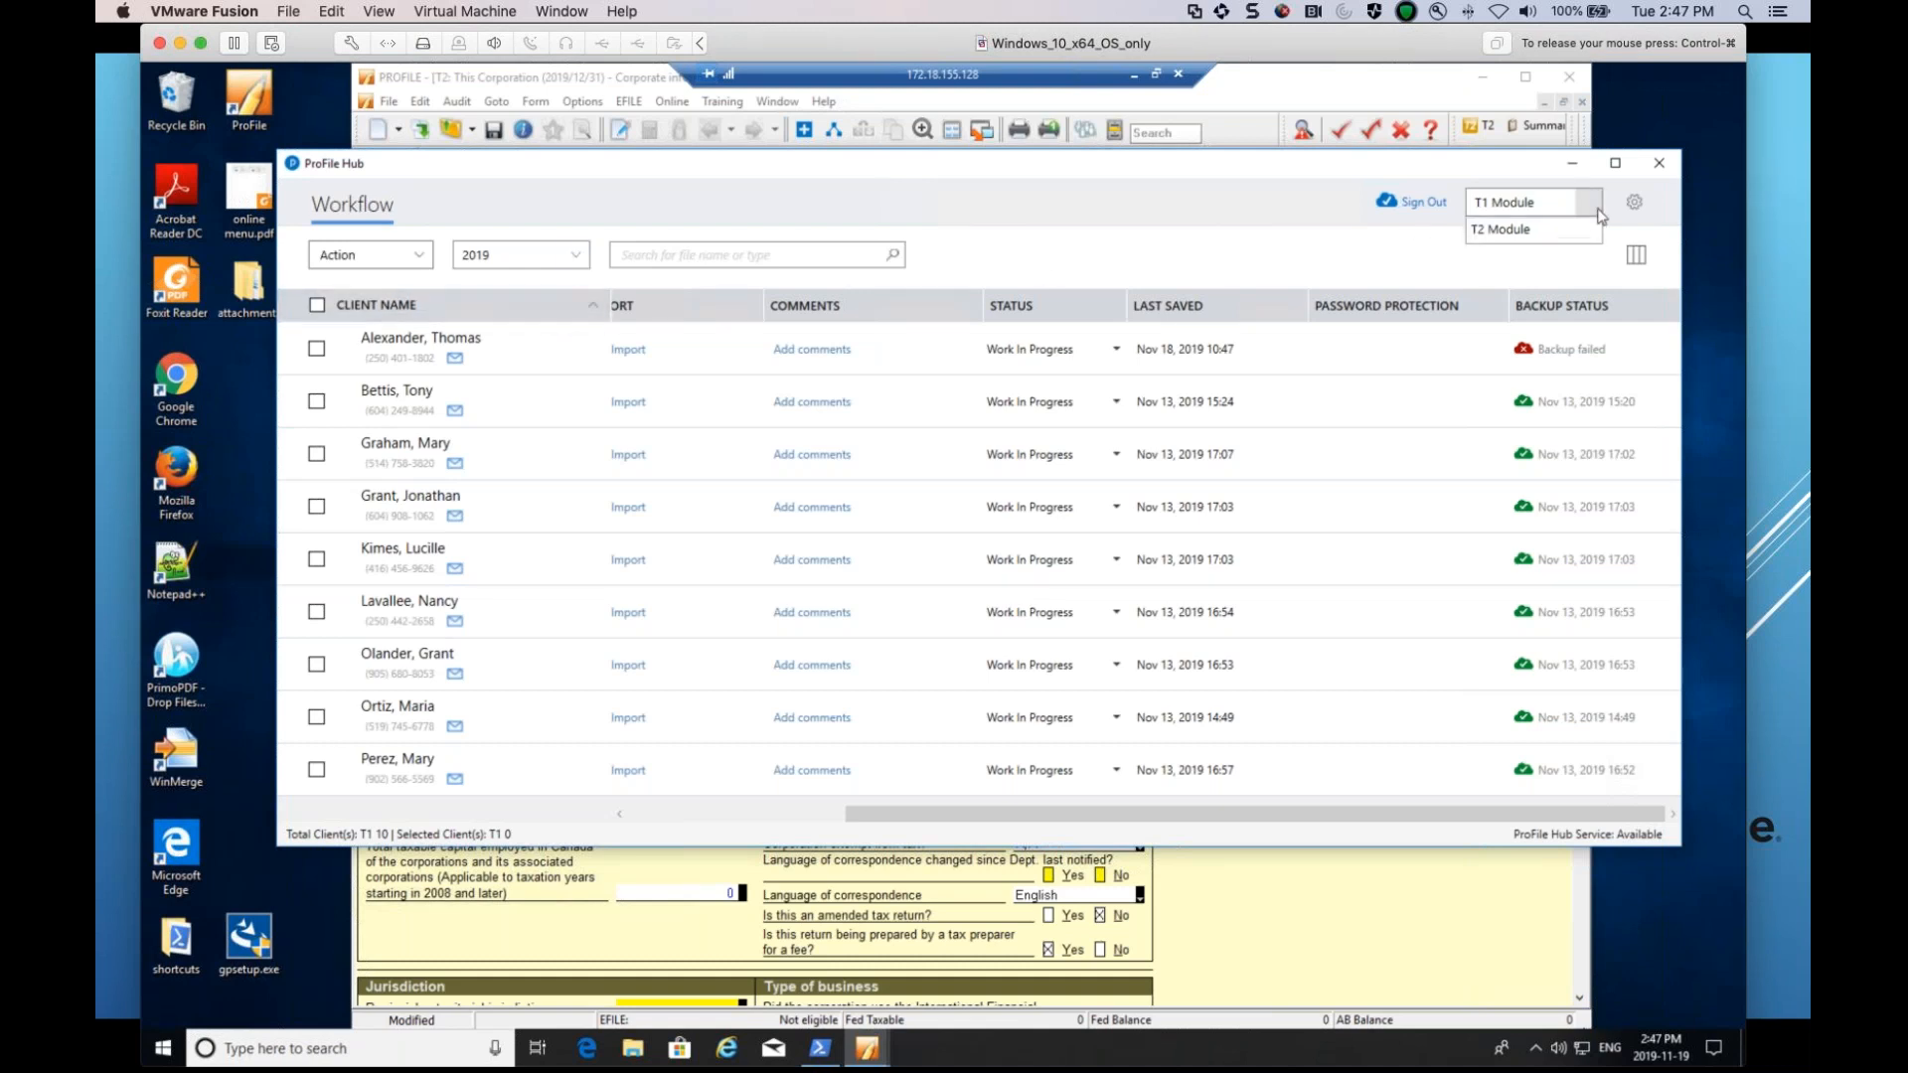
{"action": "left_click", "coordinate": [1515, 230]}
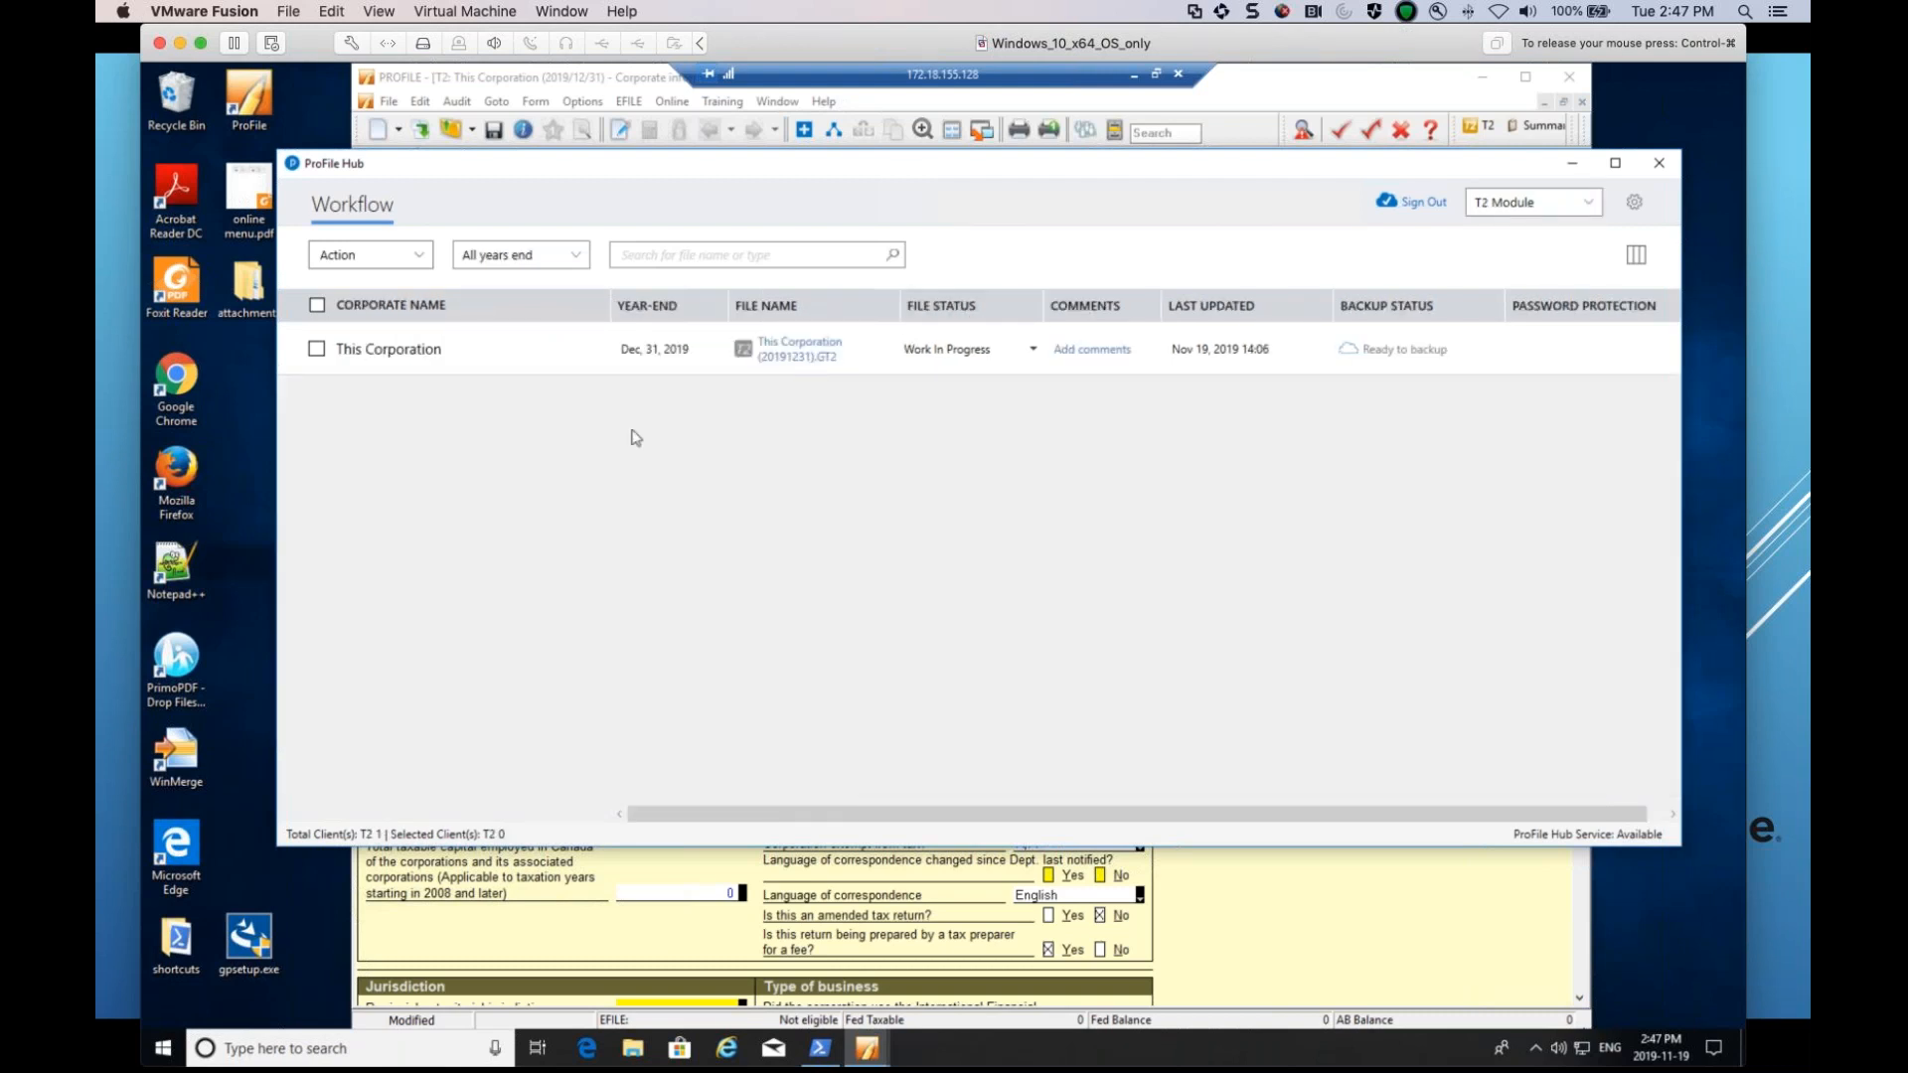
{"action": "left_click", "coordinate": [316, 350]}
{"action": "left_click", "coordinate": [419, 257]}
{"action": "left_click", "coordinate": [386, 308]}
{"action": "double_click", "coordinate": [1260, 173]}
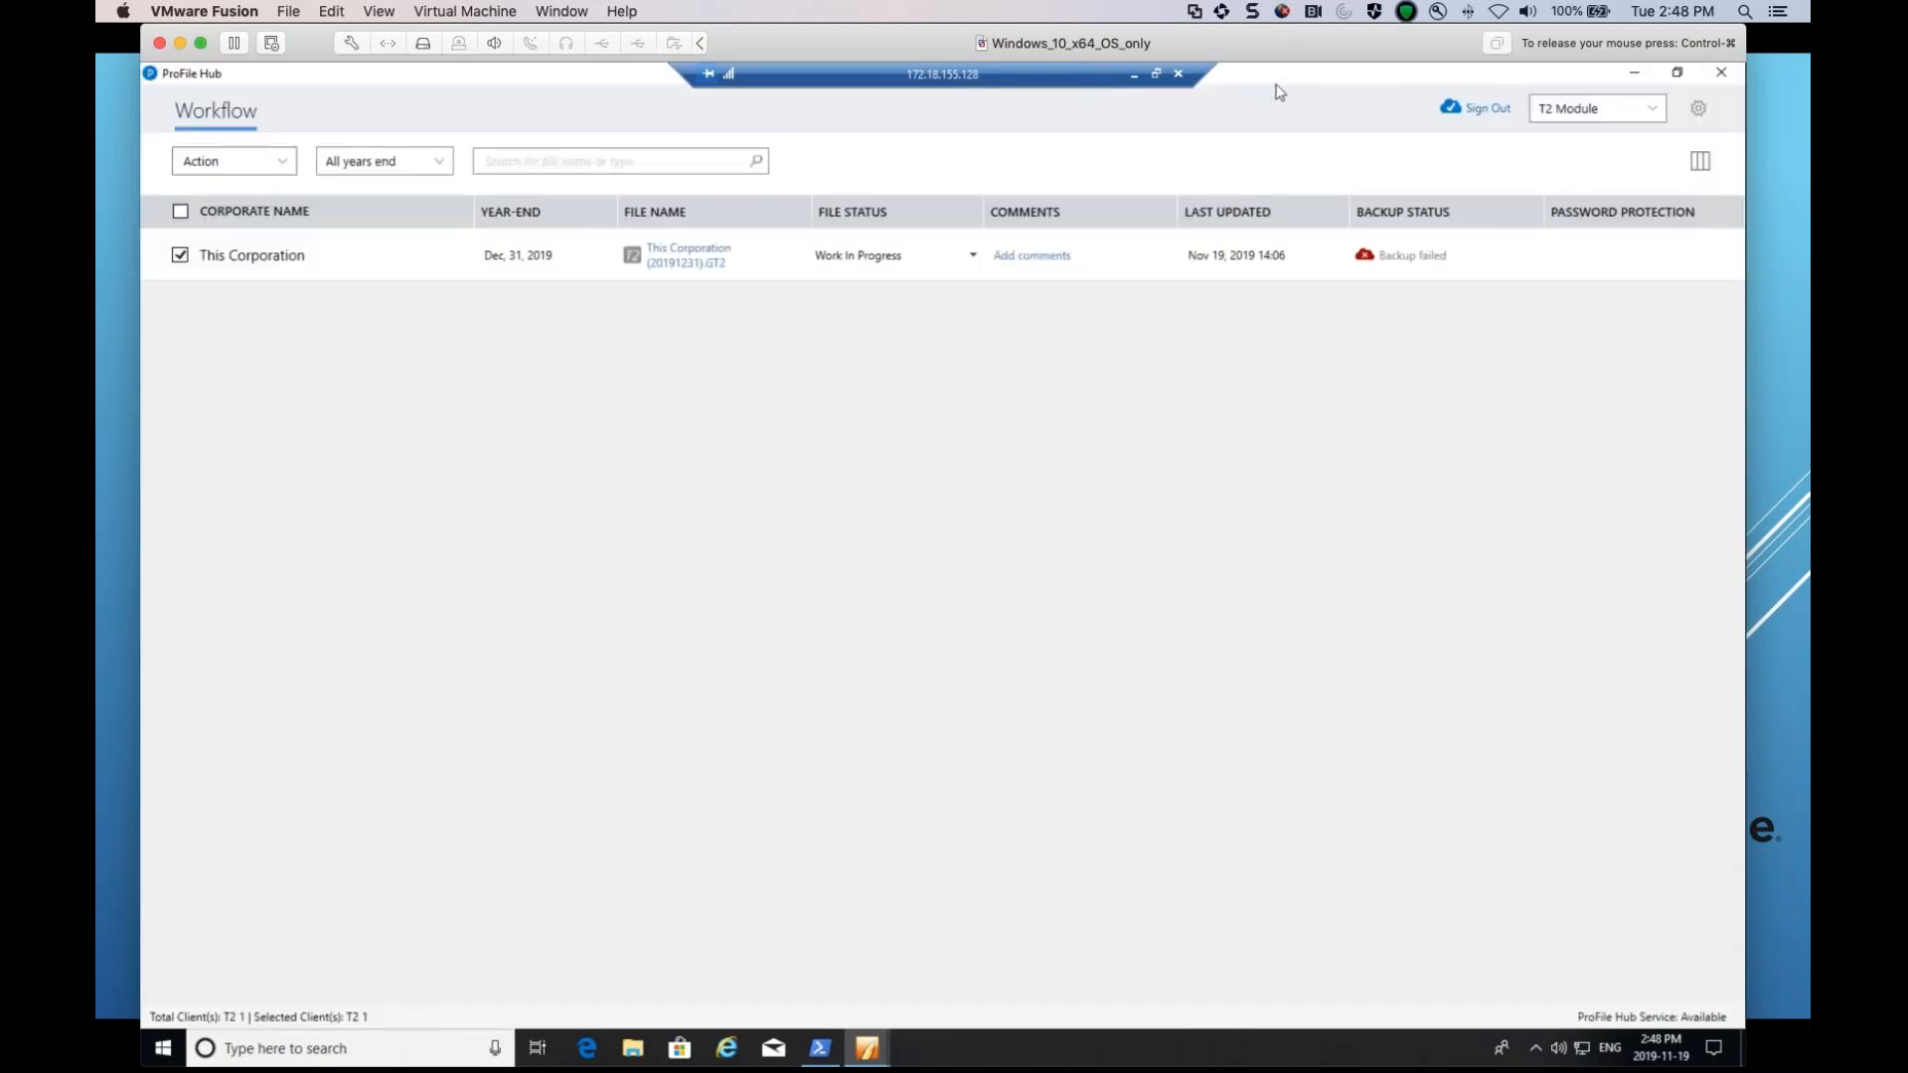
{"action": "double_click", "coordinate": [1283, 88]}
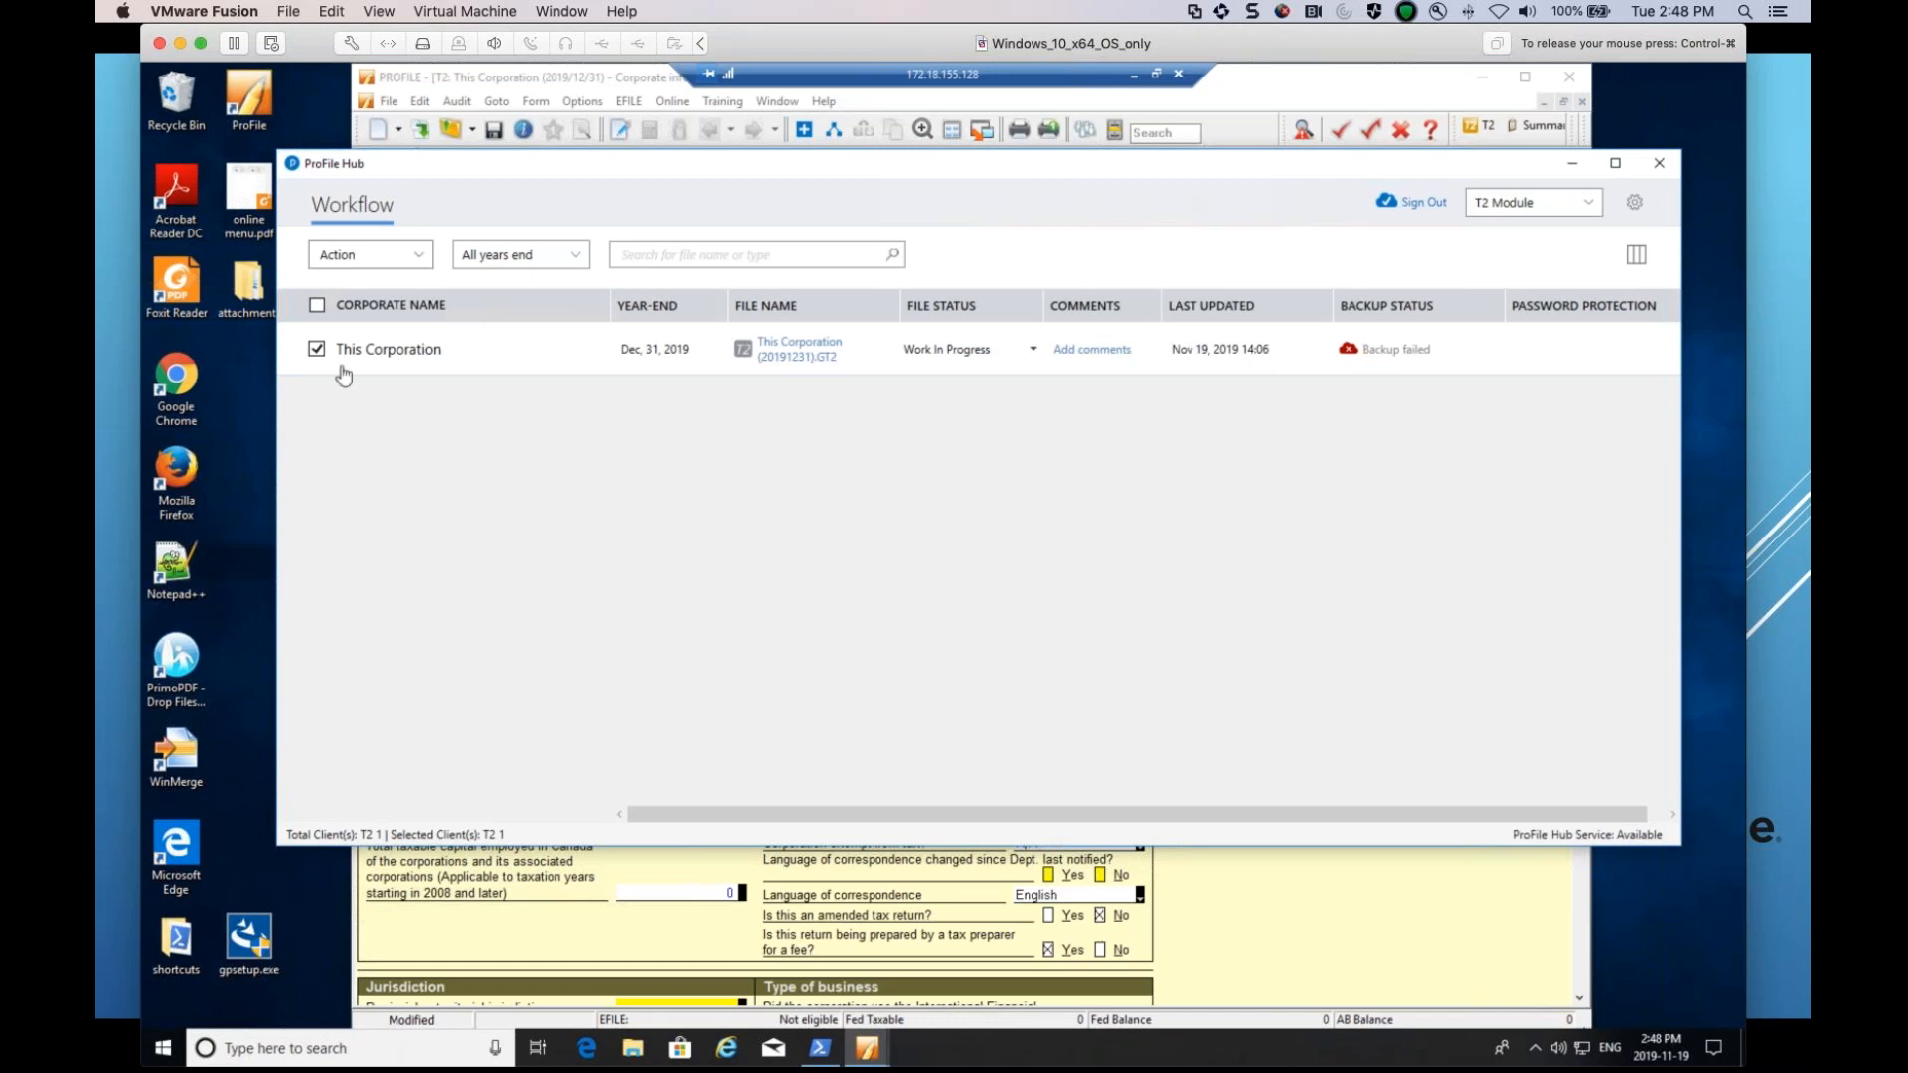
Switch the Hub back to the T1 Module and close the Hub.
{"action": "left_click", "coordinate": [1538, 202]}
{"action": "left_click", "coordinate": [1503, 226]}
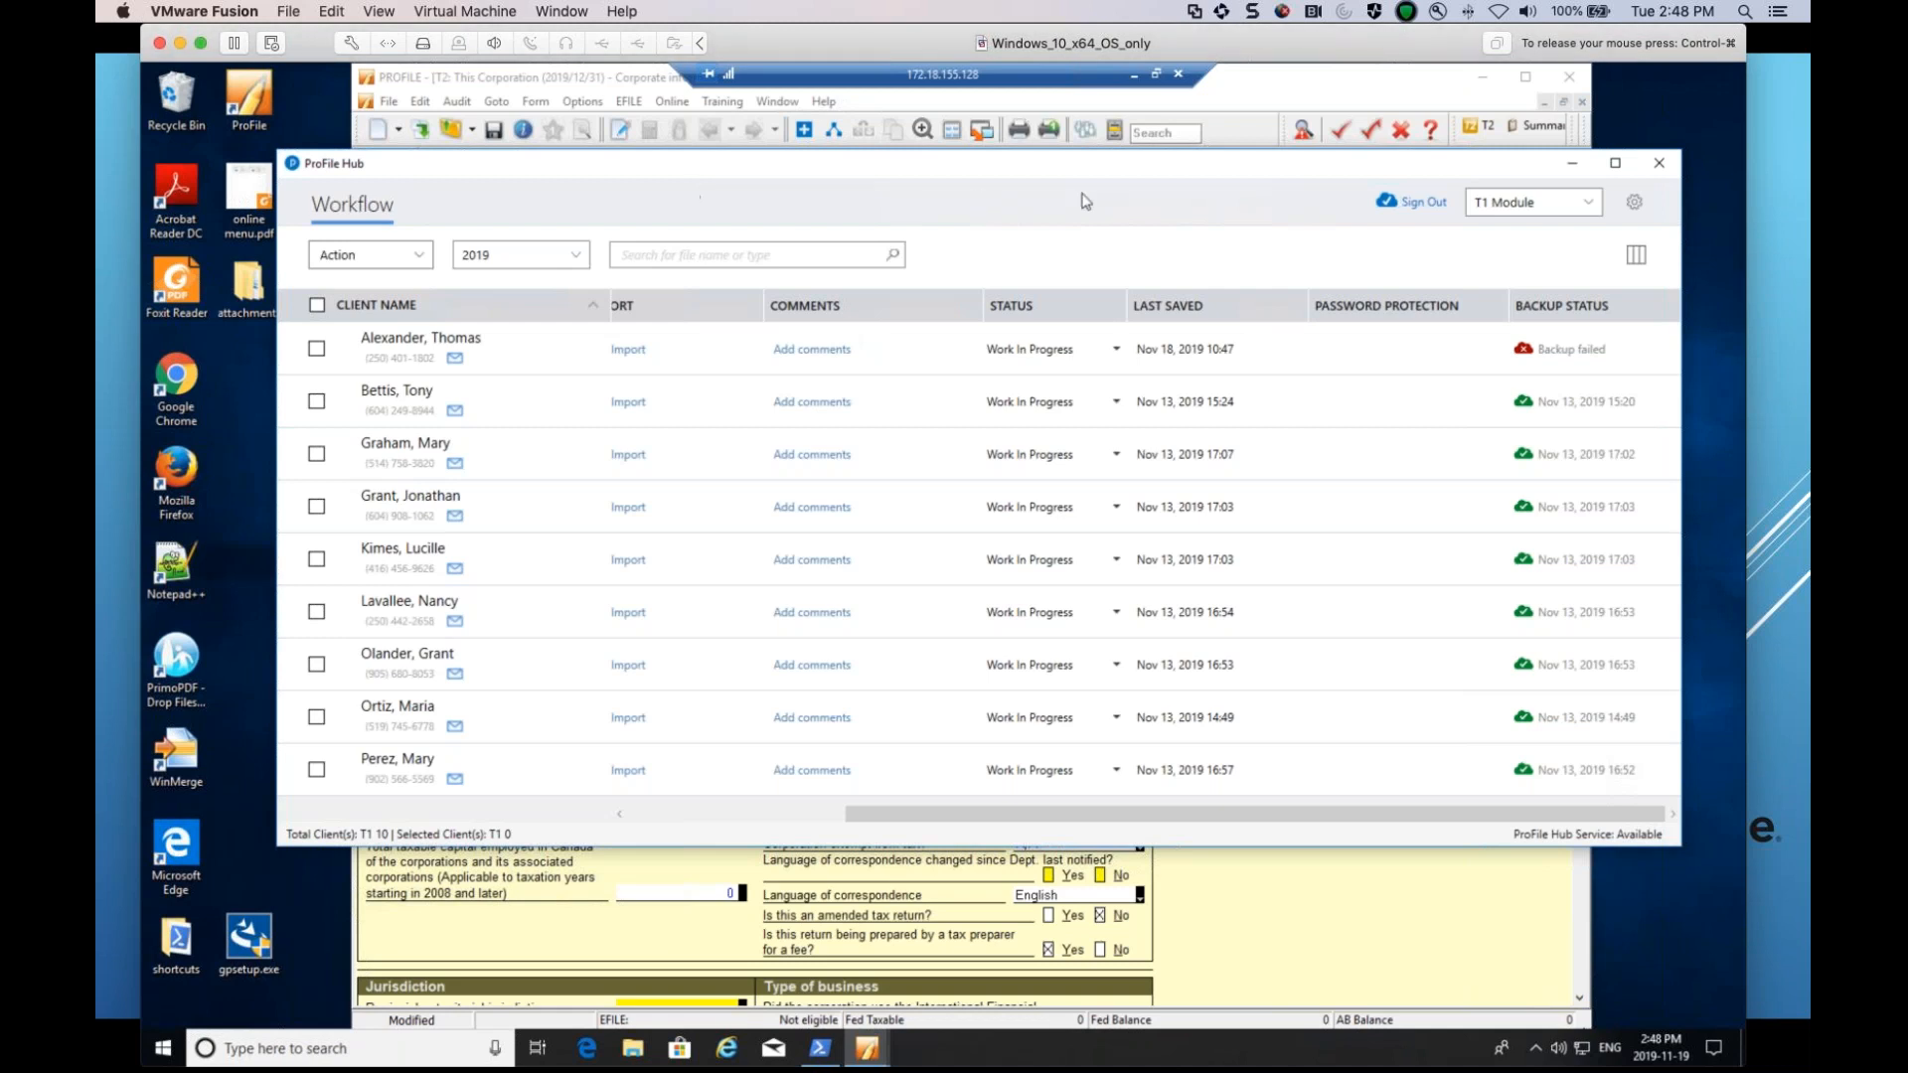
{"action": "left_click", "coordinate": [1658, 163]}
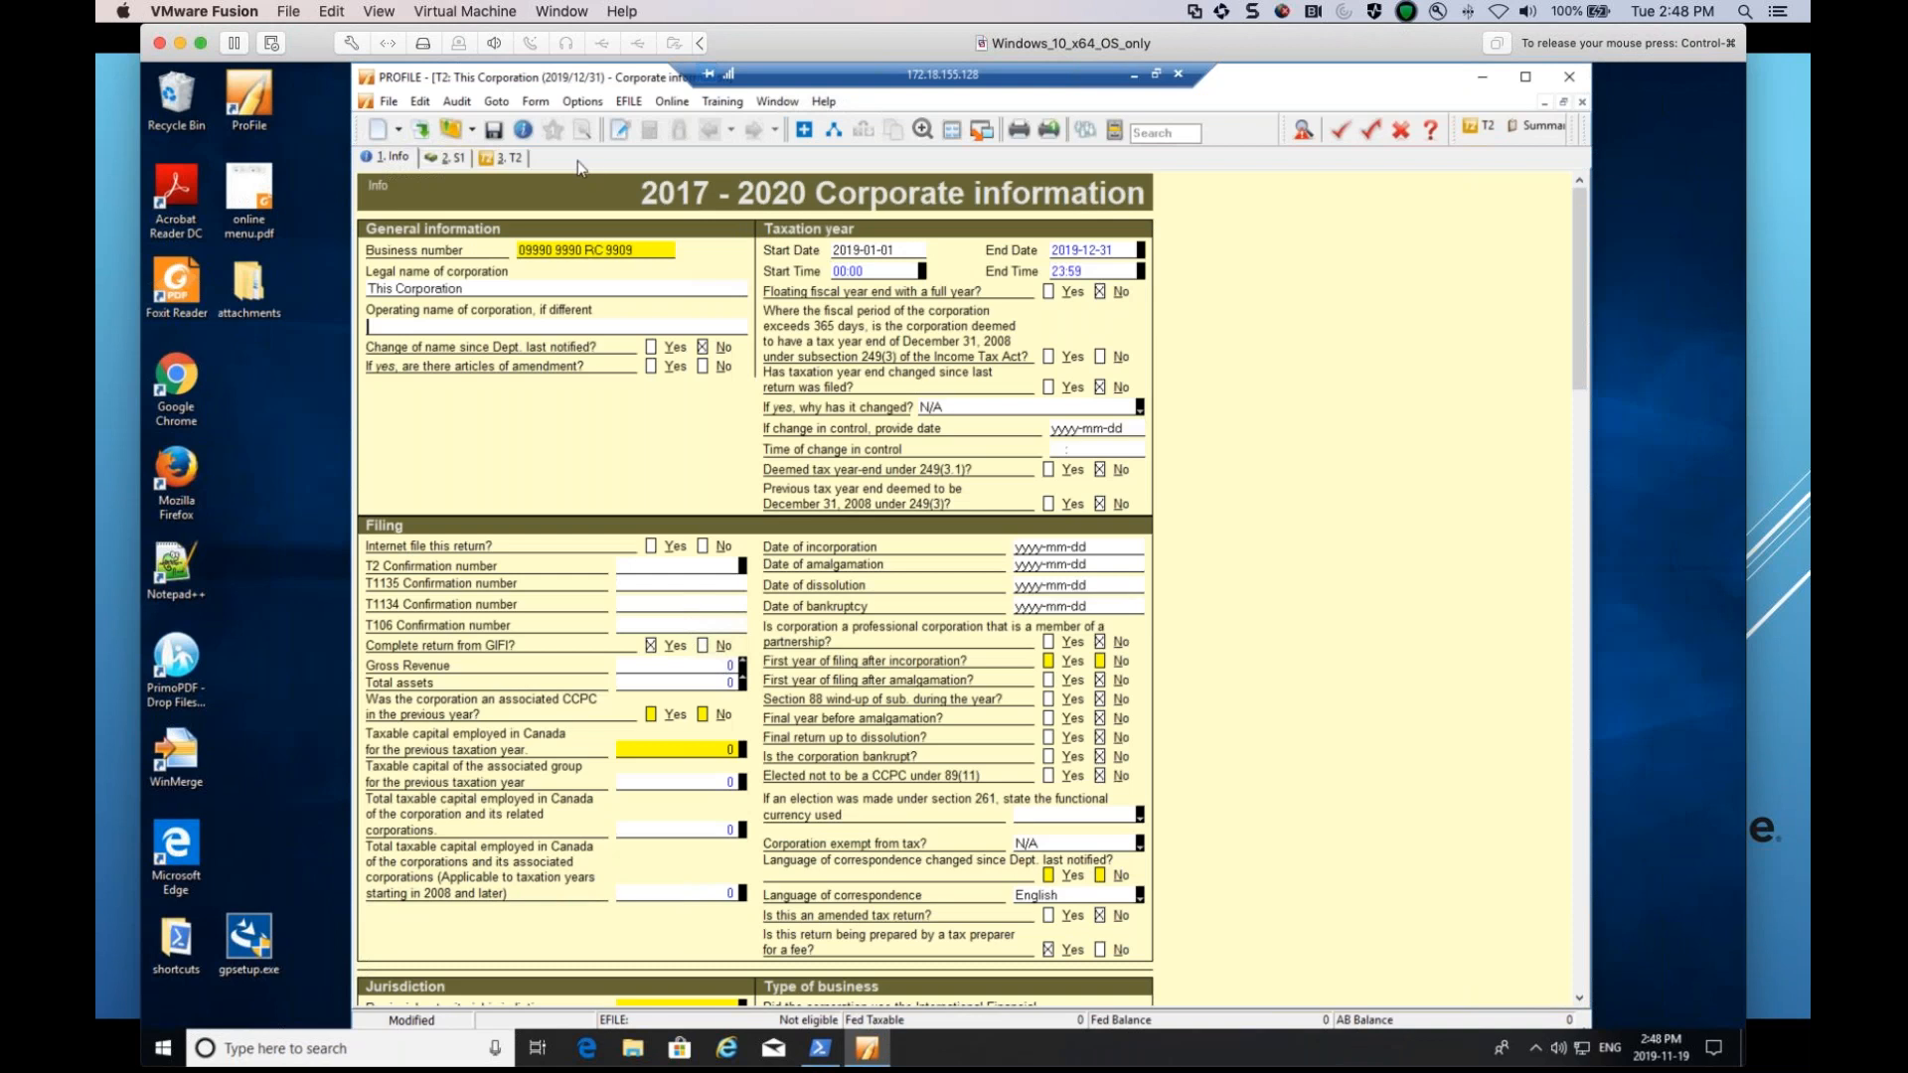
Create a new 2019 FX/Q return.
{"action": "left_click", "coordinate": [389, 101]}
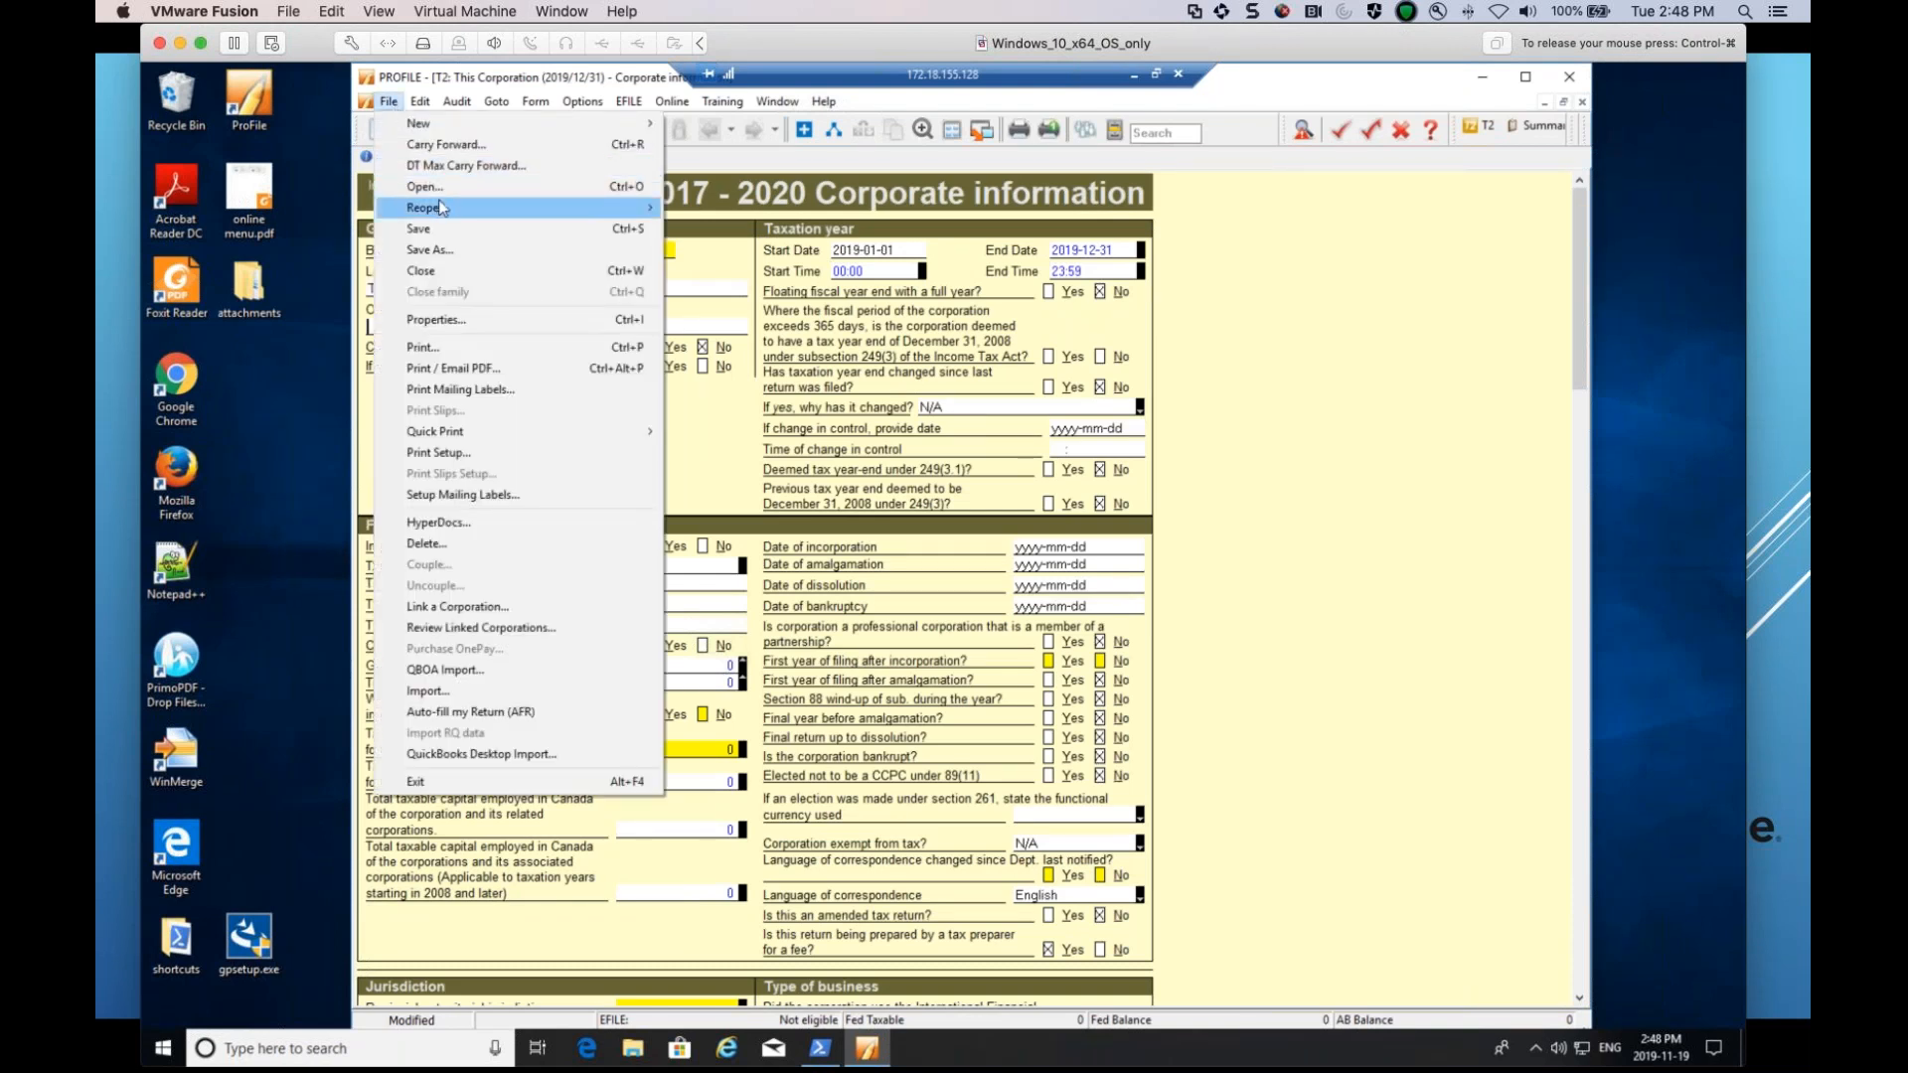
{"action": "mouse_move", "coordinate": [565, 132]}
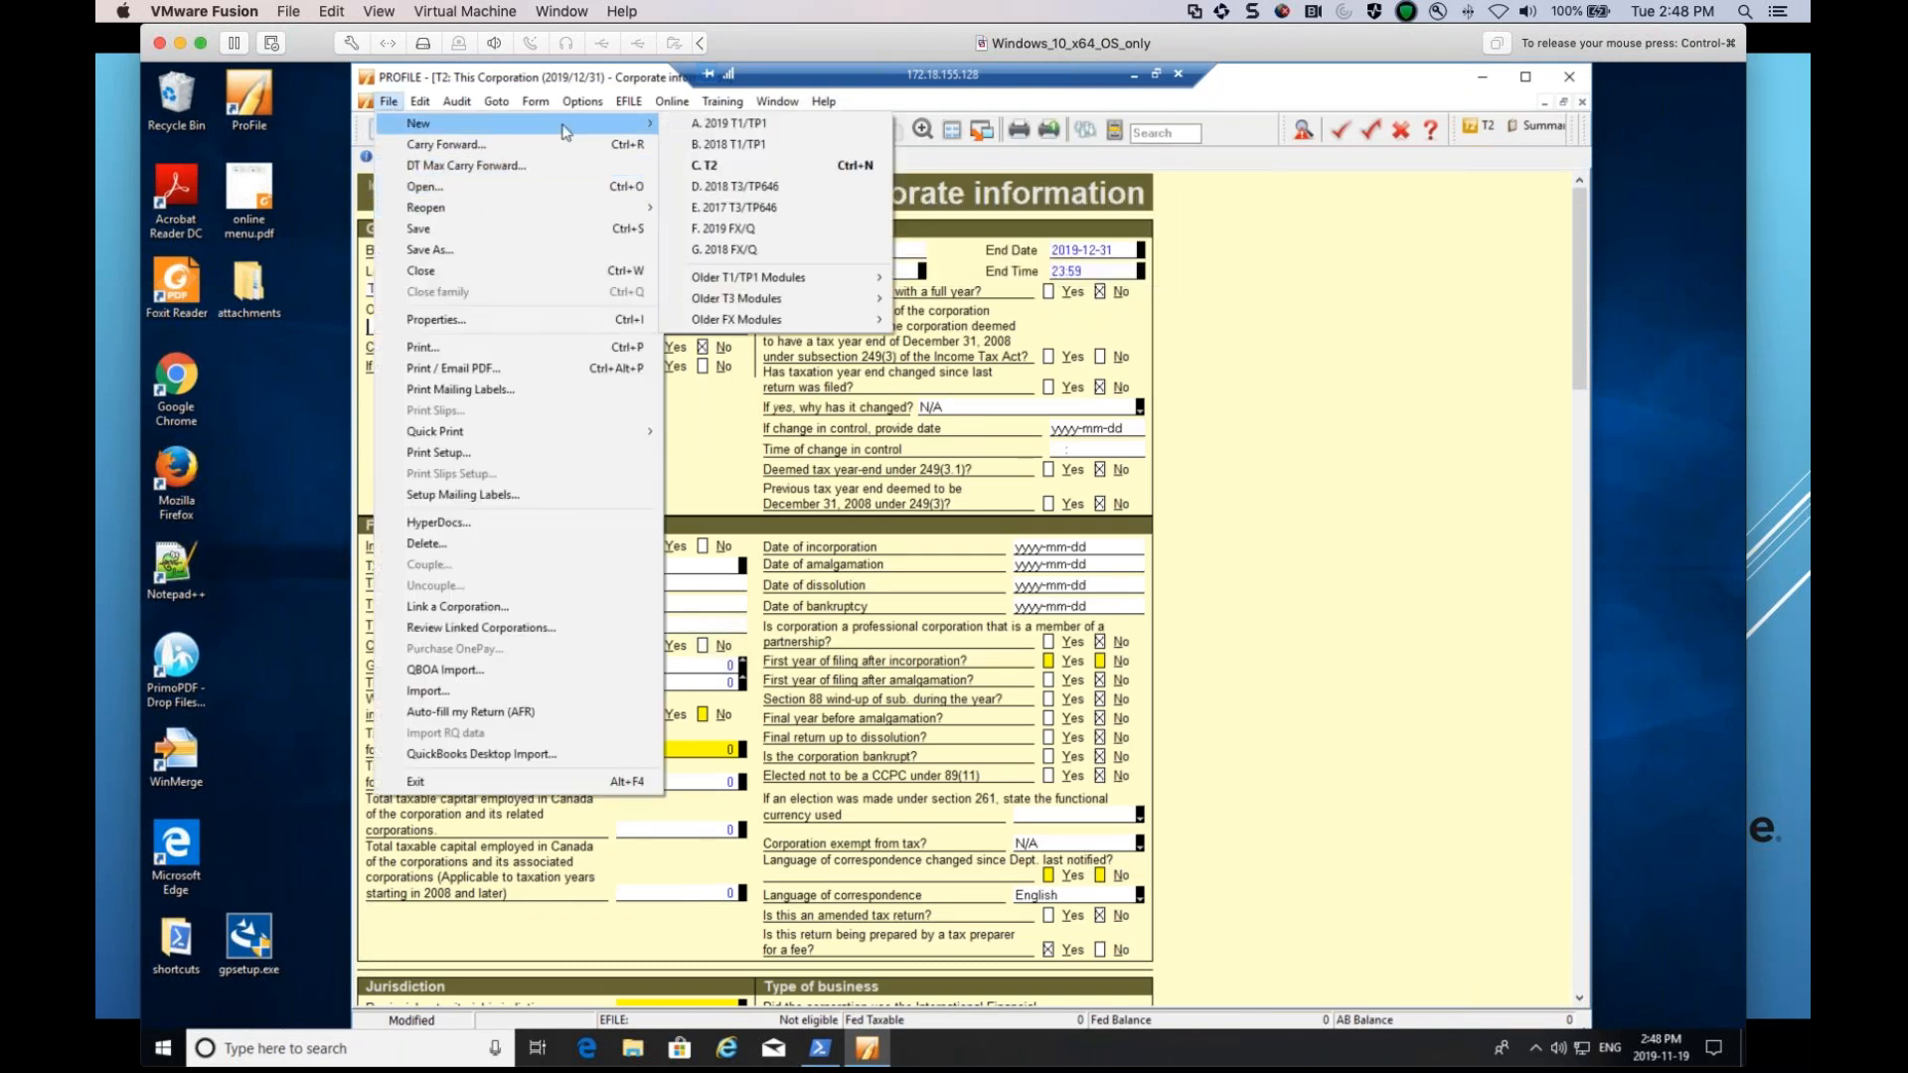
{"action": "left_click", "coordinate": [732, 230]}
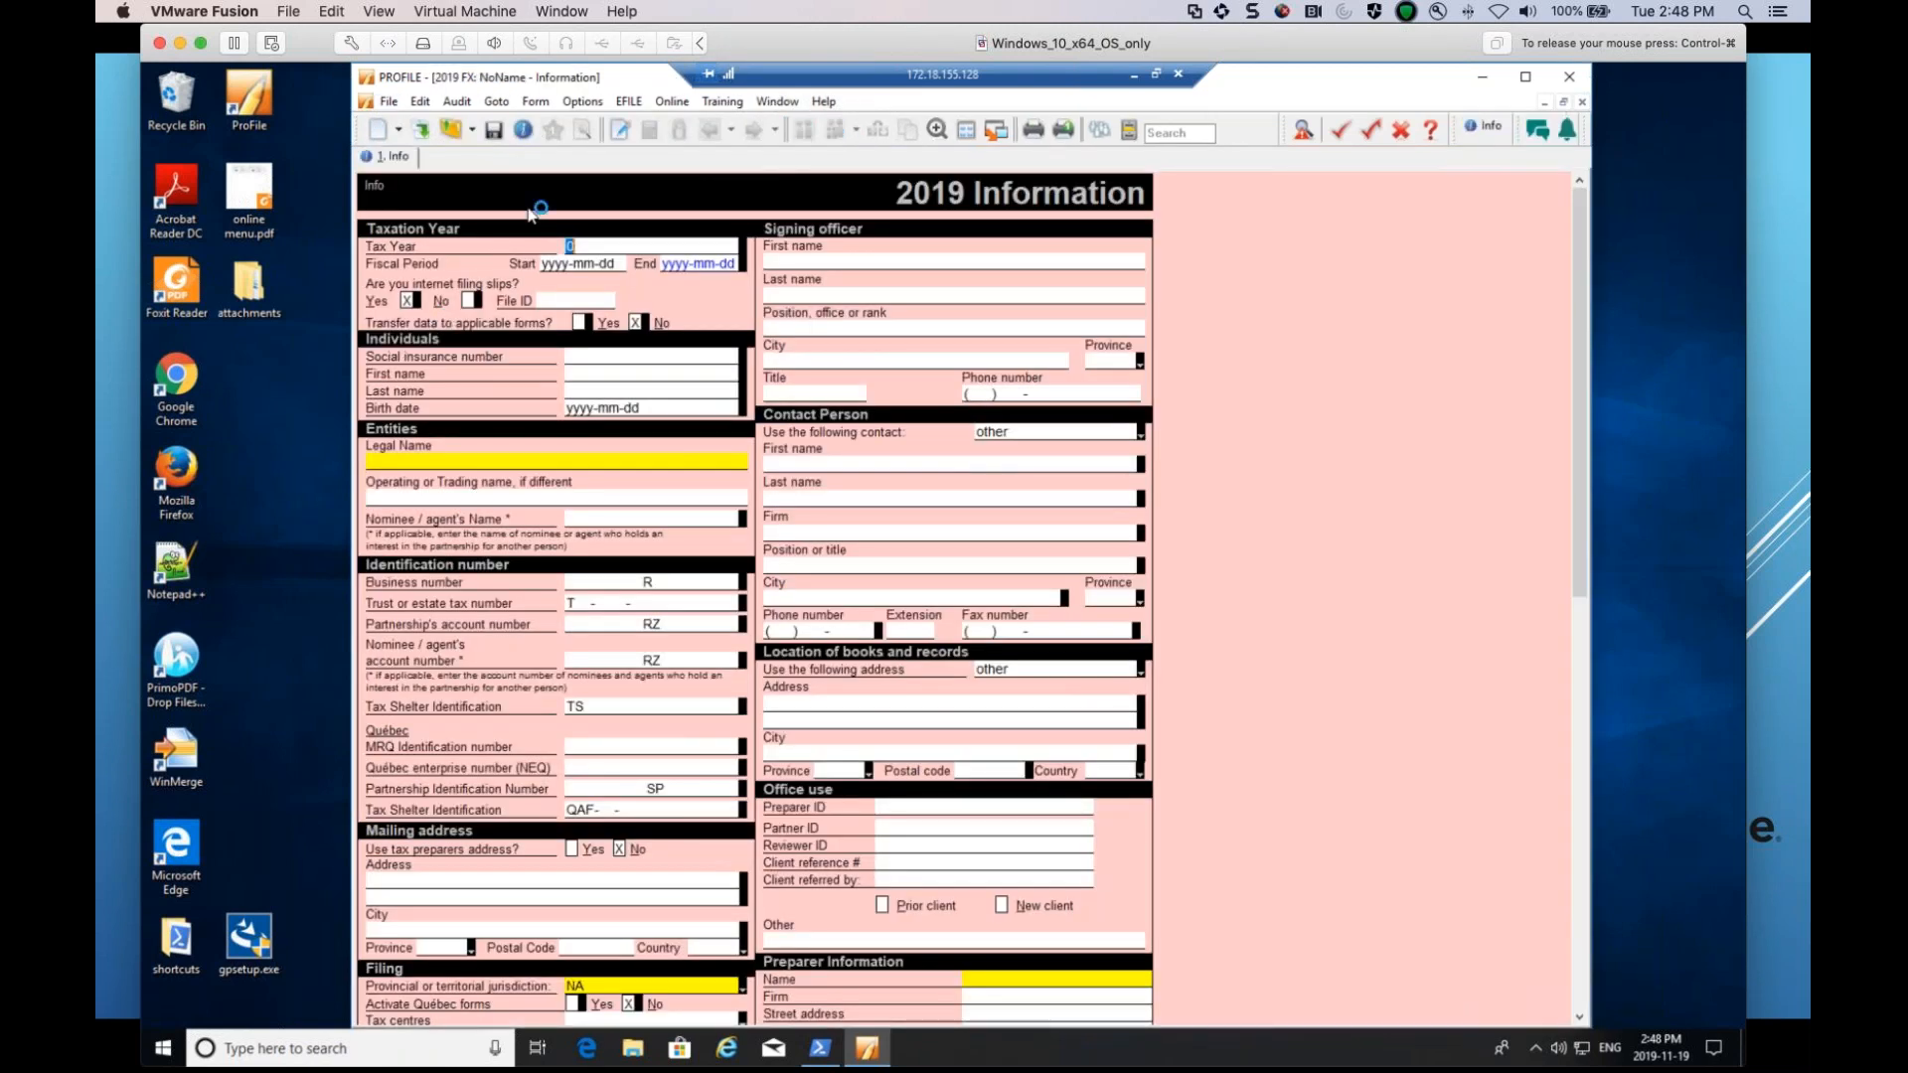
Check the Backup to Cloud setting in the new FX return's file properties, switching it off and back on.
{"action": "left_click", "coordinate": [392, 103]}
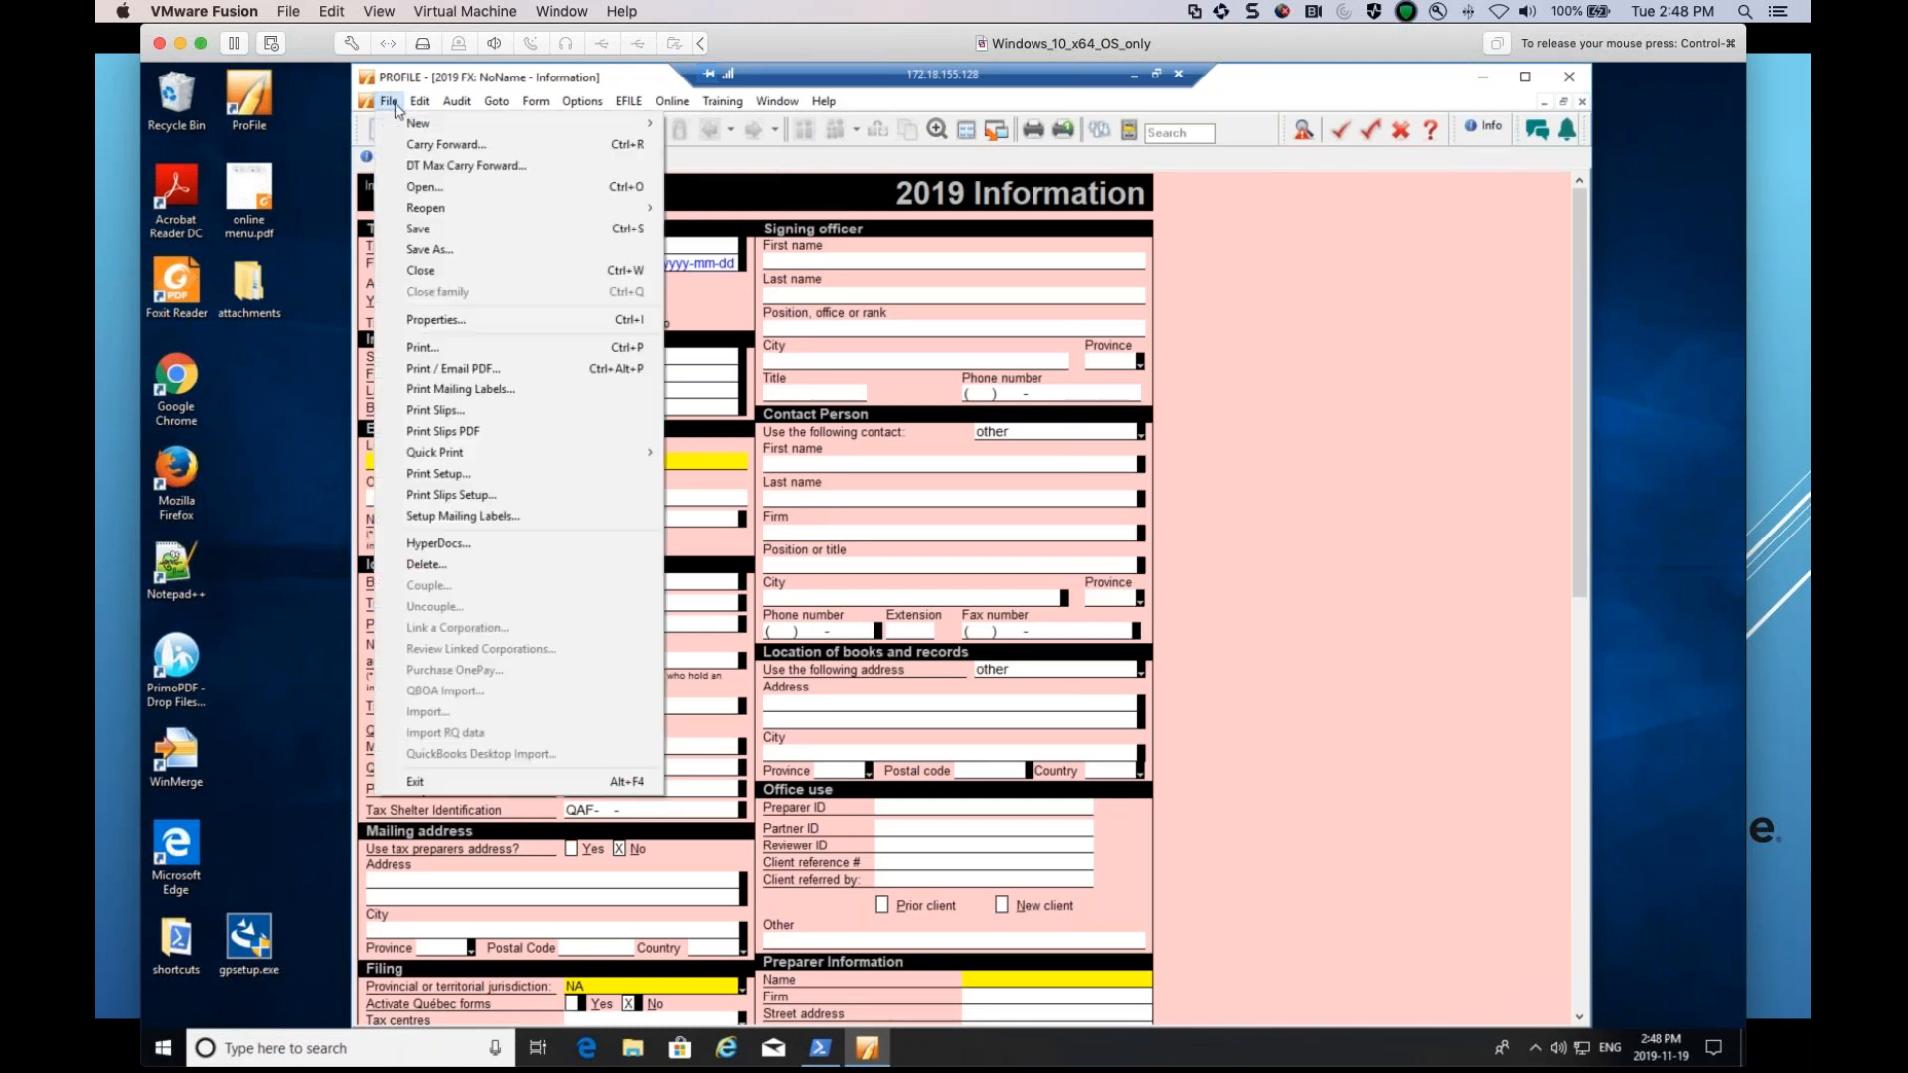
{"action": "left_click", "coordinate": [497, 329]}
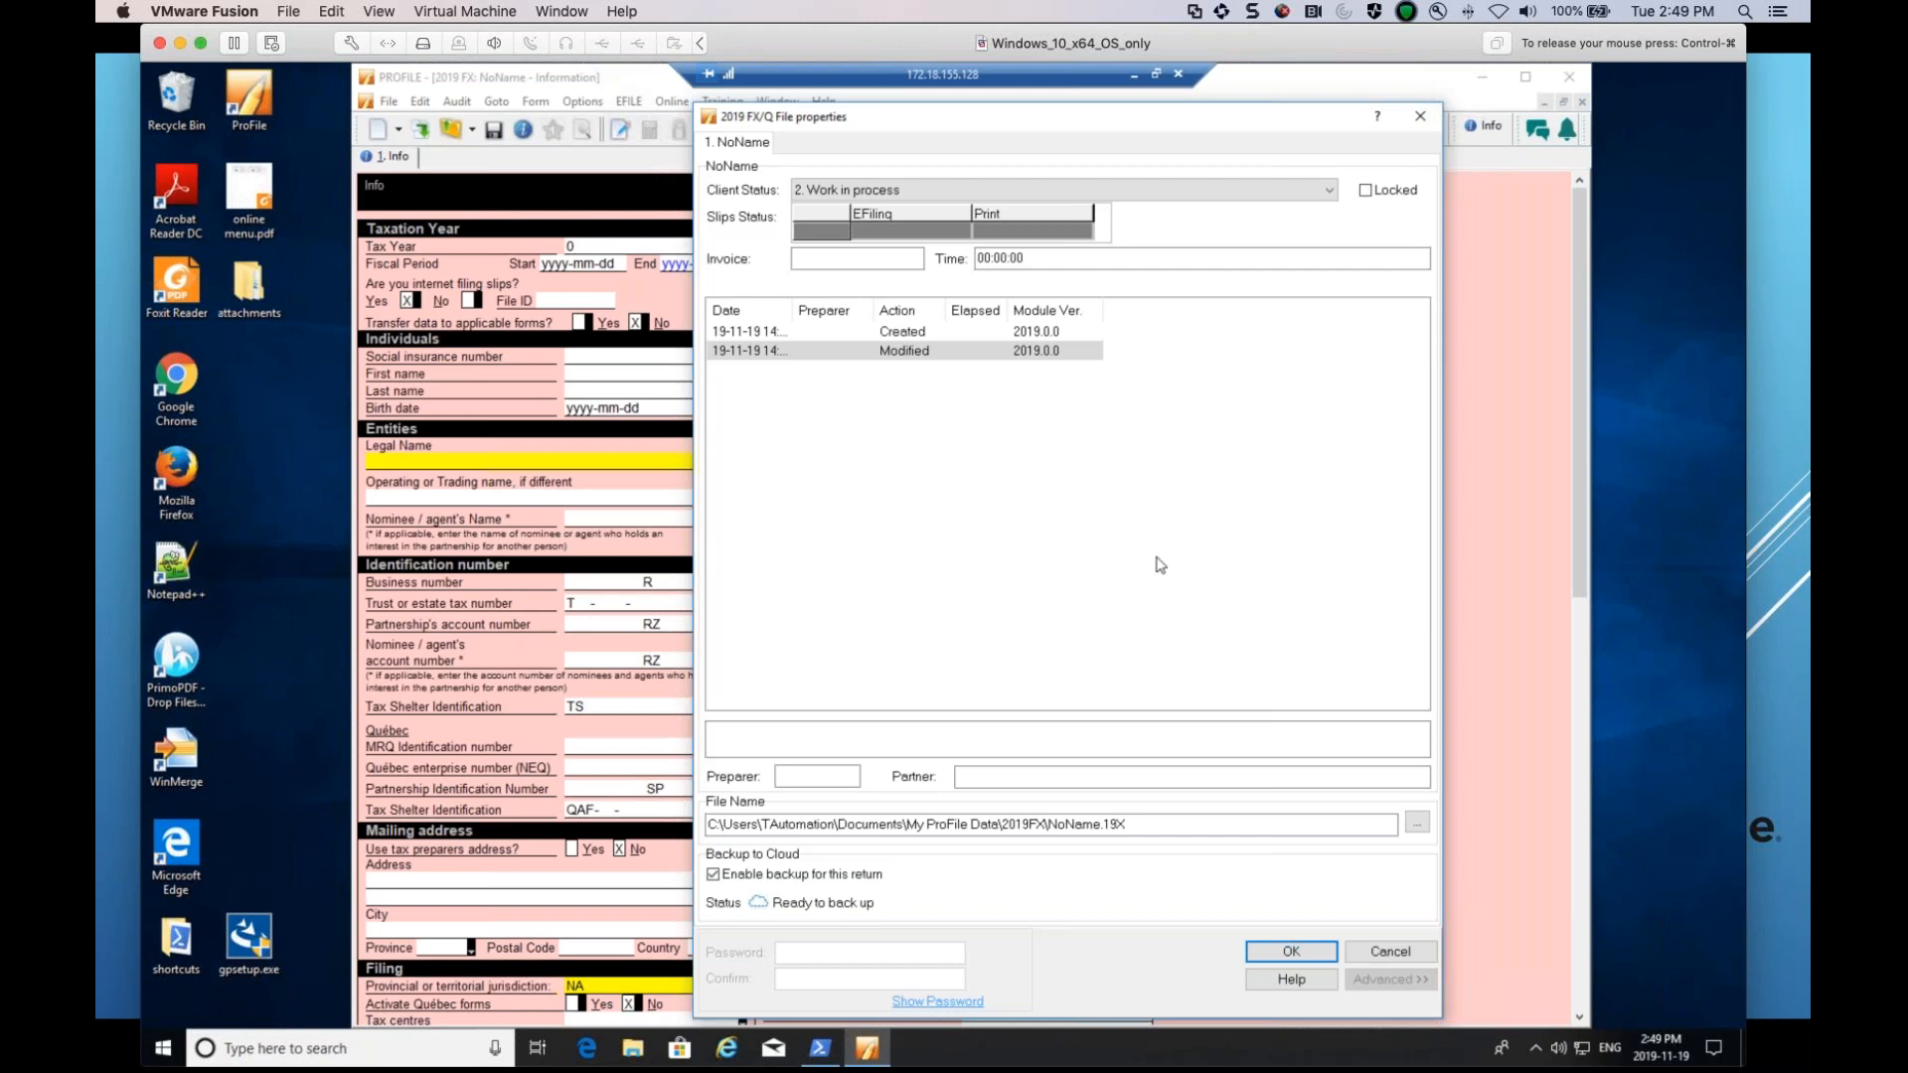
{"action": "left_click_drag", "start_coordinate": [1130, 119], "coordinate": [1009, 120]}
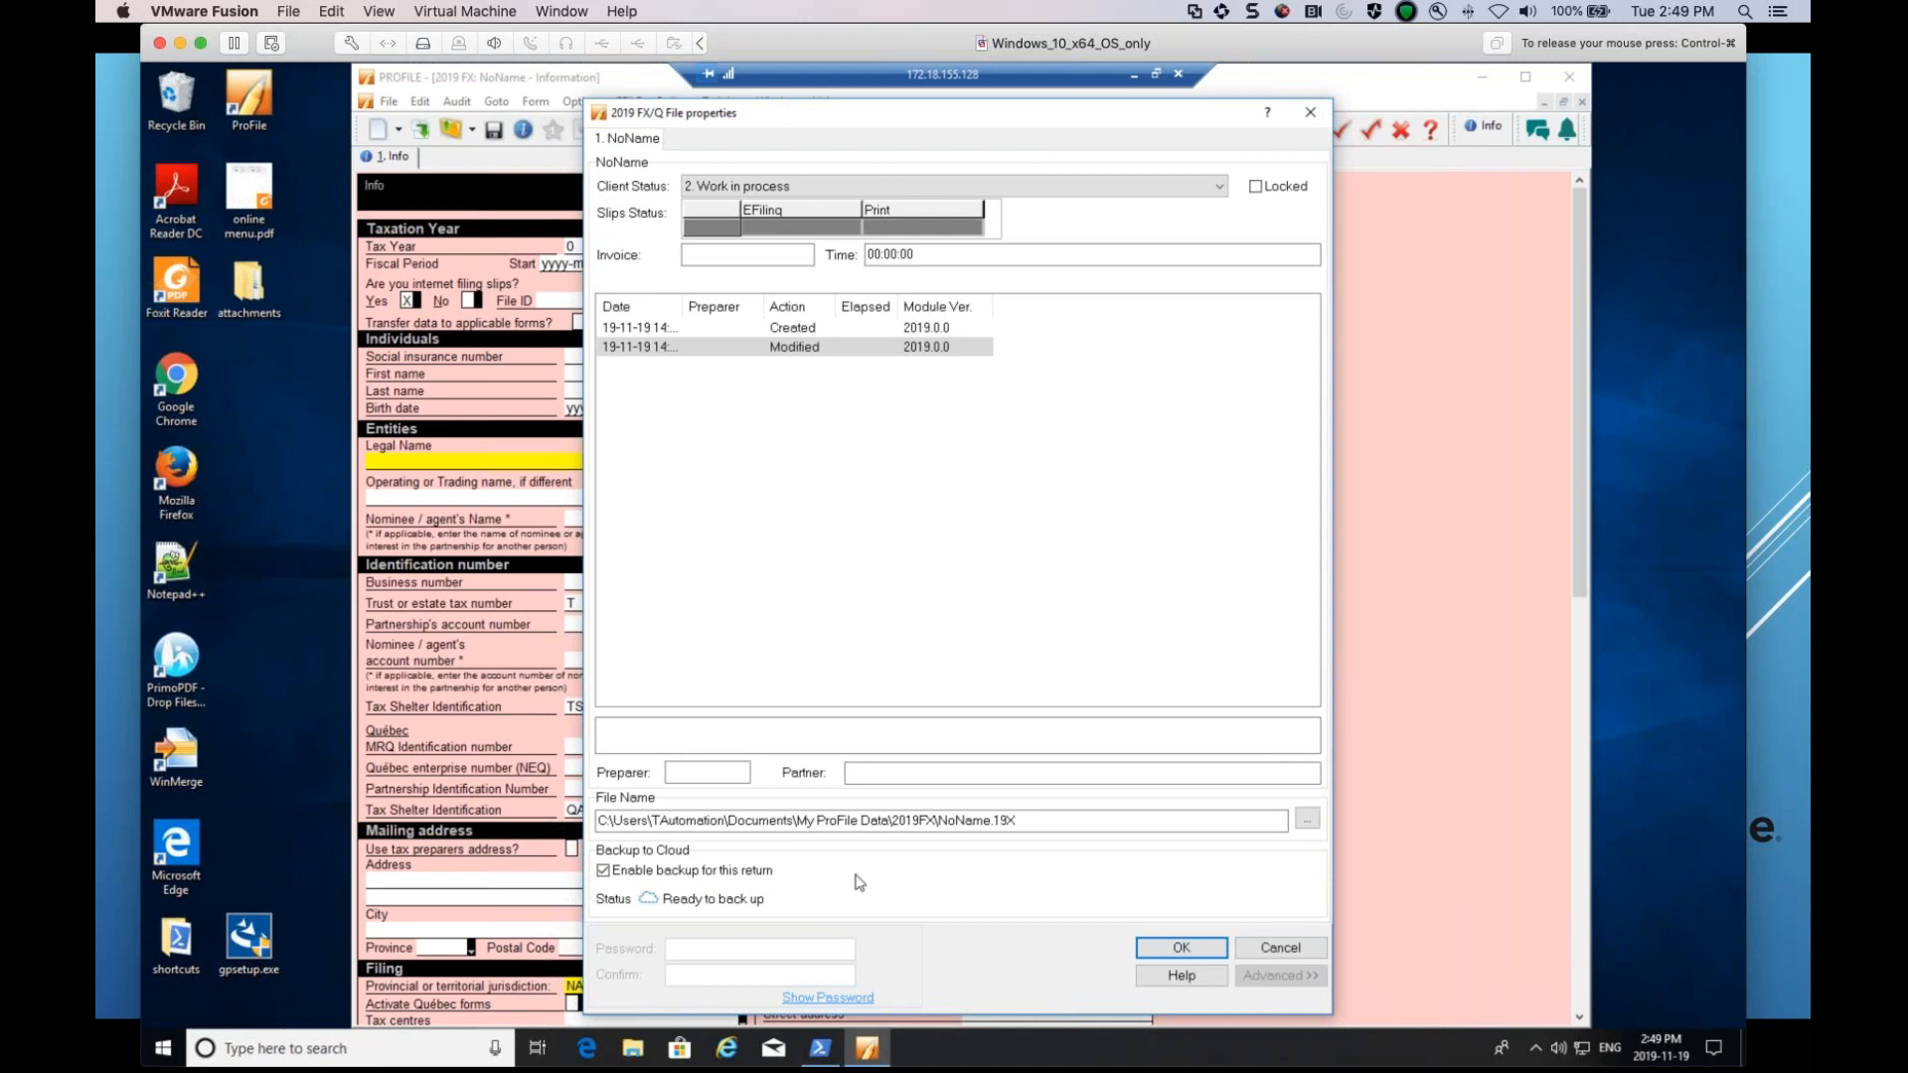
{"action": "left_click", "coordinate": [637, 874]}
{"action": "left_click", "coordinate": [637, 878]}
{"action": "left_click", "coordinate": [1309, 112]}
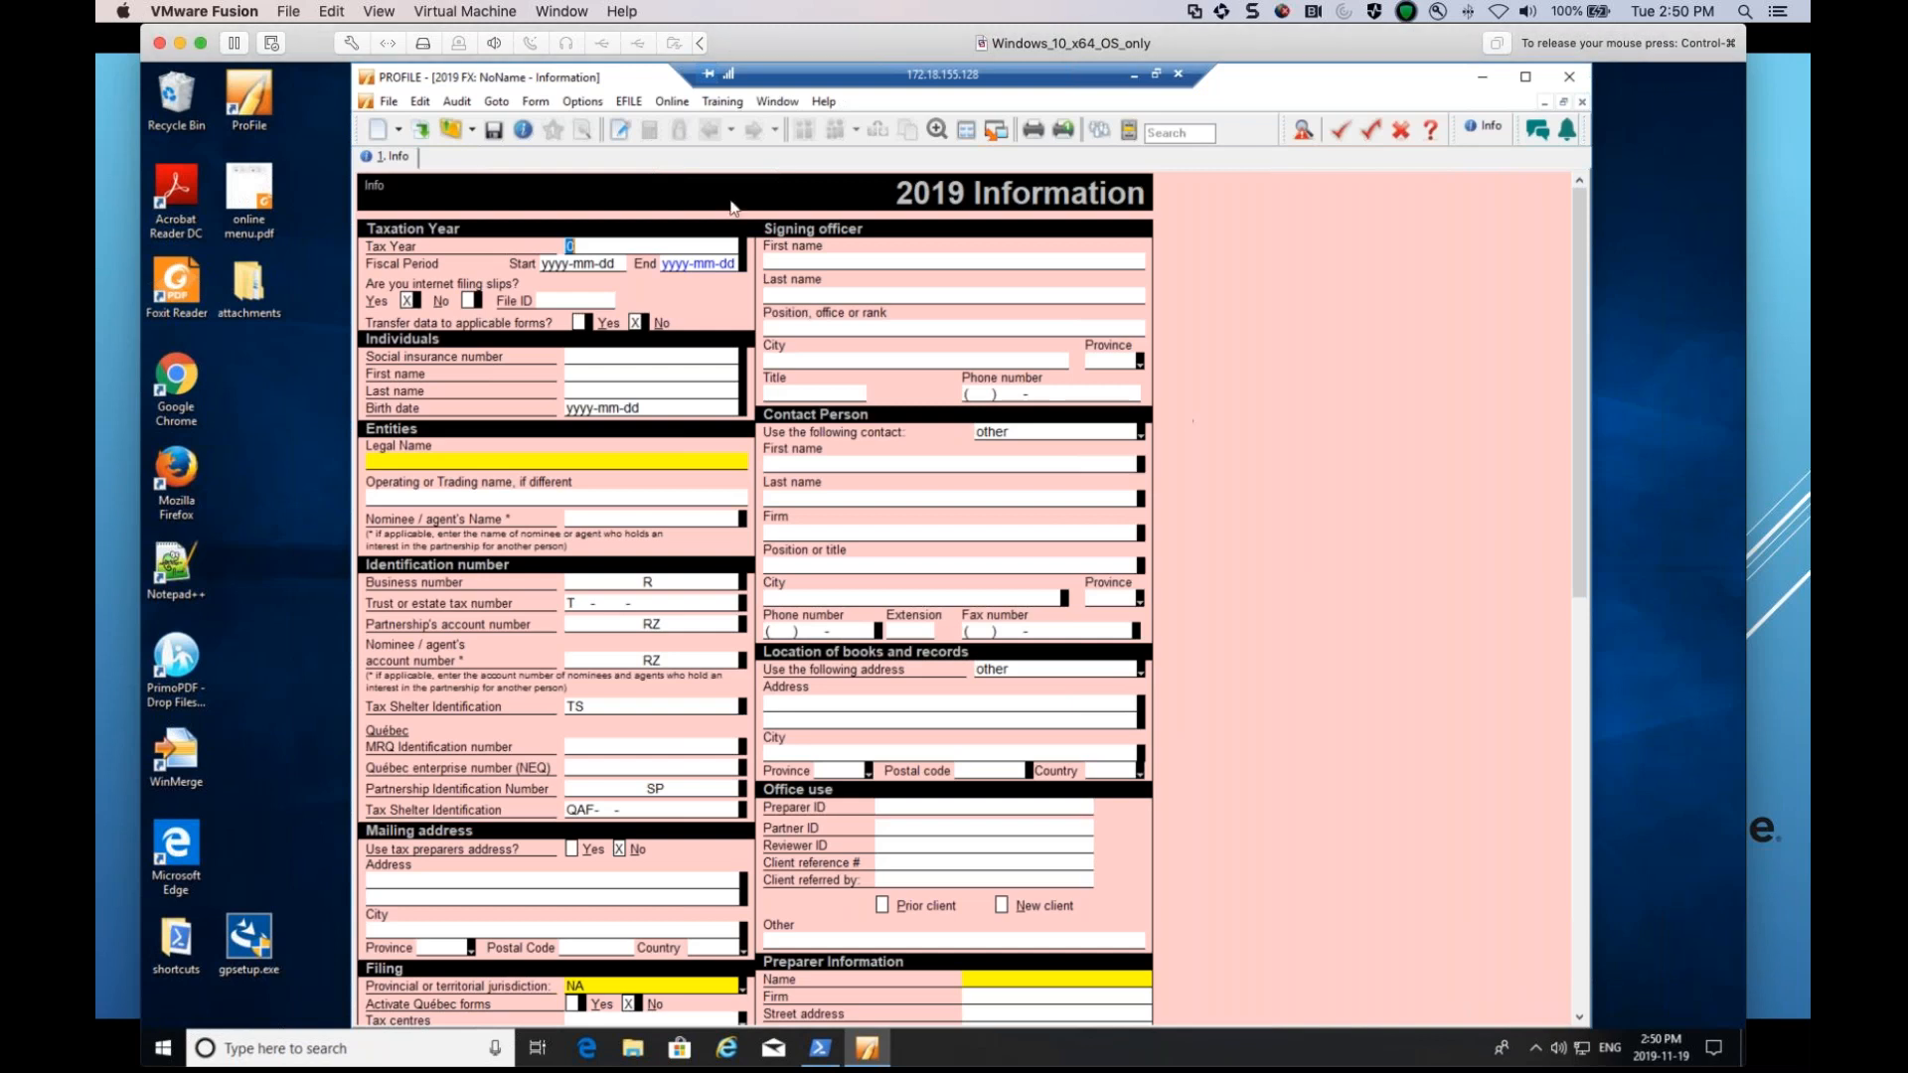
Open the list of cloud-backed-up returns available for download.
{"action": "left_click", "coordinate": [673, 101]}
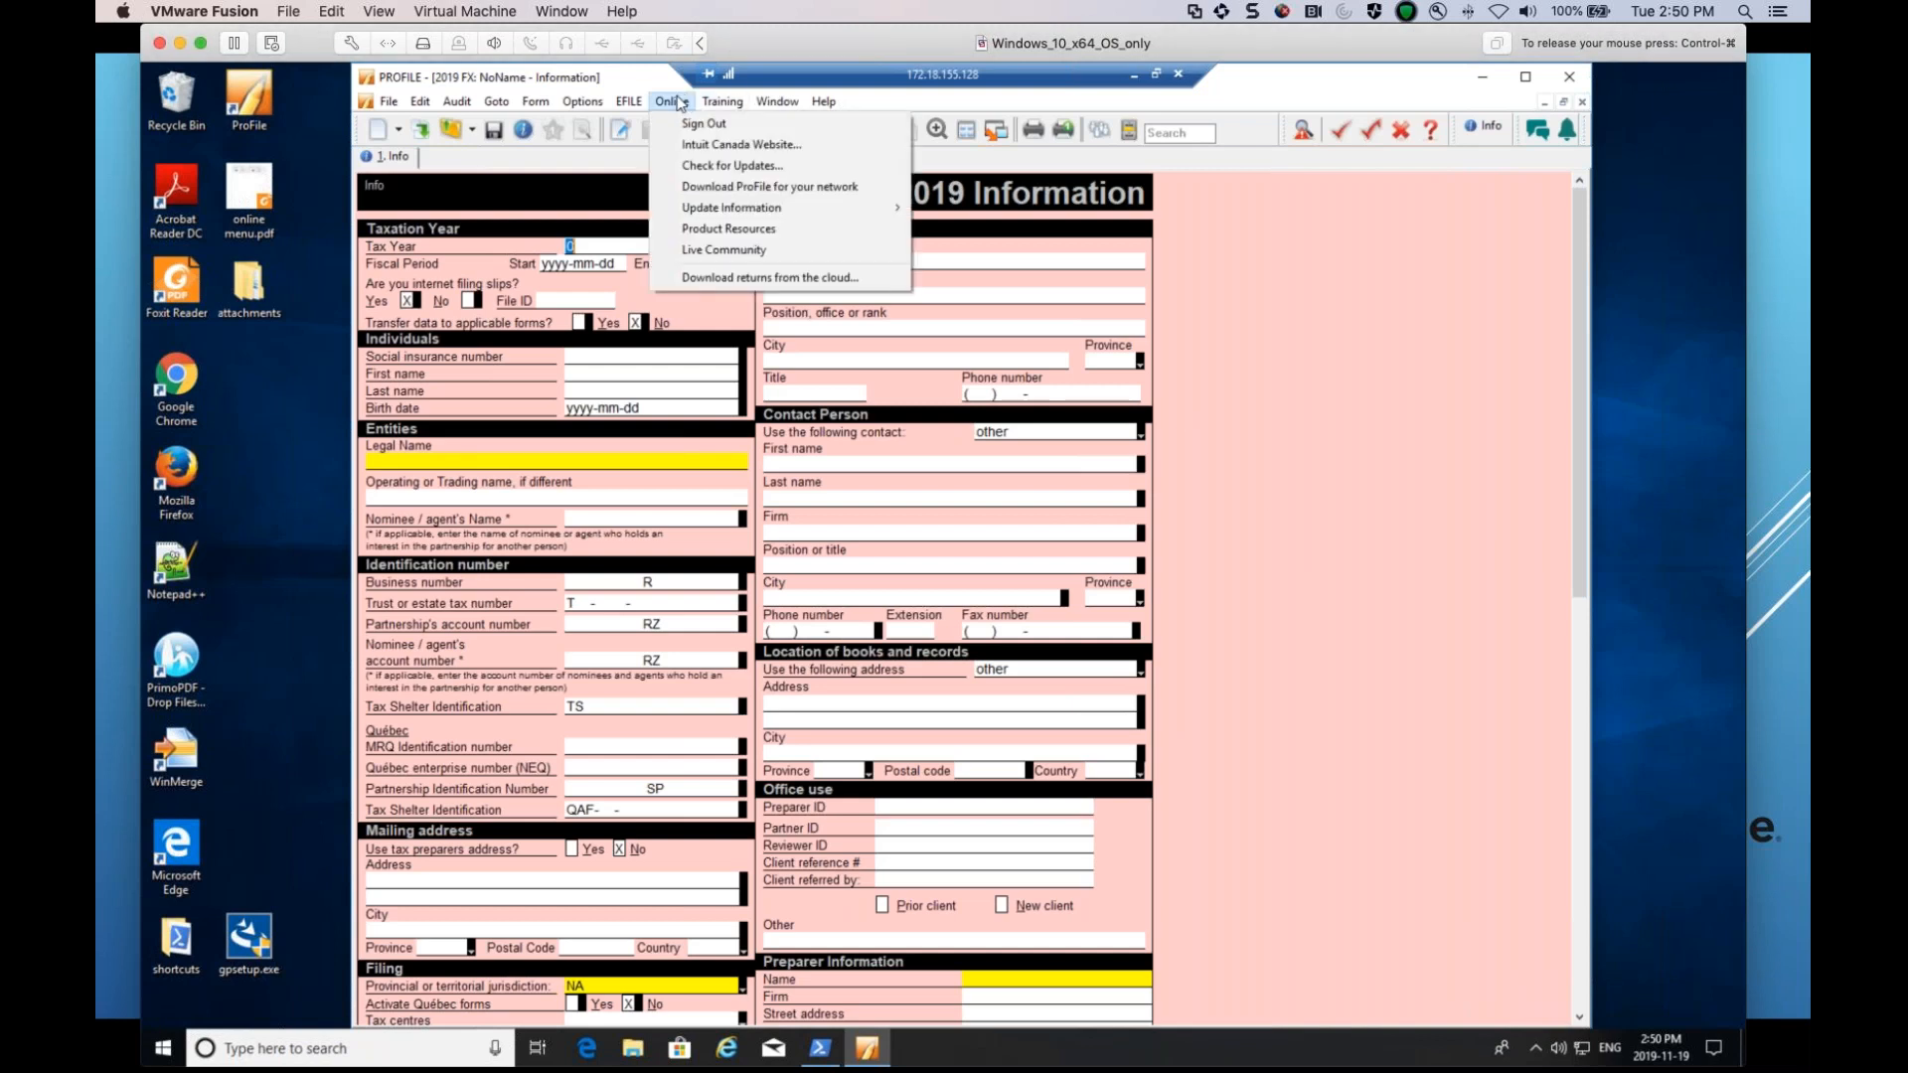
{"action": "left_click", "coordinate": [770, 280]}
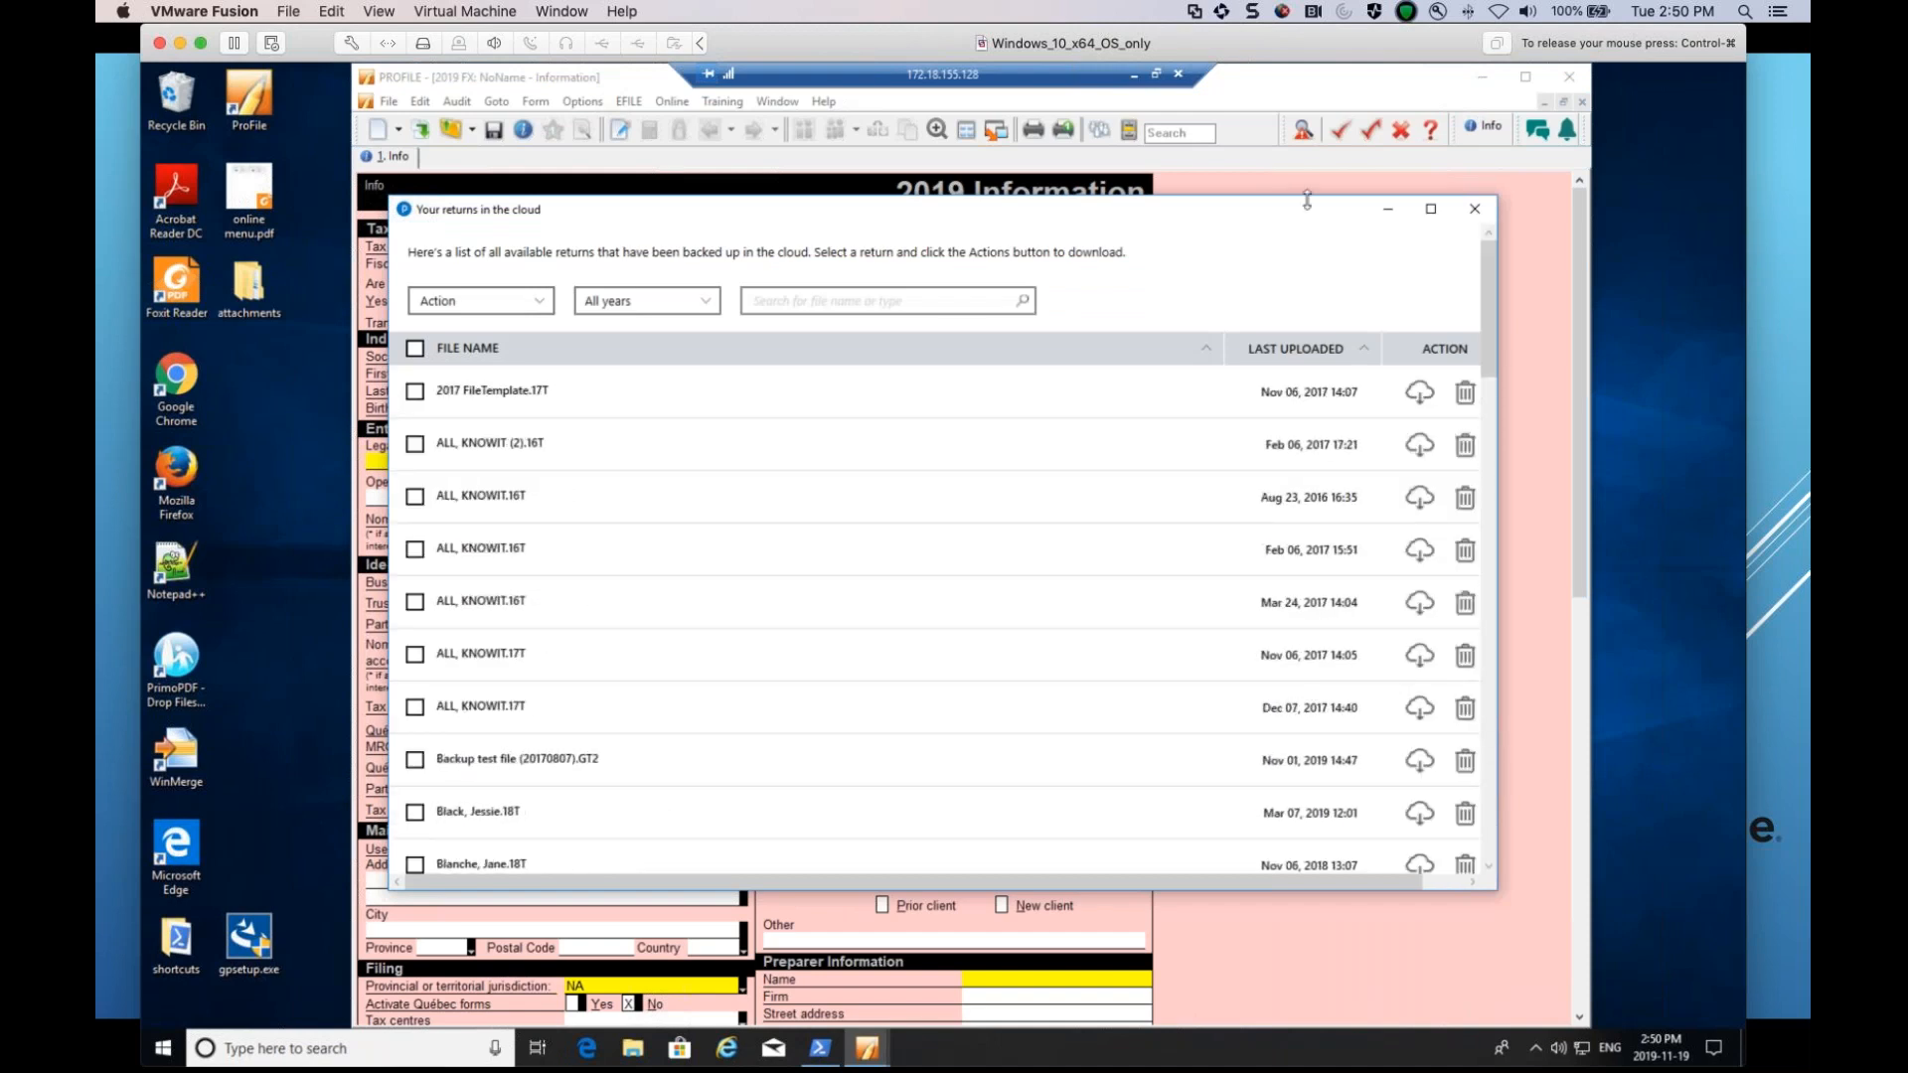
Look through the full list of returns backed up in the cloud, from the first file to the last.
{"action": "mouse_move", "coordinate": [1299, 216]}
{"action": "left_mouse_down"}
{"action": "mouse_move", "coordinate": [1344, 220]}
{"action": "mouse_move", "coordinate": [1319, 221]}
{"action": "left_mouse_up"}
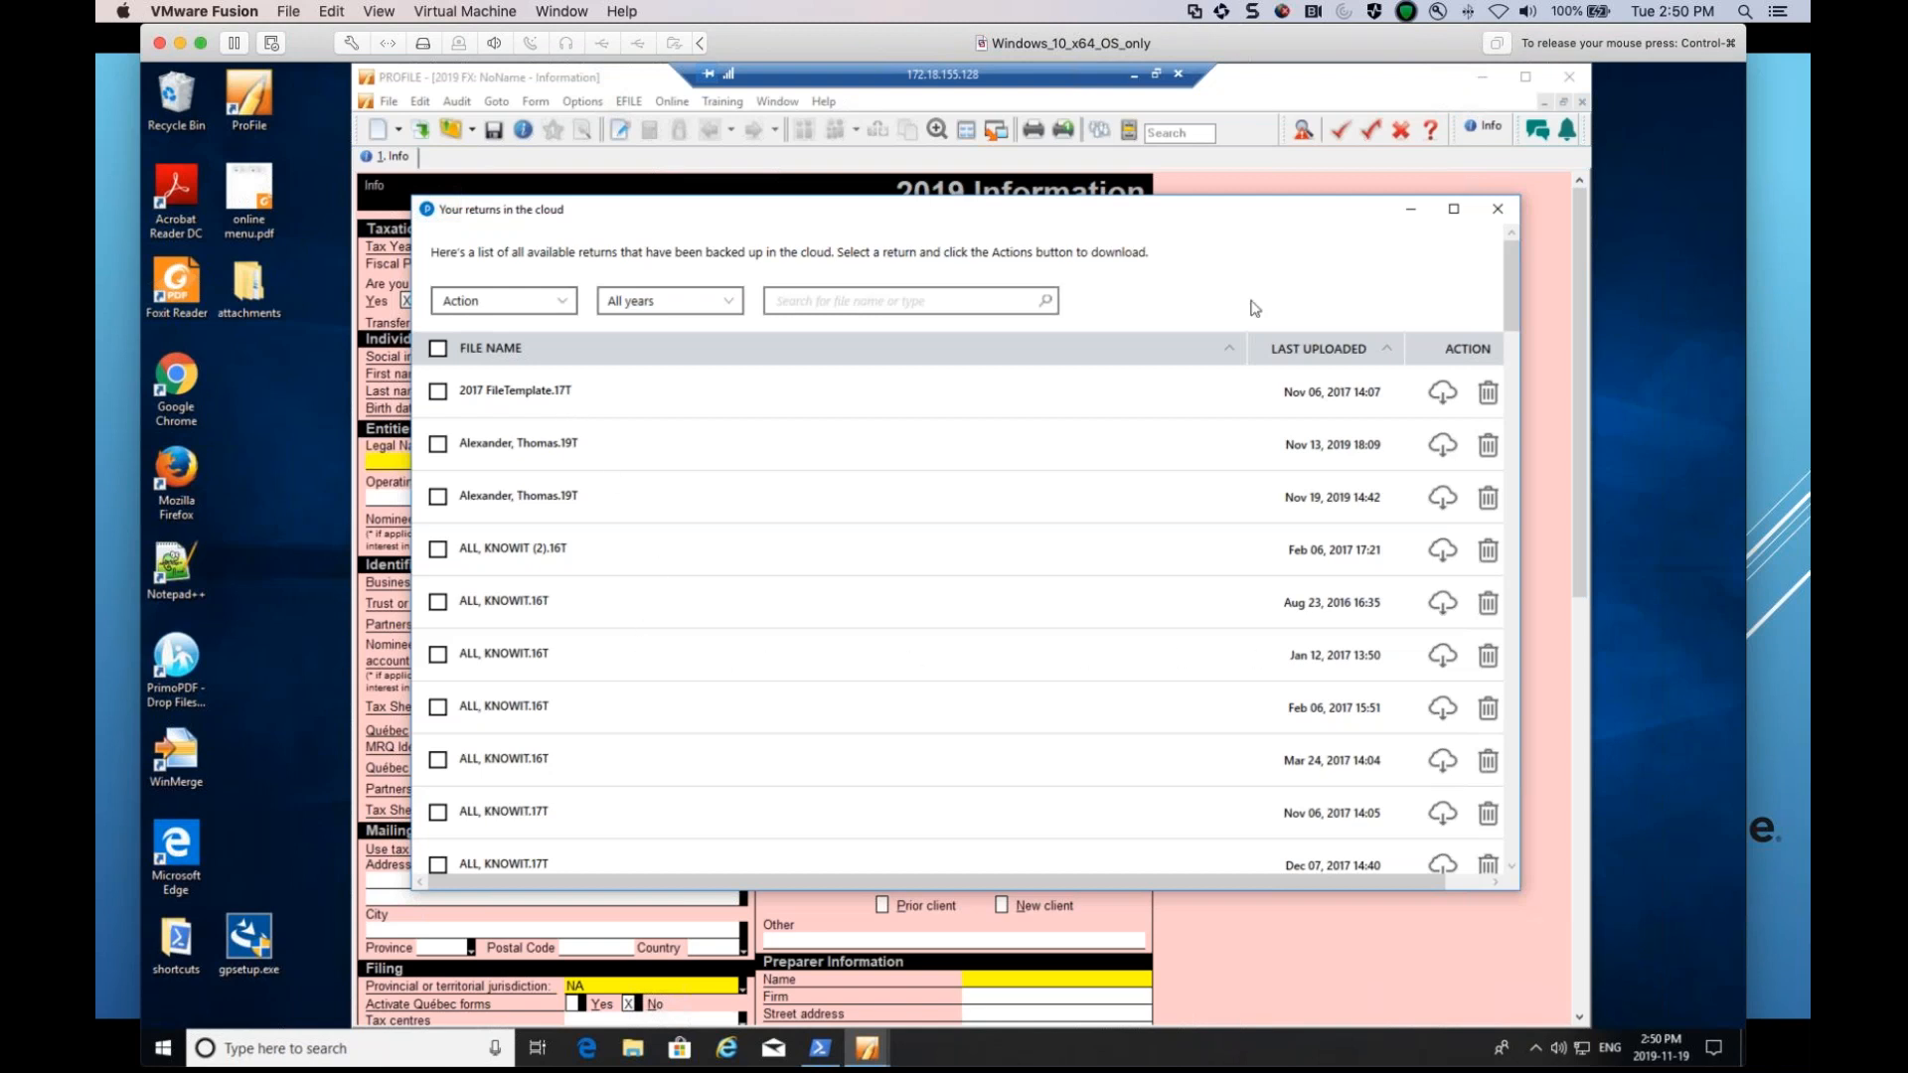
{"action": "left_click_drag", "start_coordinate": [1515, 285], "coordinate": [1514, 349]}
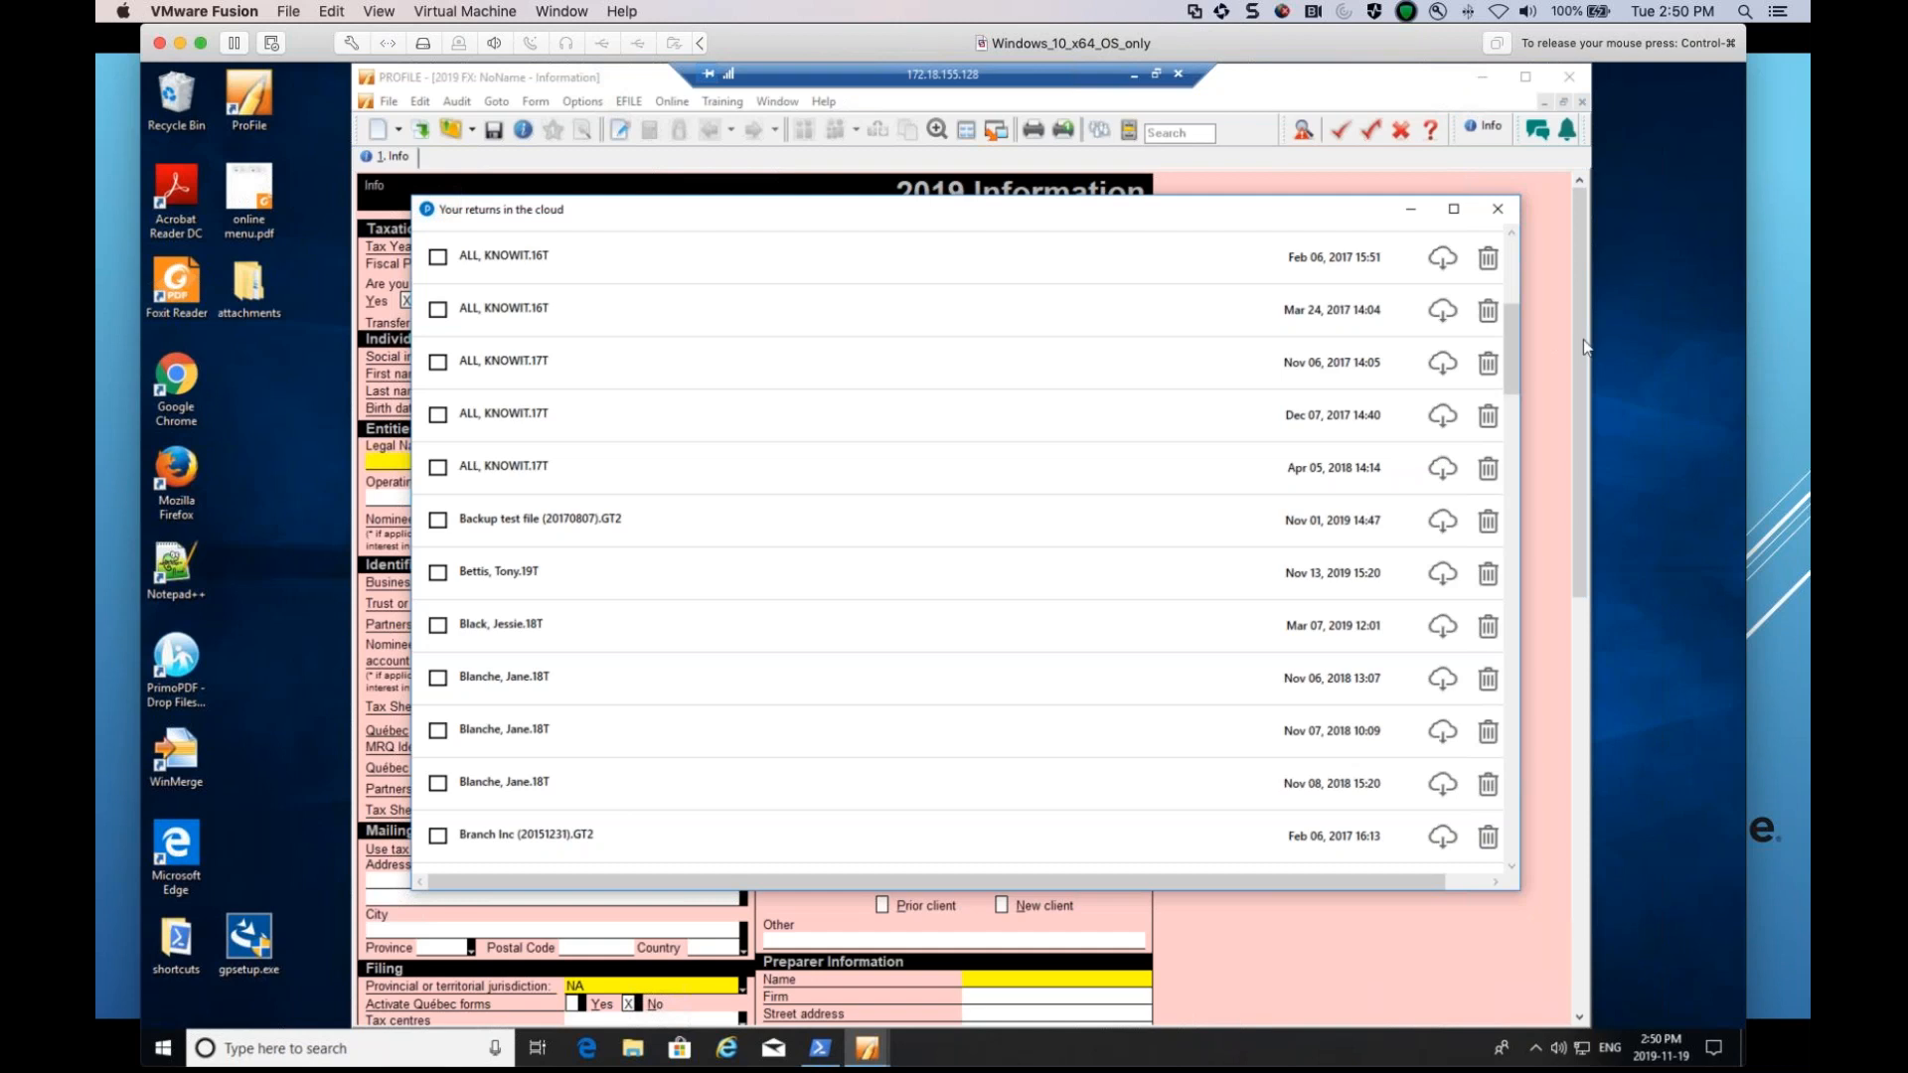
{"action": "left_click_drag", "start_coordinate": [1512, 378], "coordinate": [1556, 682]}
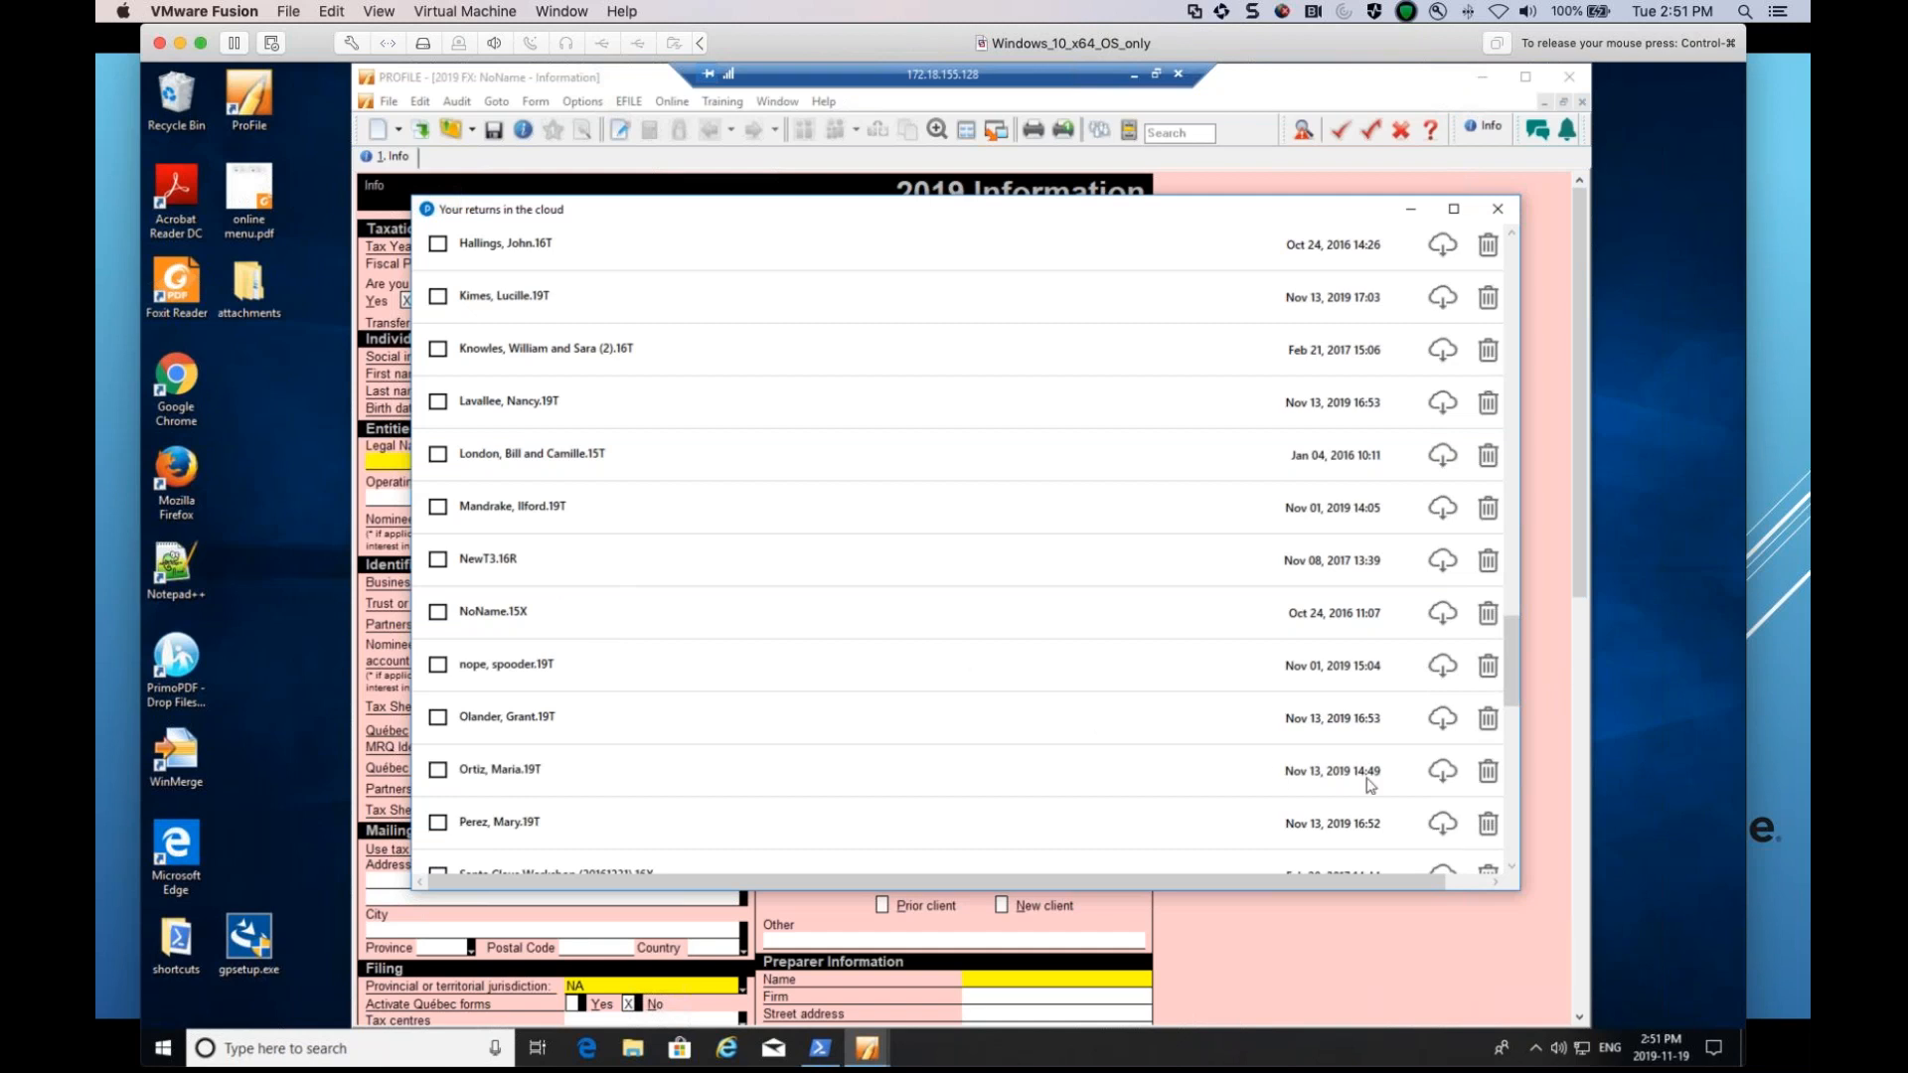
{"action": "left_click_drag", "start_coordinate": [1513, 683], "coordinate": [1520, 853]}
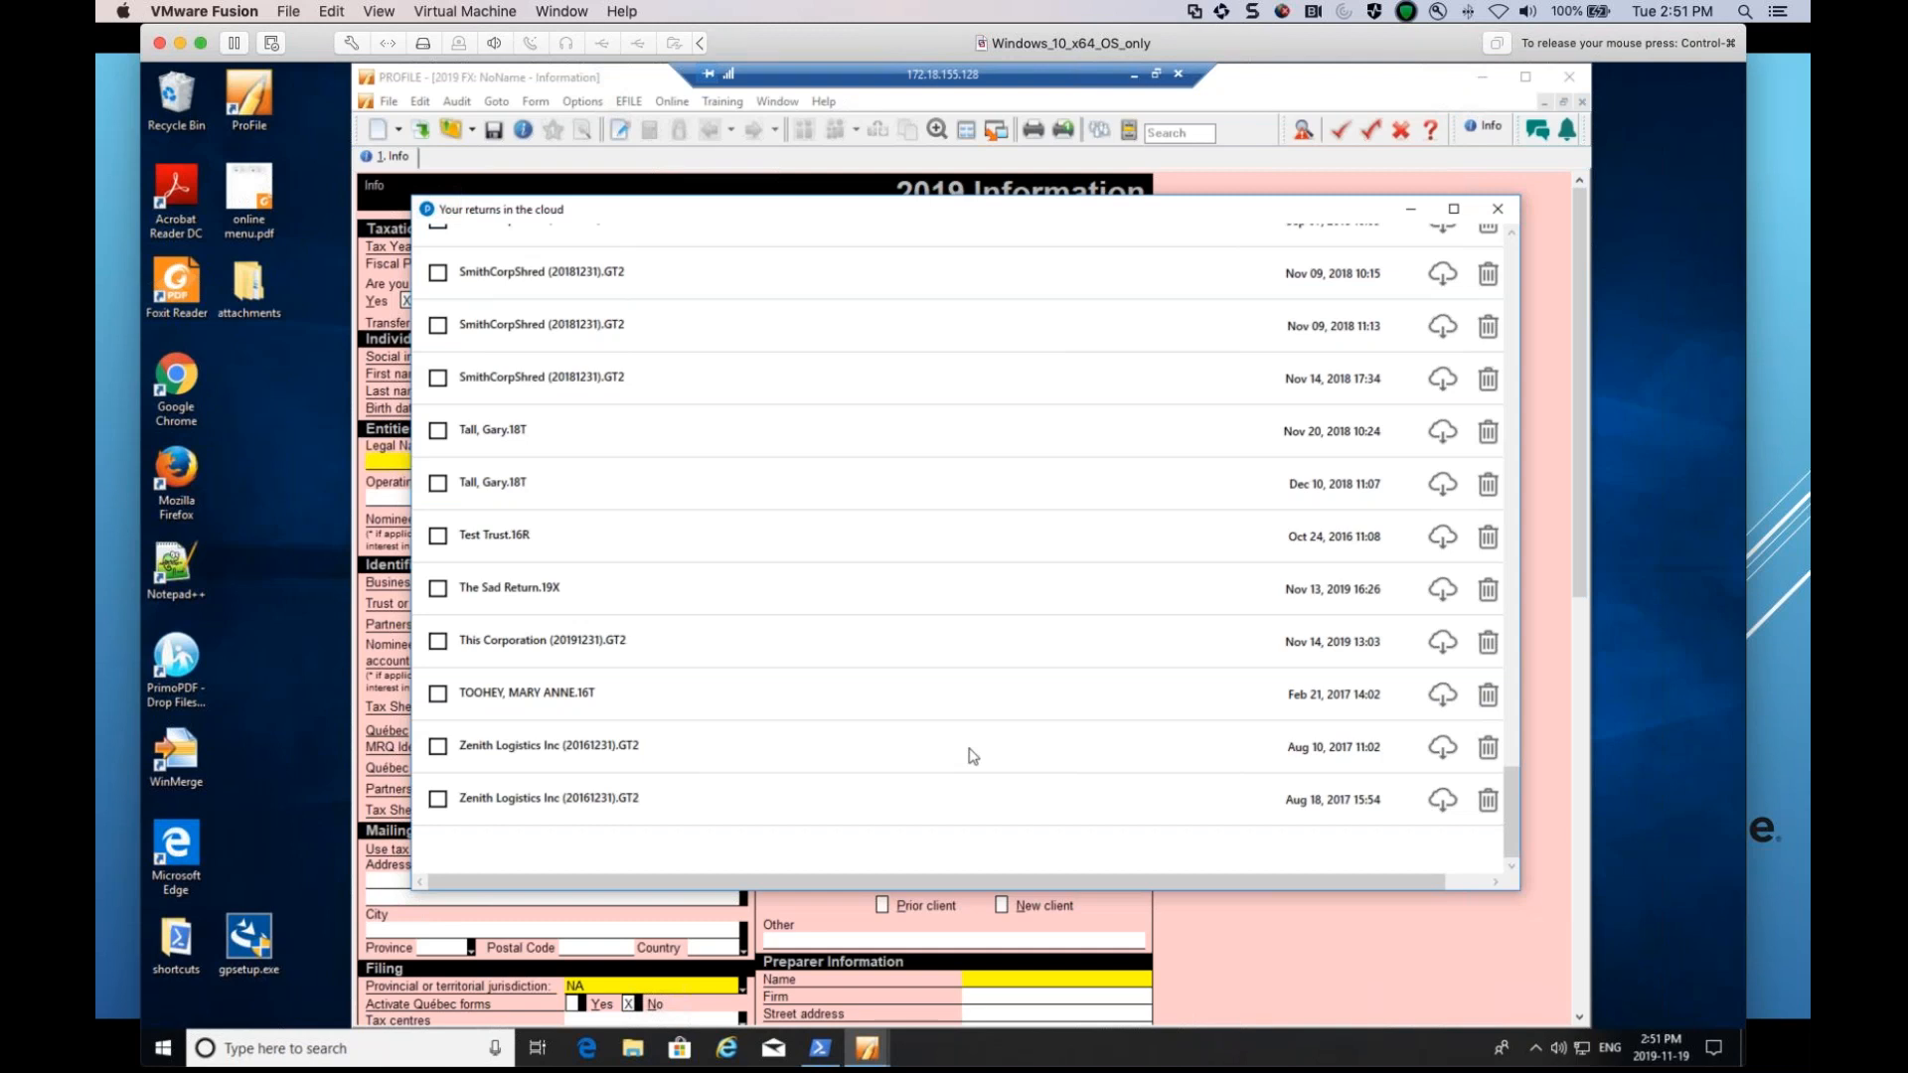
{"action": "left_click_drag", "start_coordinate": [1512, 771], "coordinate": [1511, 235]}
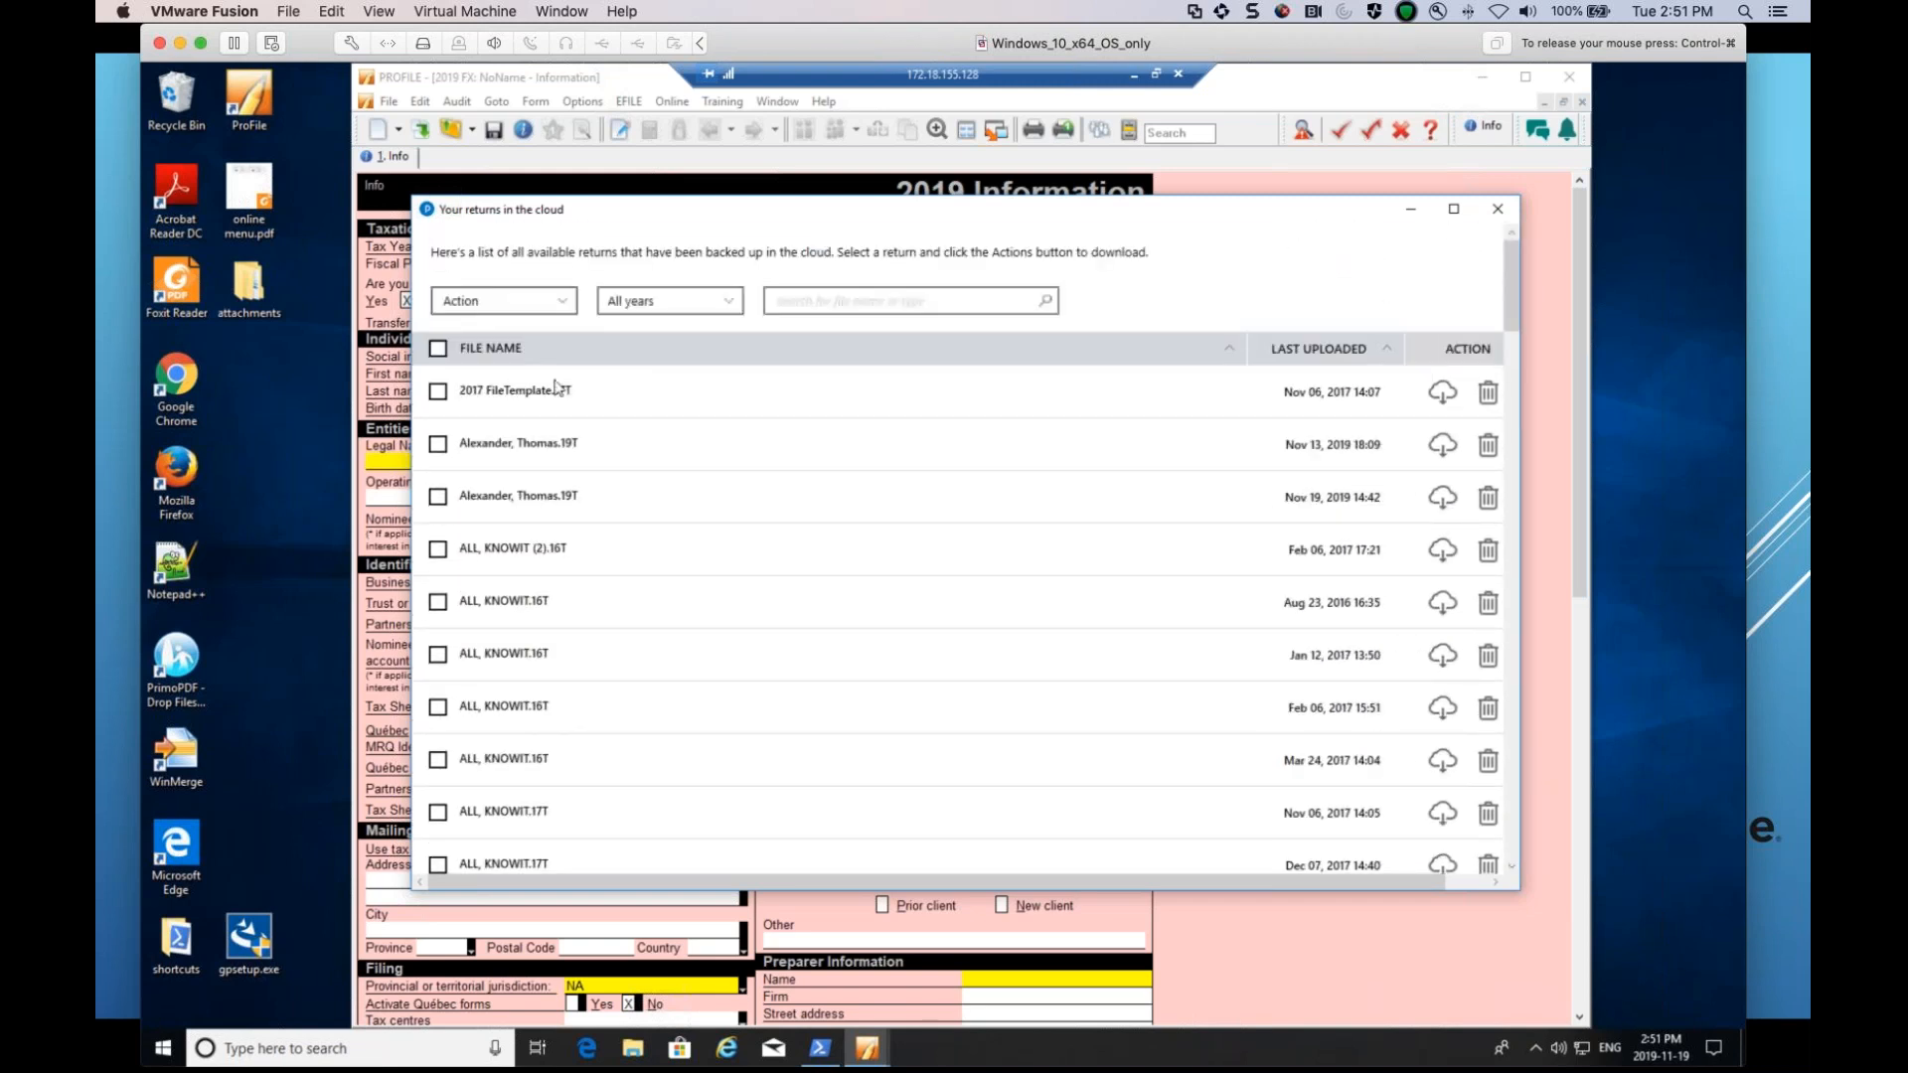
Select 2017 FileTemplate.17T in the cloud list and examine the bulk actions, the year filter and the file search.
{"action": "left_click", "coordinate": [442, 395]}
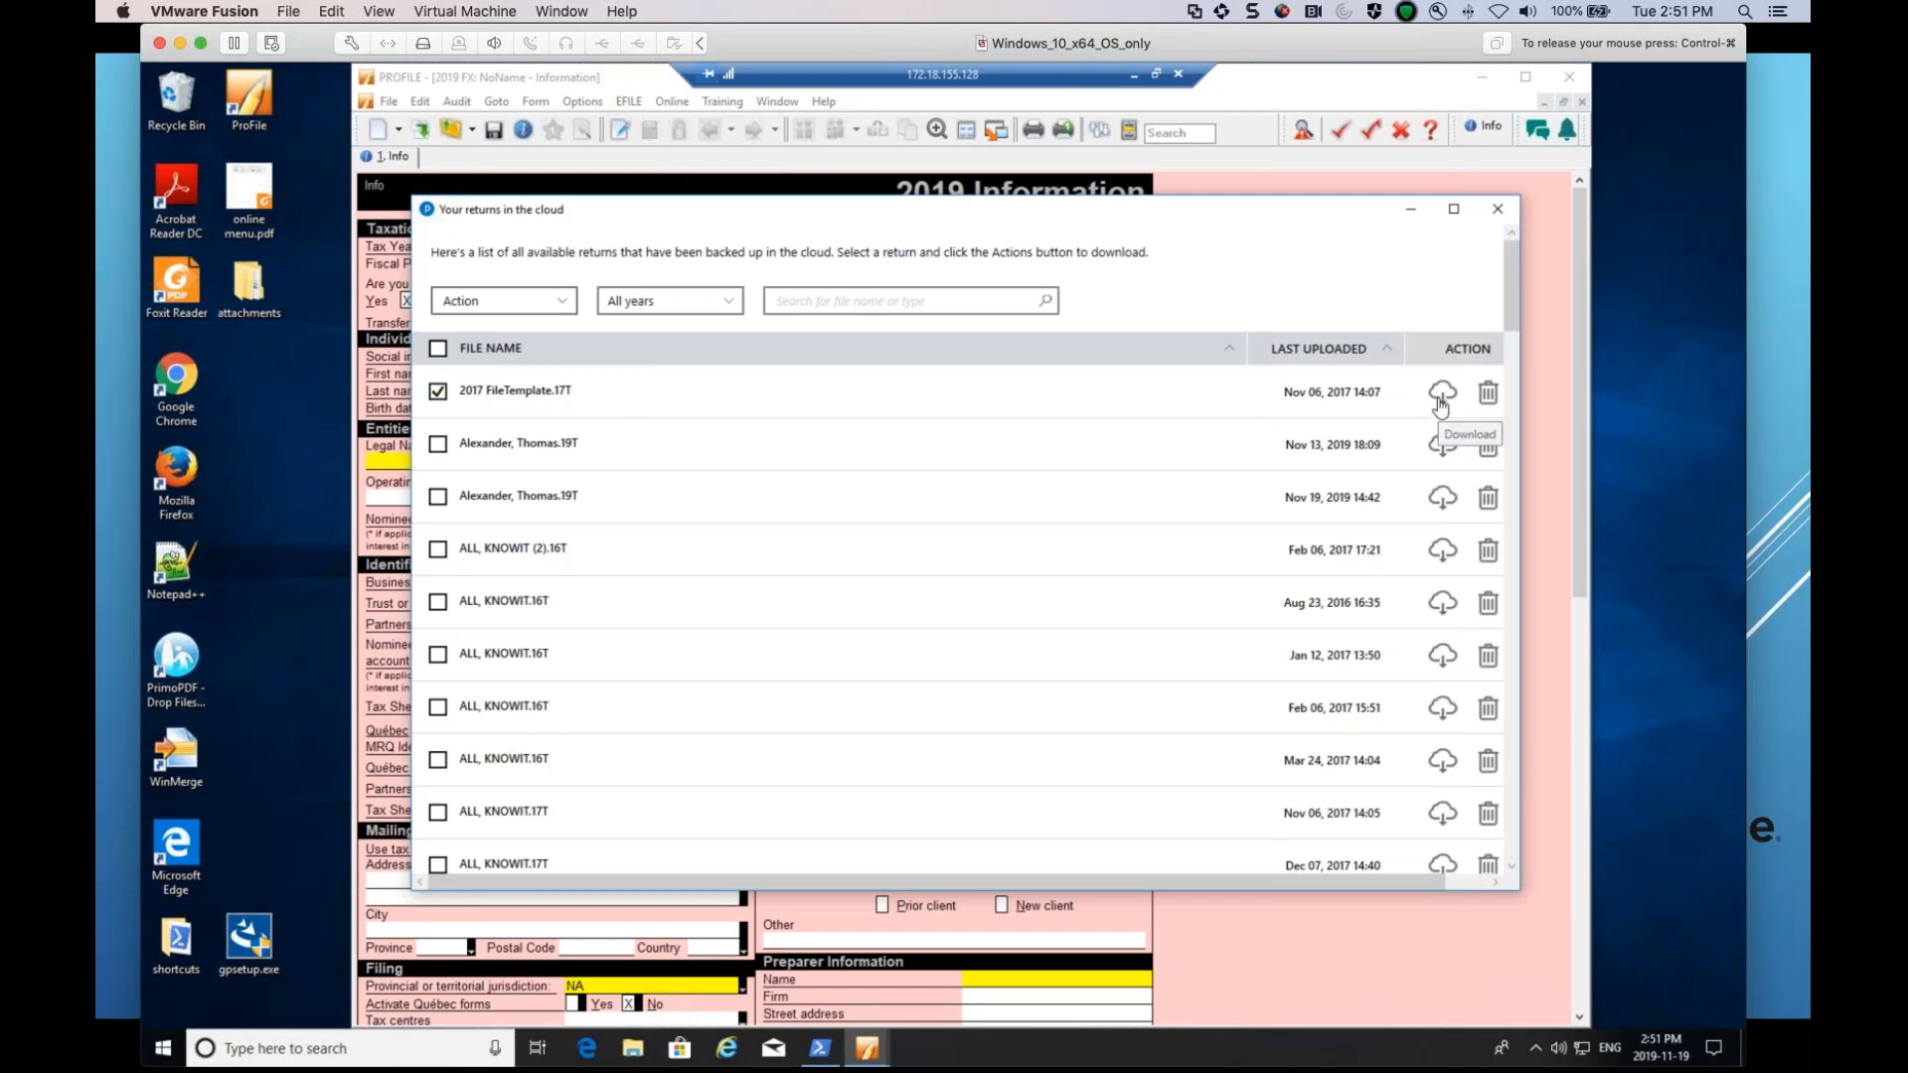
{"action": "left_click", "coordinate": [570, 312]}
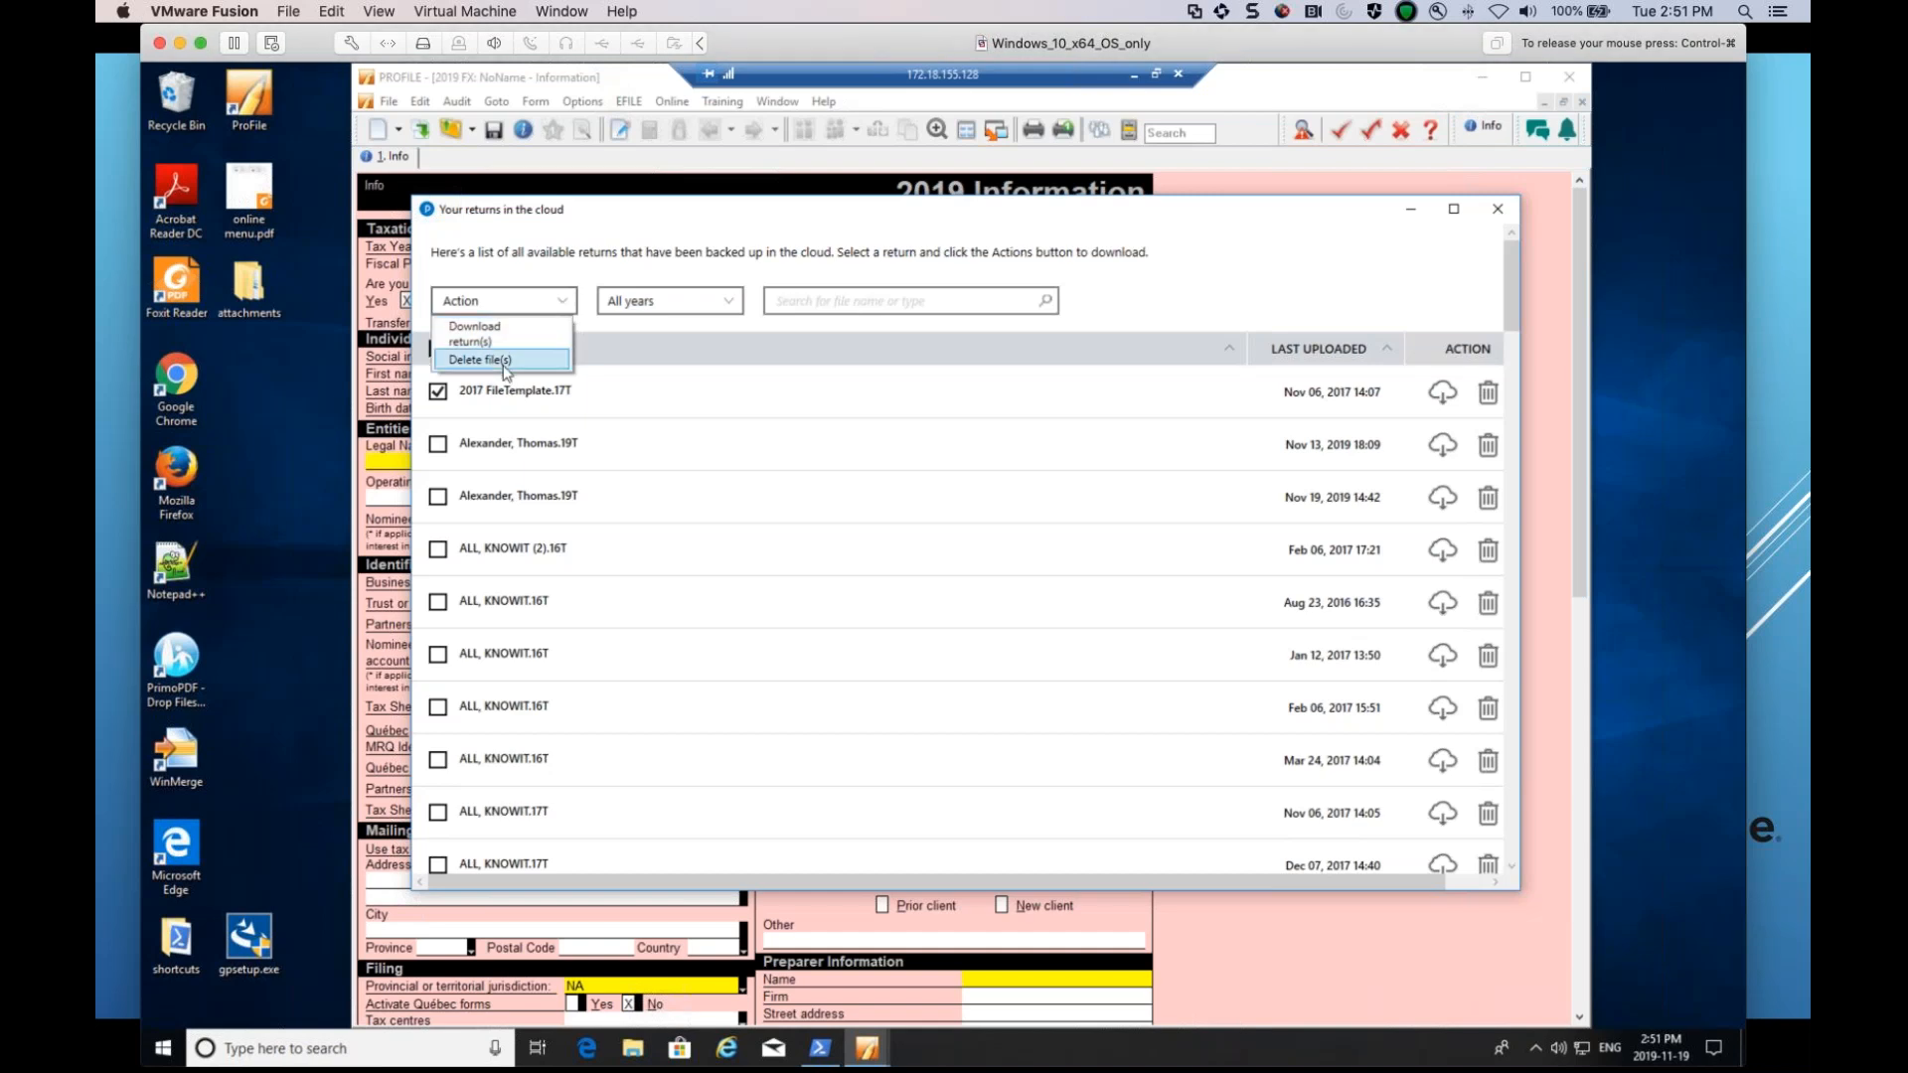
{"action": "left_click", "coordinate": [652, 338]}
{"action": "left_click", "coordinate": [737, 310]}
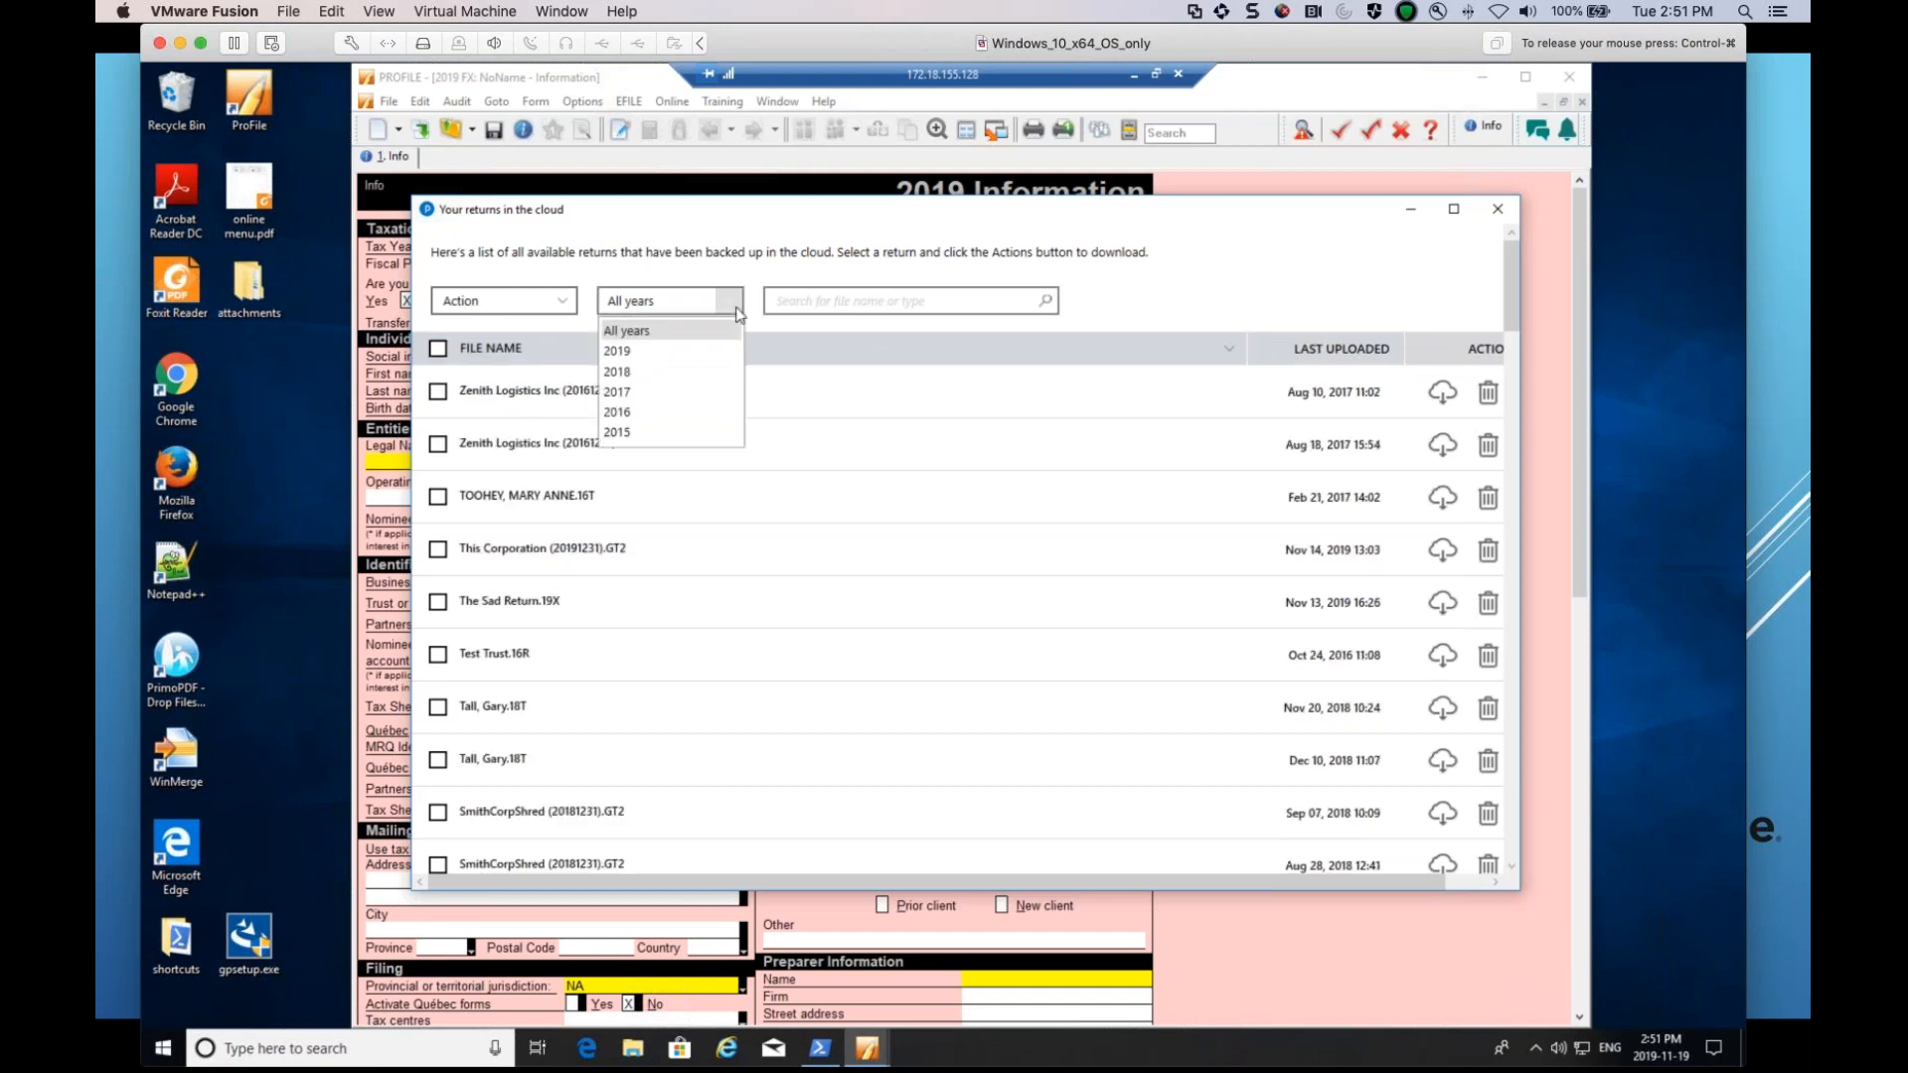
{"action": "left_click", "coordinate": [977, 300]}
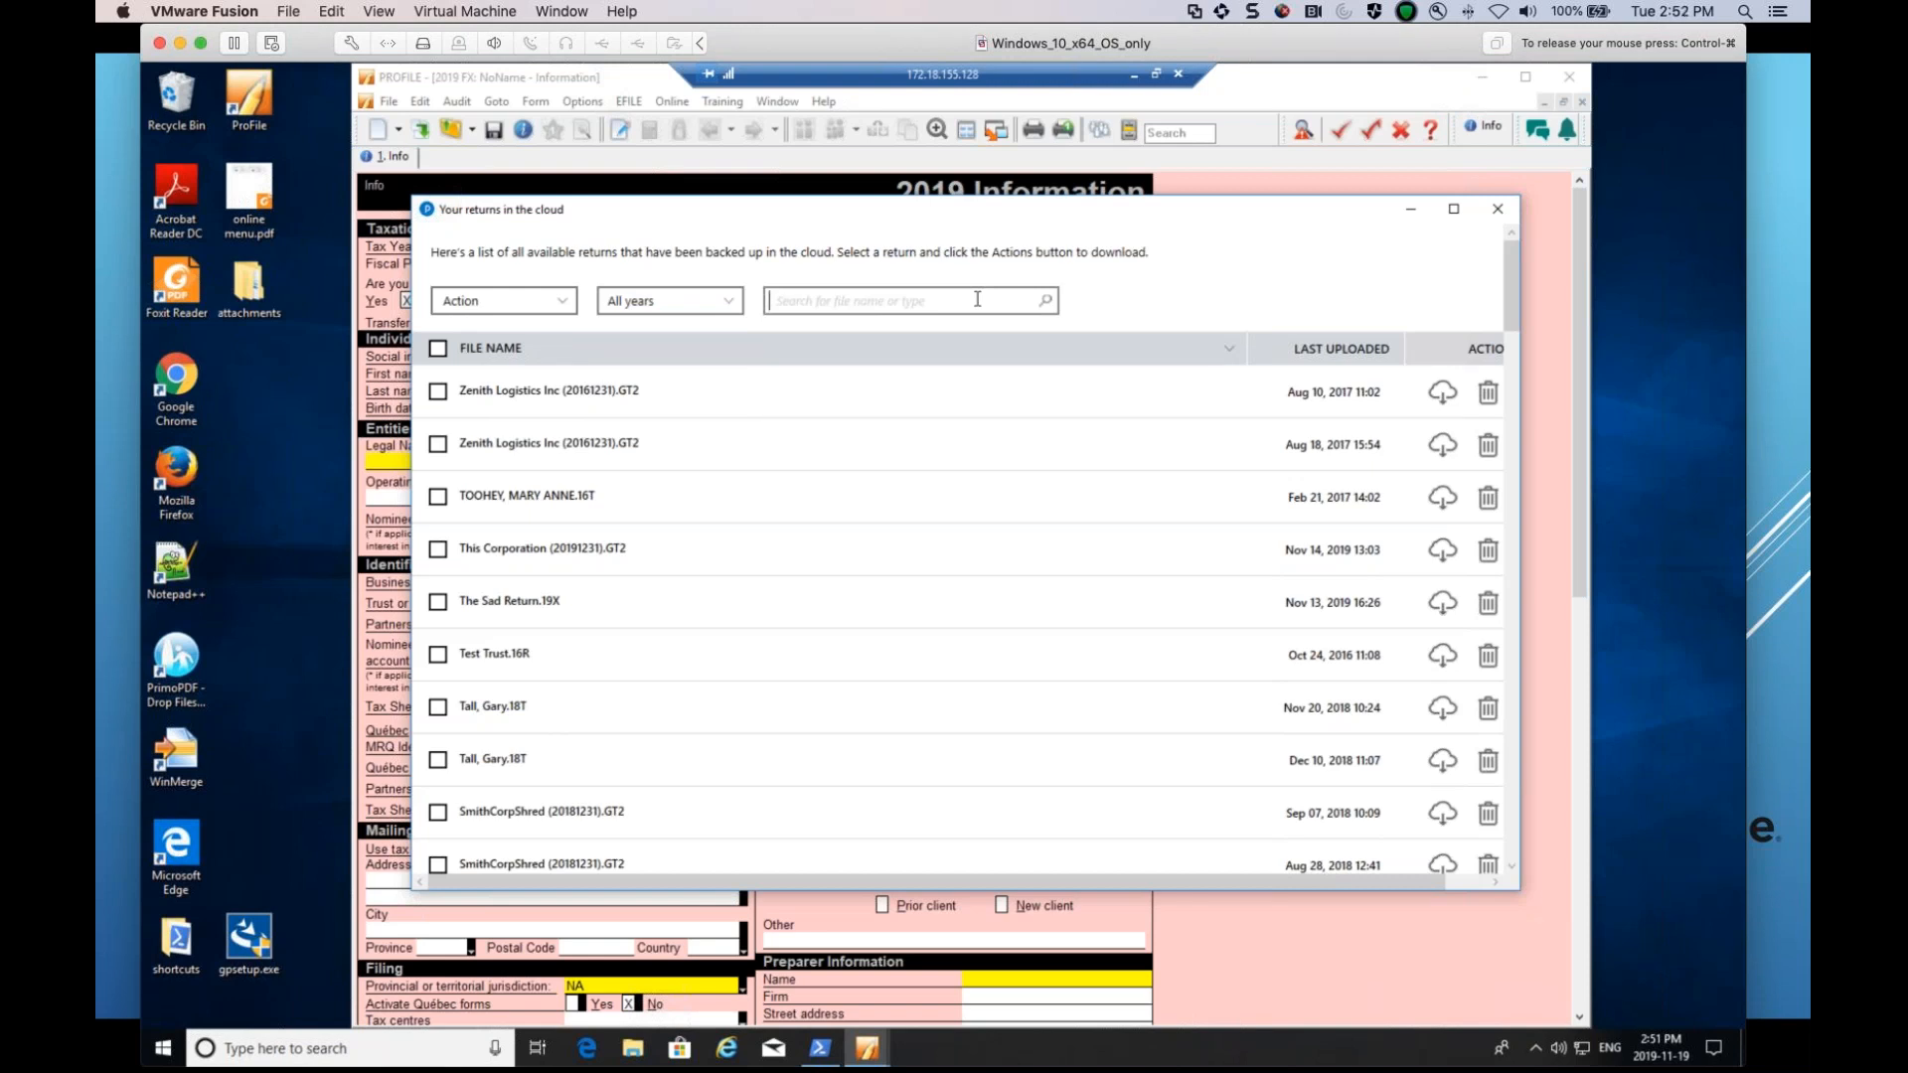
Select the first five returns in the cloud list, check the bulk download and delete actions, and close the list.
{"action": "left_click", "coordinate": [440, 394]}
{"action": "left_click", "coordinate": [438, 445]}
{"action": "left_click", "coordinate": [438, 497]}
{"action": "left_click", "coordinate": [438, 550]}
{"action": "left_click", "coordinate": [438, 602]}
{"action": "left_click", "coordinate": [564, 302]}
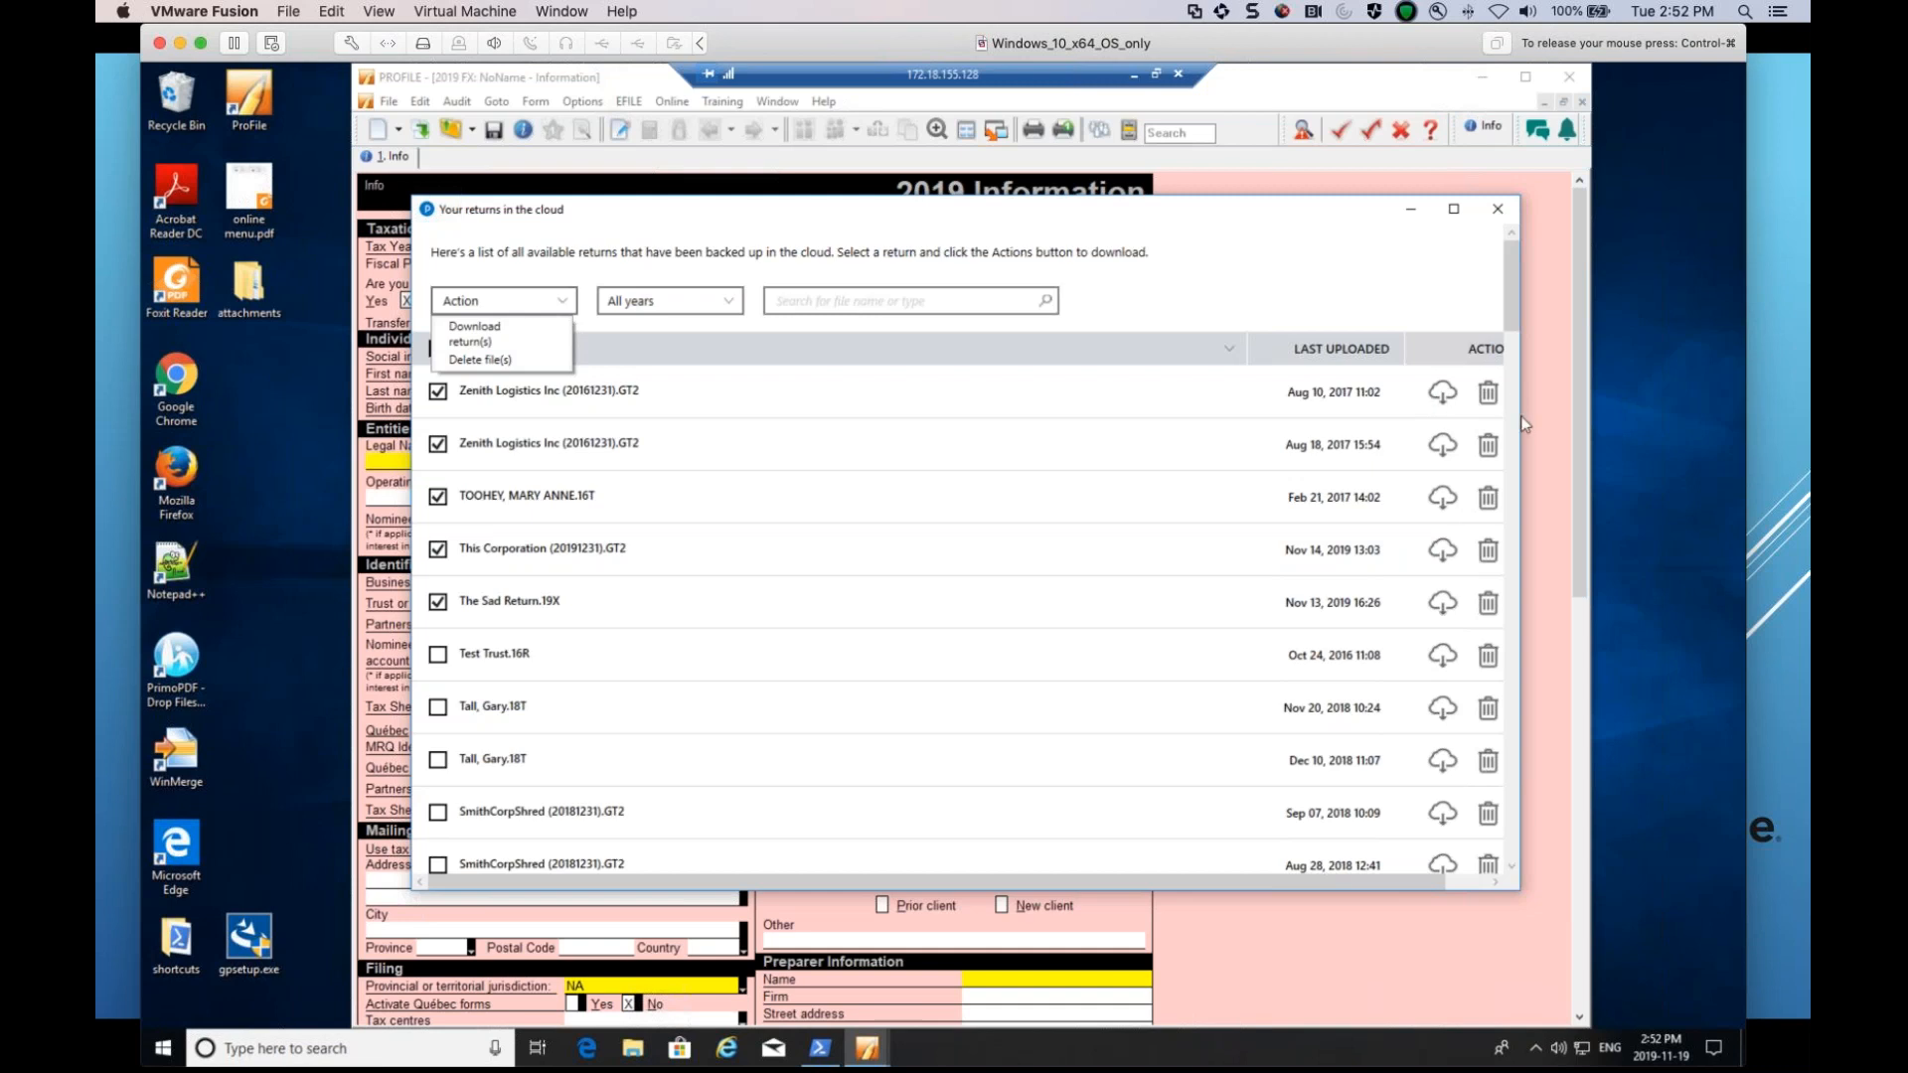
{"action": "left_click_drag", "start_coordinate": [1527, 424], "coordinate": [1590, 411]}
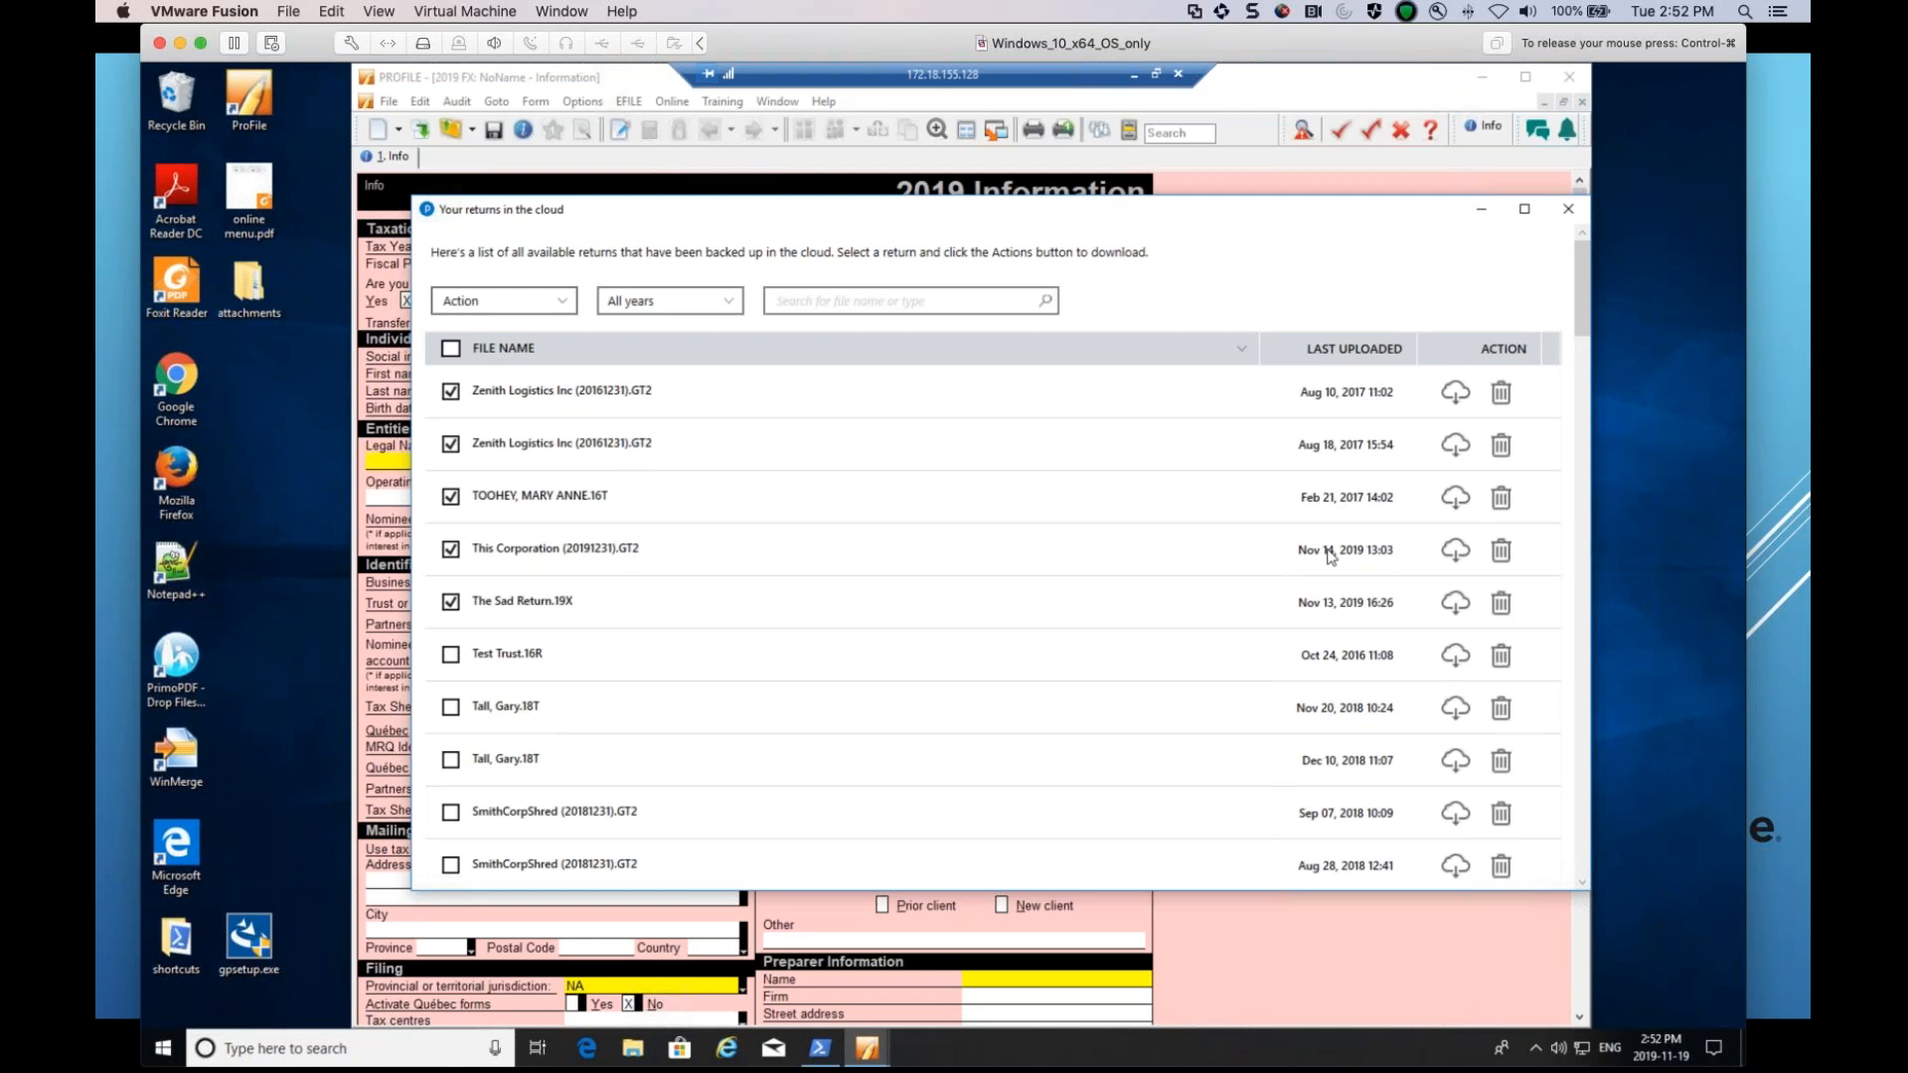
{"action": "left_click", "coordinate": [1568, 209]}
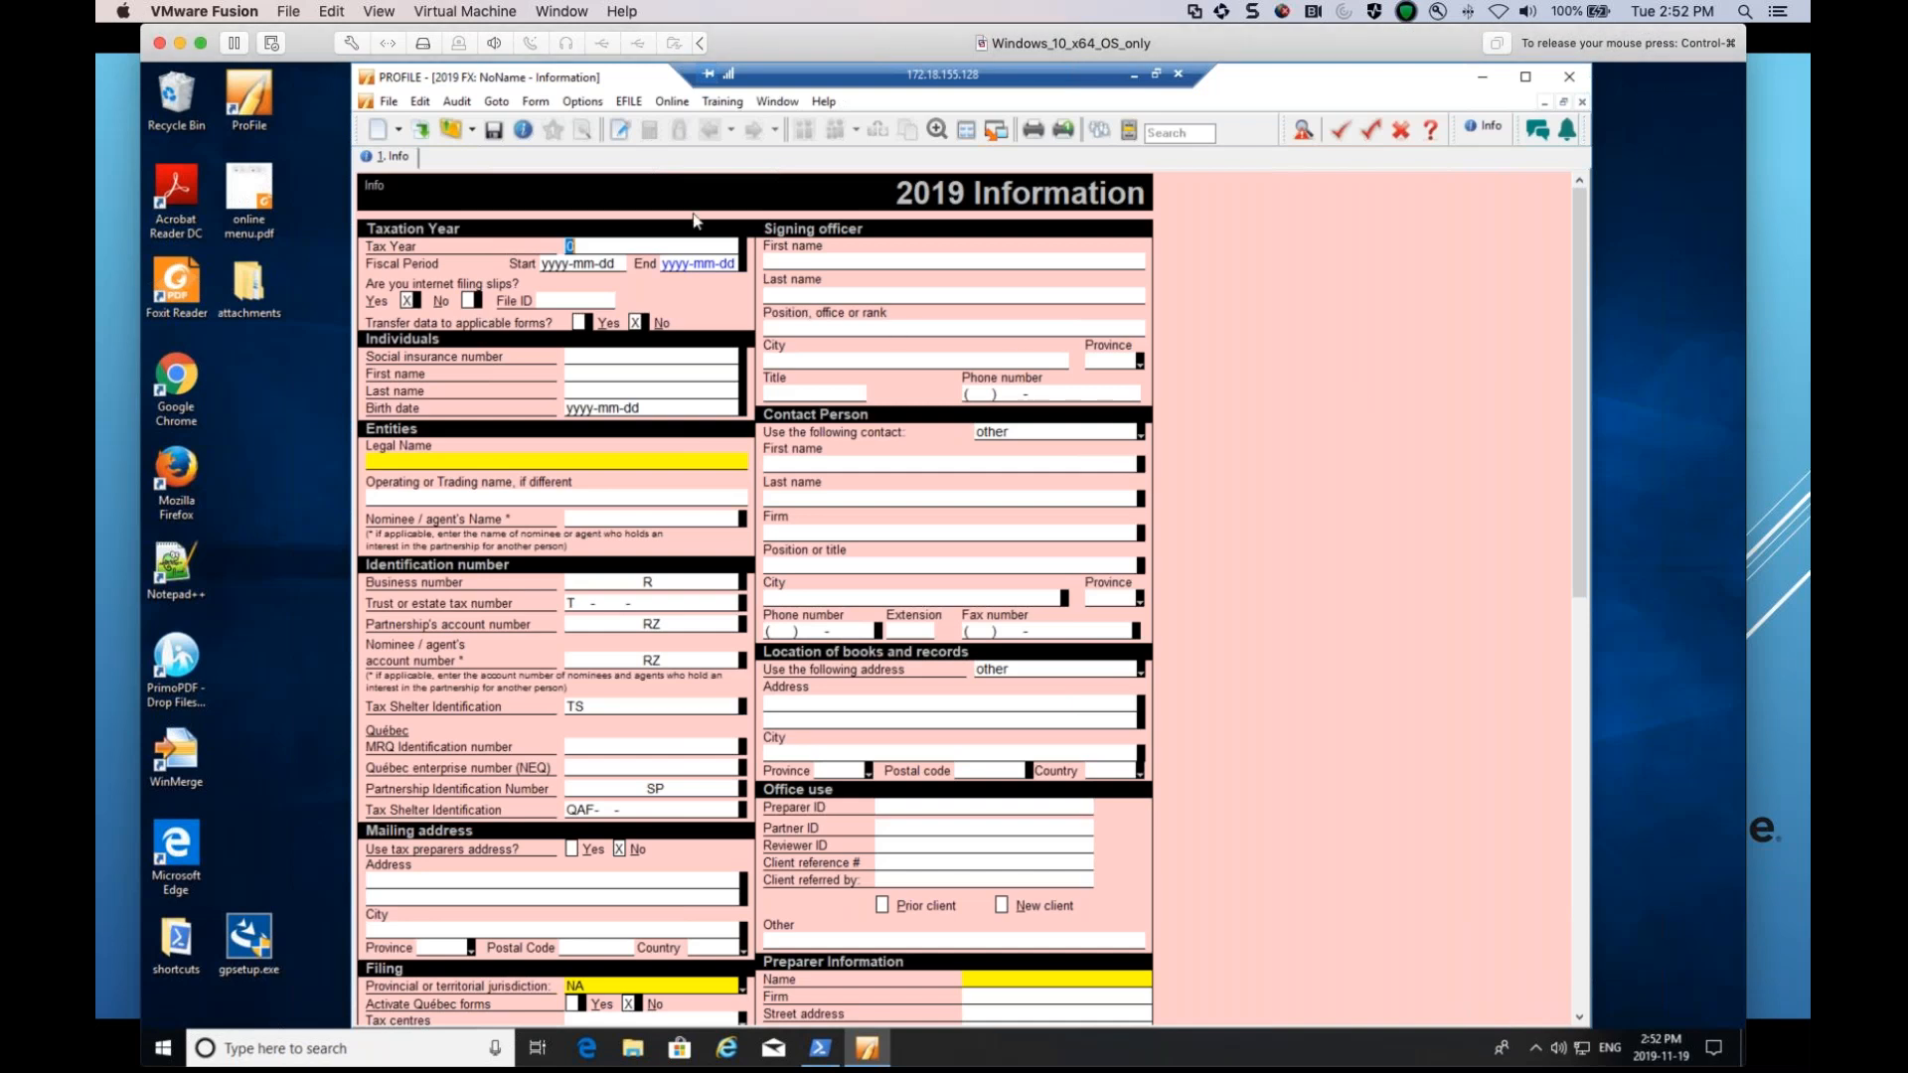
Check the Backup to Cloud setting and status in the open FX return's file properties, and close them.
{"action": "left_click", "coordinate": [389, 104]}
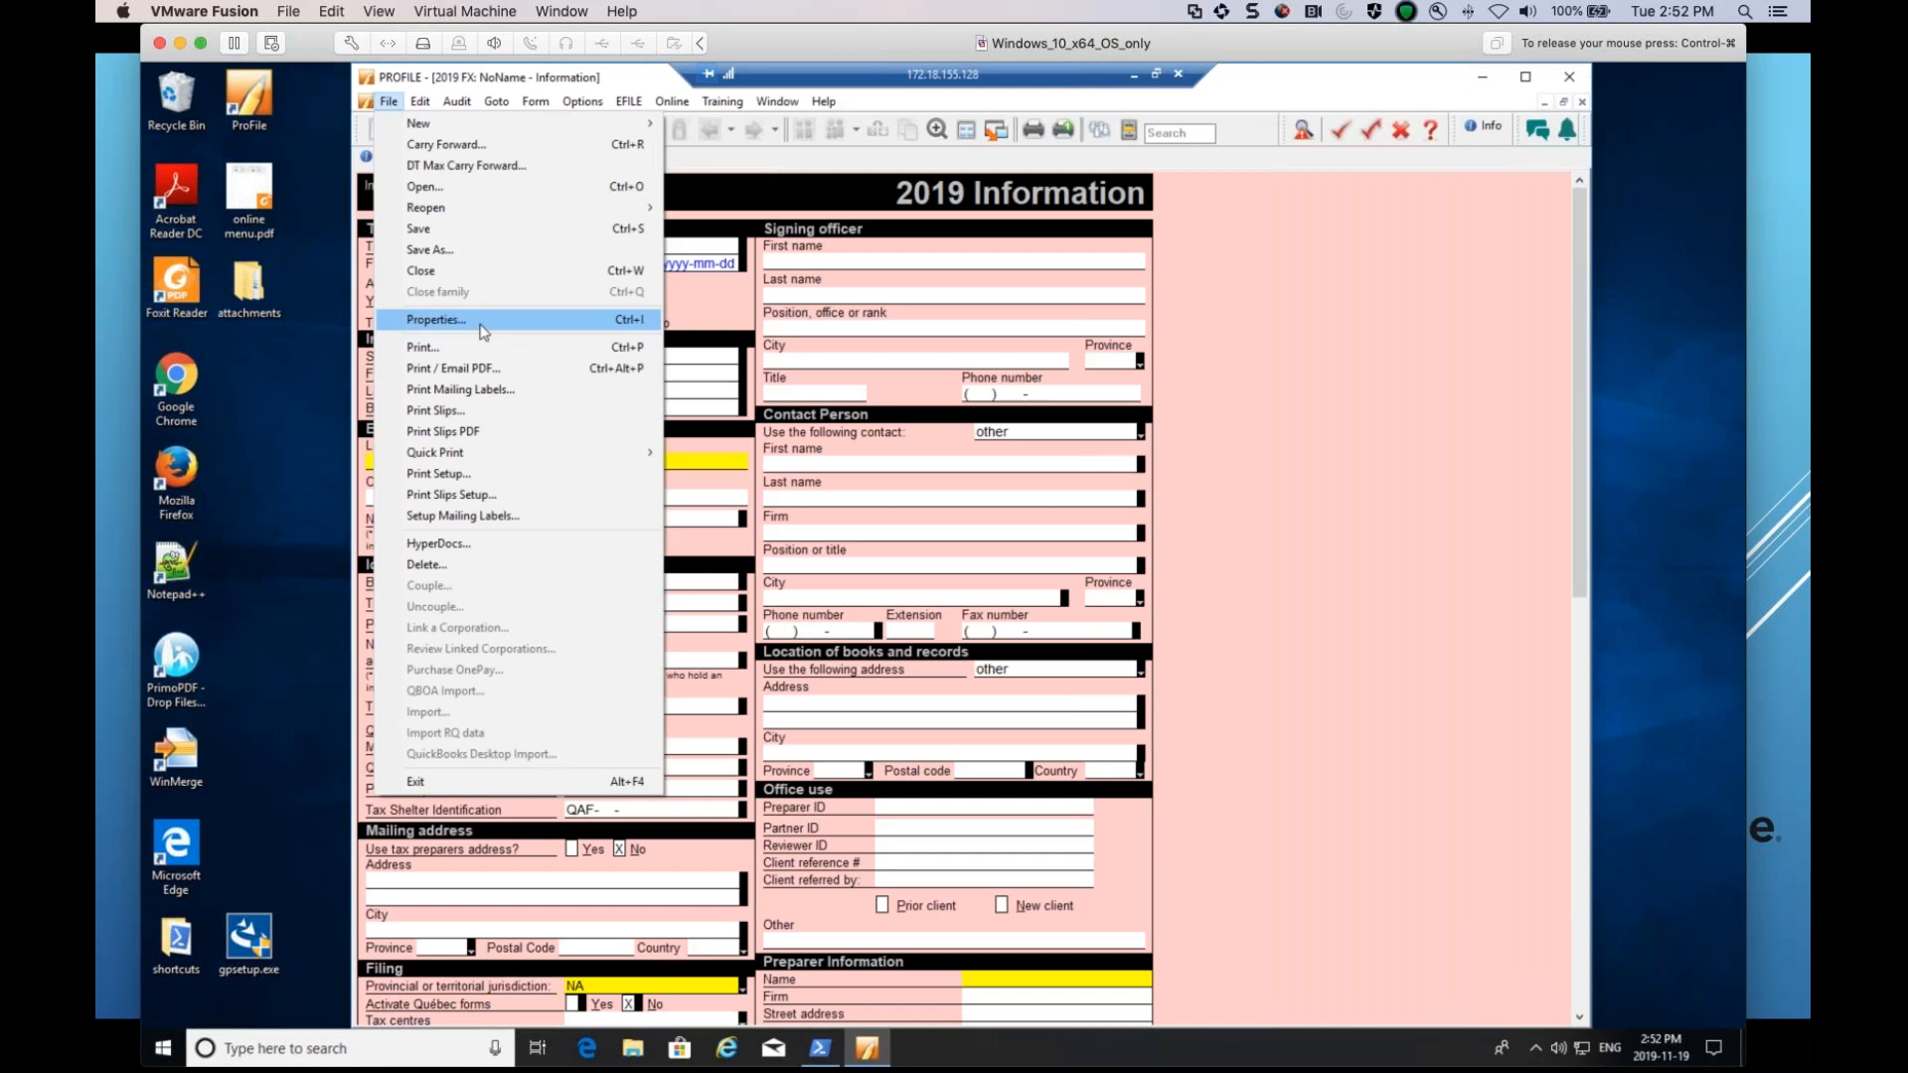
{"action": "left_click", "coordinate": [482, 327]}
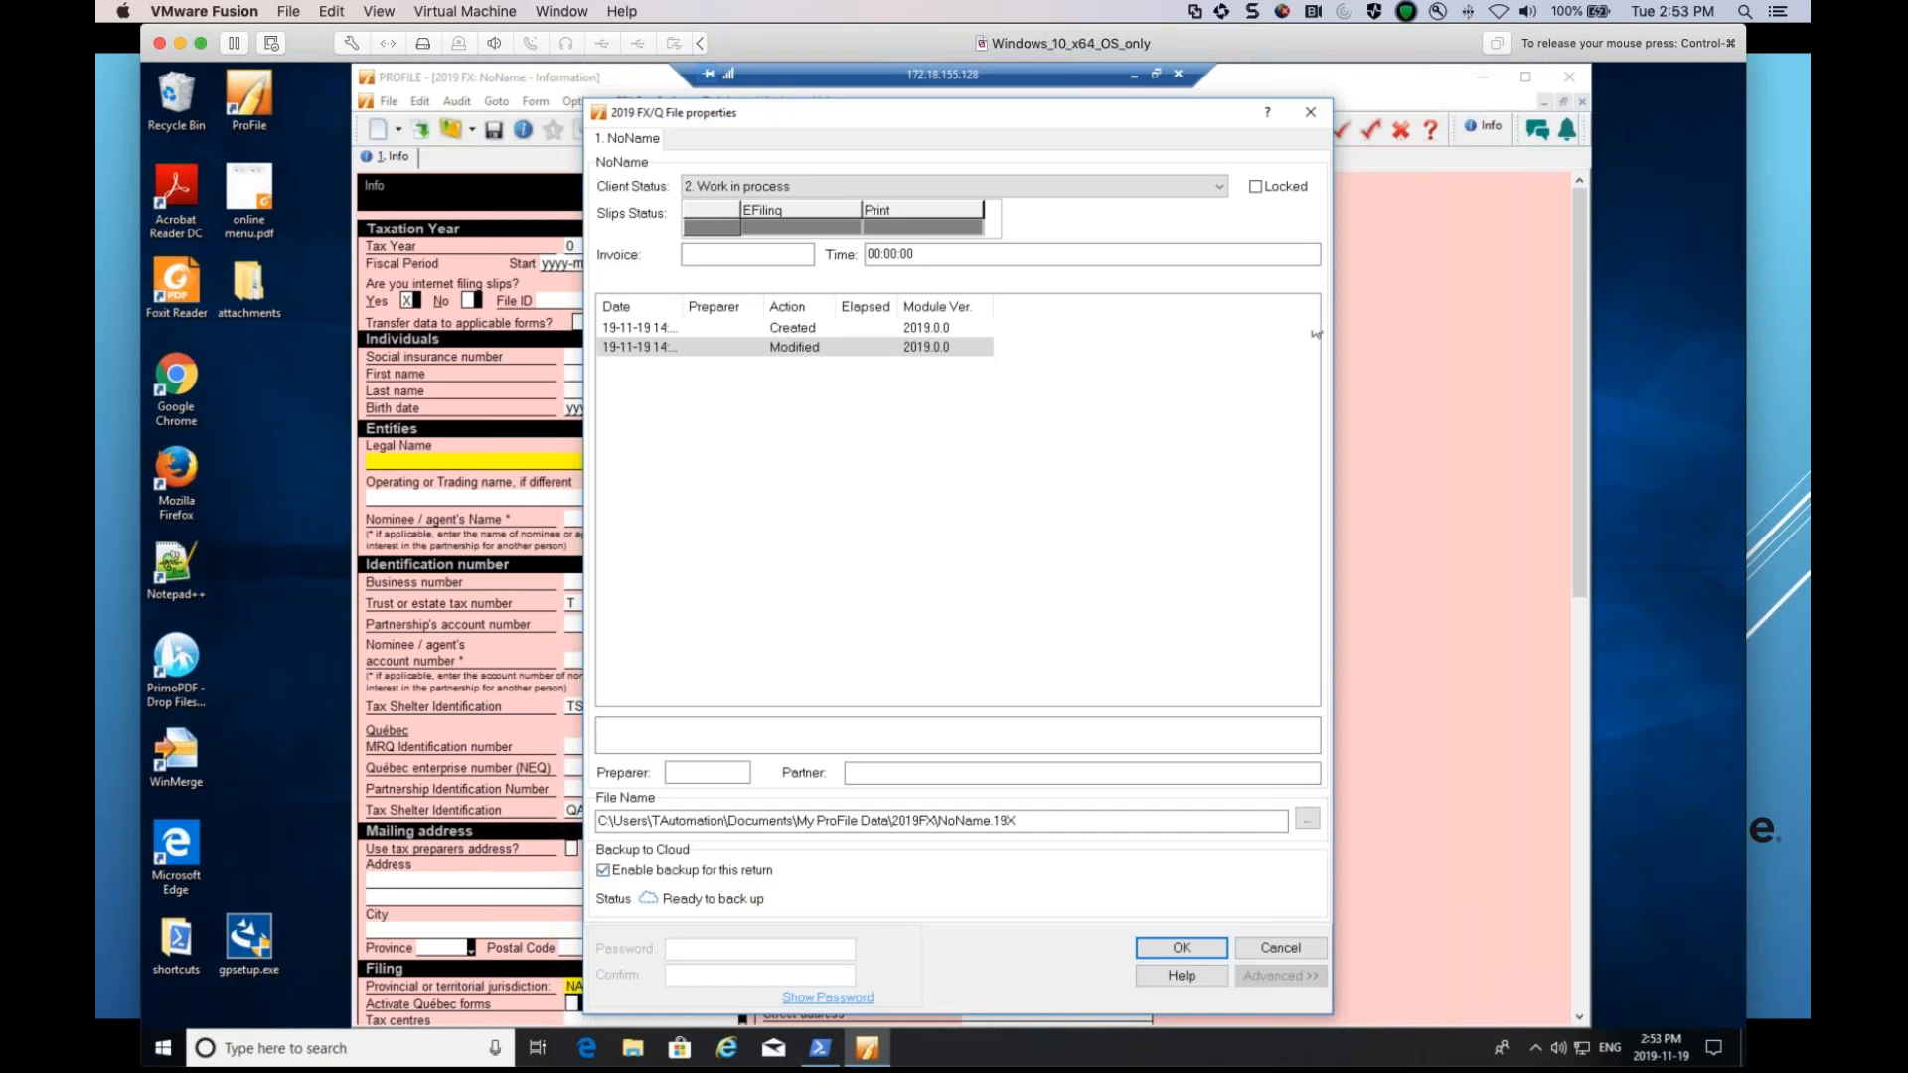
{"action": "left_click", "coordinate": [1311, 113]}
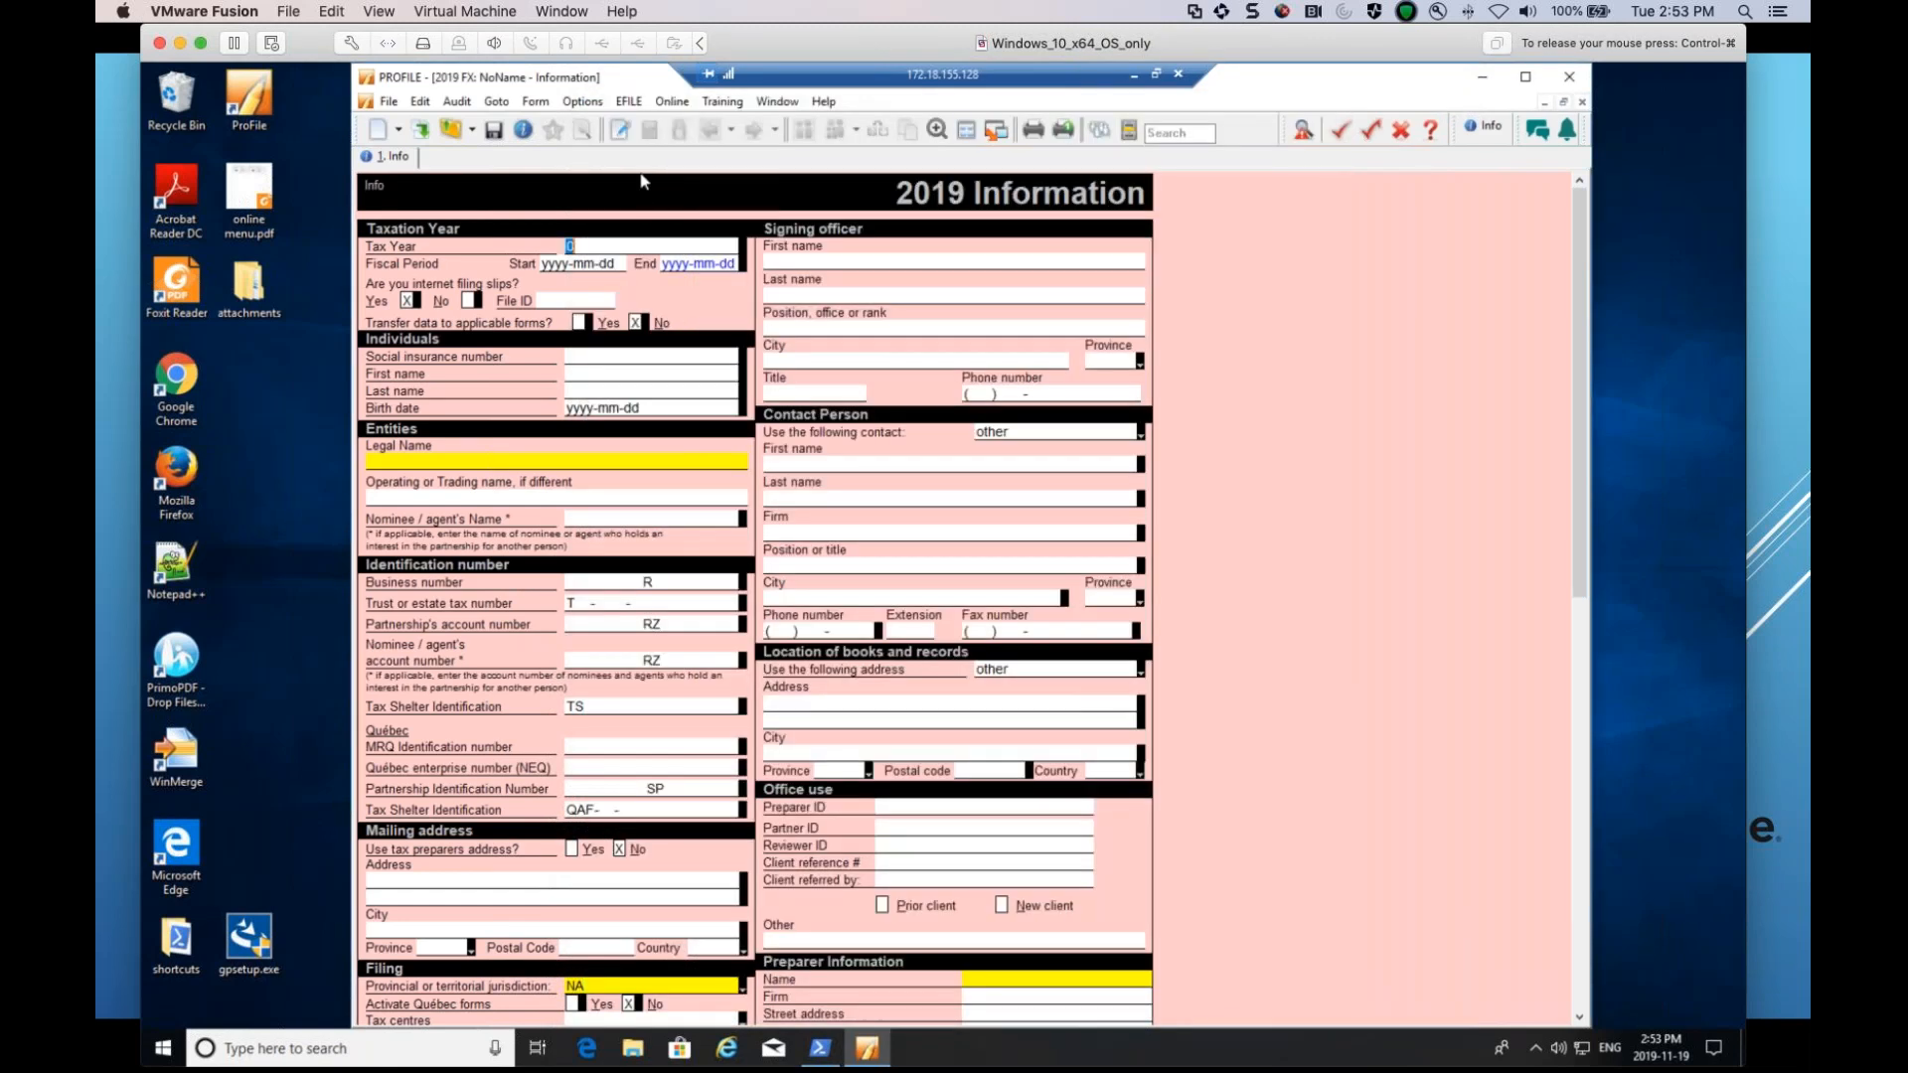
Open the Hub, select the first four T1 clients, check the cloud backup action for them, and close the Hub.
{"action": "left_click", "coordinate": [496, 101]}
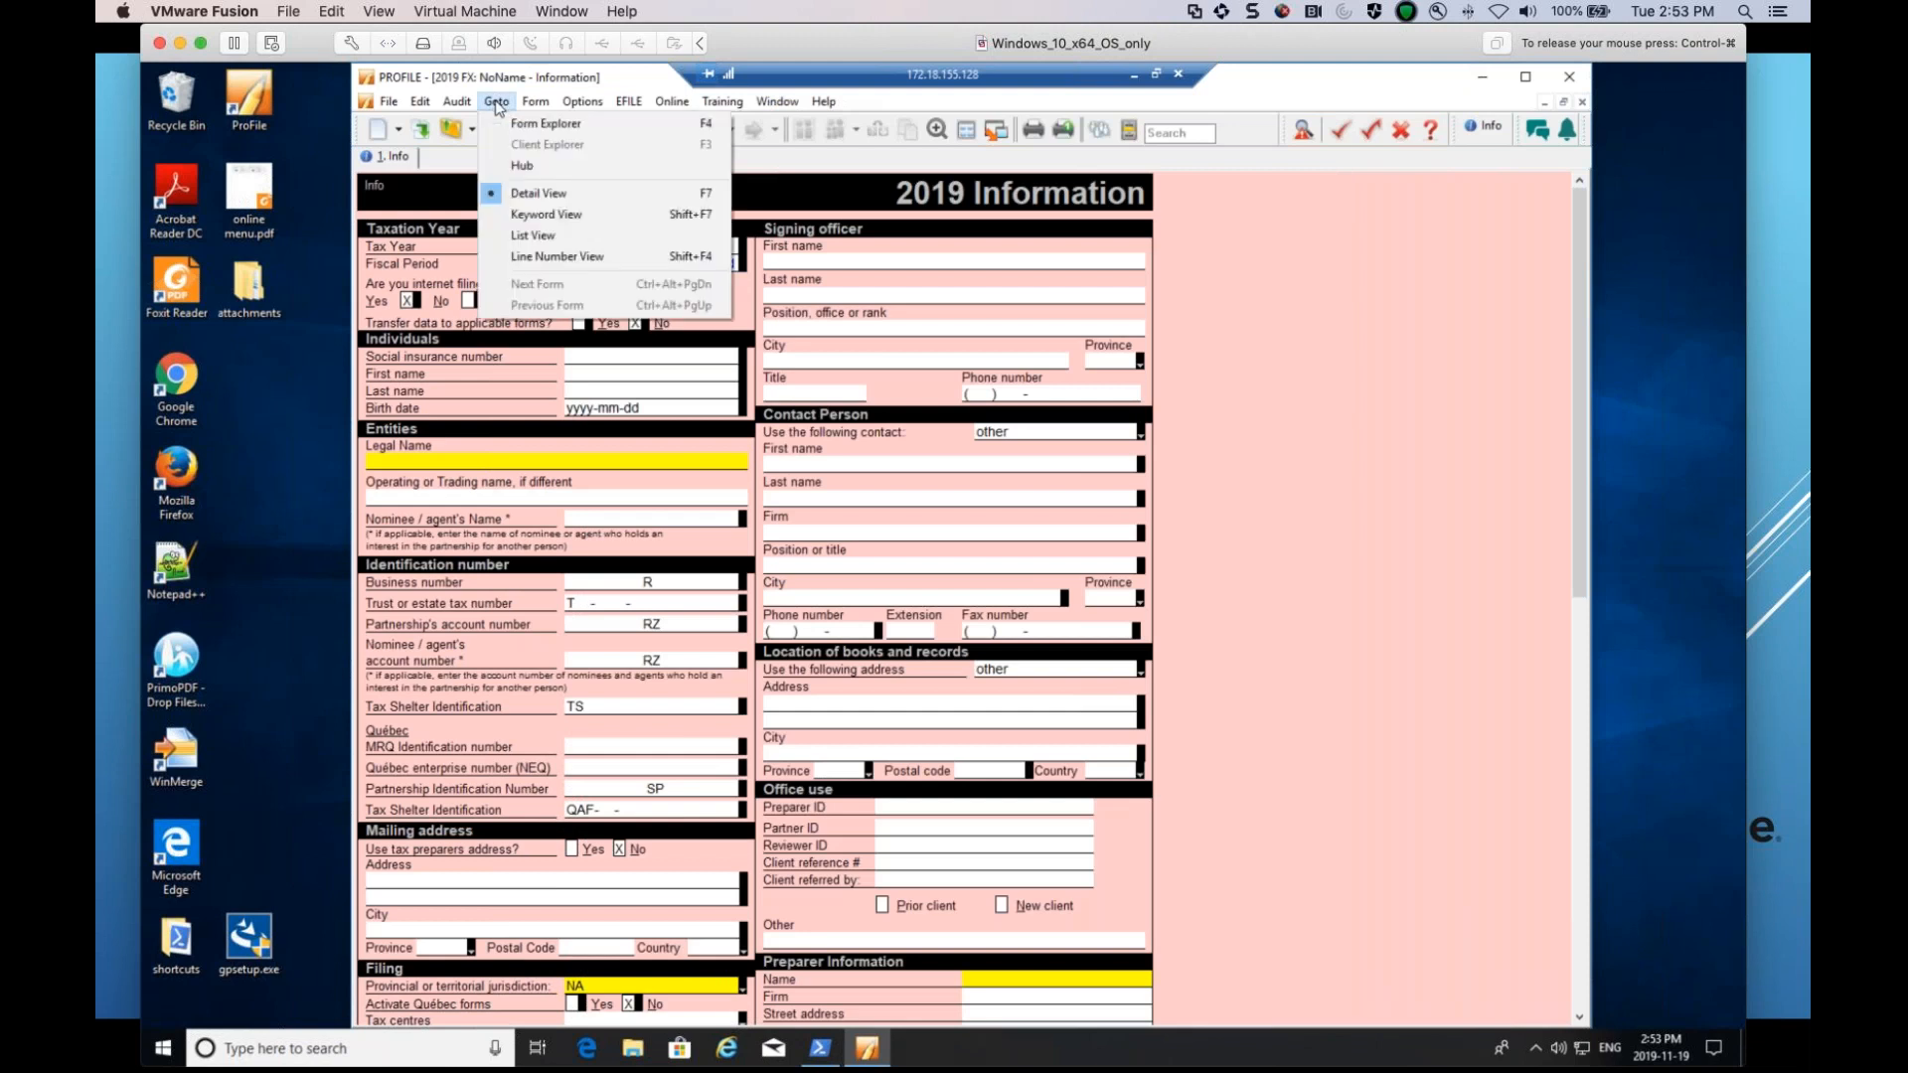
{"action": "left_click", "coordinate": [544, 171]}
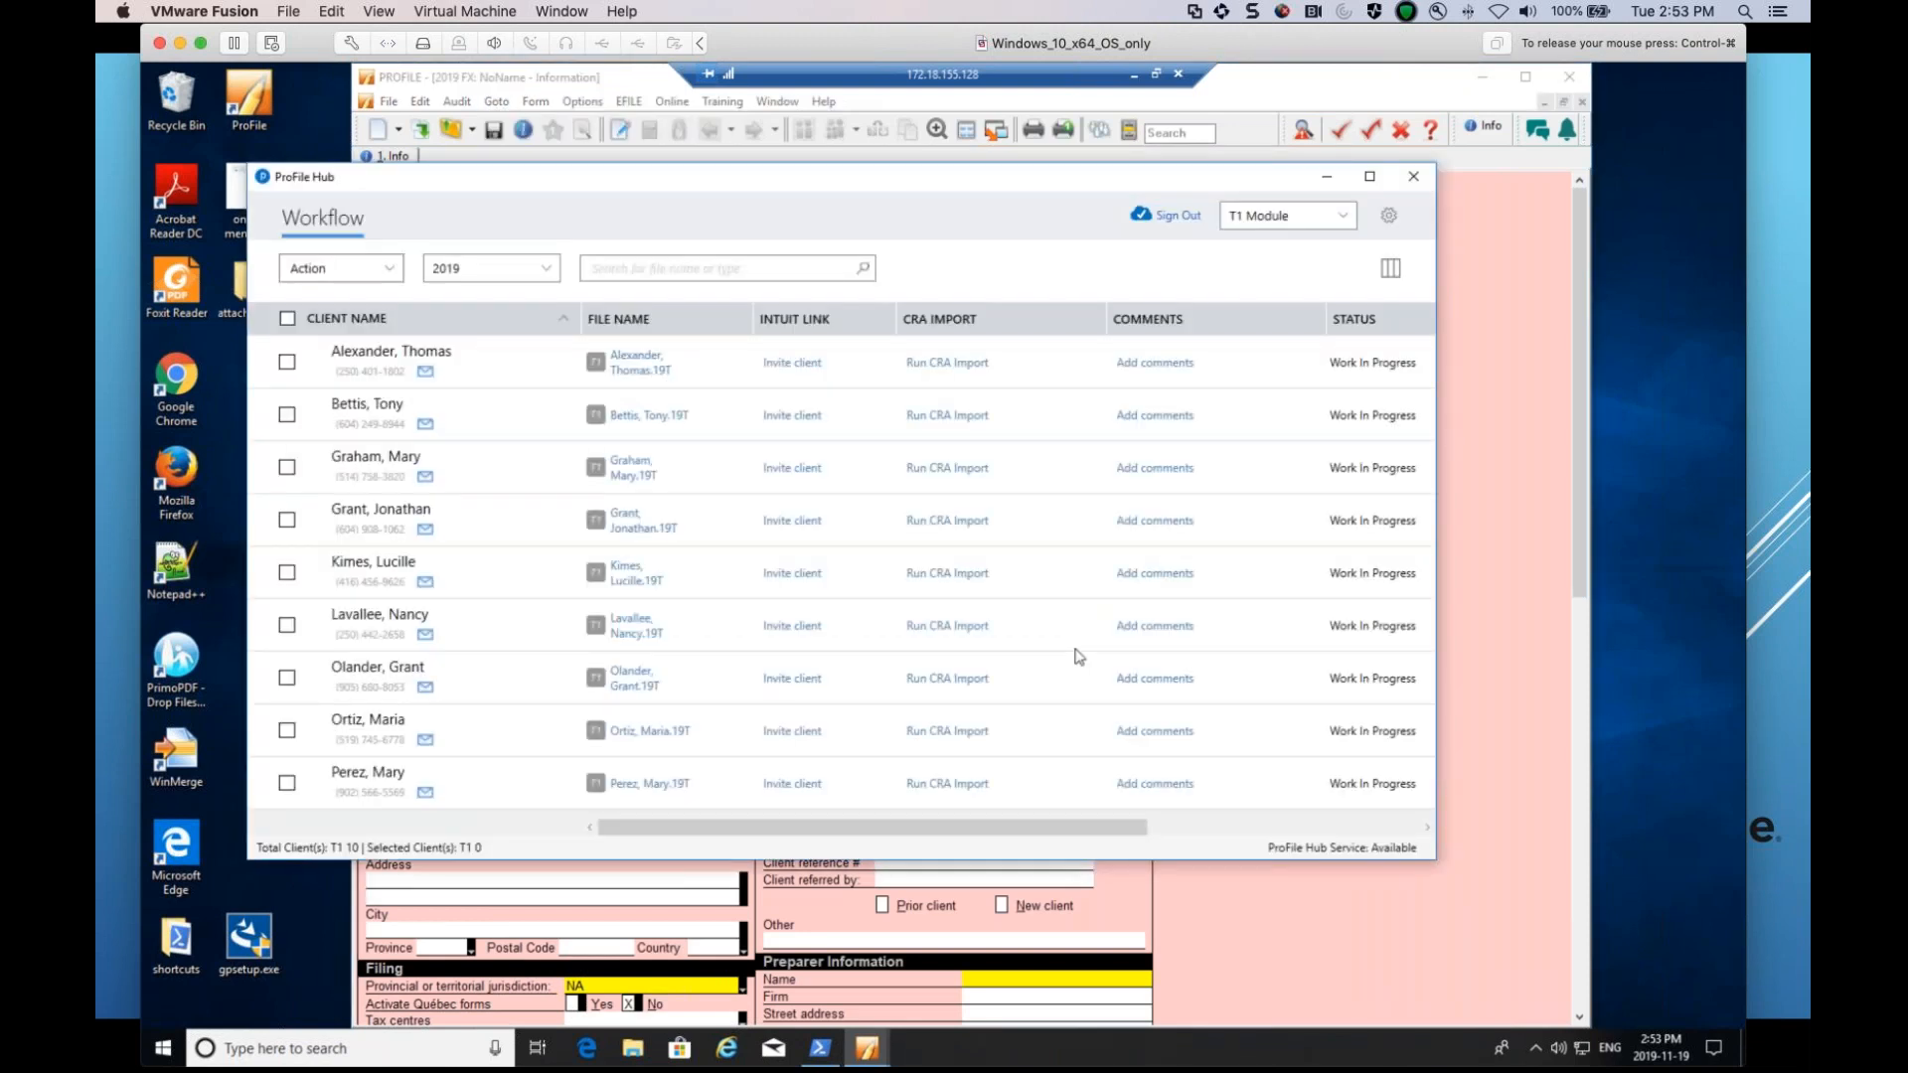
{"action": "left_click", "coordinate": [286, 362]}
{"action": "left_click", "coordinate": [387, 270]}
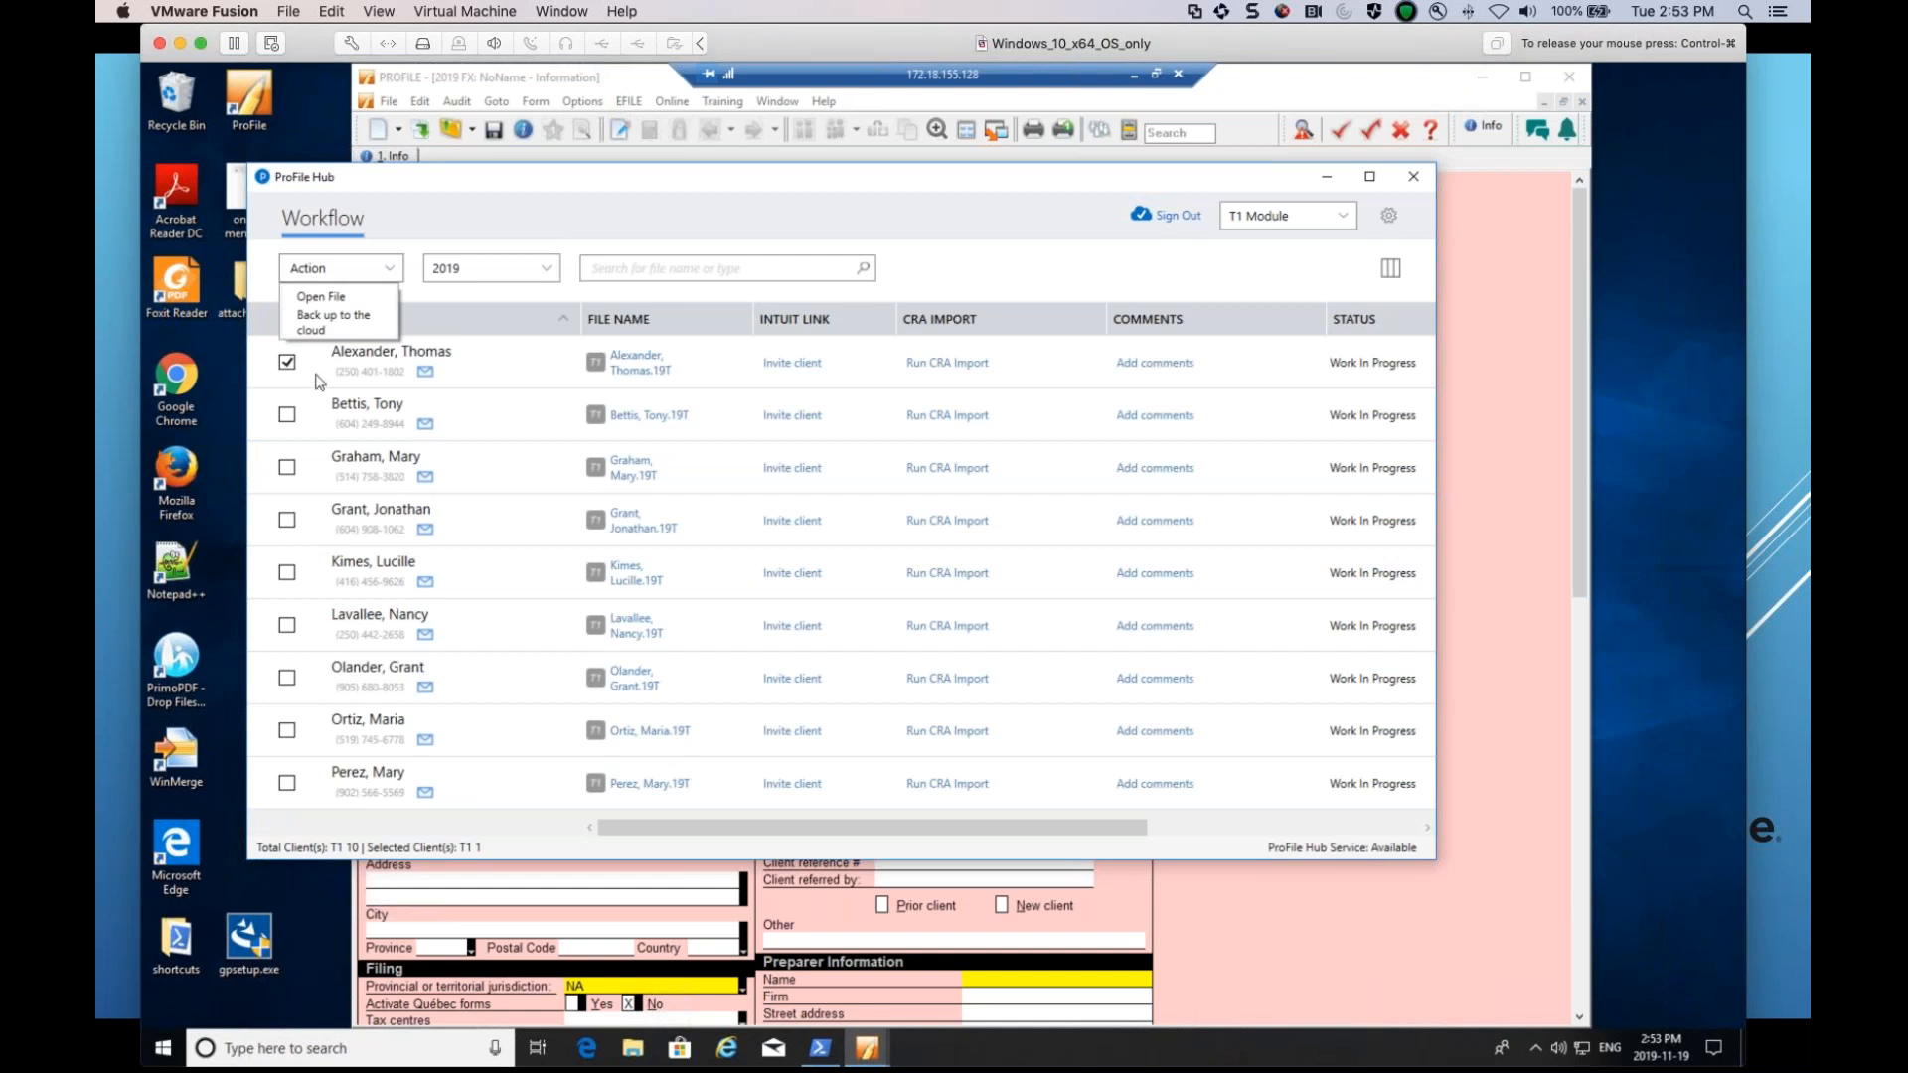
{"action": "left_click", "coordinate": [287, 415]}
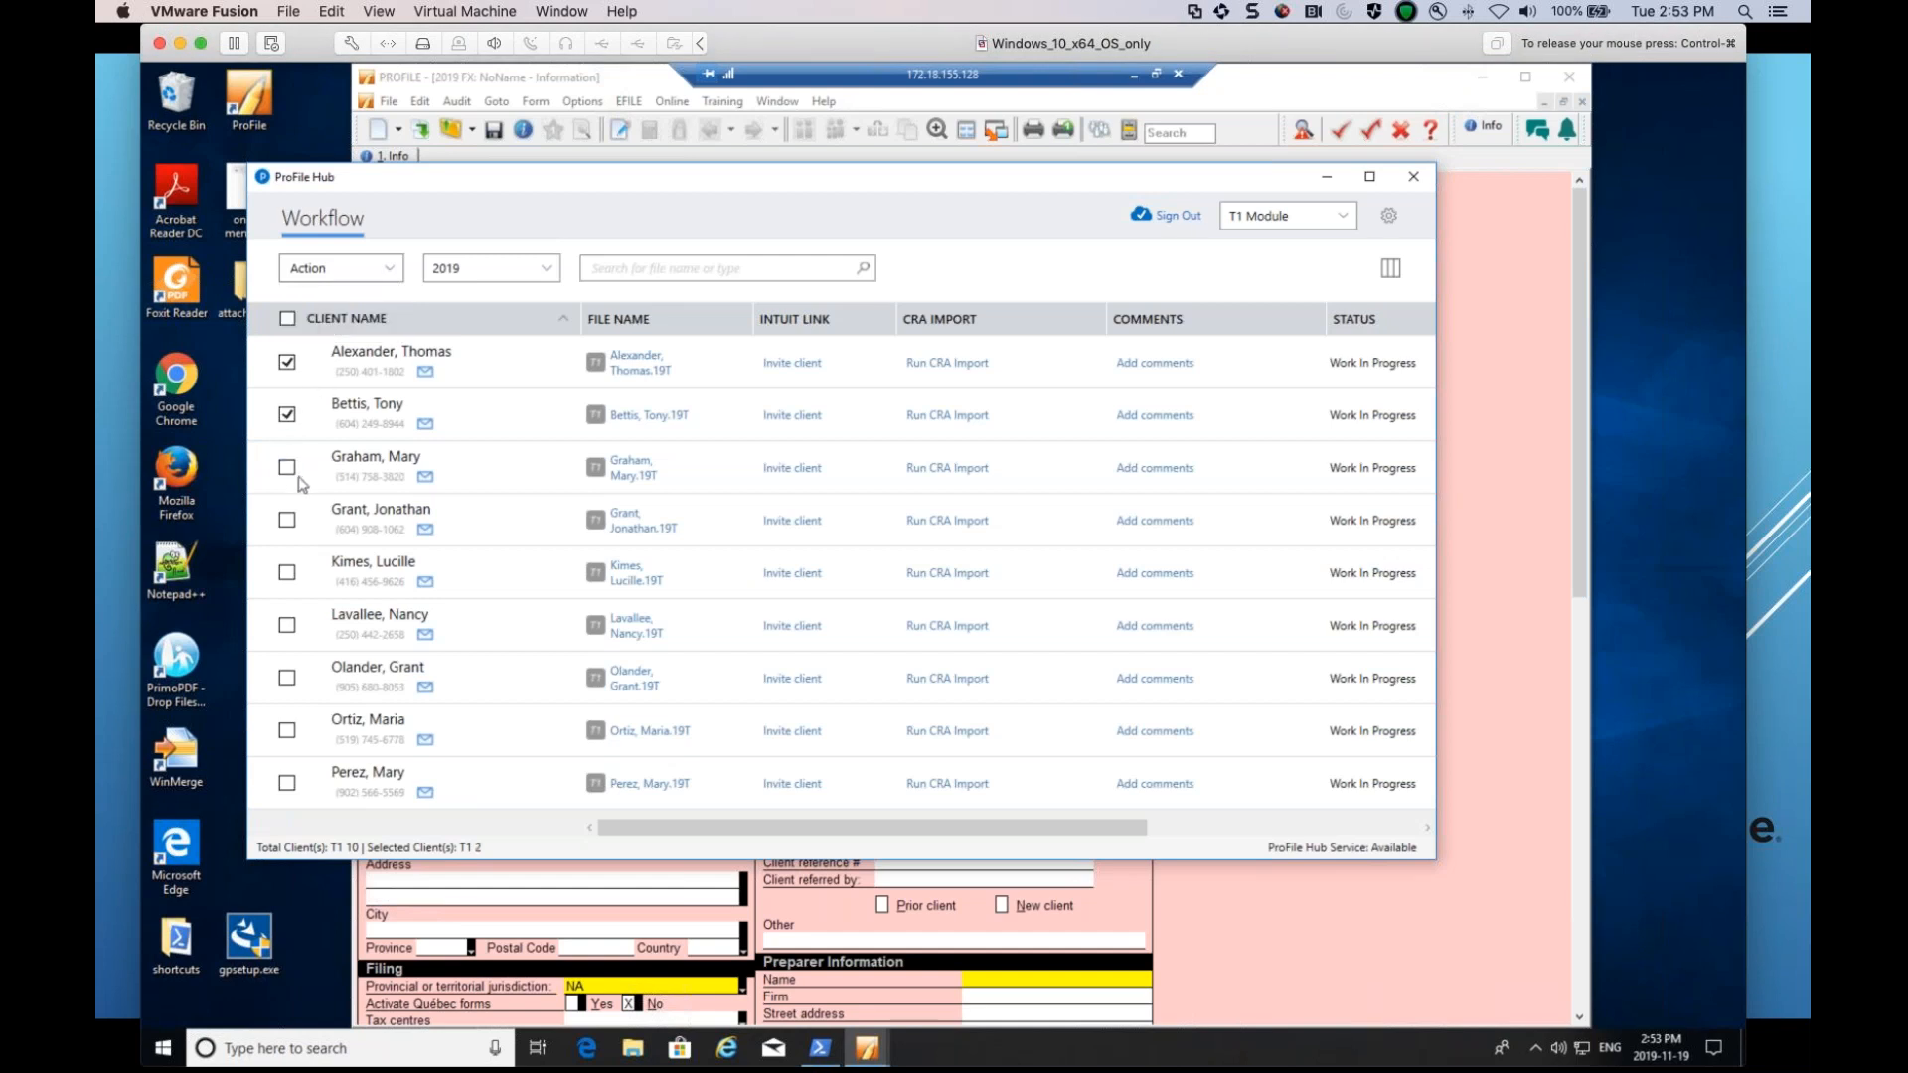
{"action": "left_click", "coordinate": [287, 520]}
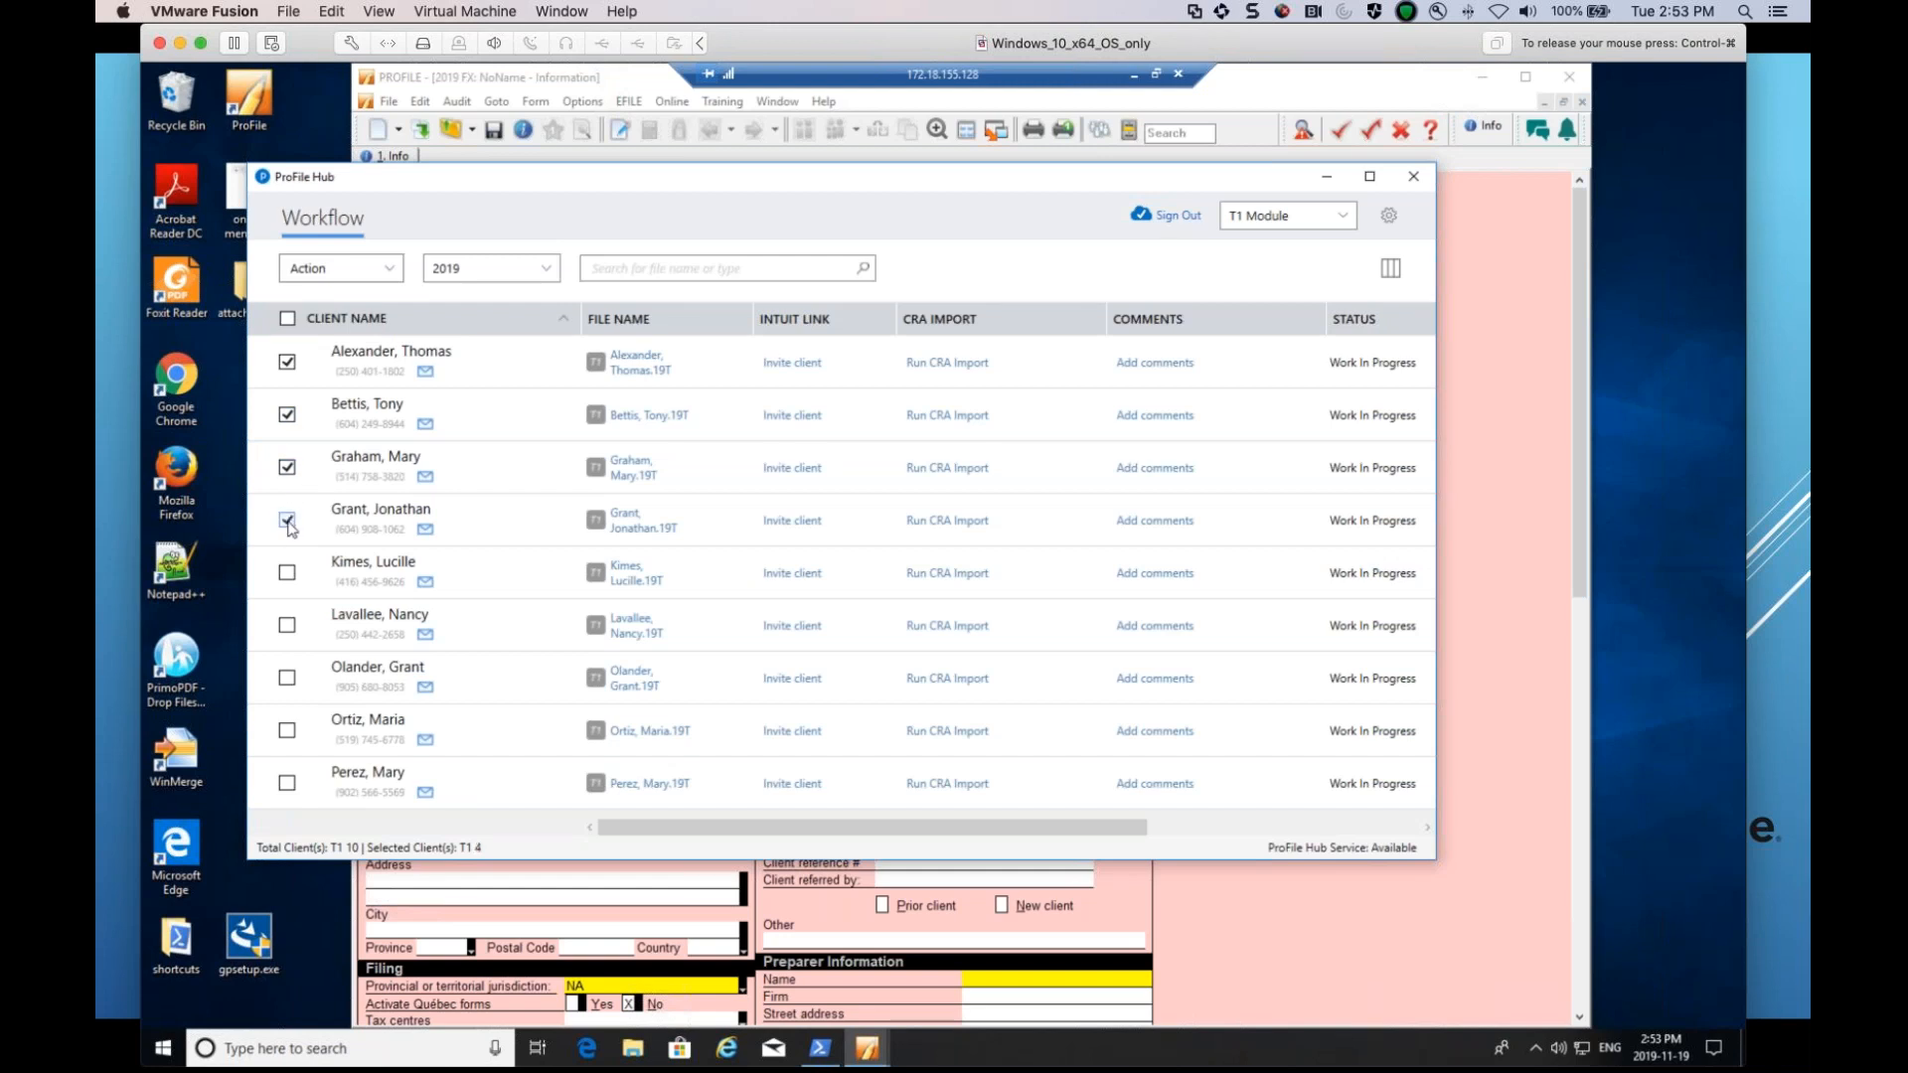
{"action": "left_click", "coordinate": [391, 279]}
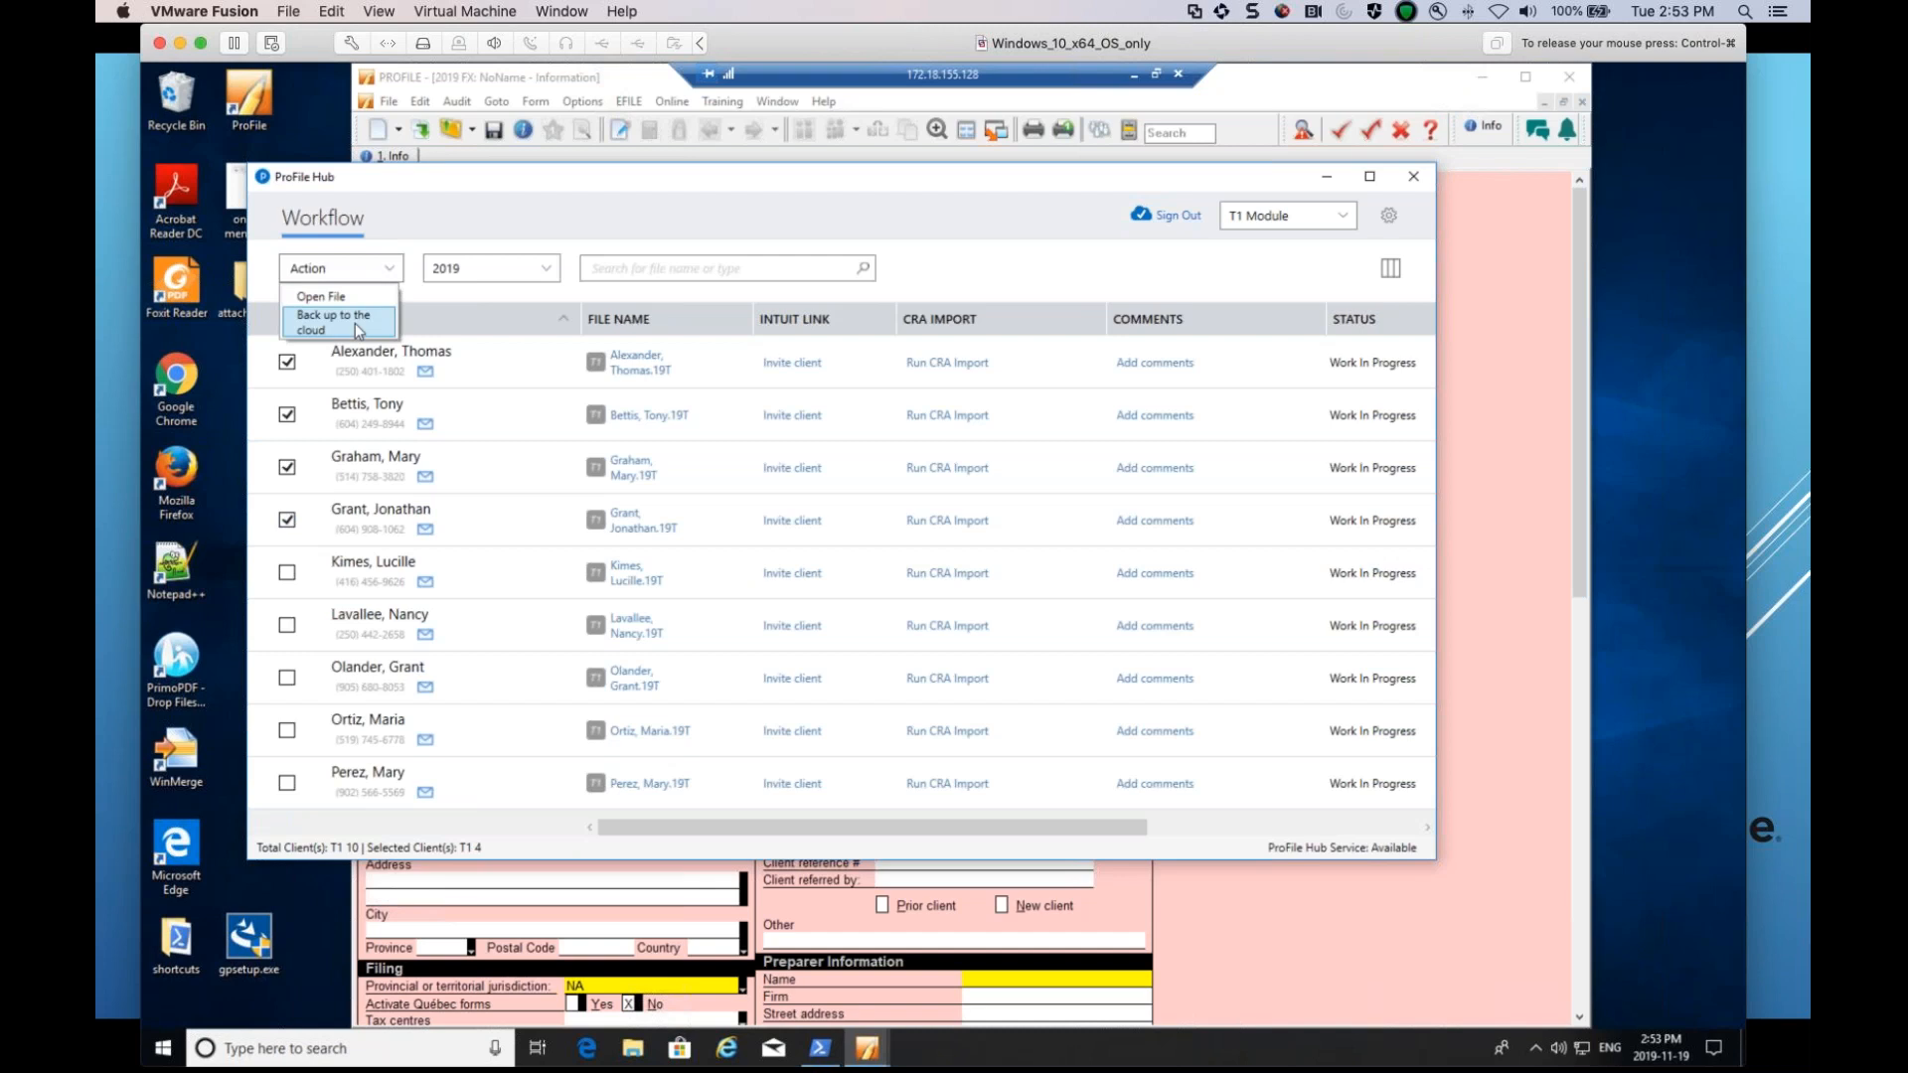
{"action": "left_click", "coordinate": [596, 186]}
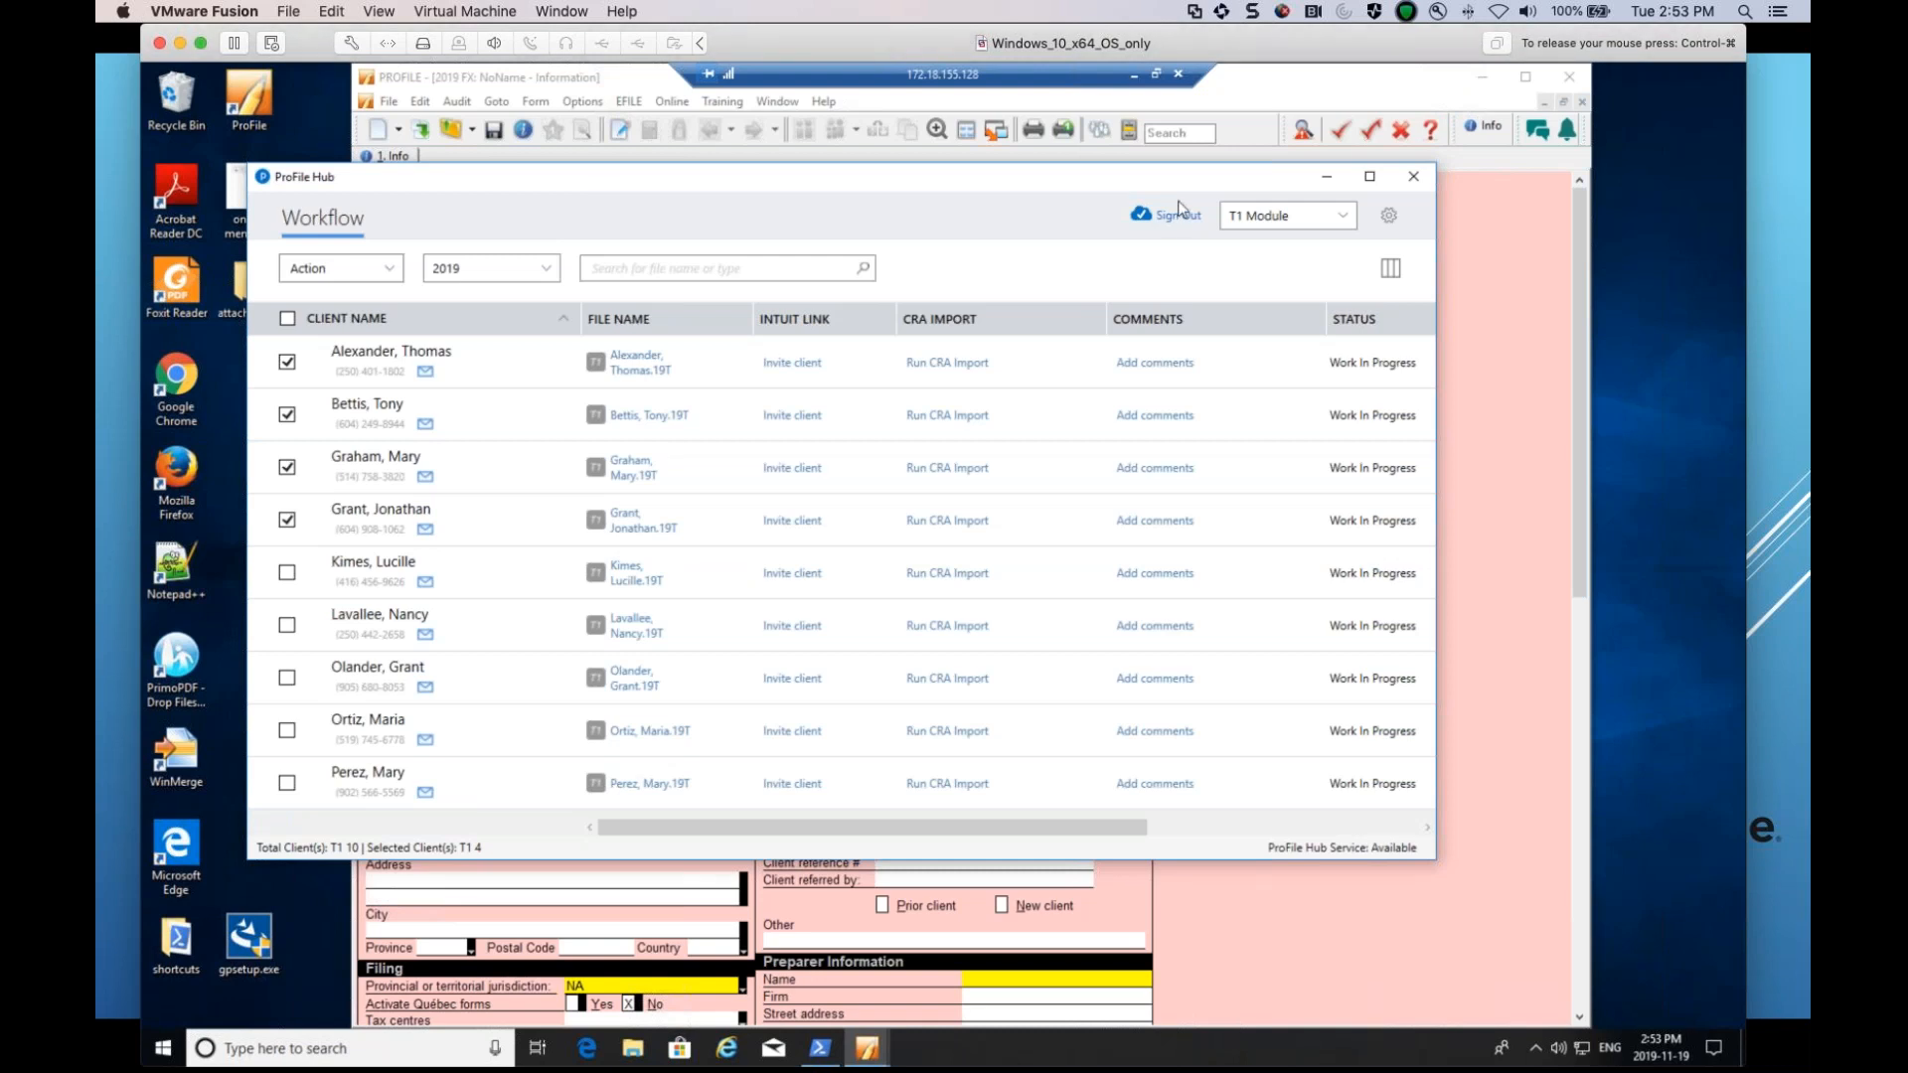
{"action": "left_click", "coordinate": [1413, 175]}
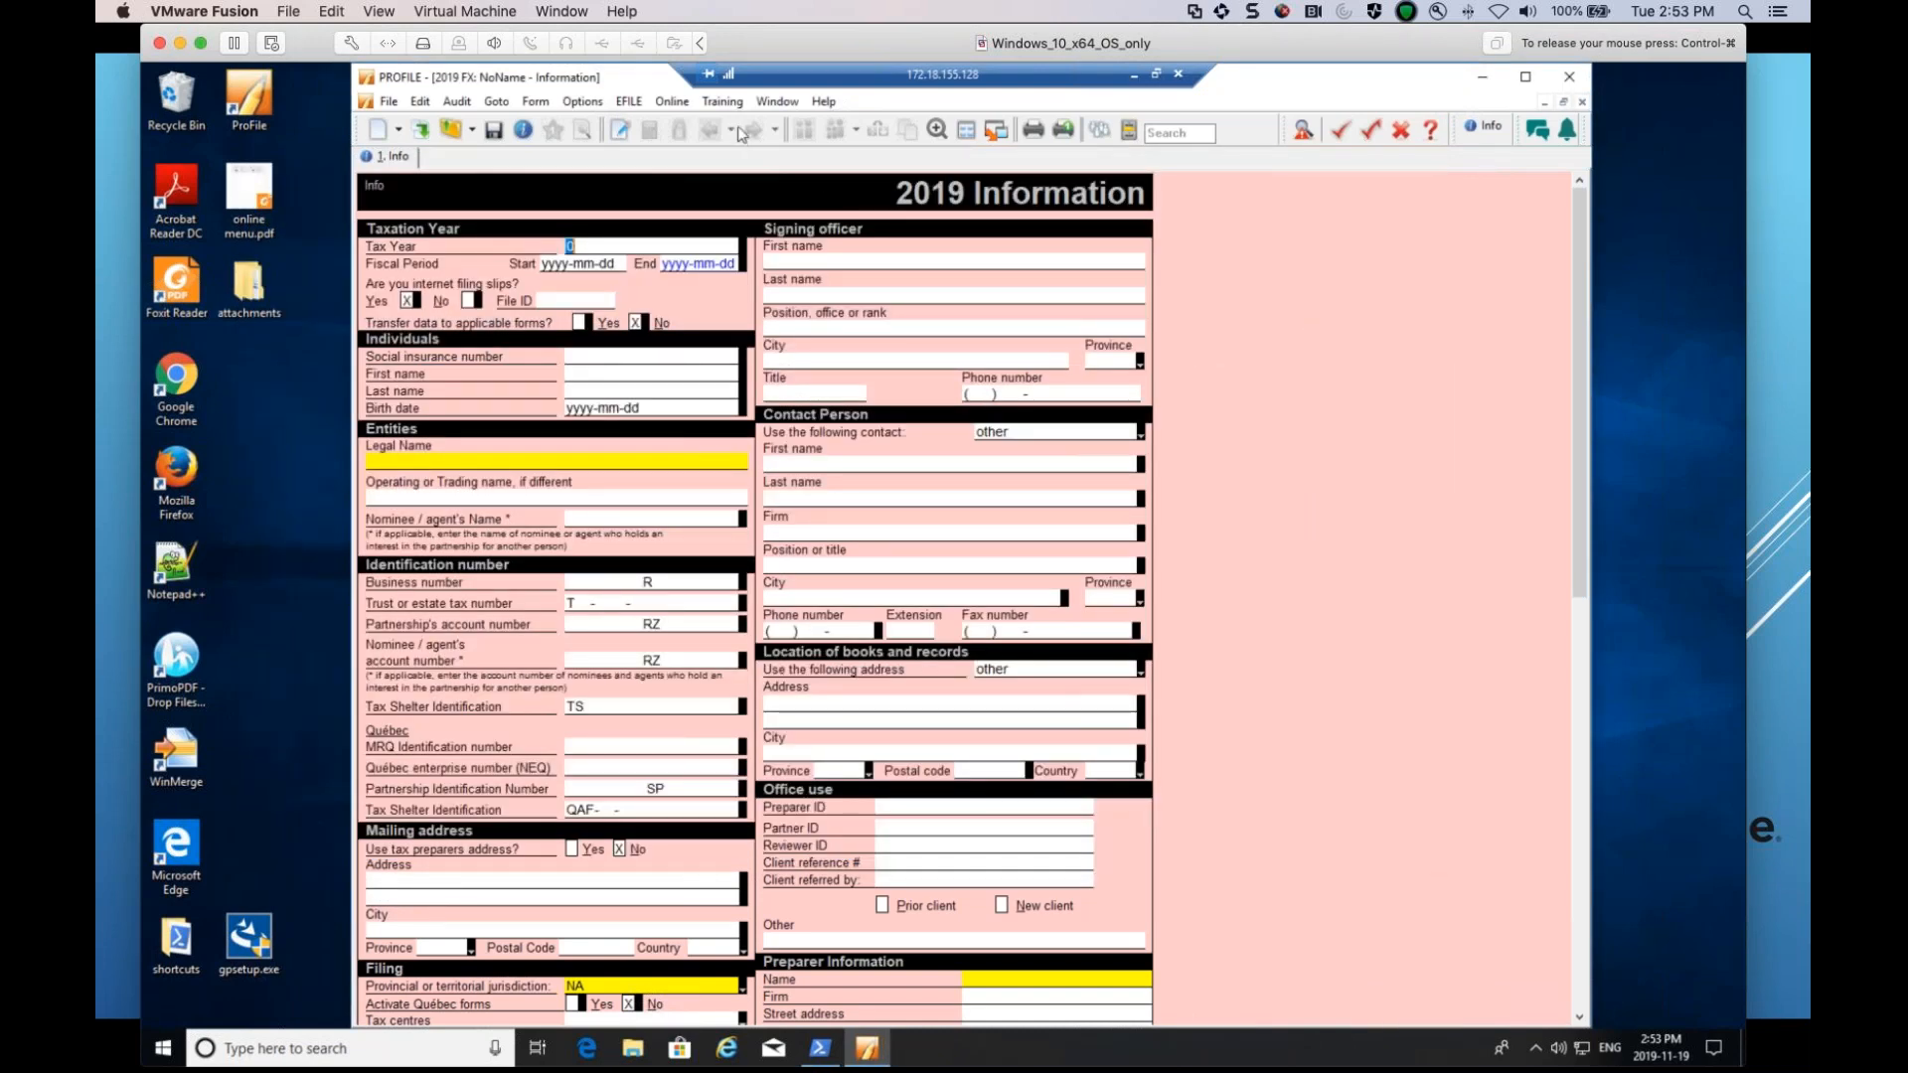
Open the cloud returns download list, view the per-return download option, and close the list.
{"action": "left_click", "coordinate": [667, 102]}
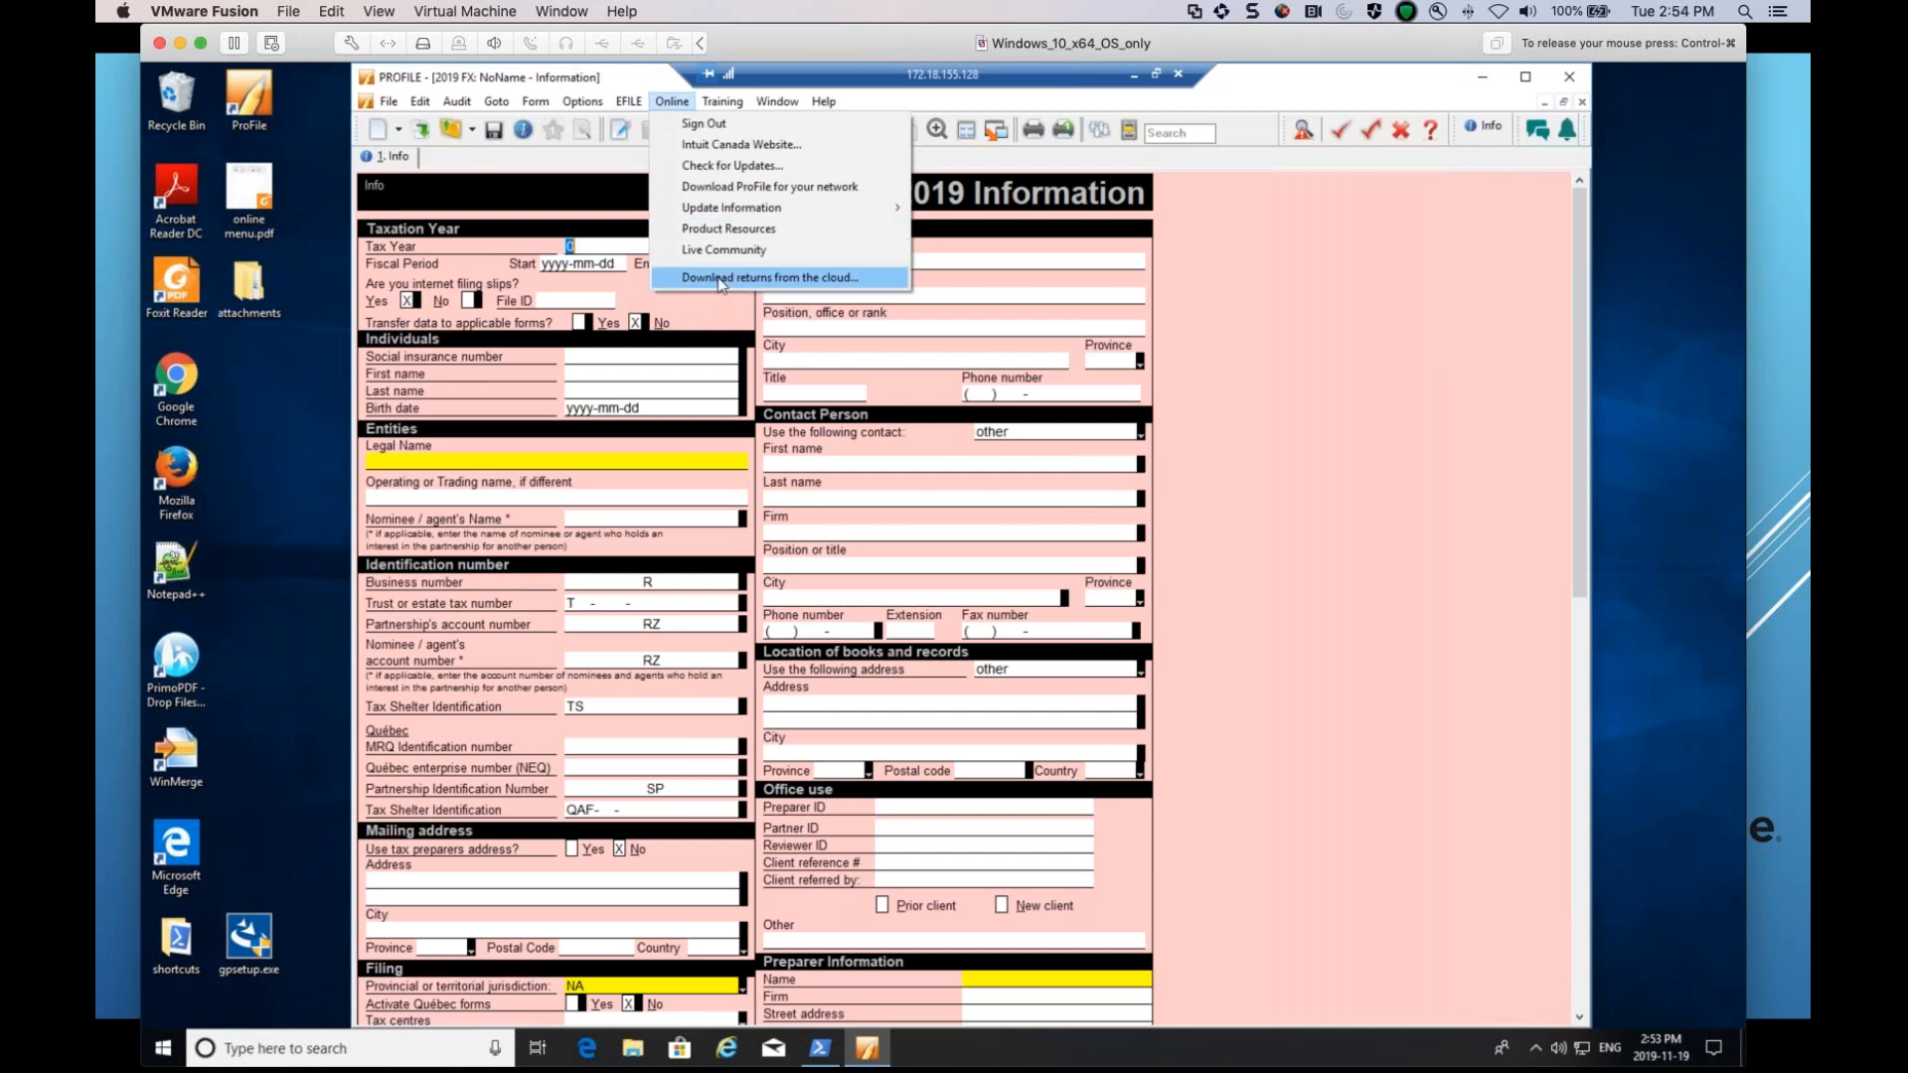
{"action": "left_click", "coordinate": [755, 277]}
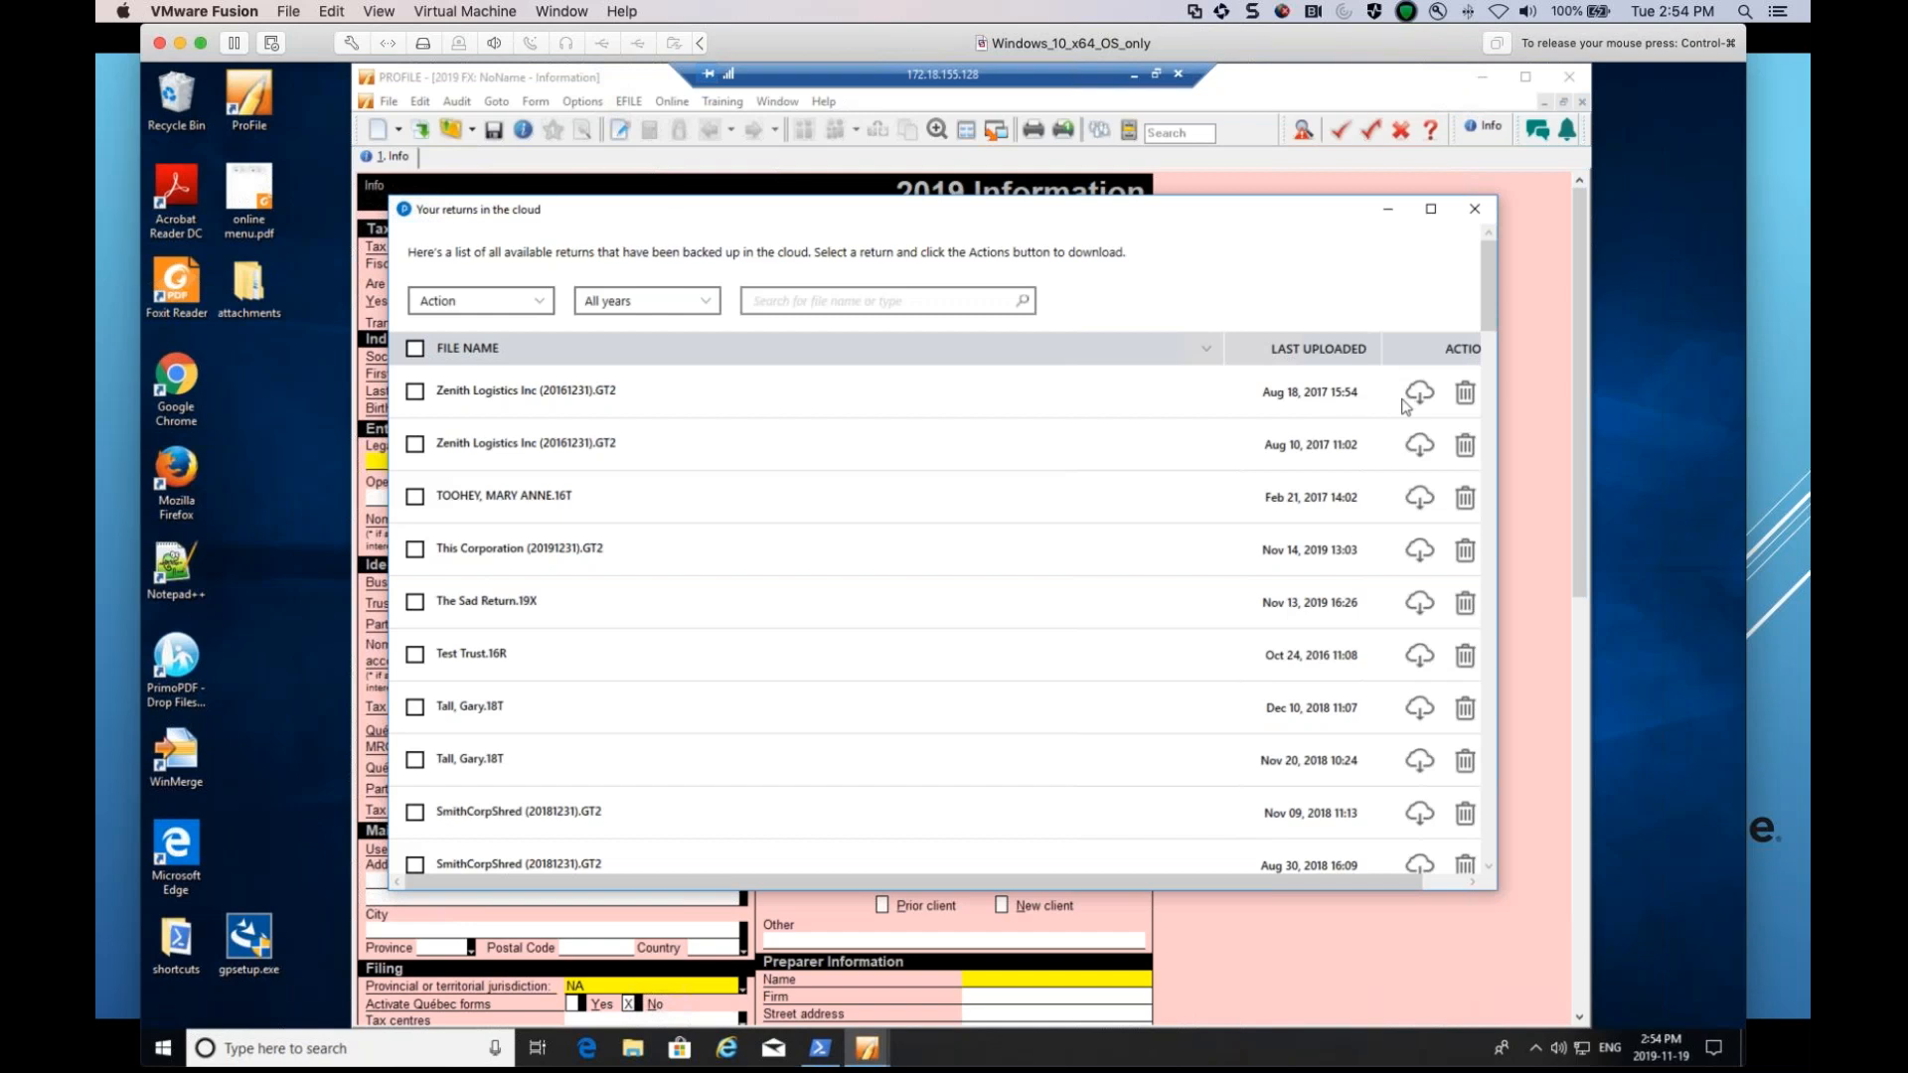
{"action": "left_click", "coordinate": [1485, 211]}
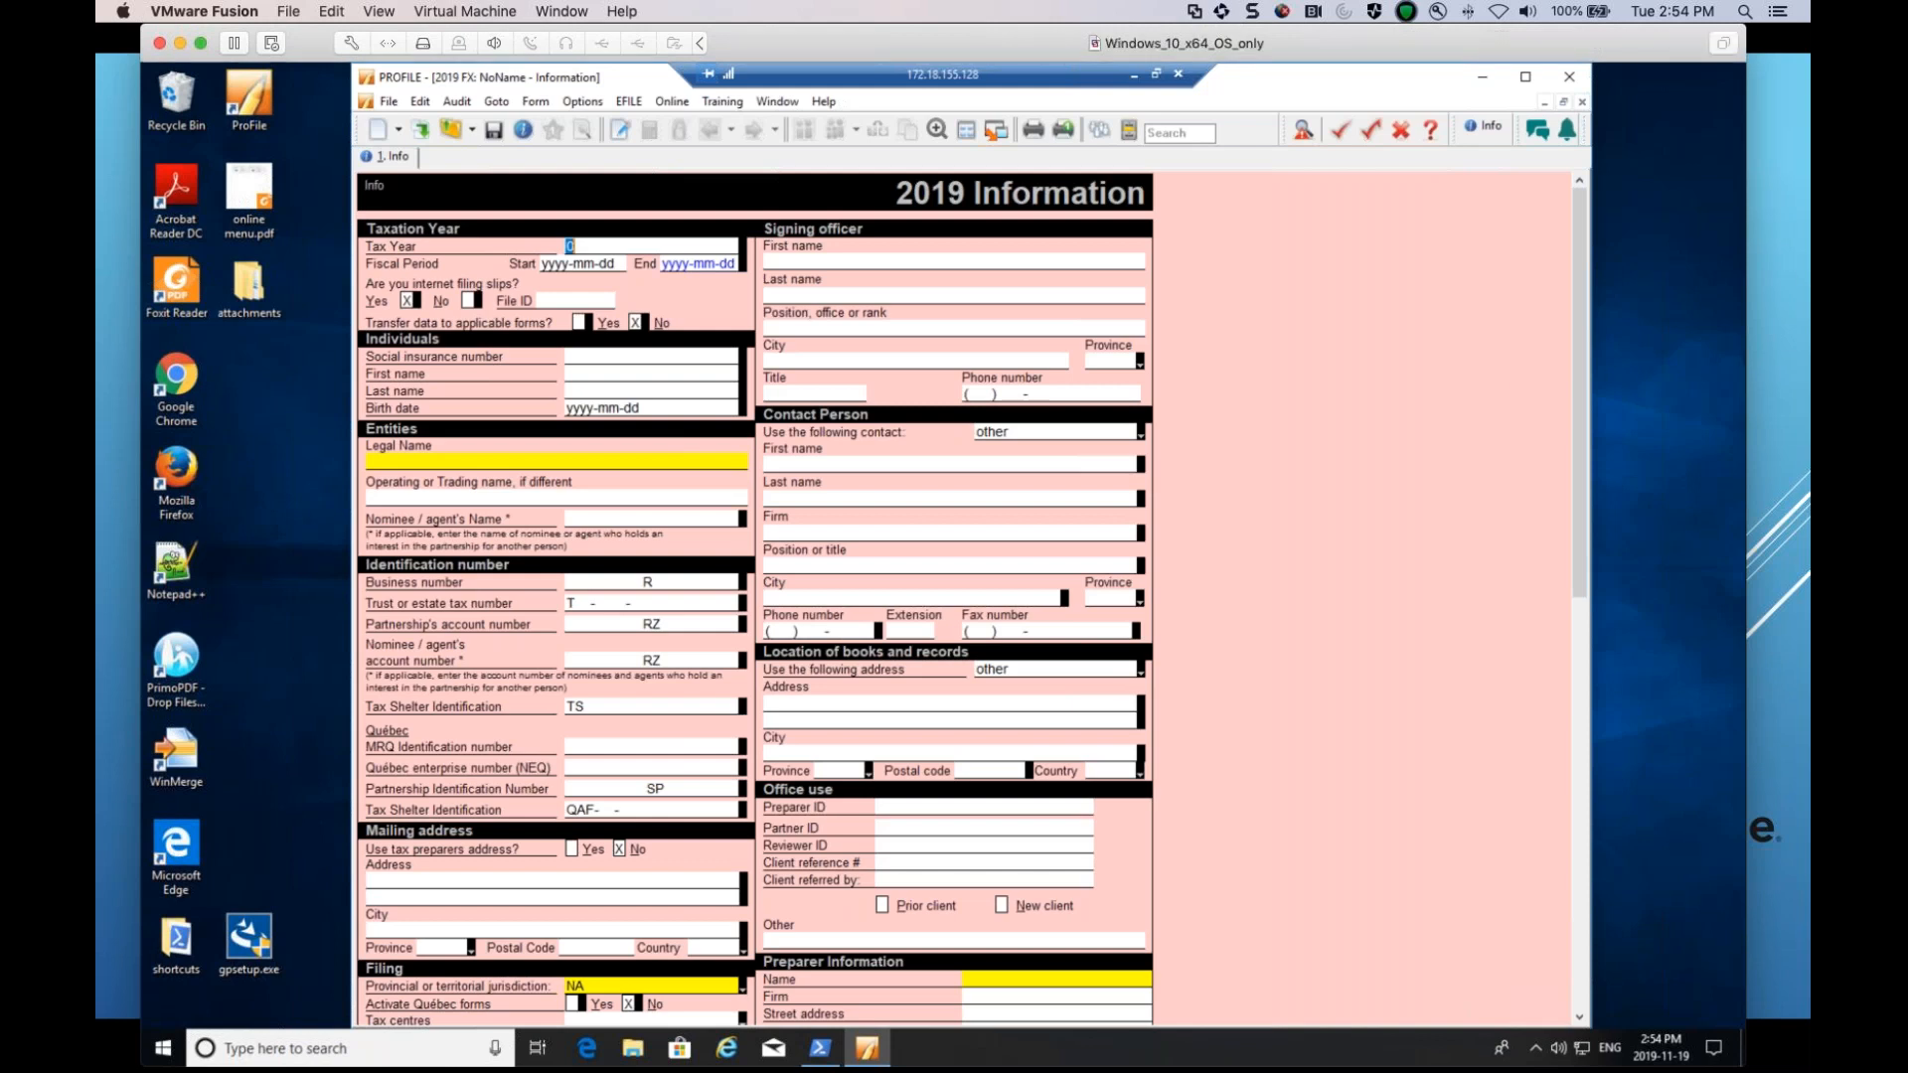
Reopen the cloud returns list, select the Zenith Logistics Inc return uploaded Aug 18, 2017, and close the list.
{"action": "key", "text": "super+Tab"}
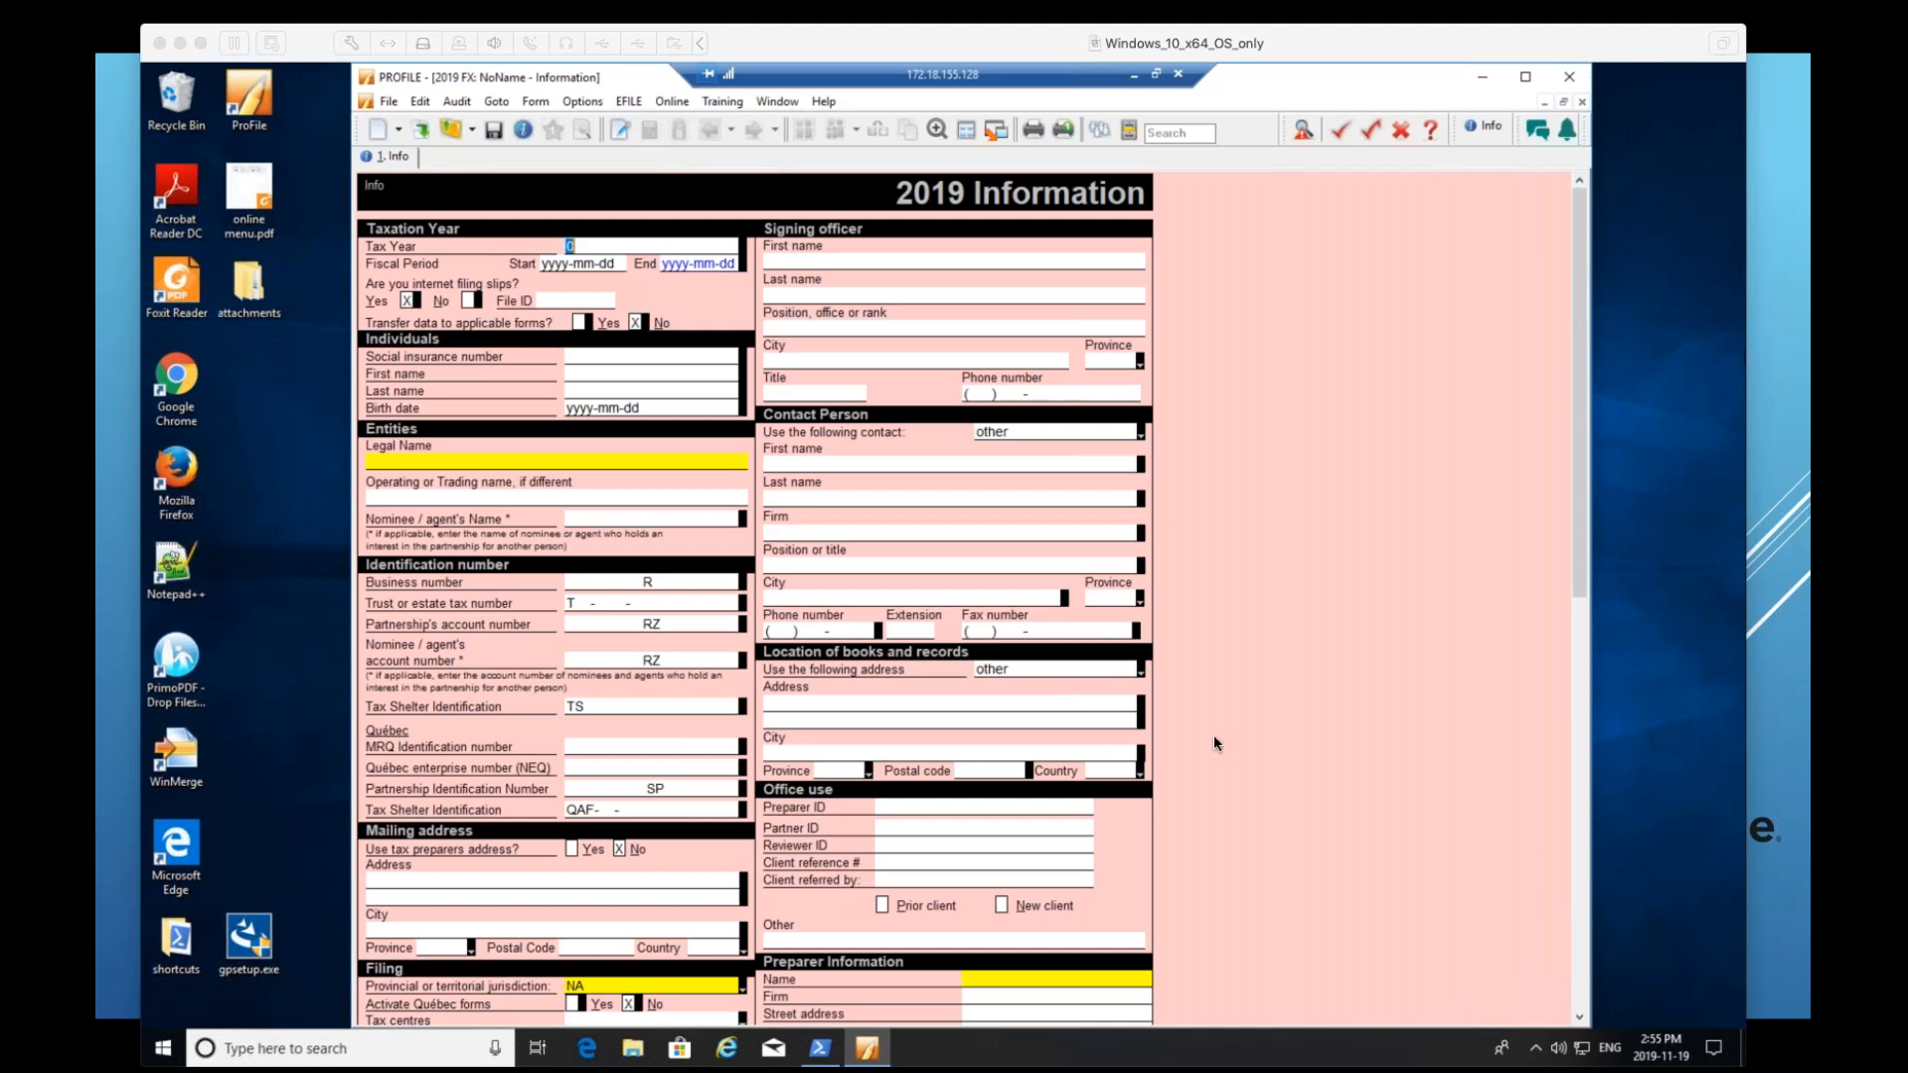
{"action": "left_click", "coordinate": [663, 99]}
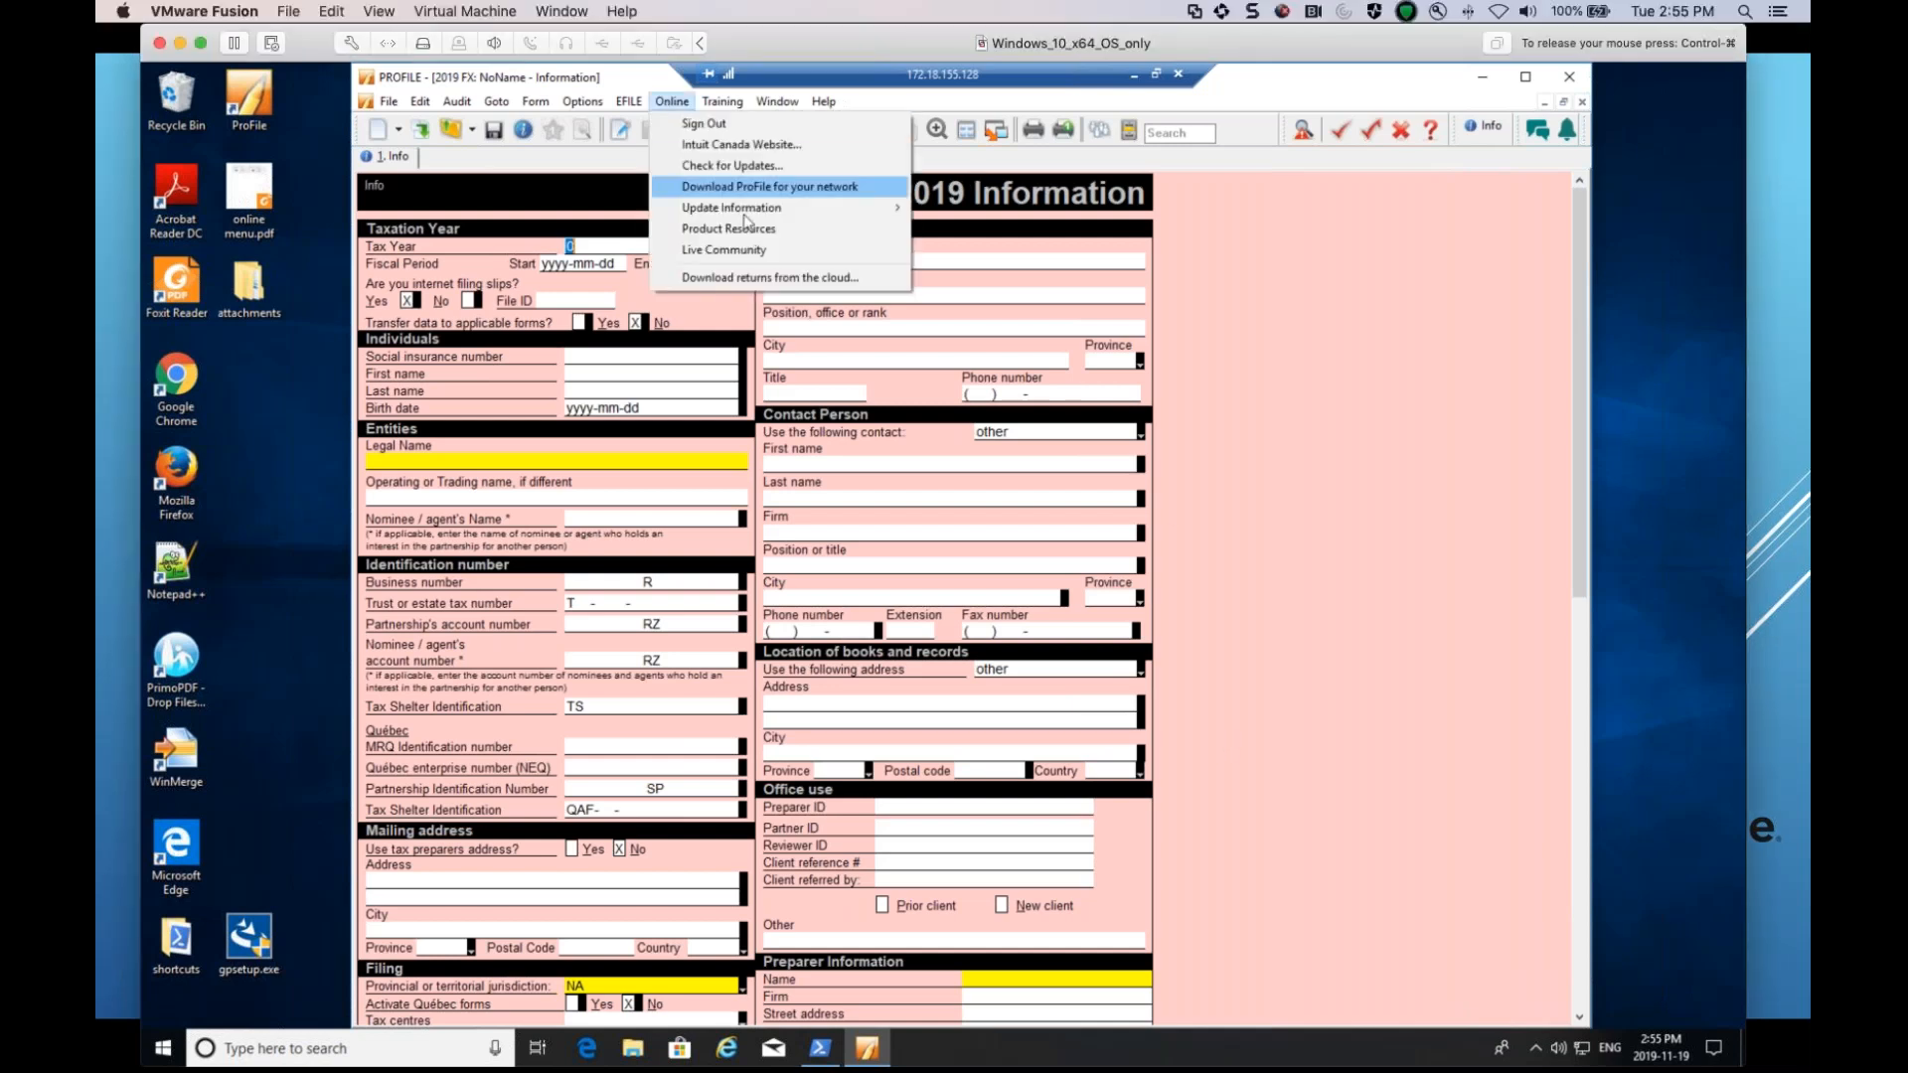
{"action": "left_click", "coordinate": [742, 282]}
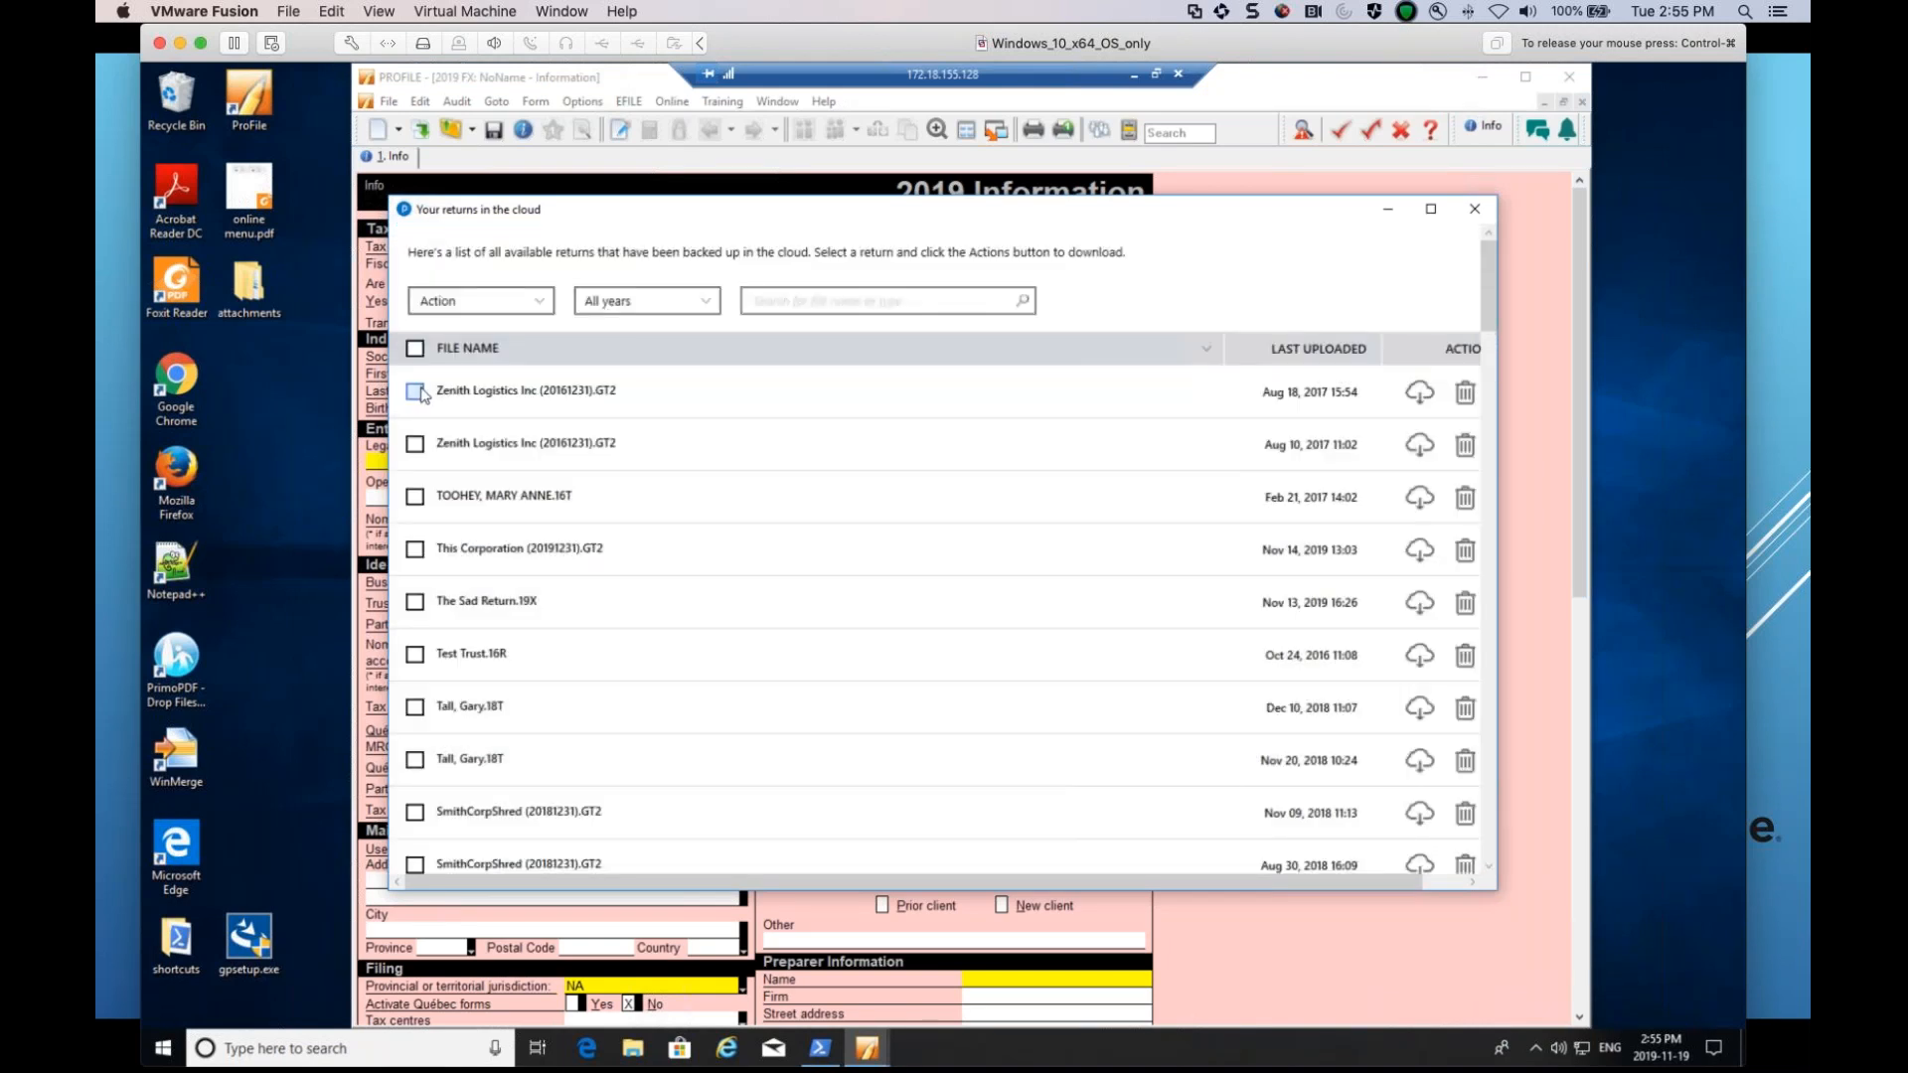
{"action": "left_click", "coordinate": [417, 392]}
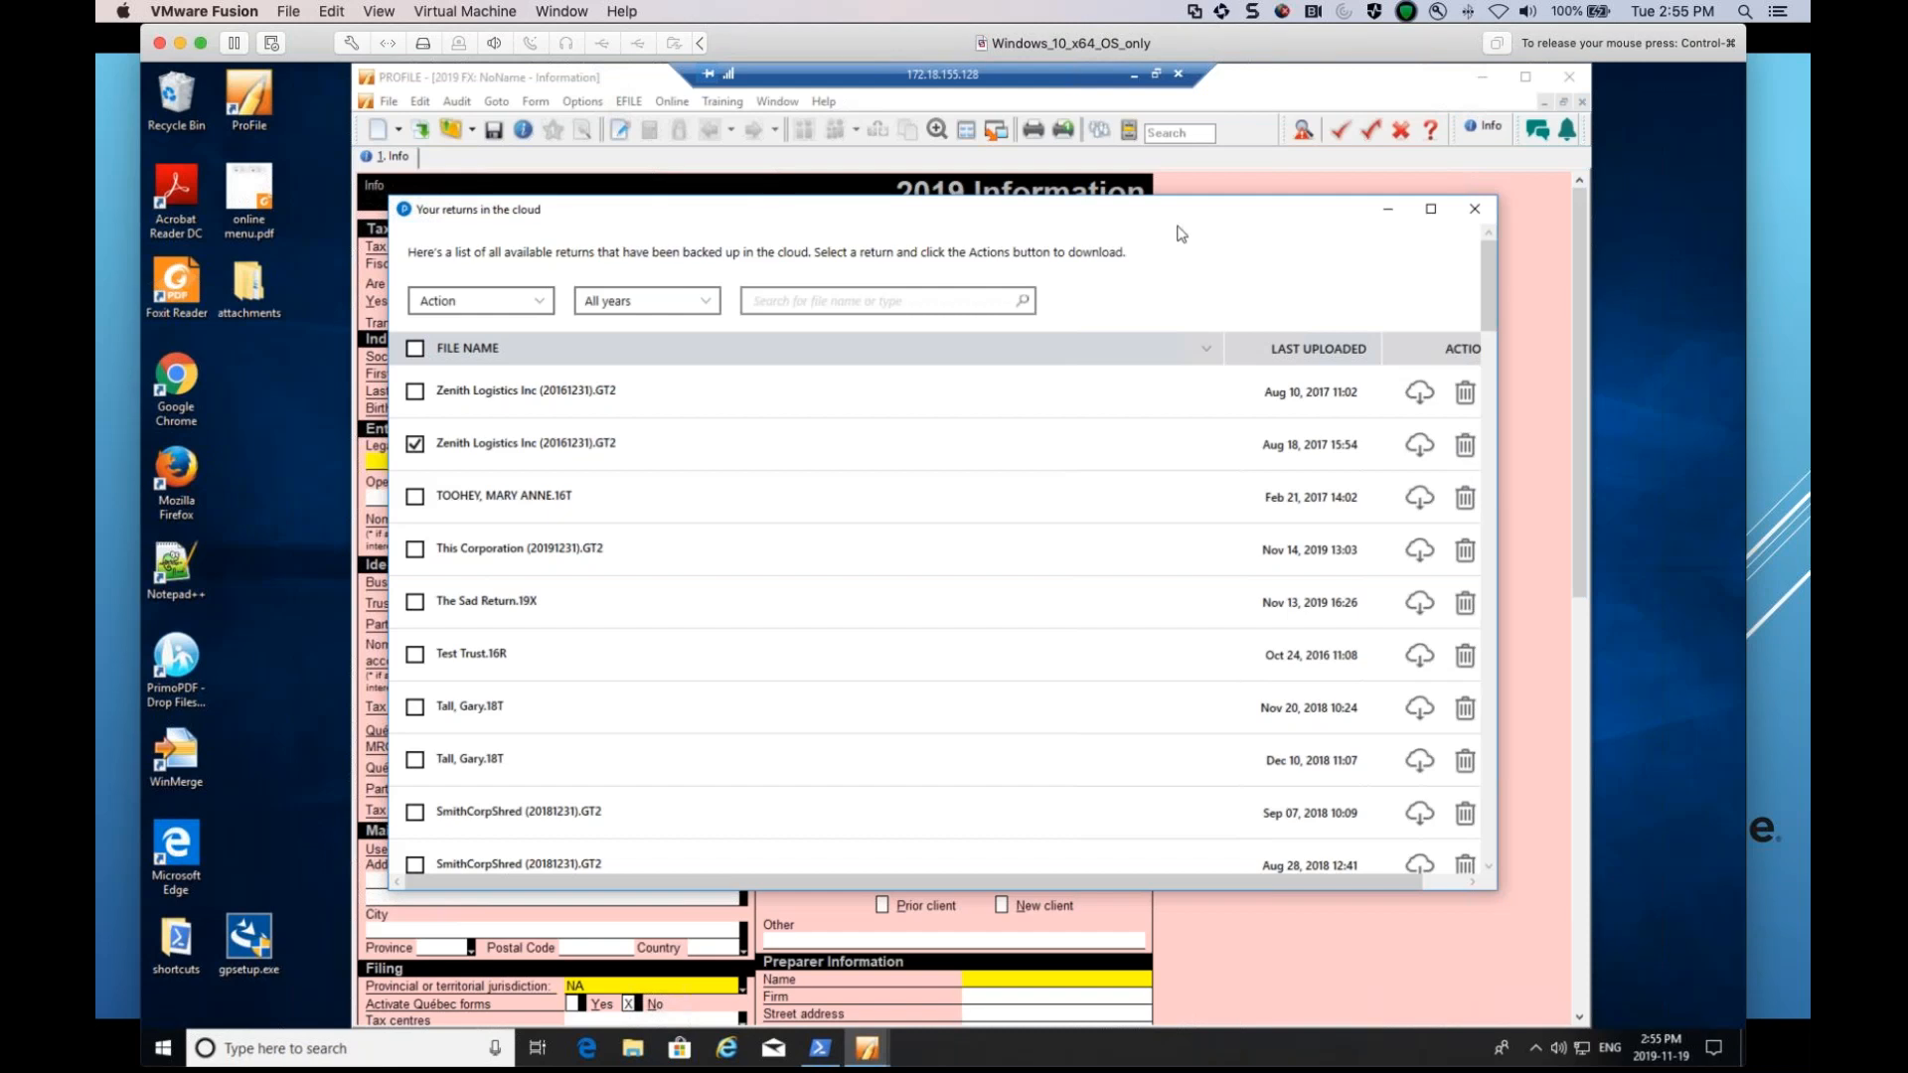
{"action": "left_click", "coordinate": [1475, 208]}
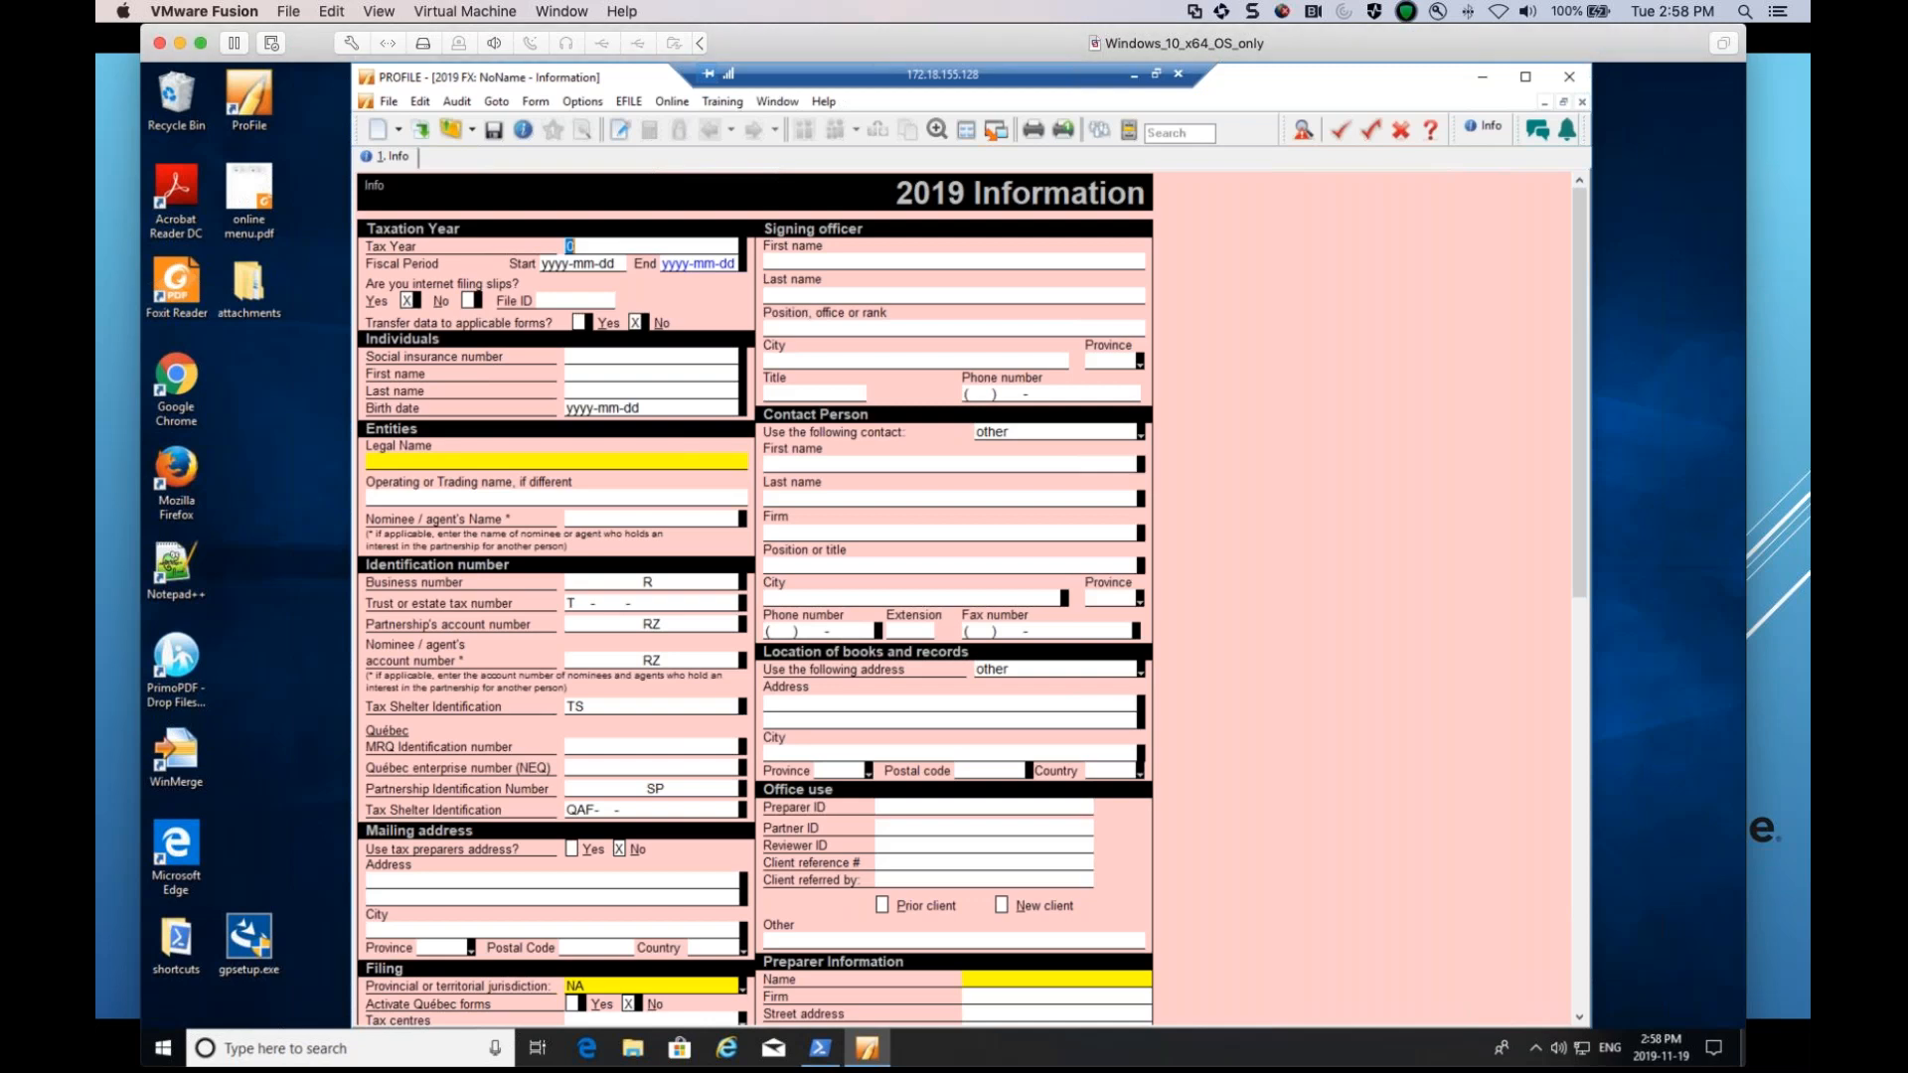
{"action": "left_click", "coordinate": [1487, 724]}
{"action": "key", "text": "super+Tab"}
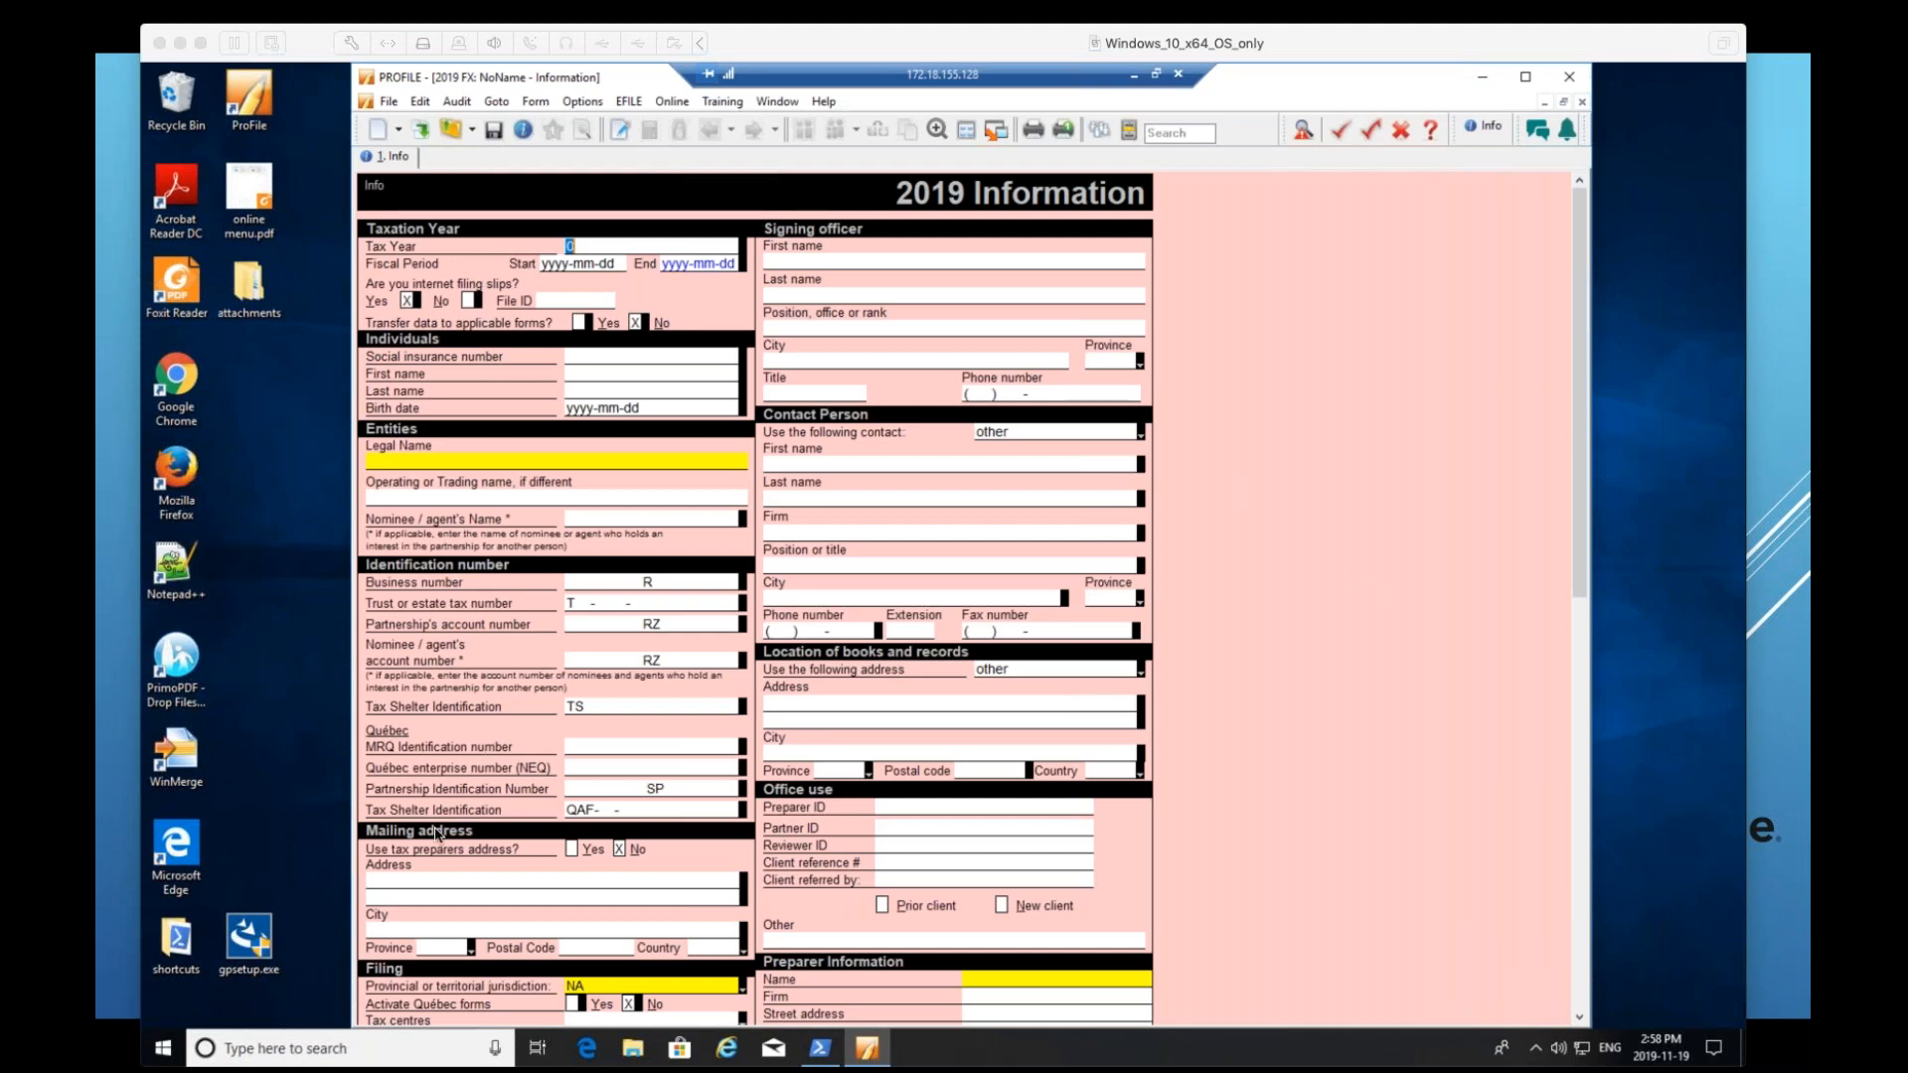
{"action": "left_click", "coordinate": [1778, 934]}
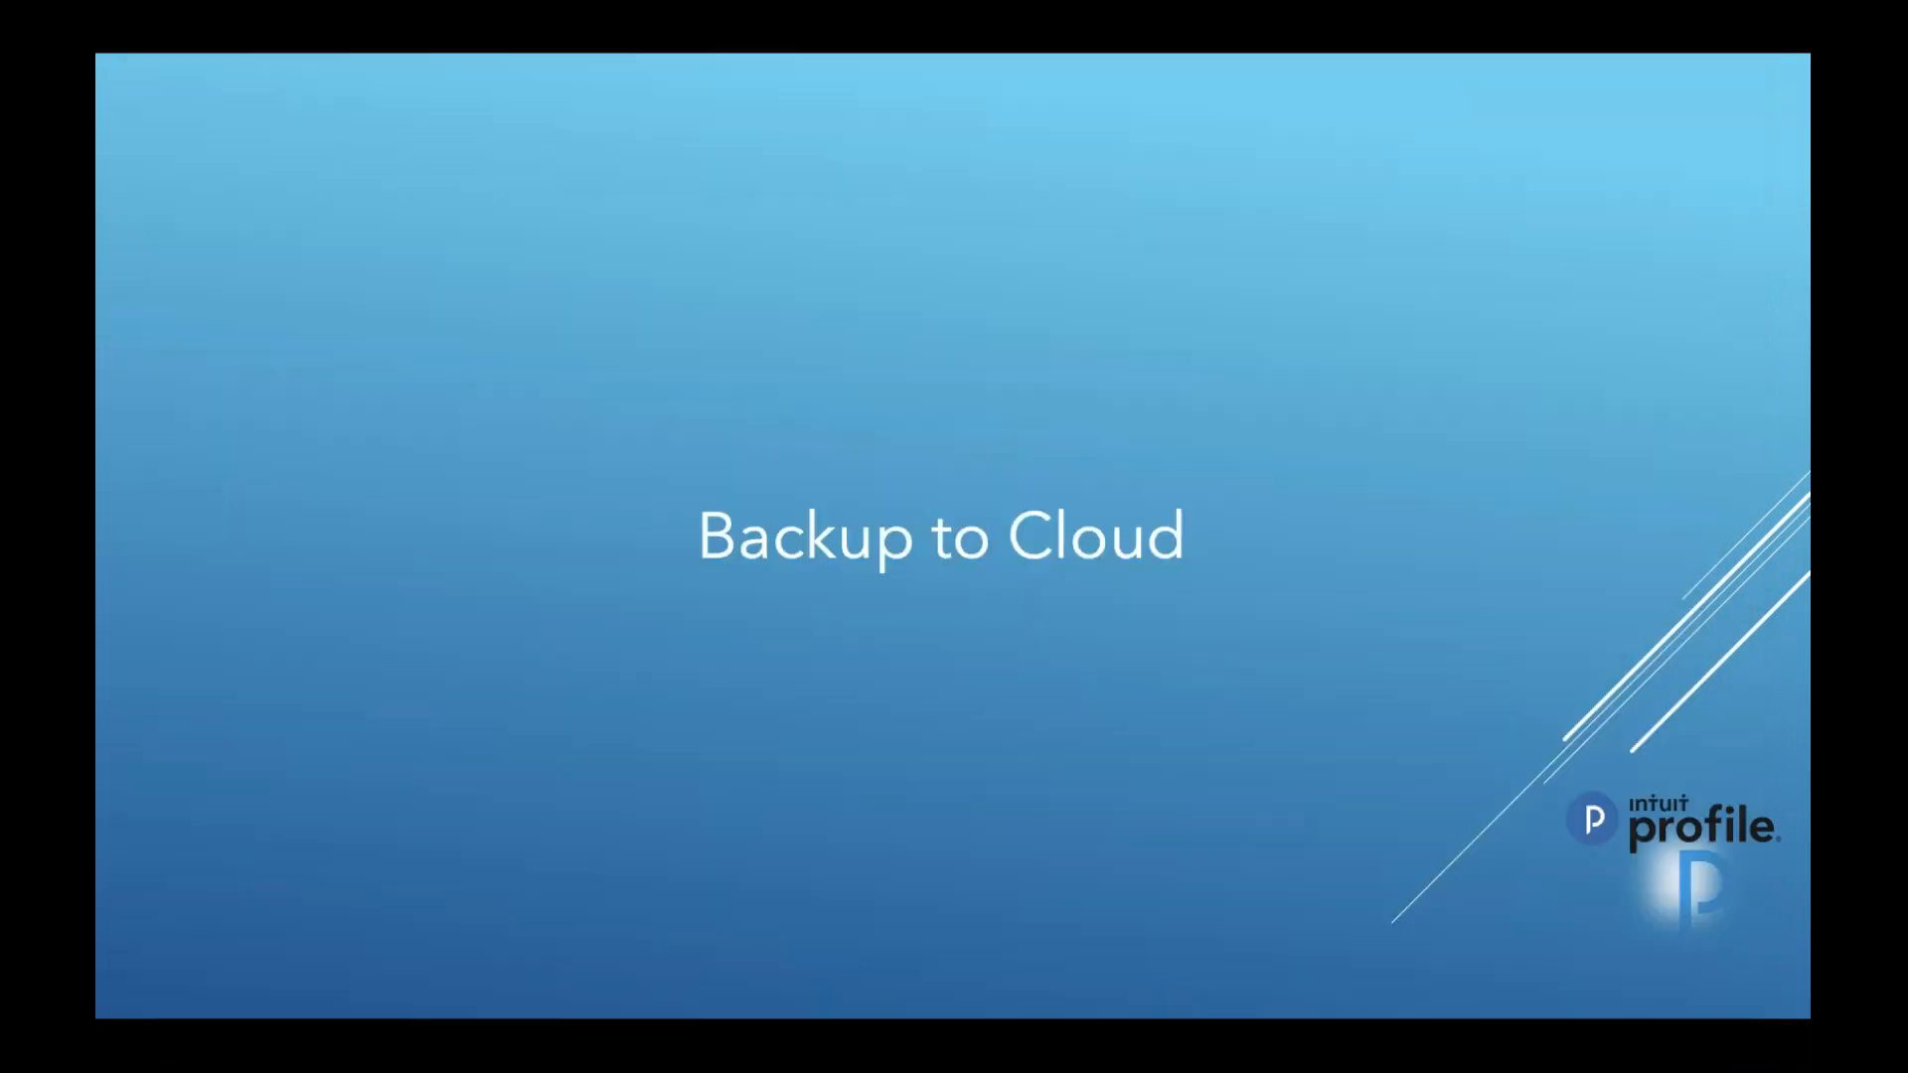
{"action": "left_click", "coordinate": [1327, 846]}
{"action": "left_click", "coordinate": [1326, 847]}
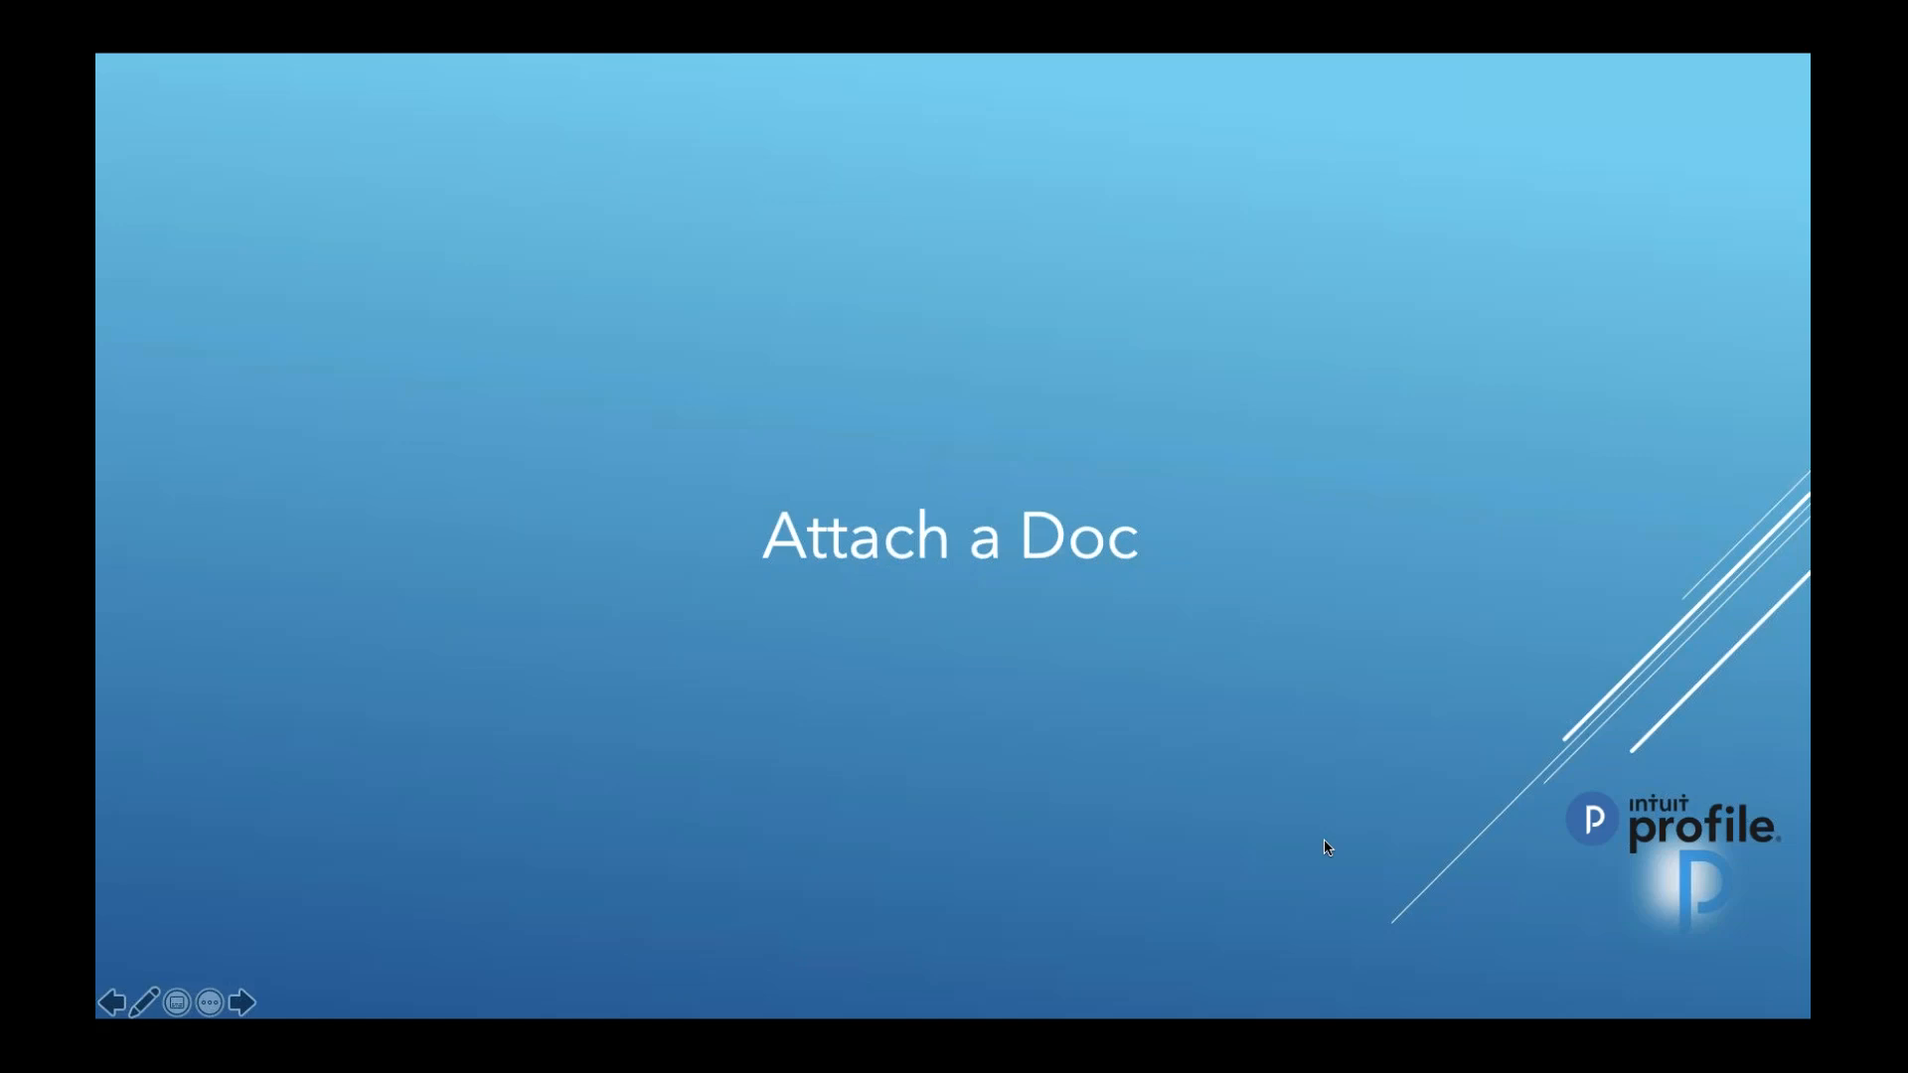
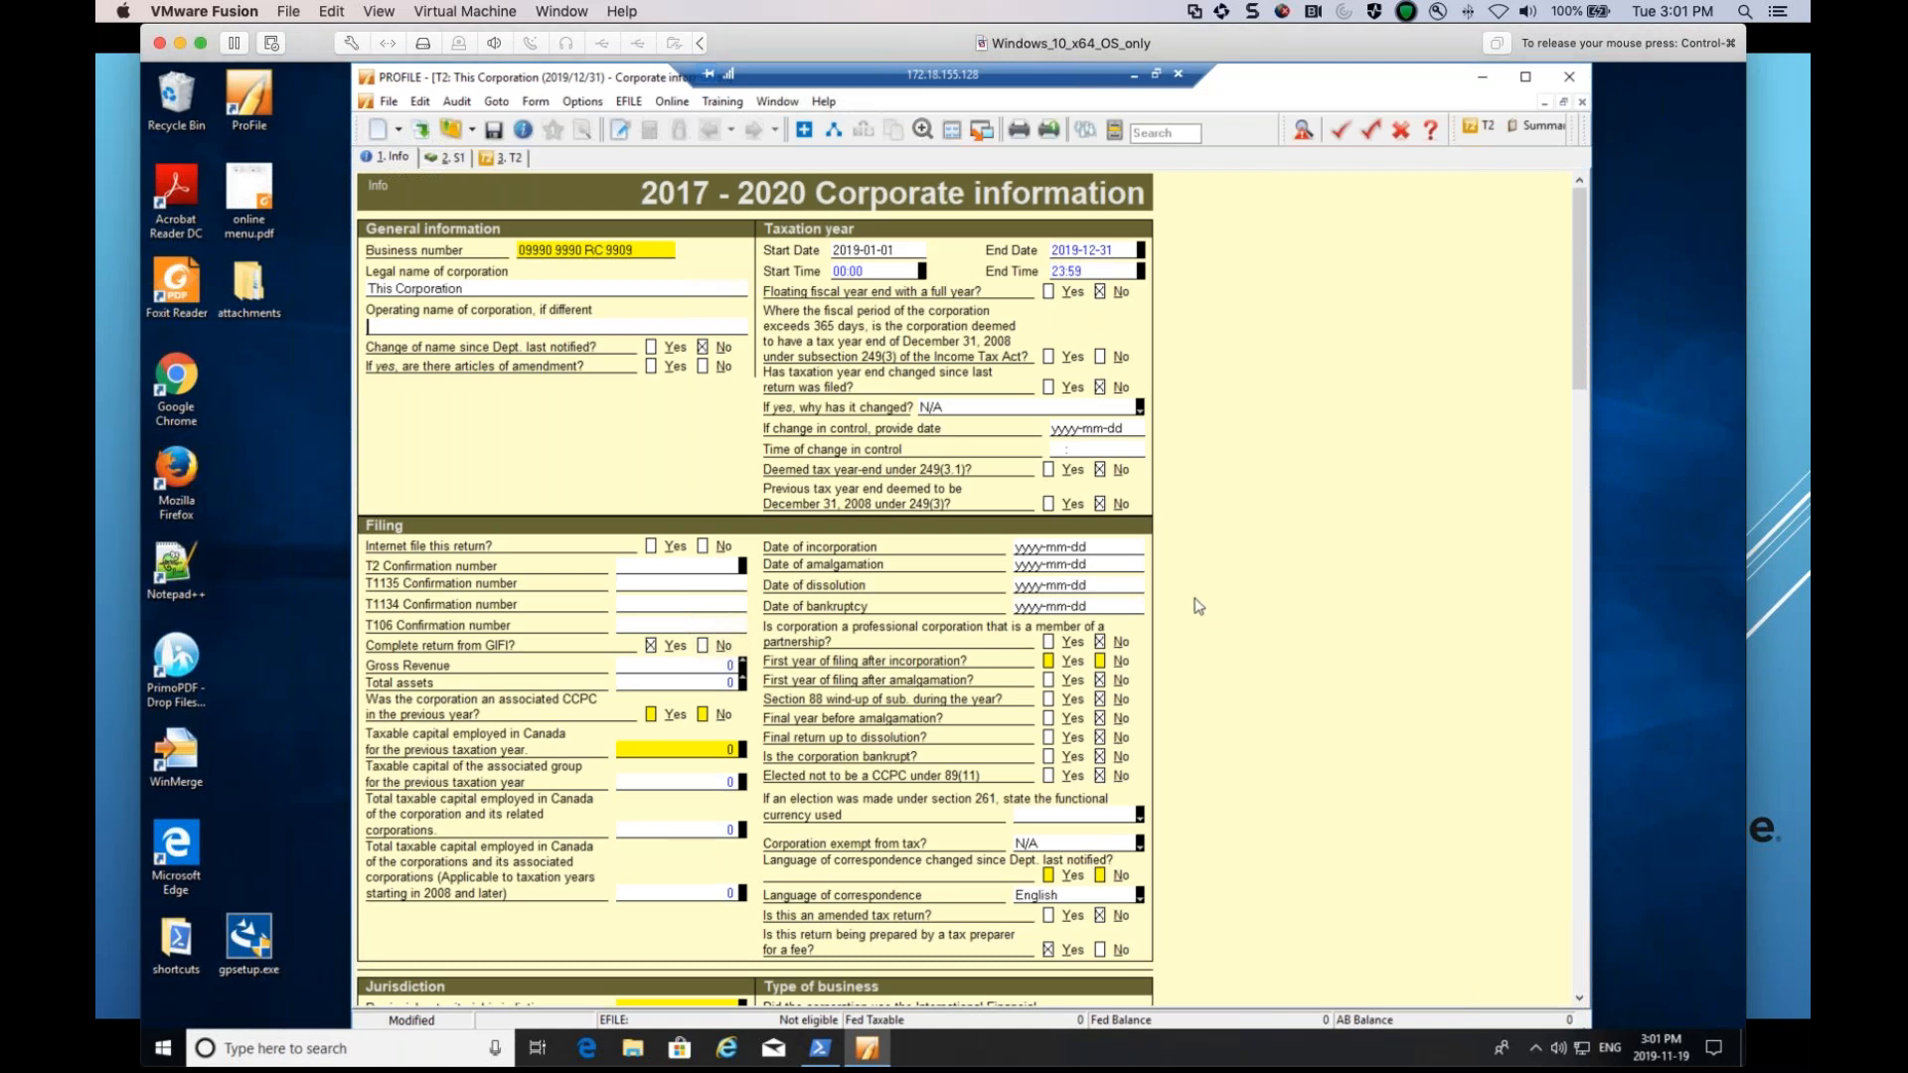
View the T2 form's shortcut options, check the return's Attach a Doc list of added attachments, and close it.
{"action": "right_click", "coordinate": [1196, 604]}
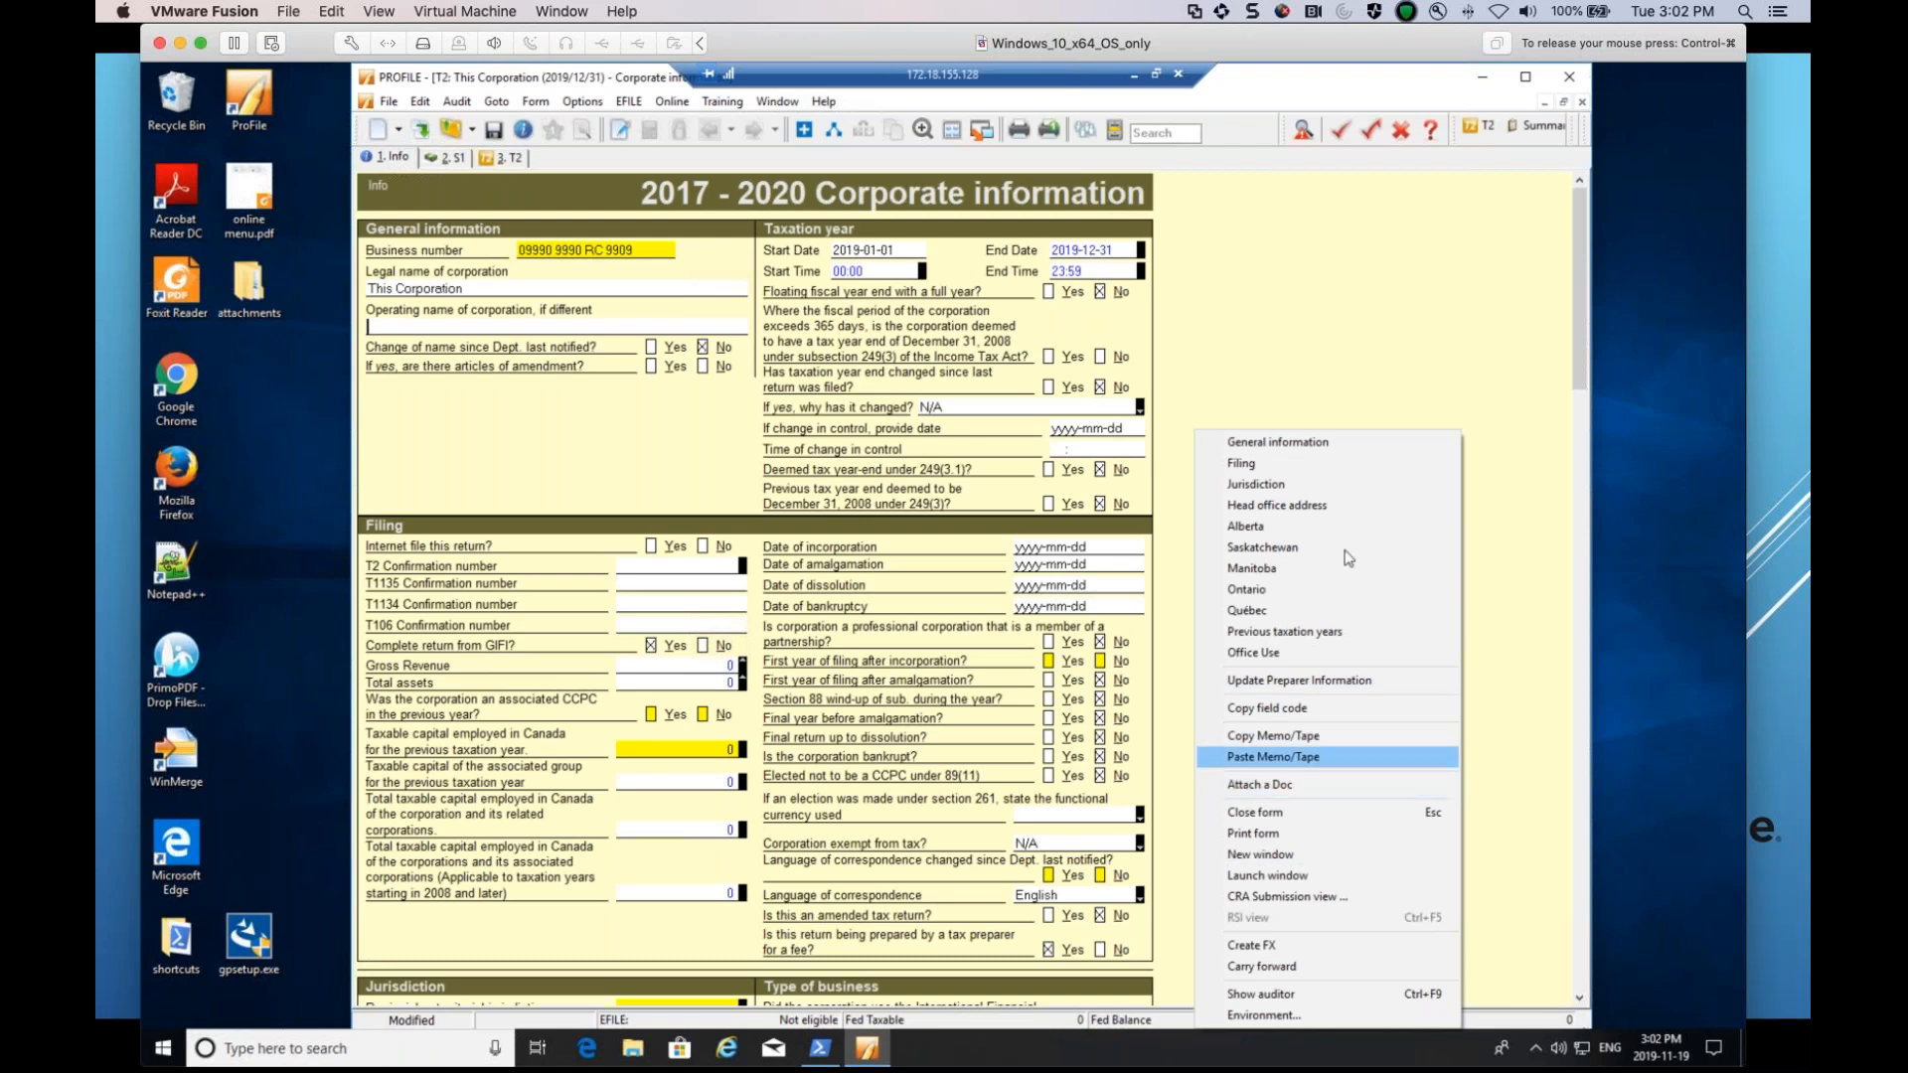
{"action": "left_click", "coordinate": [1297, 328]}
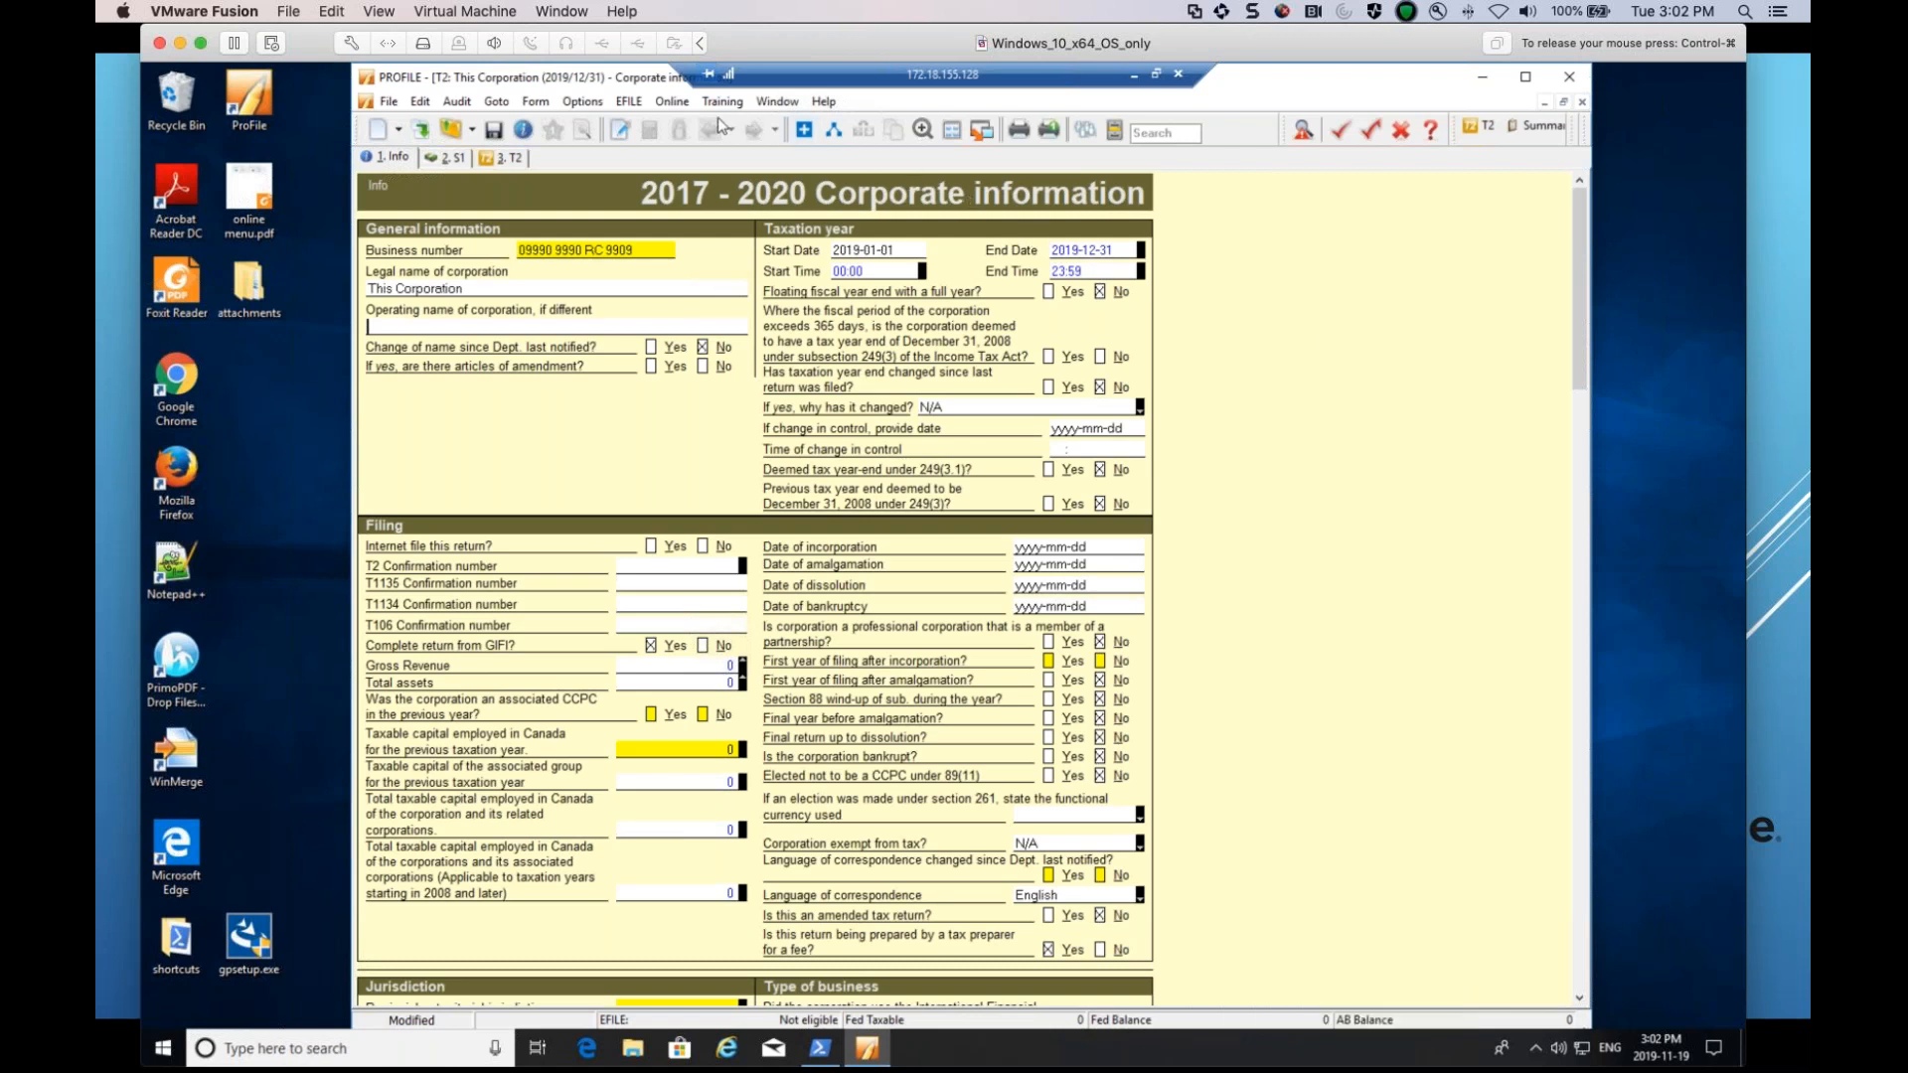
{"action": "left_click", "coordinate": [632, 103]}
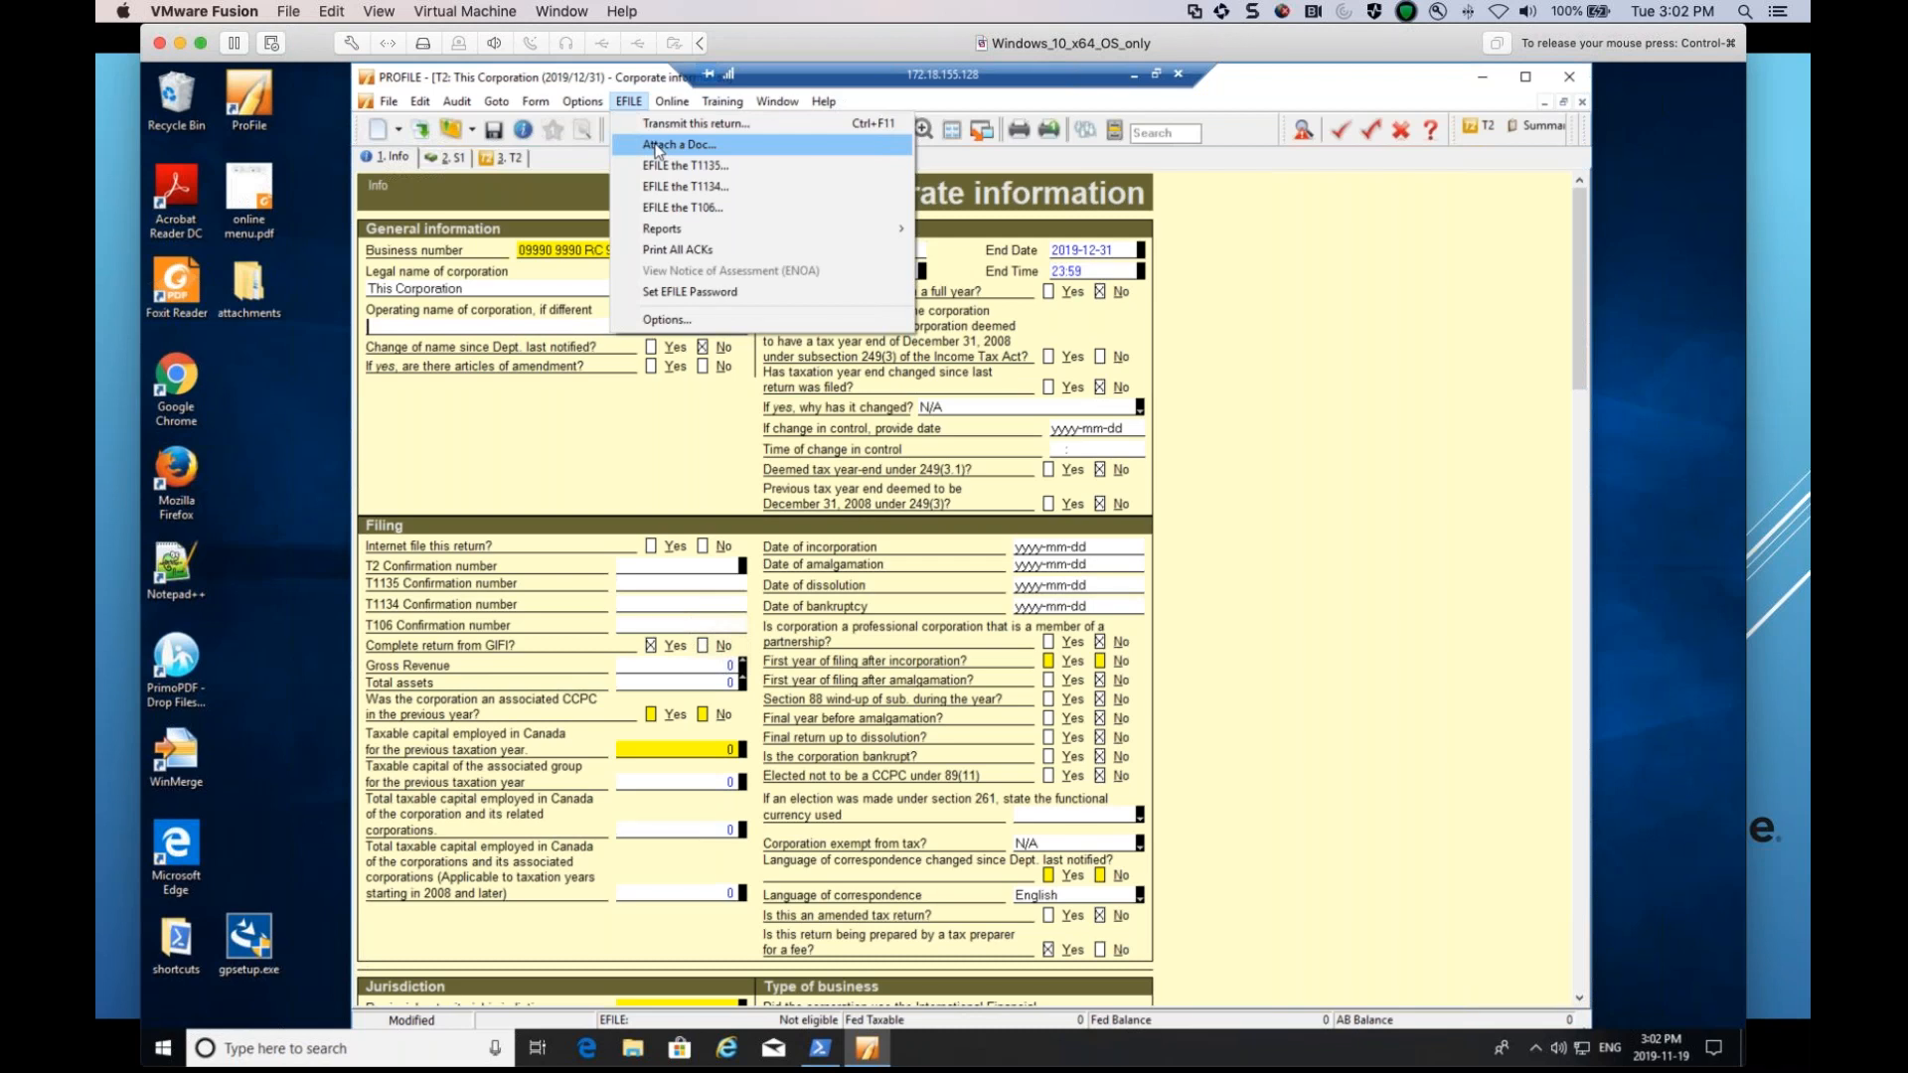
{"action": "left_click", "coordinate": [657, 147]}
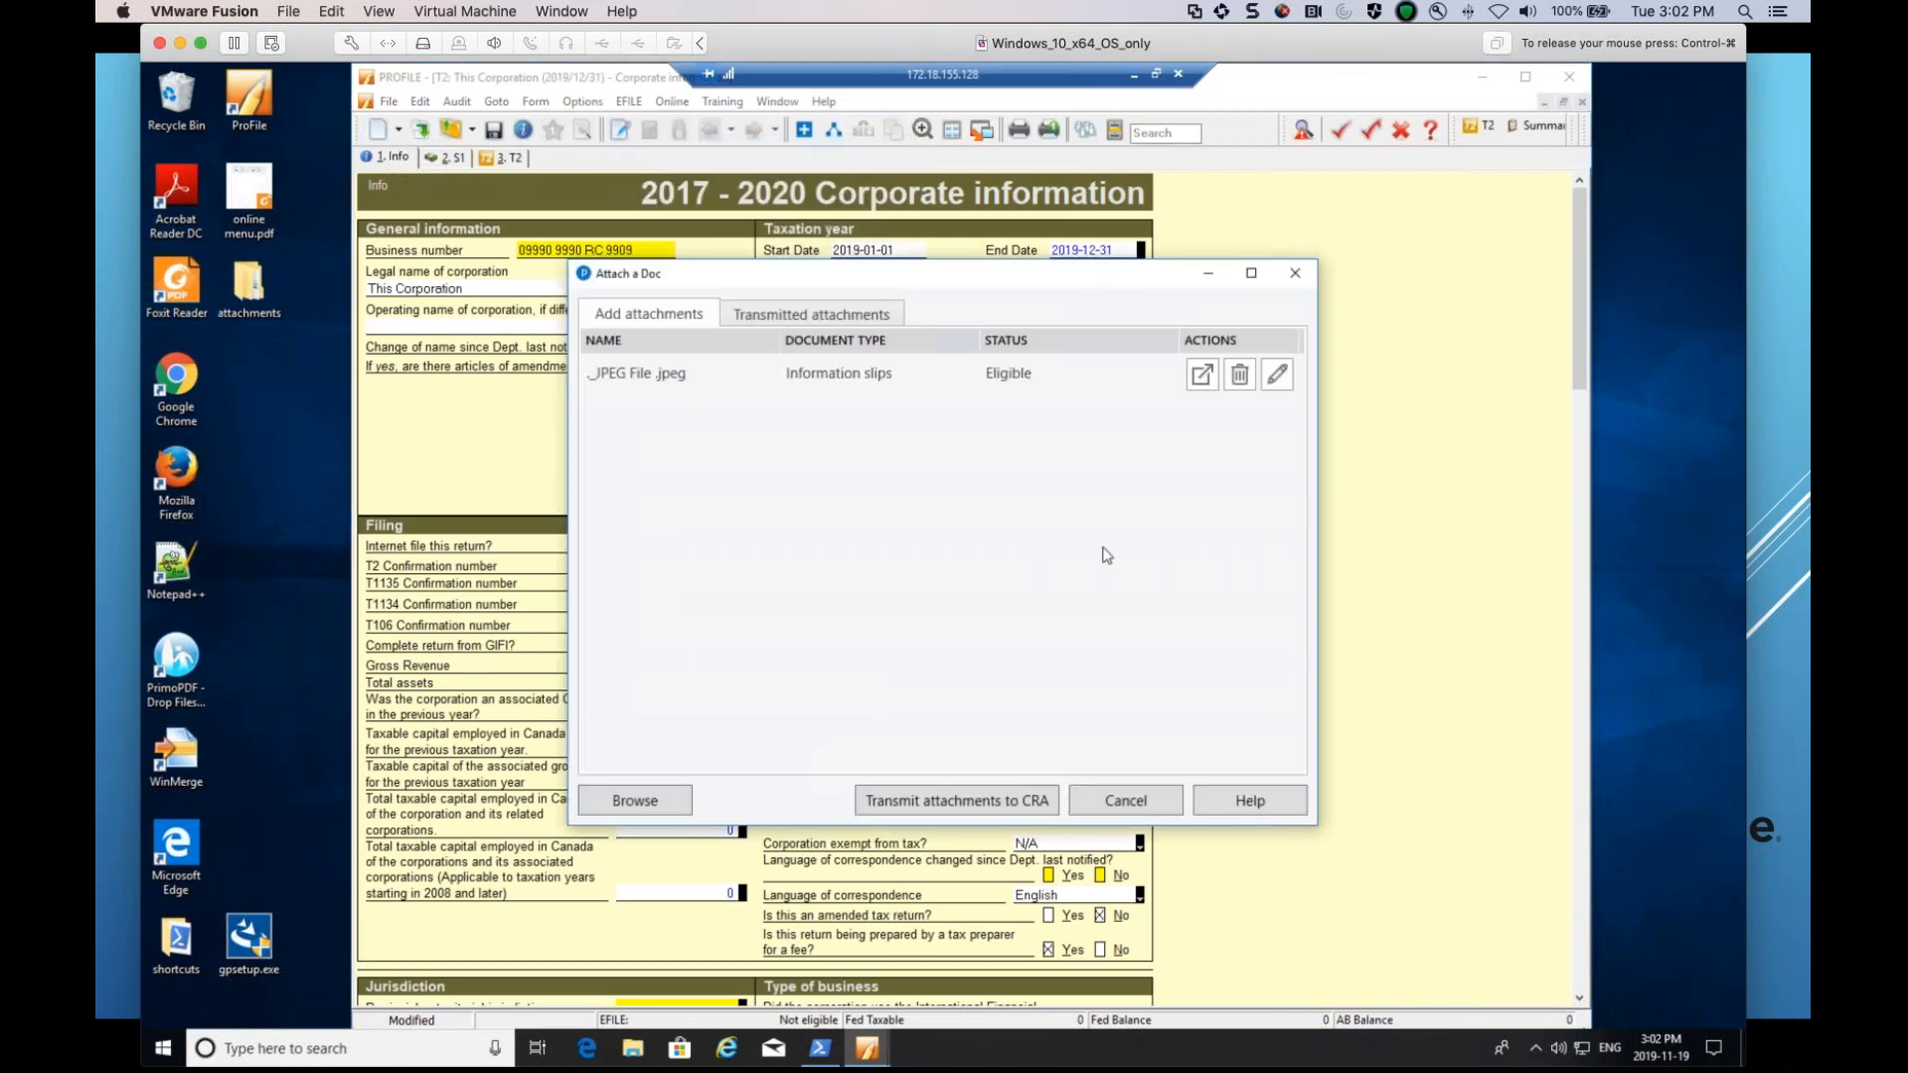
{"action": "left_click", "coordinate": [1295, 272]}
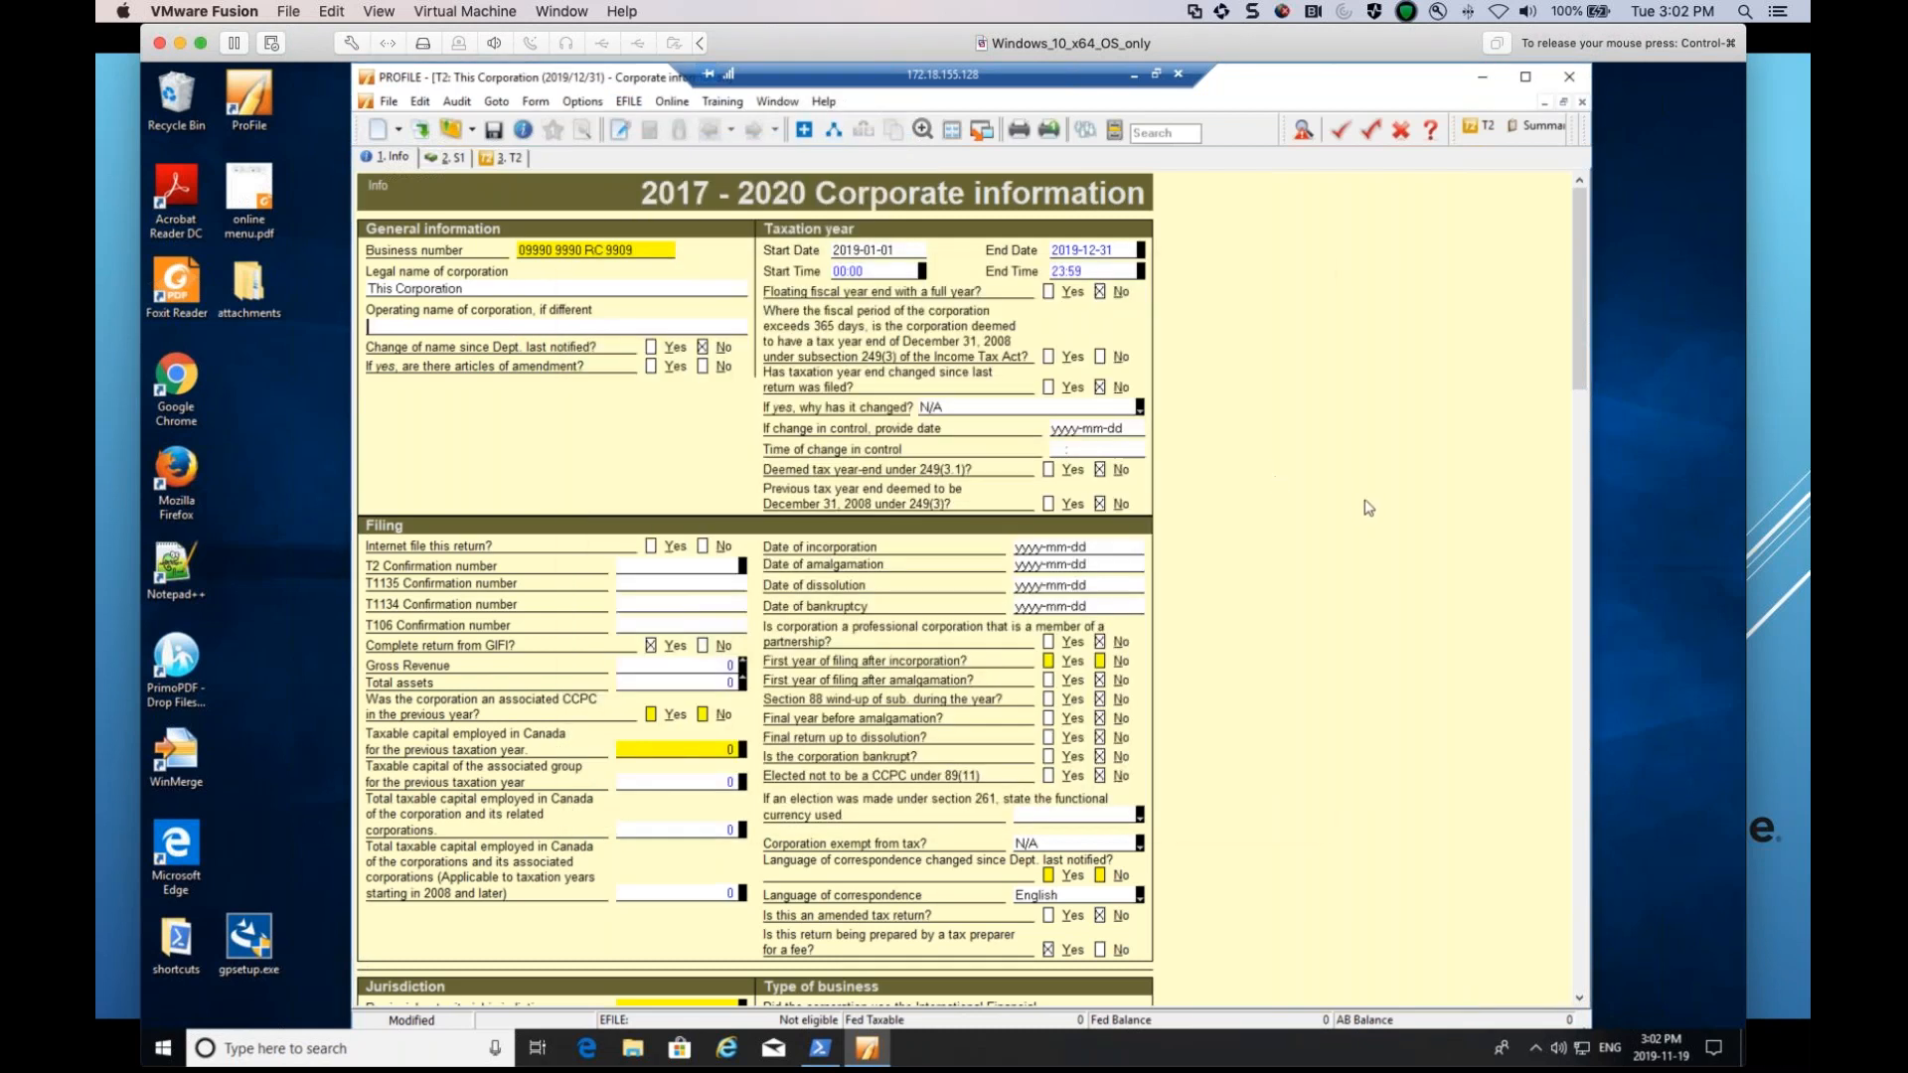
View the file selection window for attaching a document directly from the Info form, and close it without choosing a file.
{"action": "right_click", "coordinate": [1369, 507]}
{"action": "left_click", "coordinate": [1431, 790]}
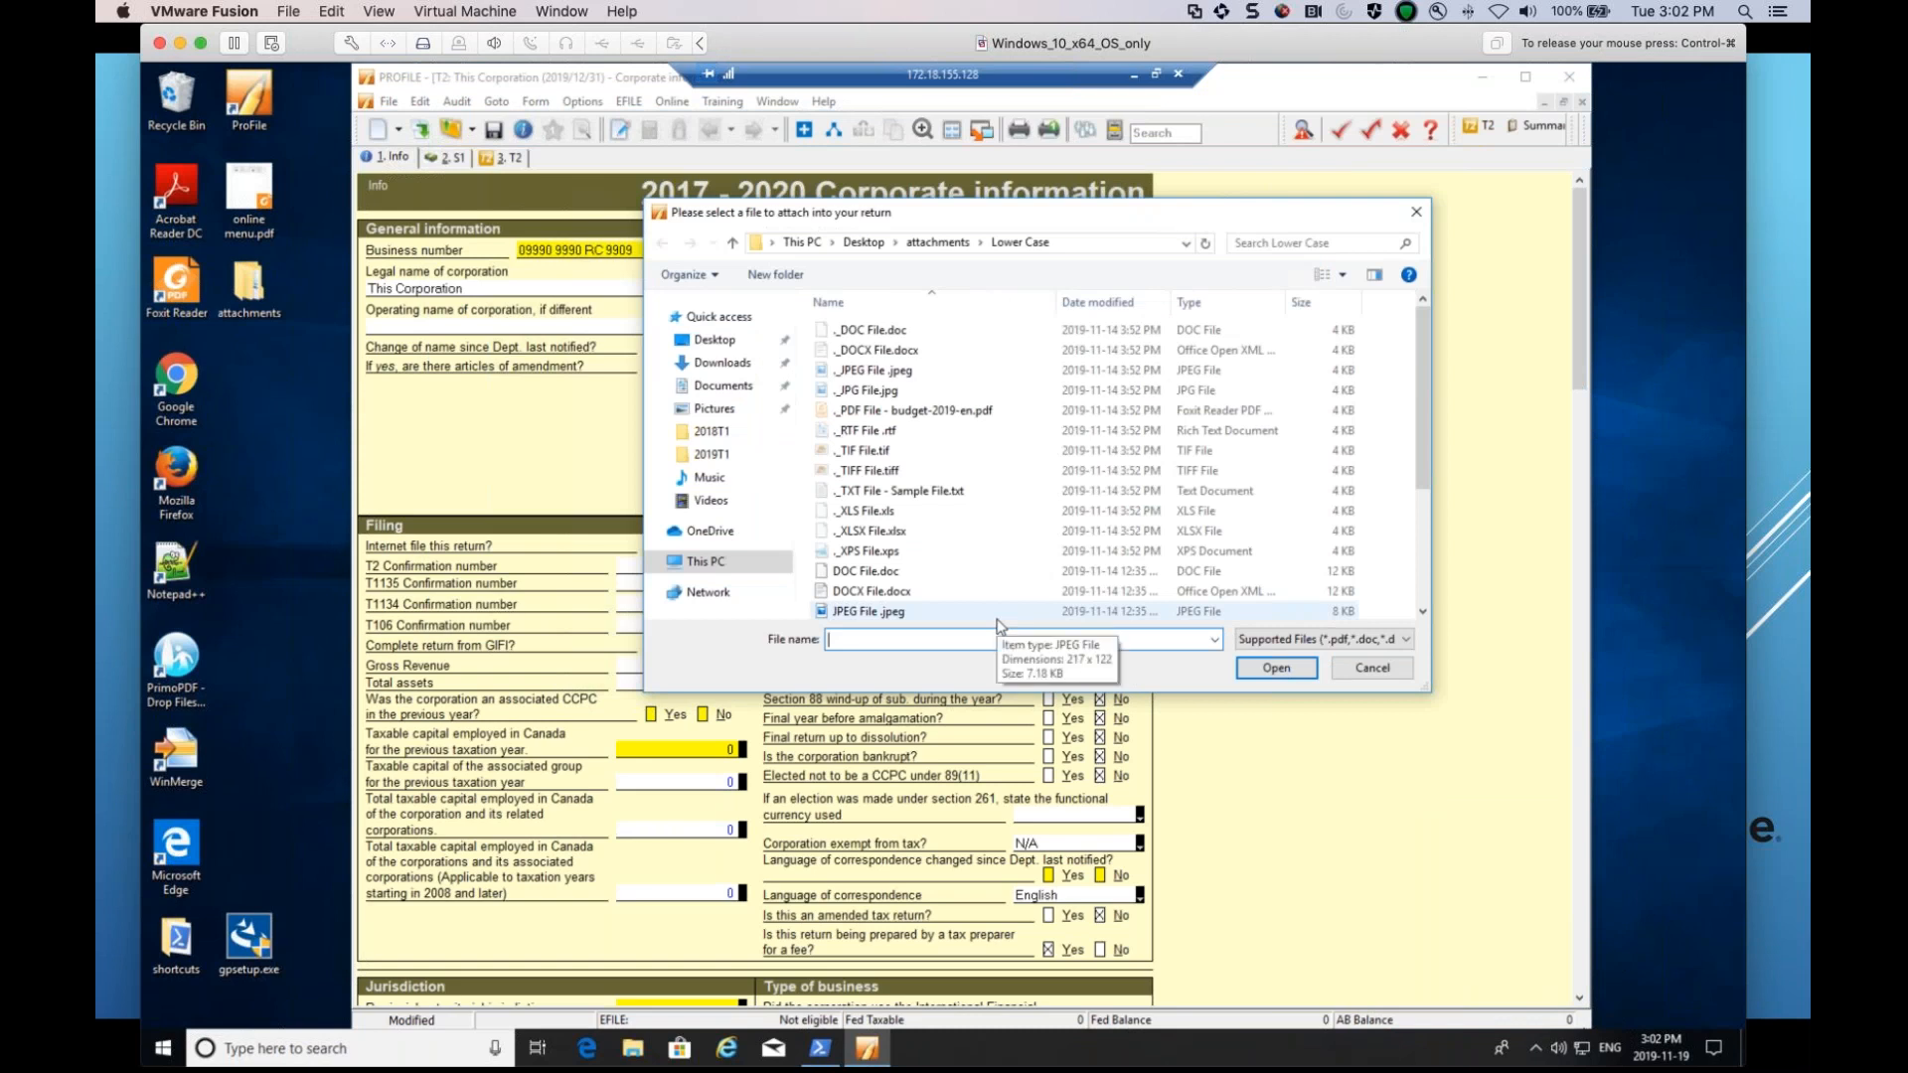
{"action": "left_click", "coordinate": [1417, 214]}
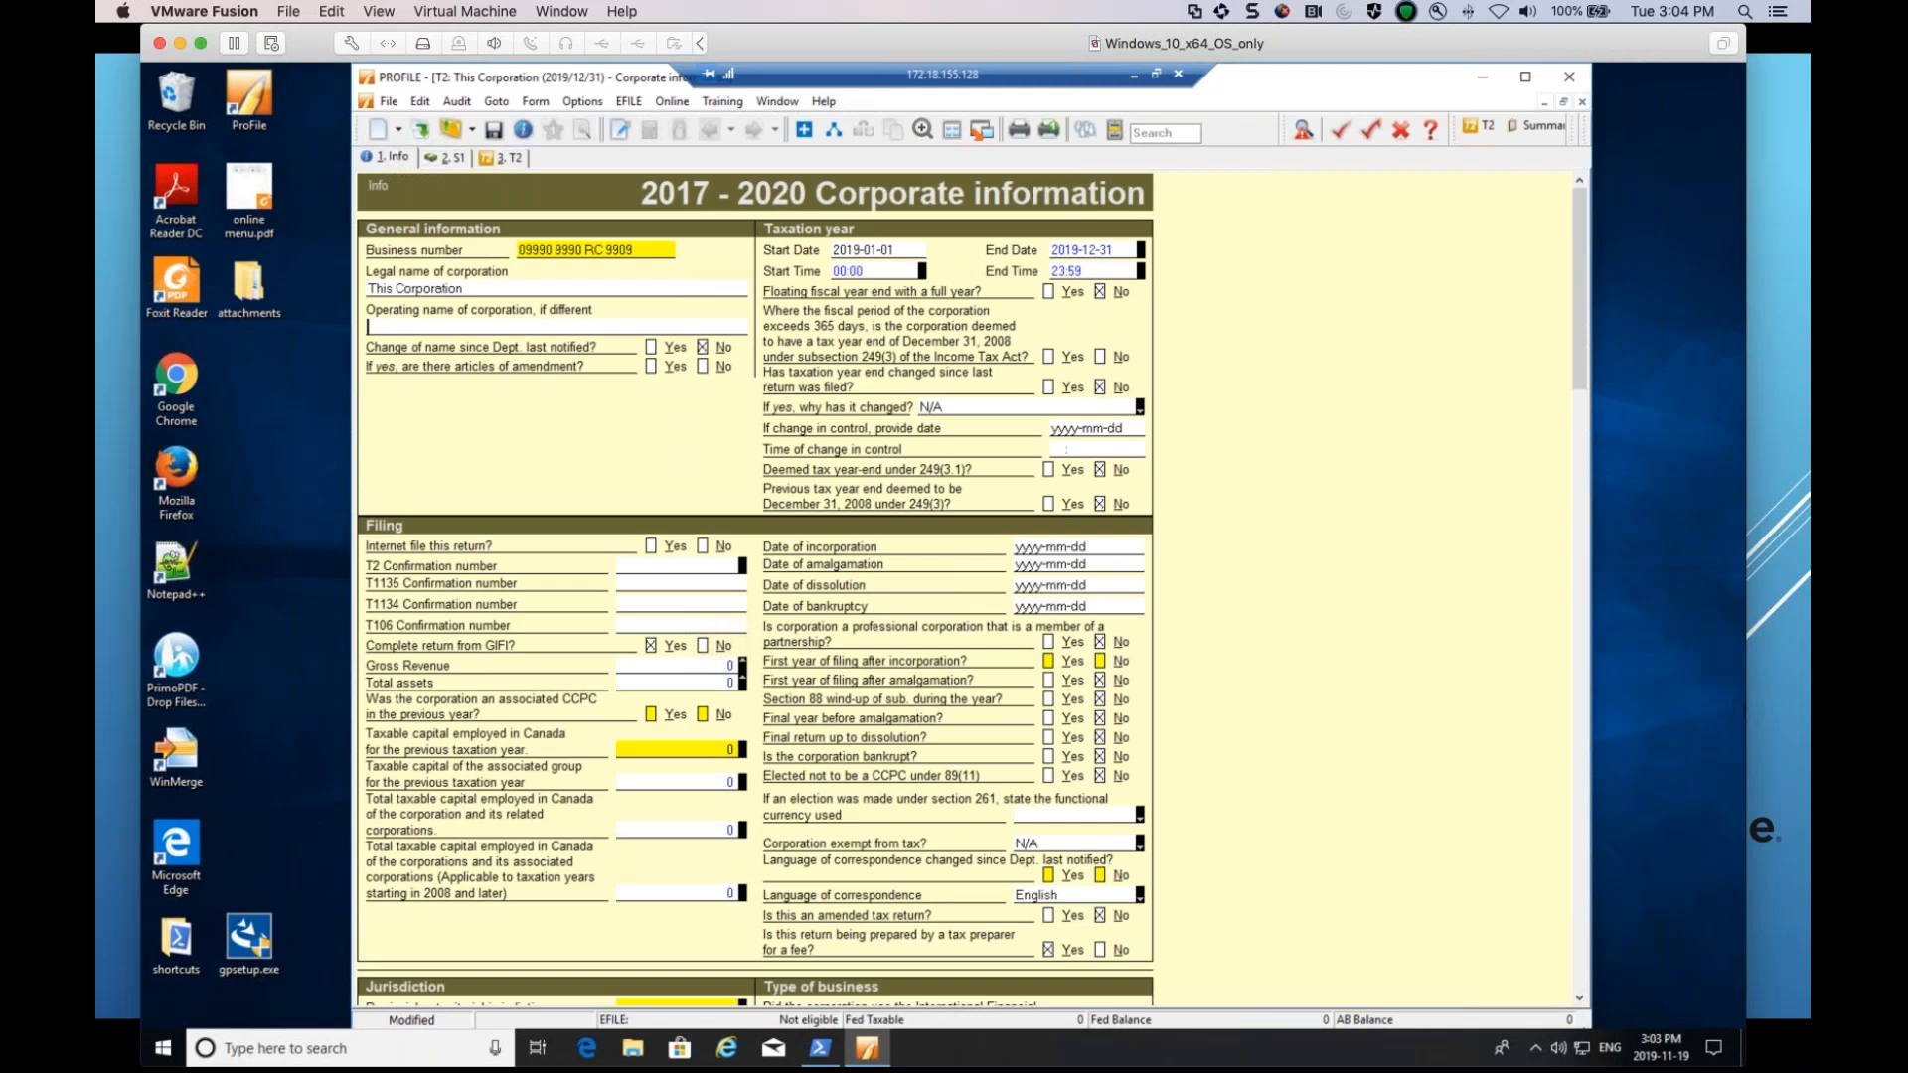
{"action": "right_click", "coordinate": [1215, 562]}
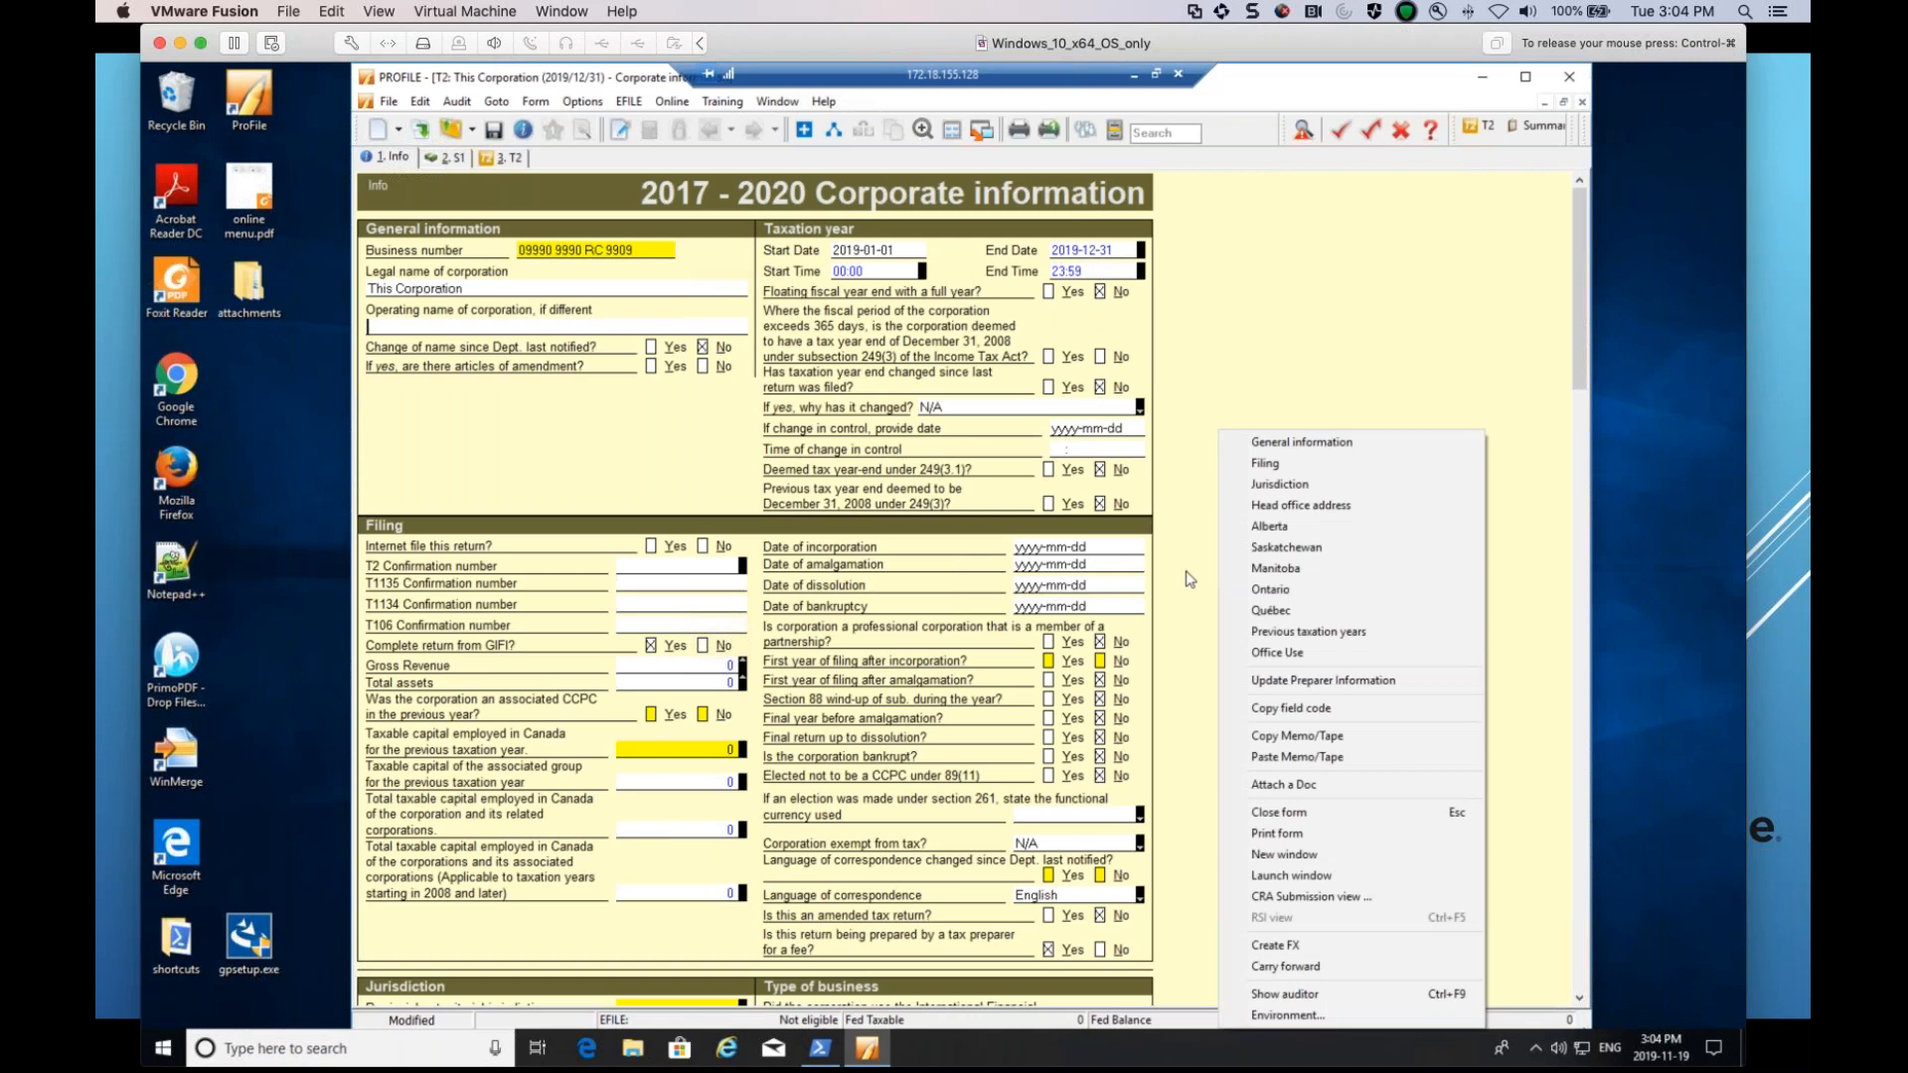
{"action": "left_click", "coordinate": [1284, 786]}
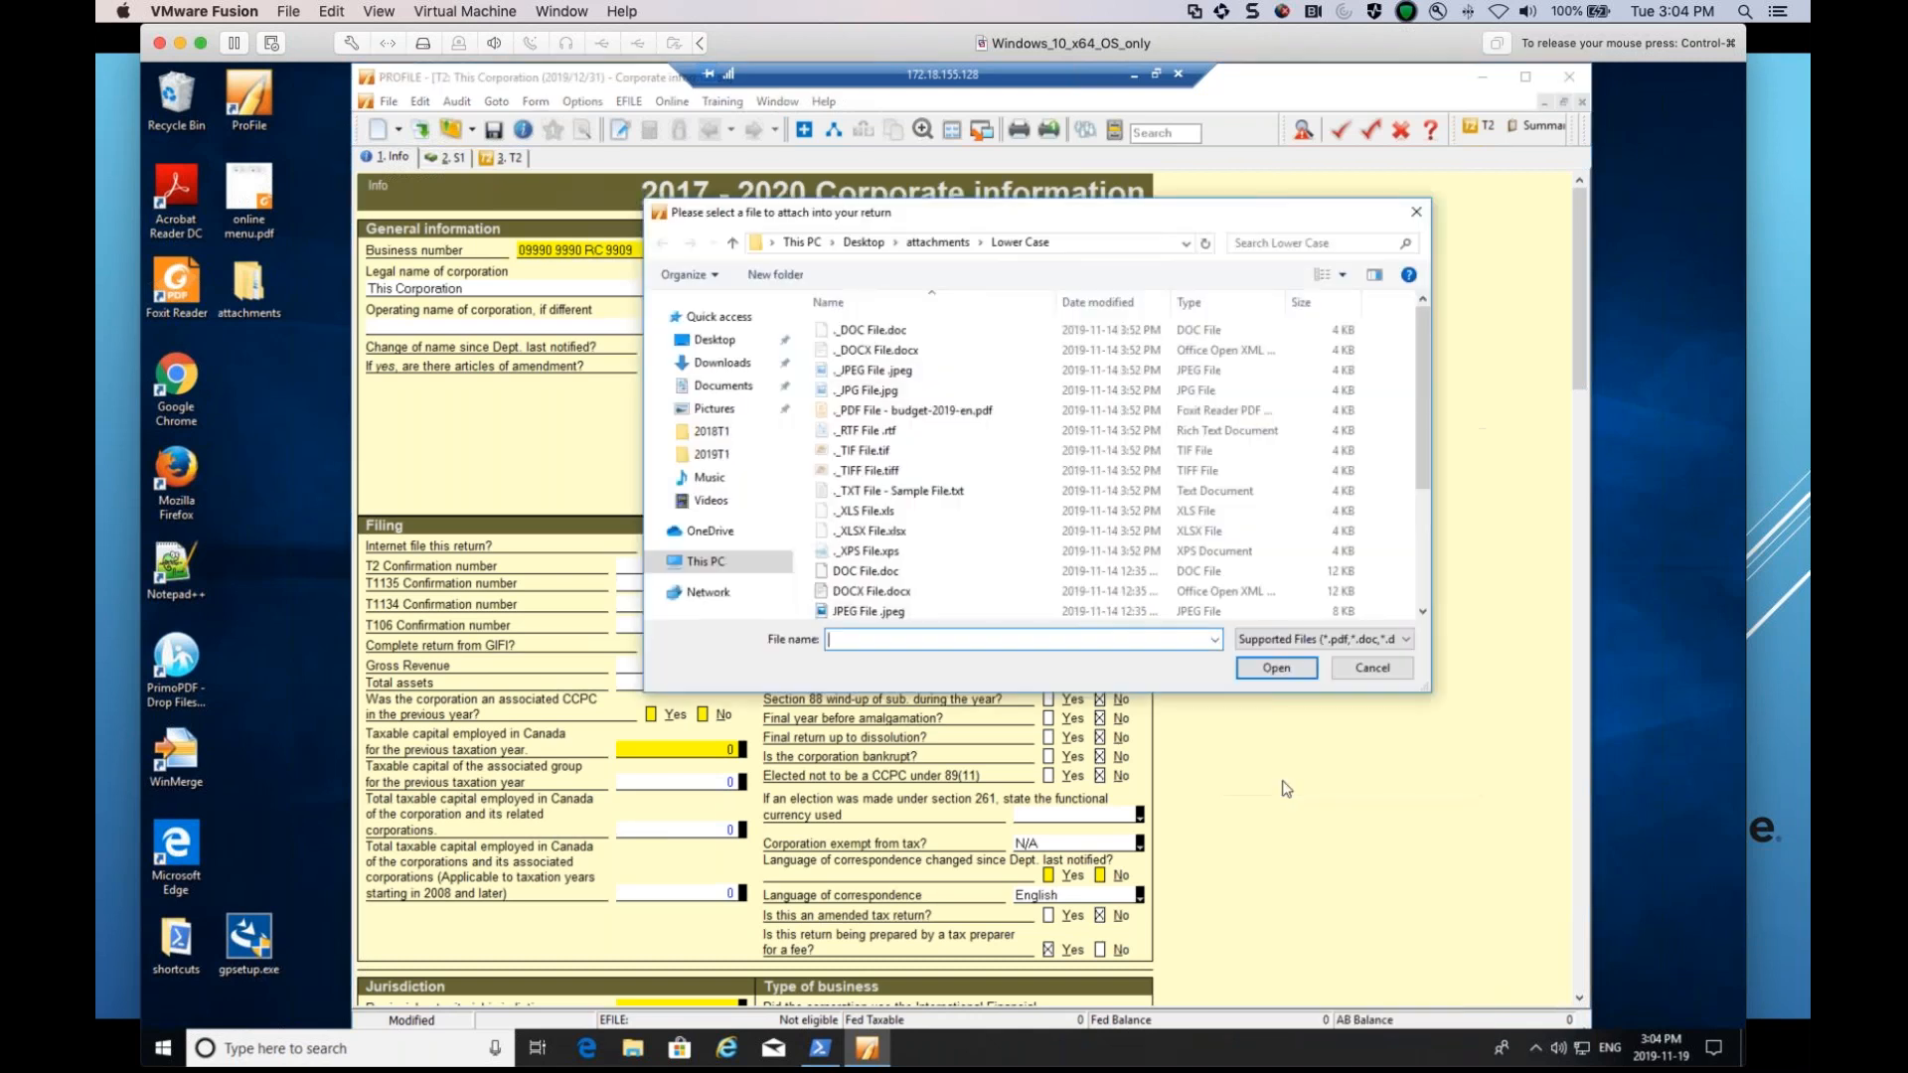
{"action": "left_click", "coordinate": [1416, 212]}
Open the return's EFILE attachment list and add ._DOC File.doc from the Lower Case folder as a new attachment.
{"action": "left_click", "coordinate": [628, 102]}
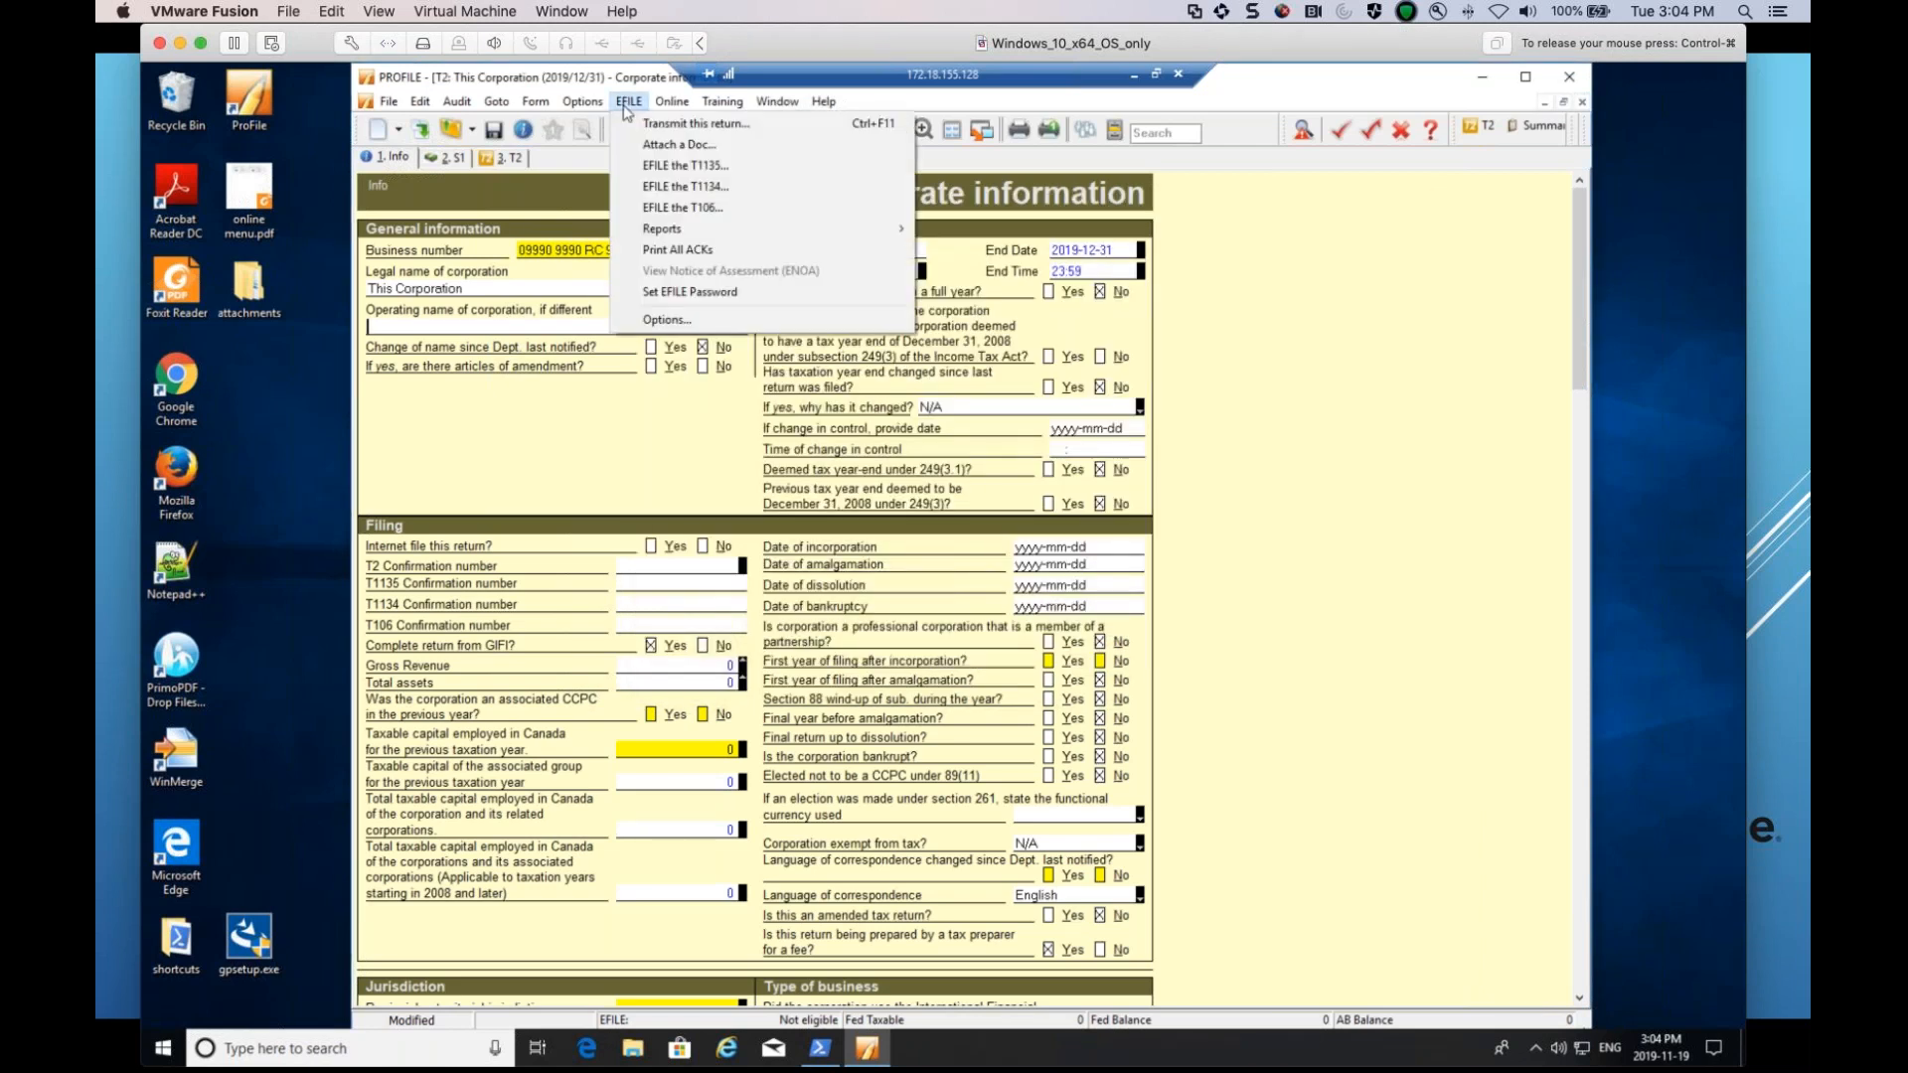
{"action": "left_click", "coordinate": [659, 149]}
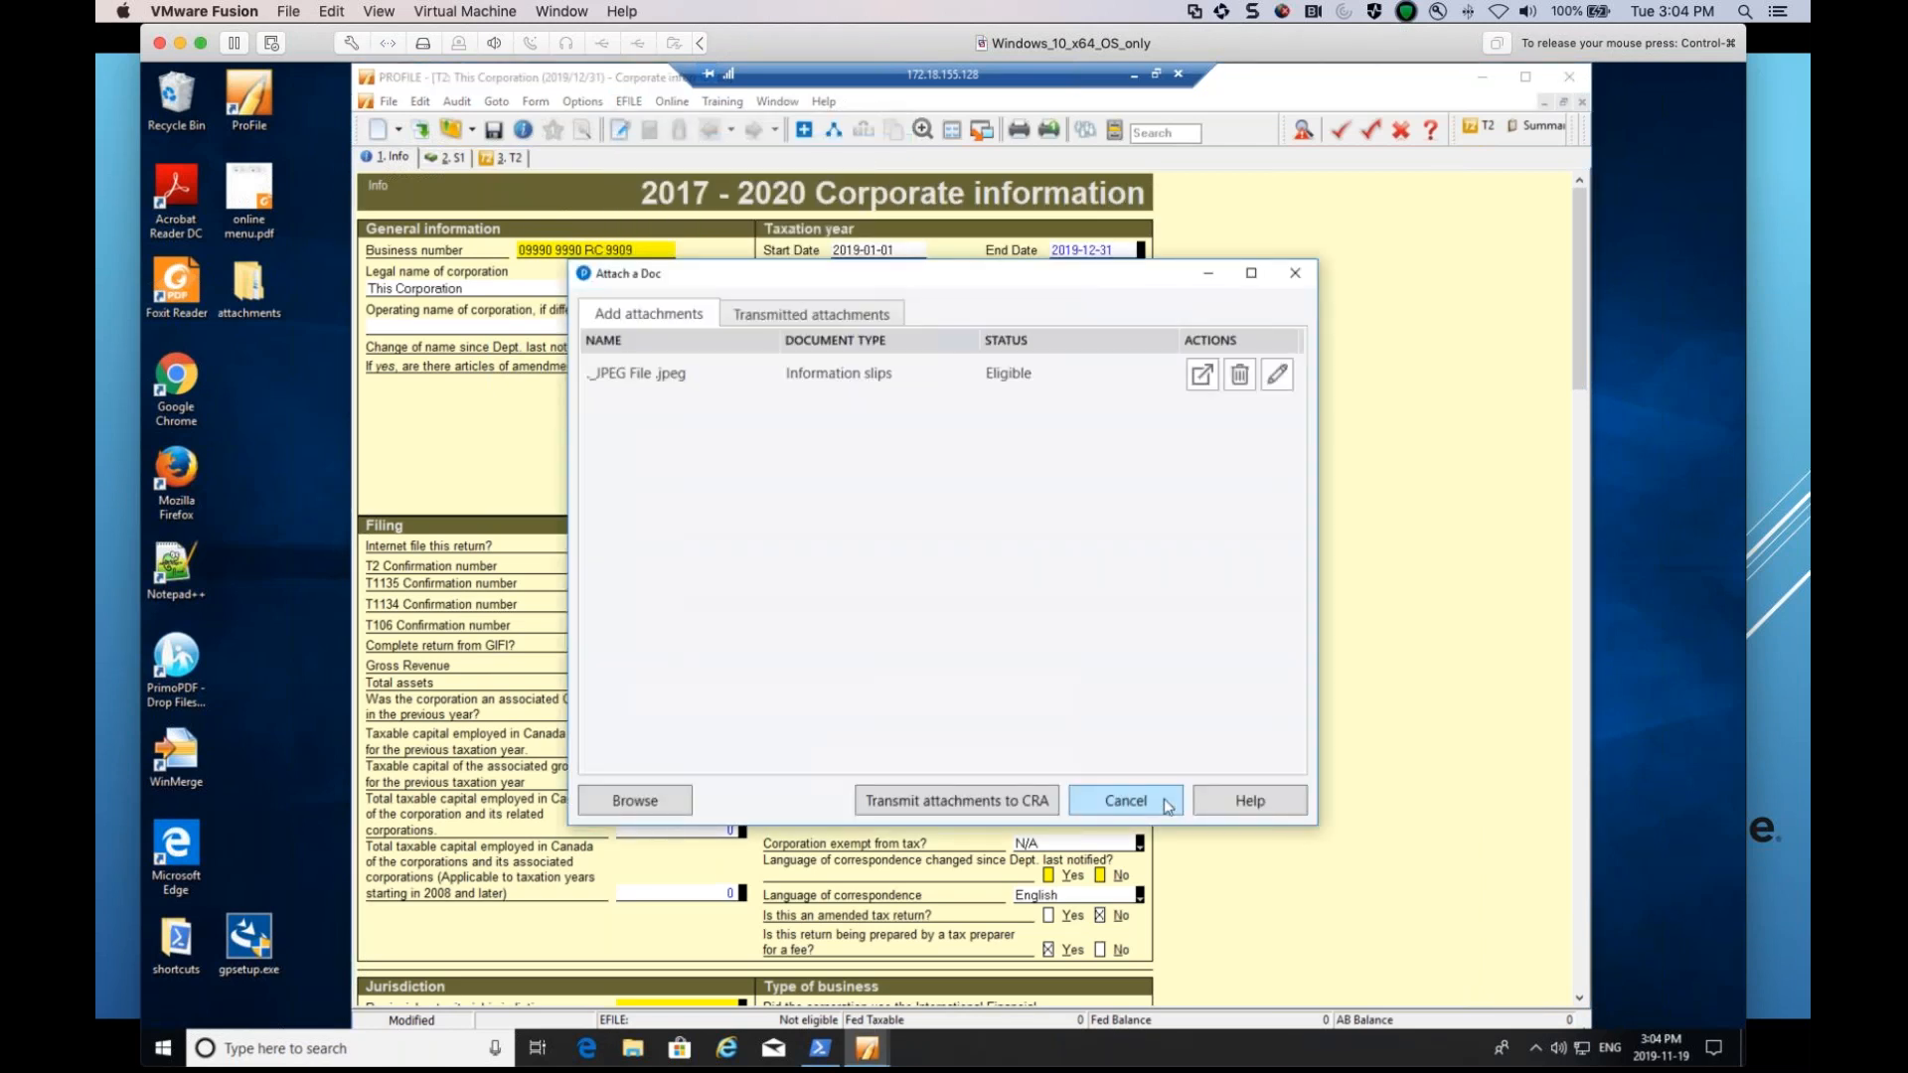
{"action": "left_click_drag", "start_coordinate": [1017, 279], "coordinate": [1019, 267]}
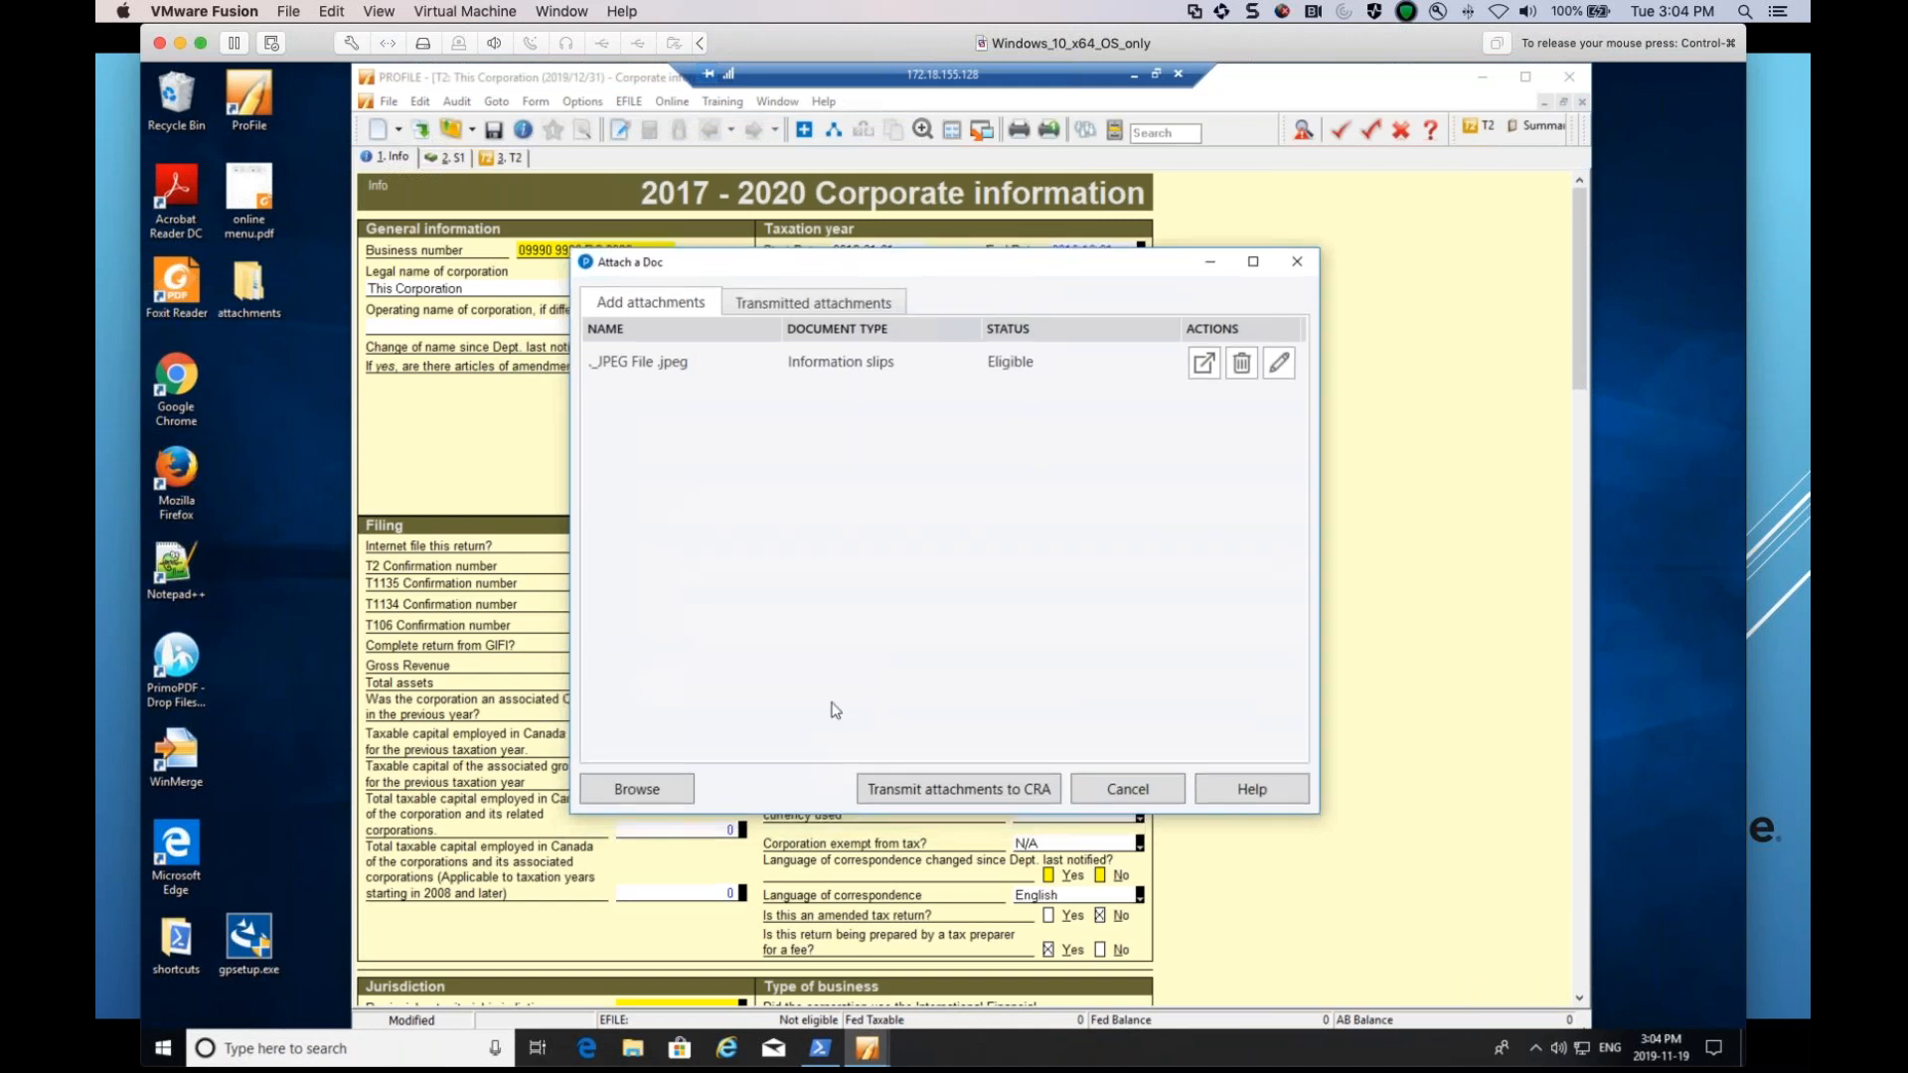
{"action": "left_click", "coordinate": [628, 795]}
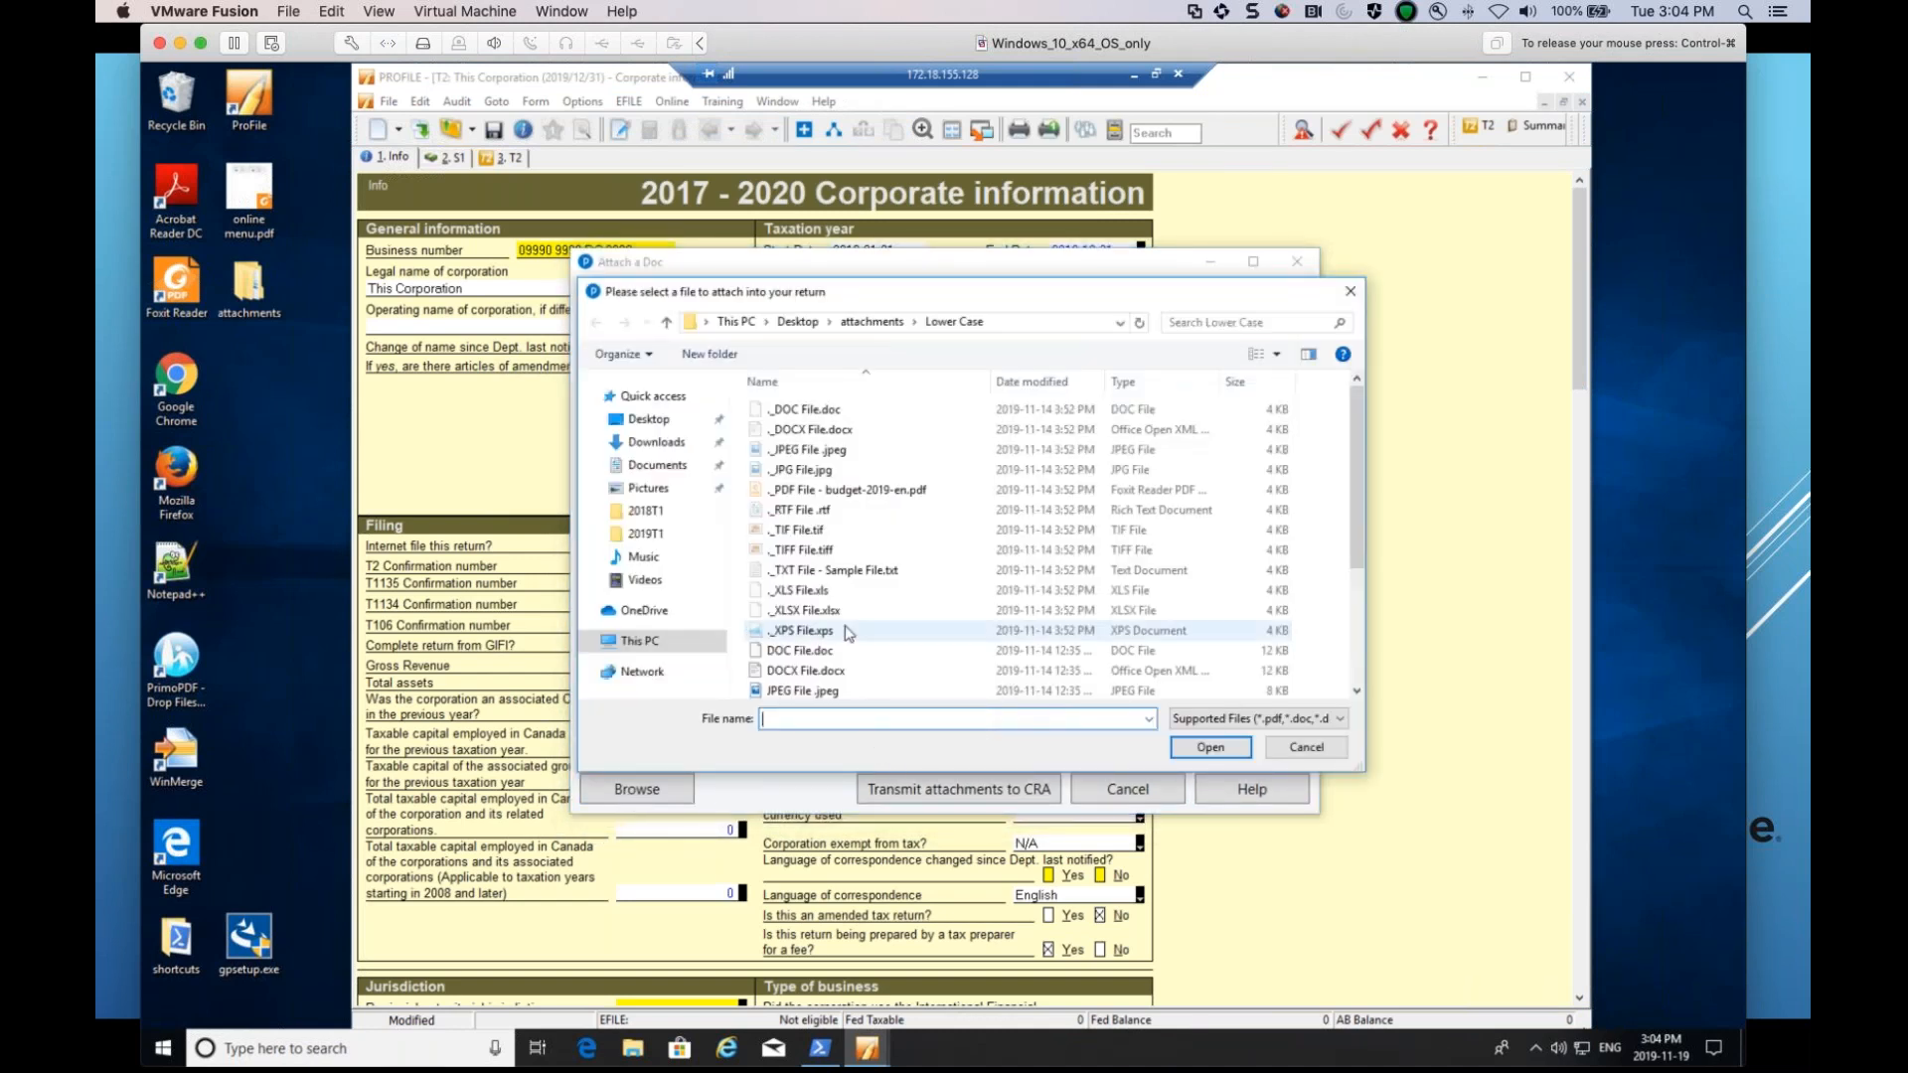
{"action": "left_click", "coordinate": [815, 415]}
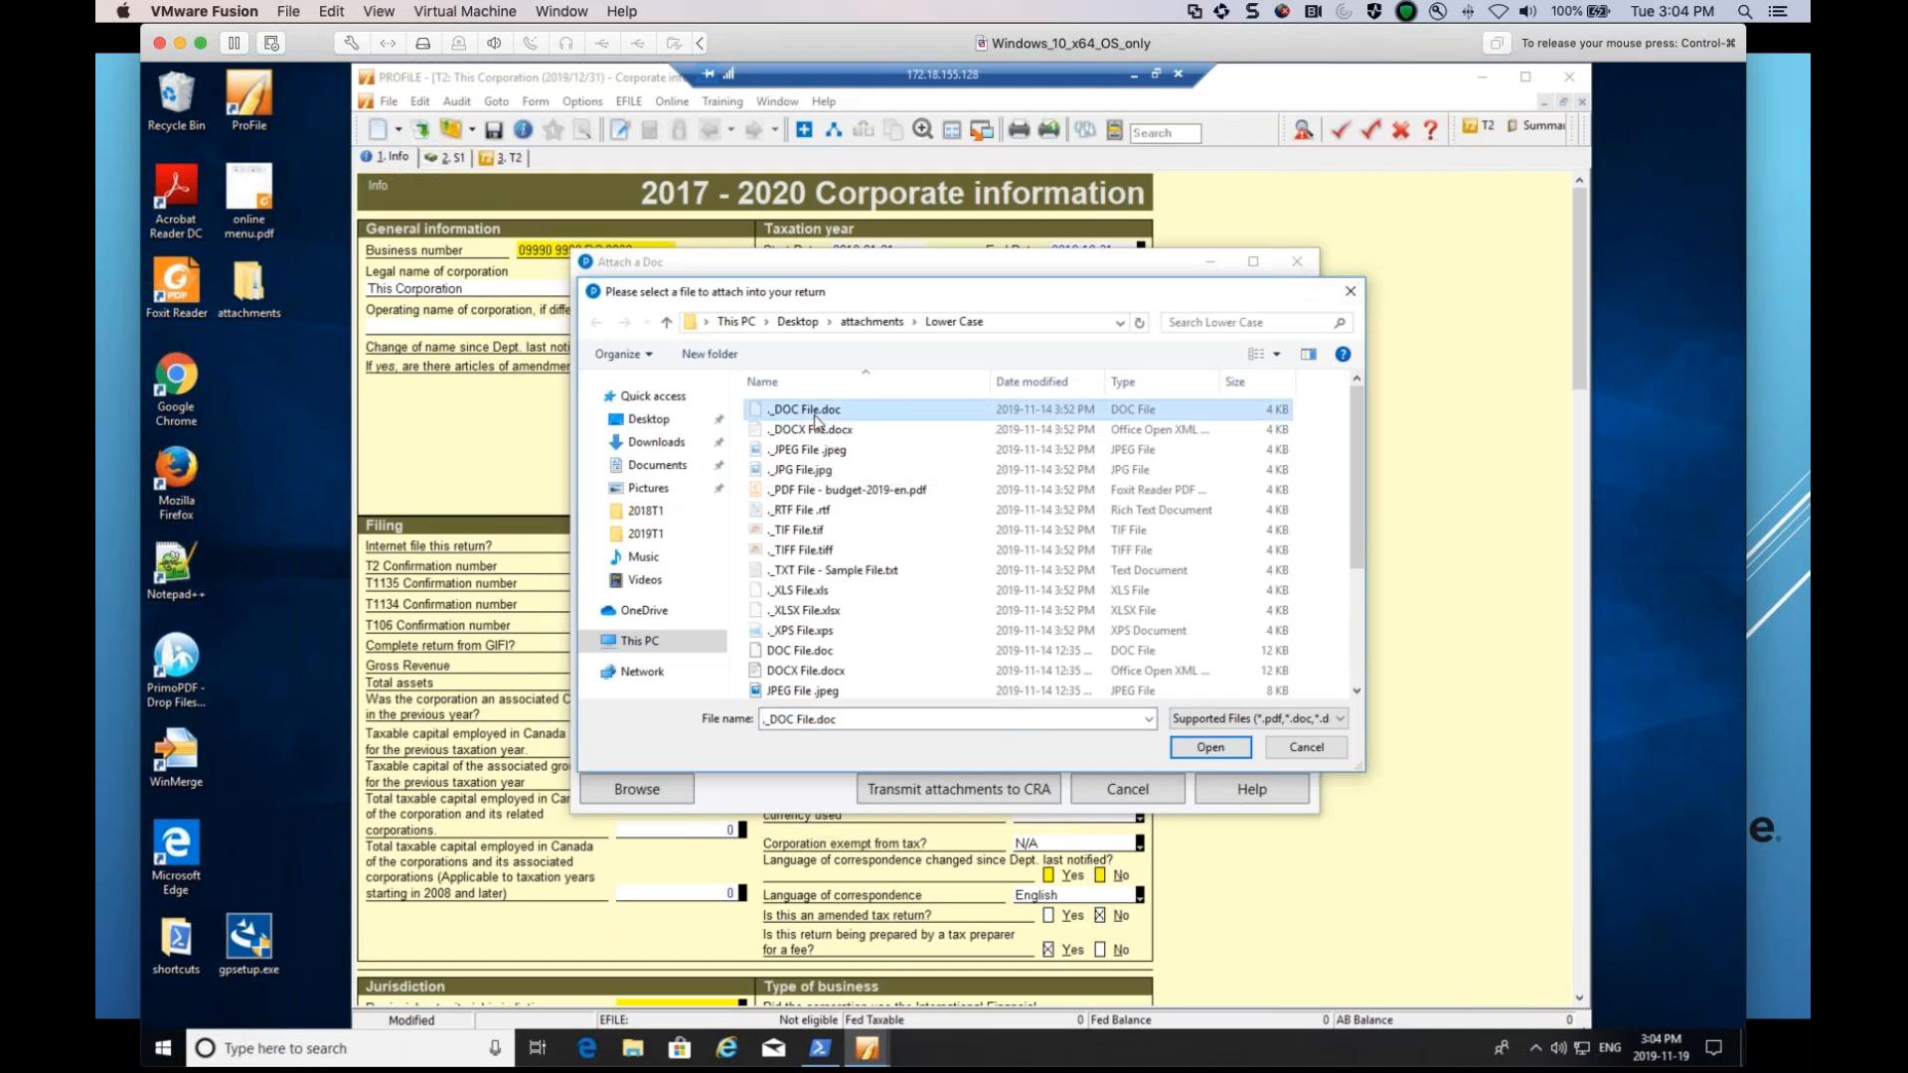
{"action": "left_click", "coordinate": [1225, 755]}
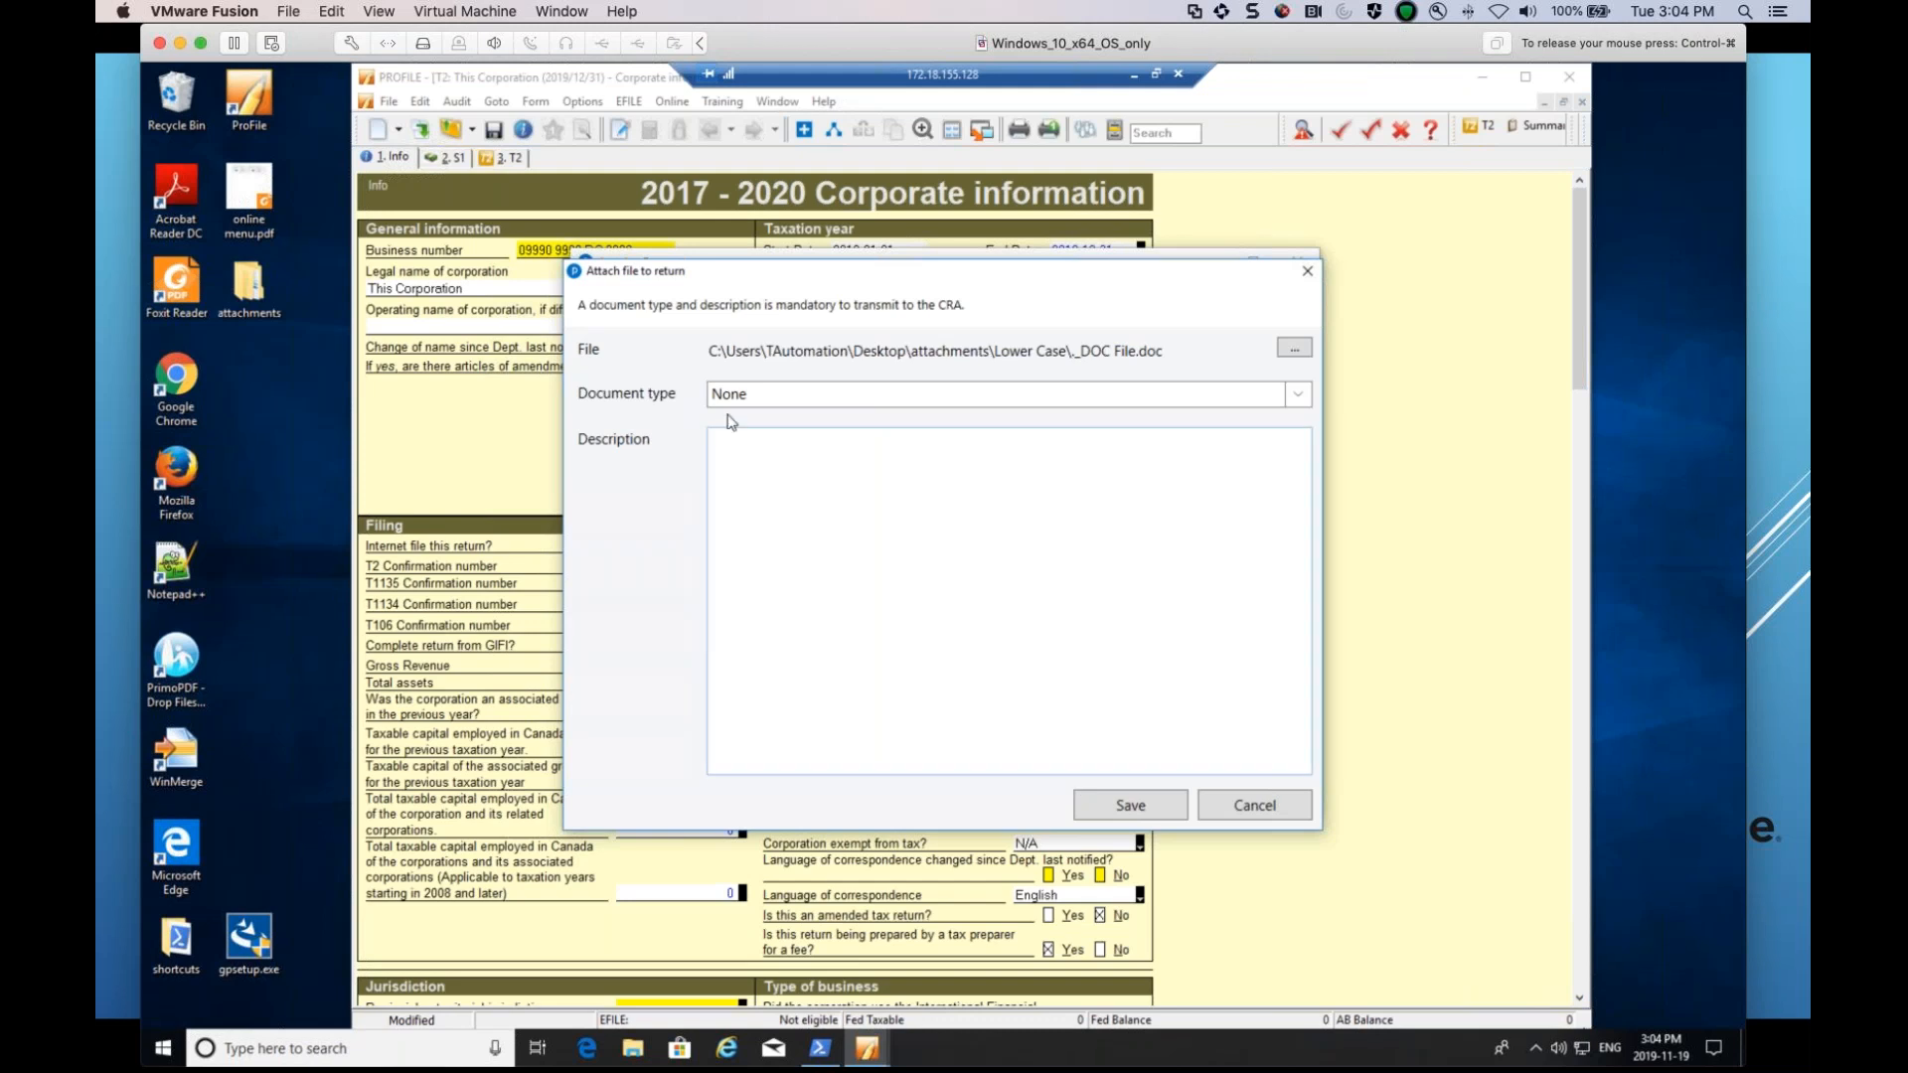
Look through the available document types and try Financial Statements and Explanatory Notes for the DOC file.
{"action": "left_click", "coordinate": [1259, 391]}
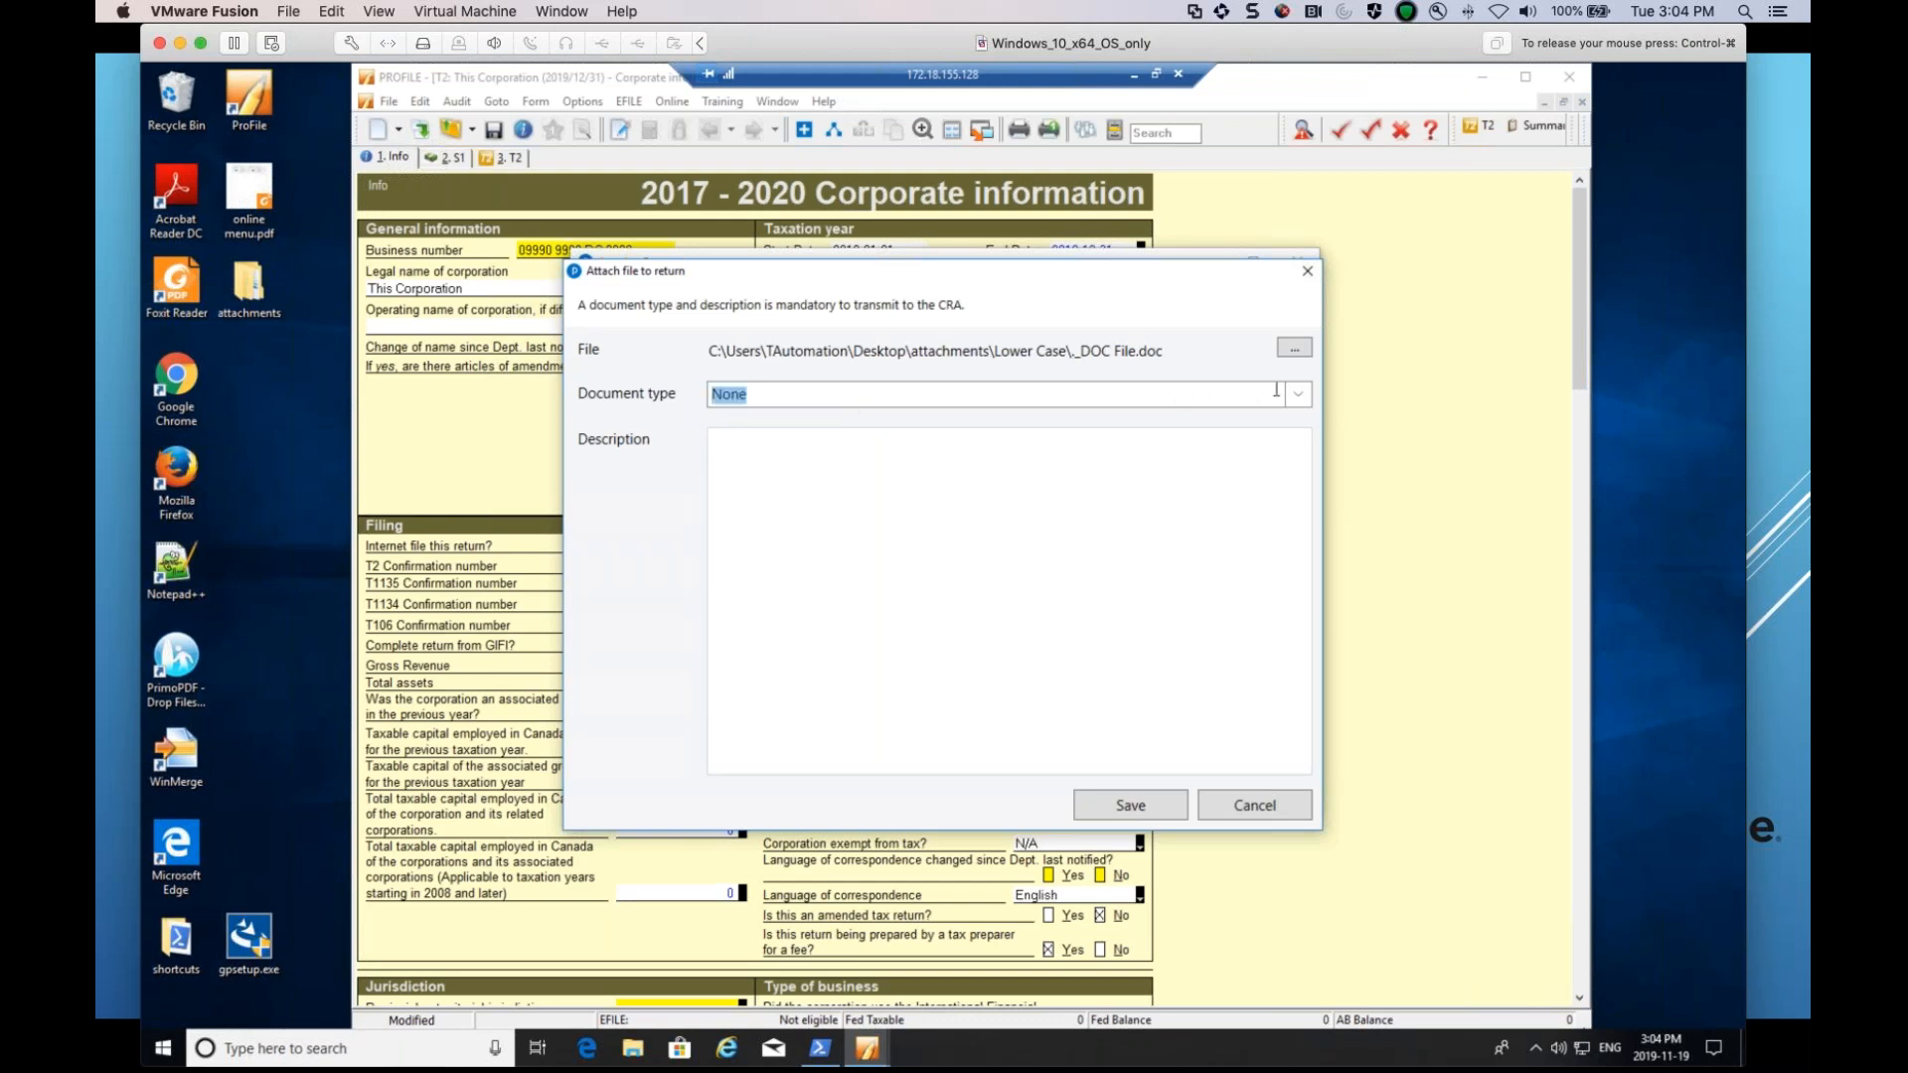
{"action": "left_click", "coordinate": [1308, 402]}
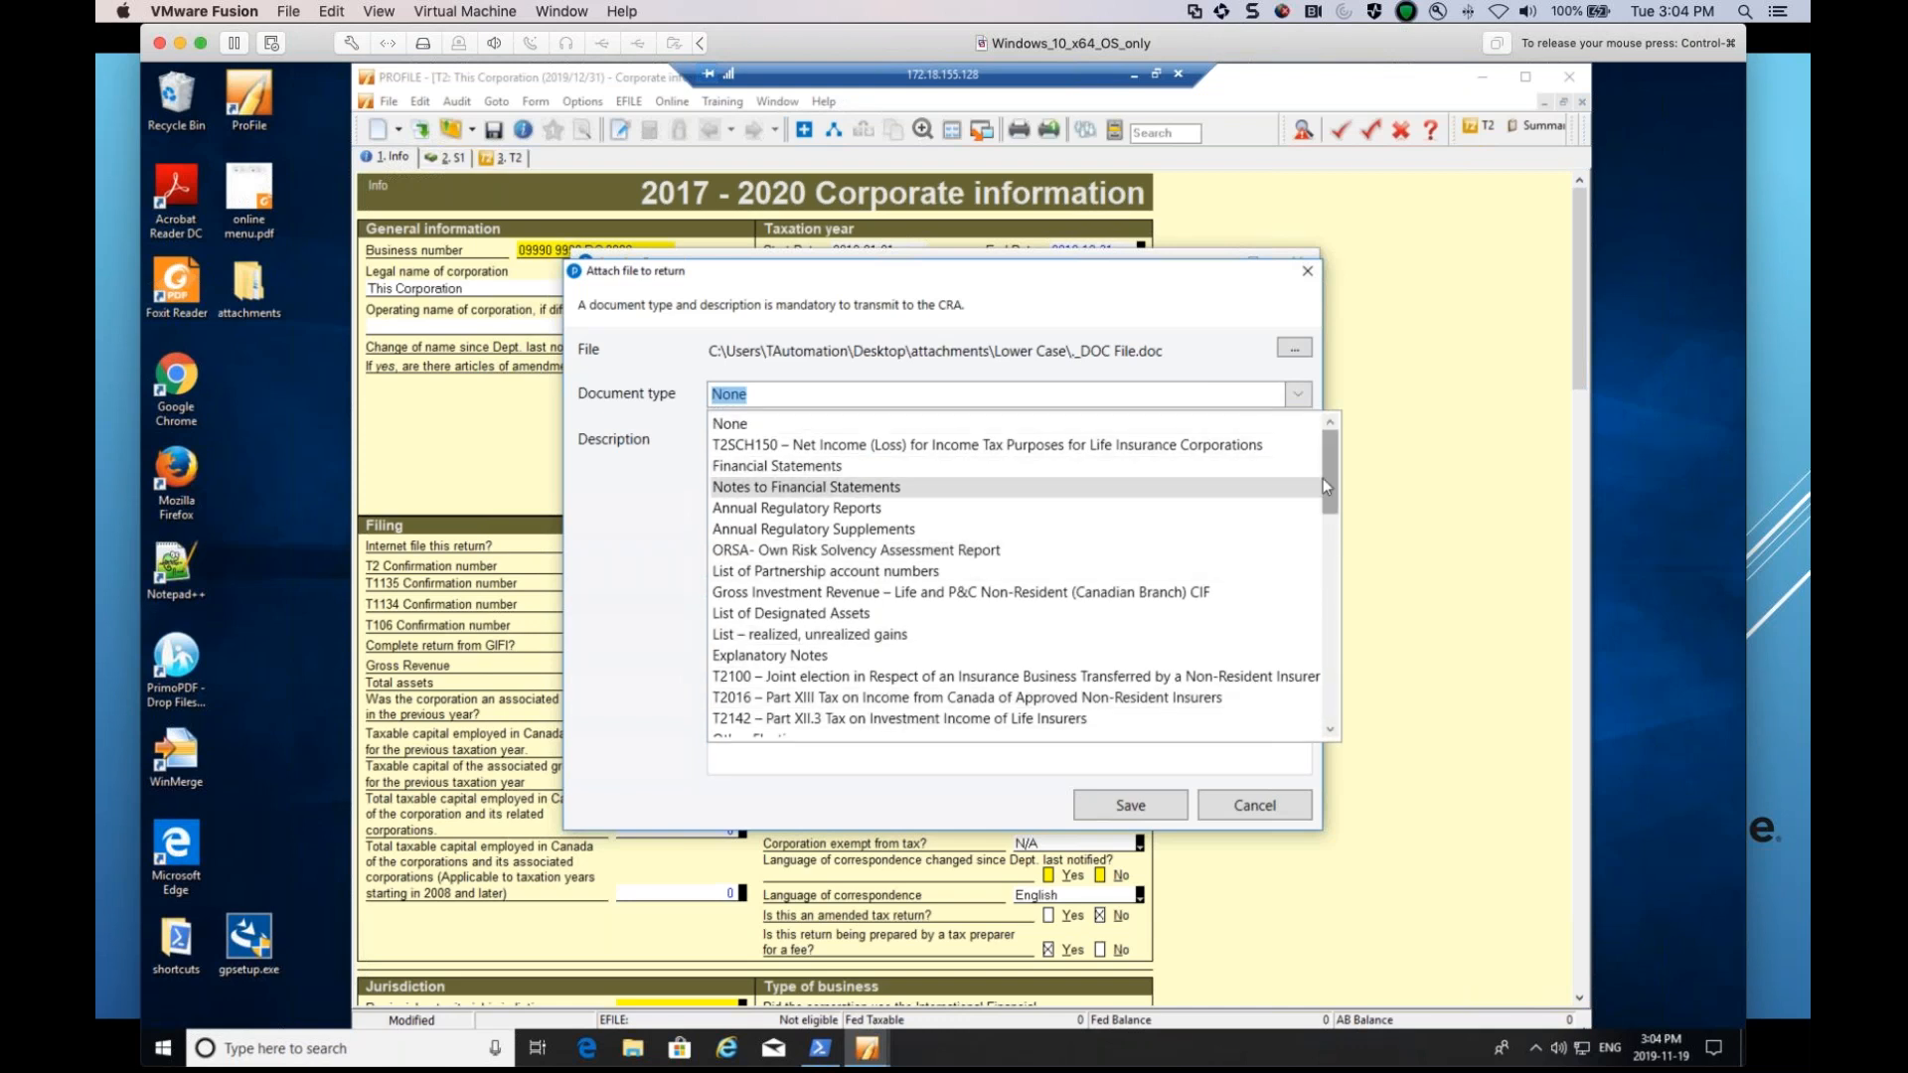
{"action": "left_click_drag", "start_coordinate": [1327, 484], "coordinate": [1339, 741]}
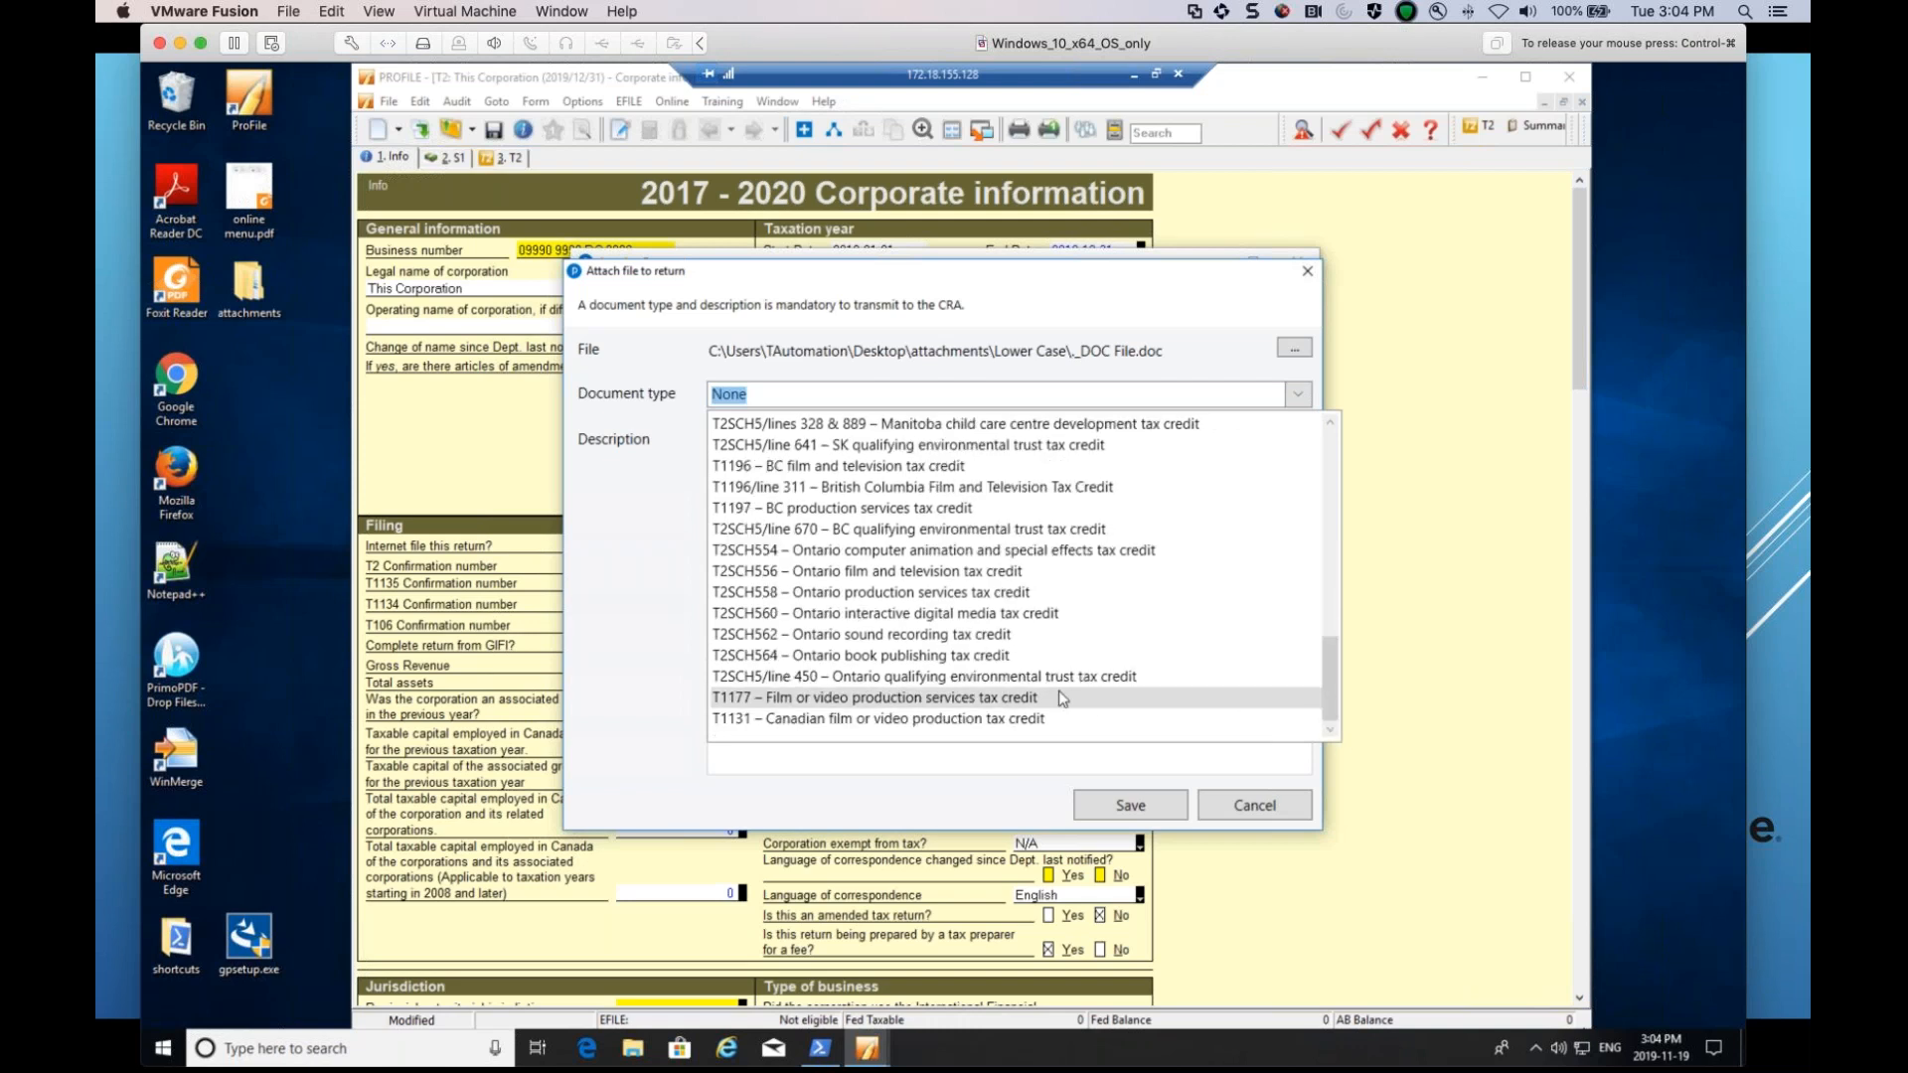
{"action": "left_click_drag", "start_coordinate": [1333, 664], "coordinate": [1340, 437]}
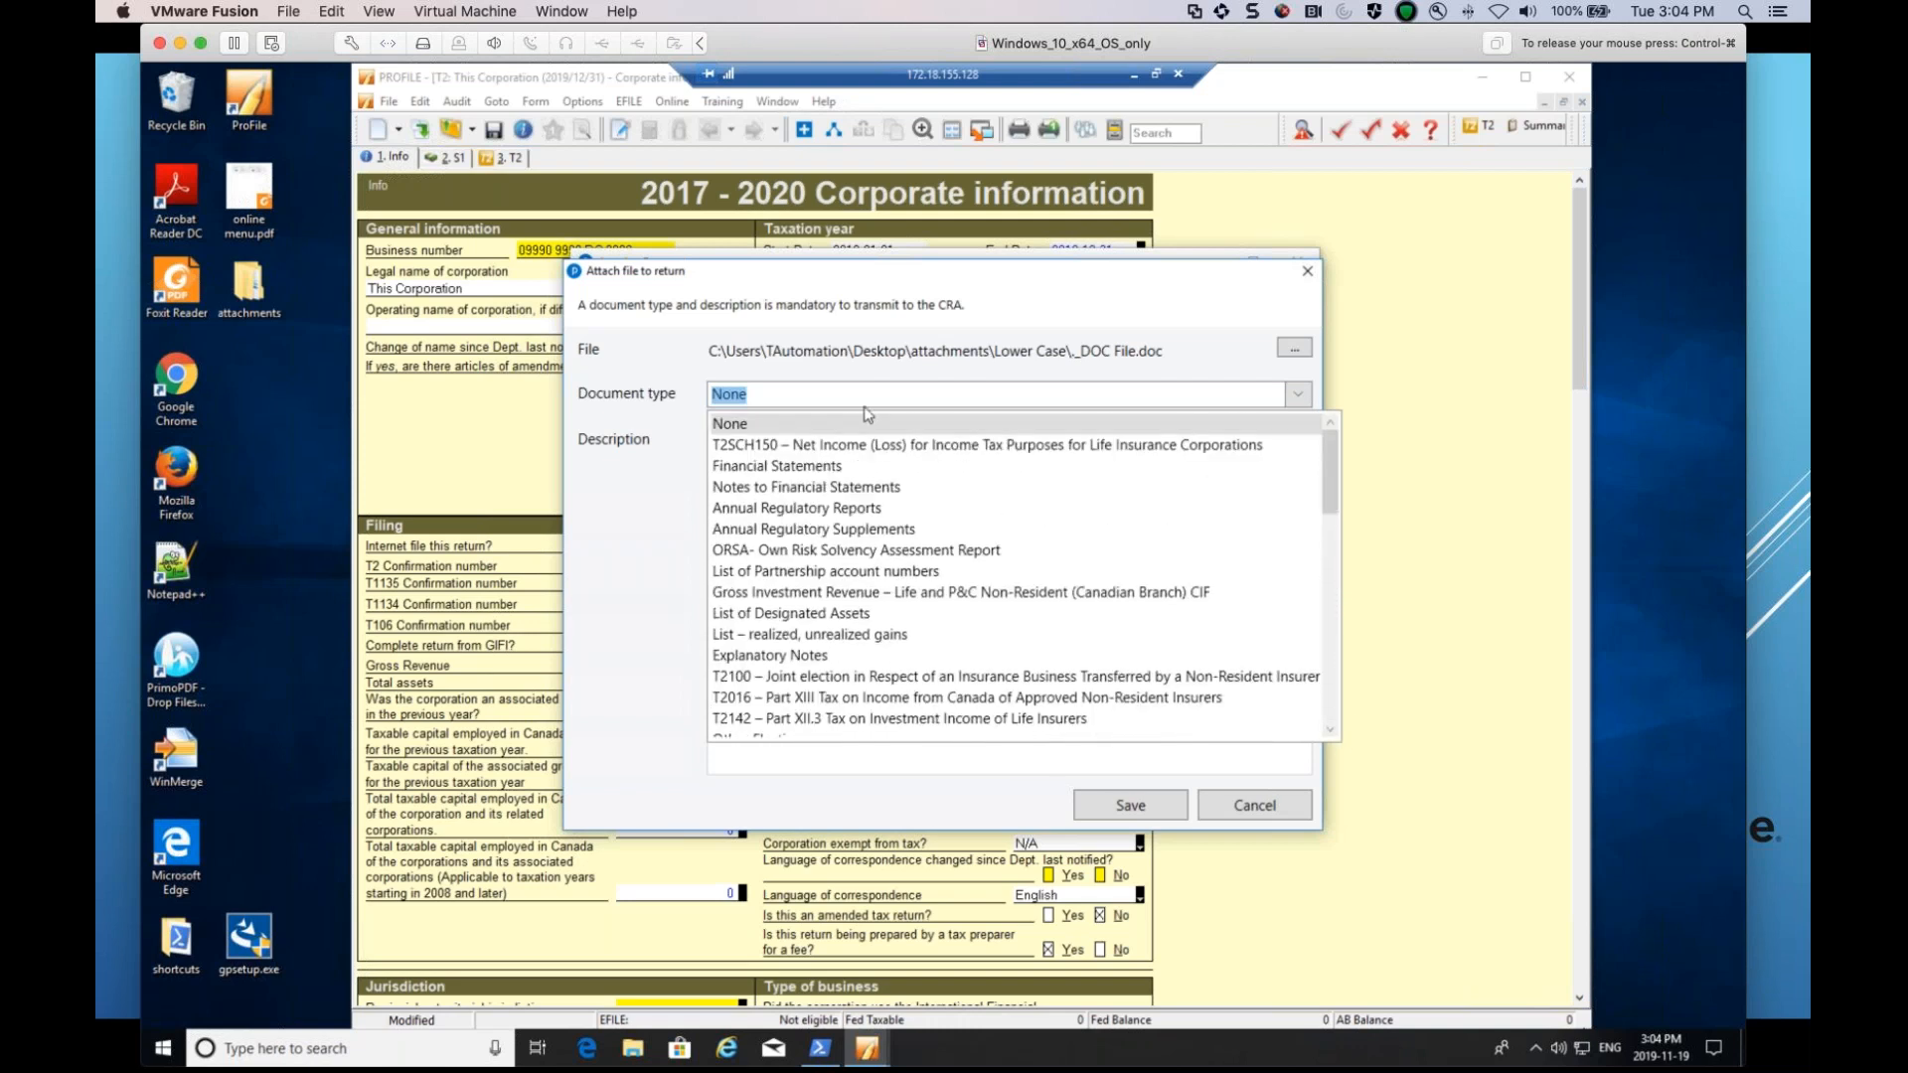
{"action": "left_click", "coordinate": [798, 466]}
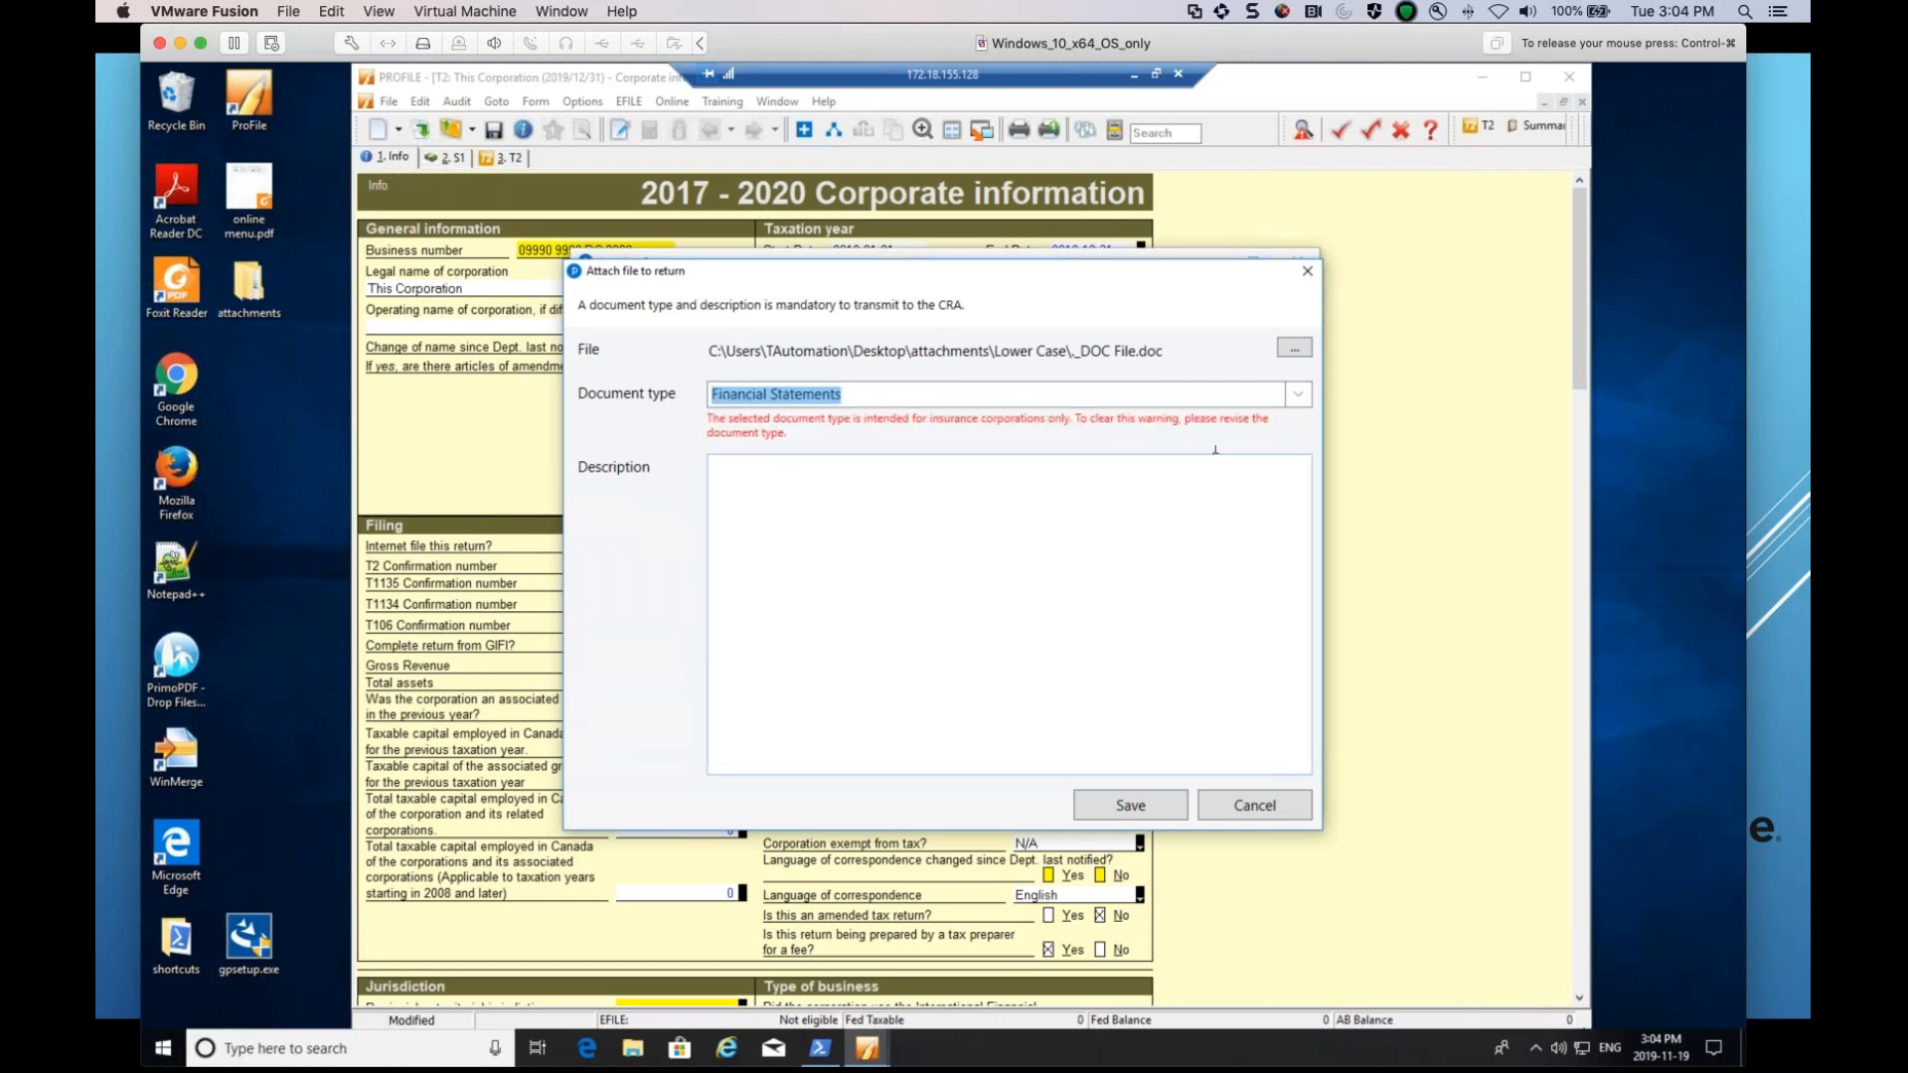
{"action": "left_click", "coordinate": [1305, 394]}
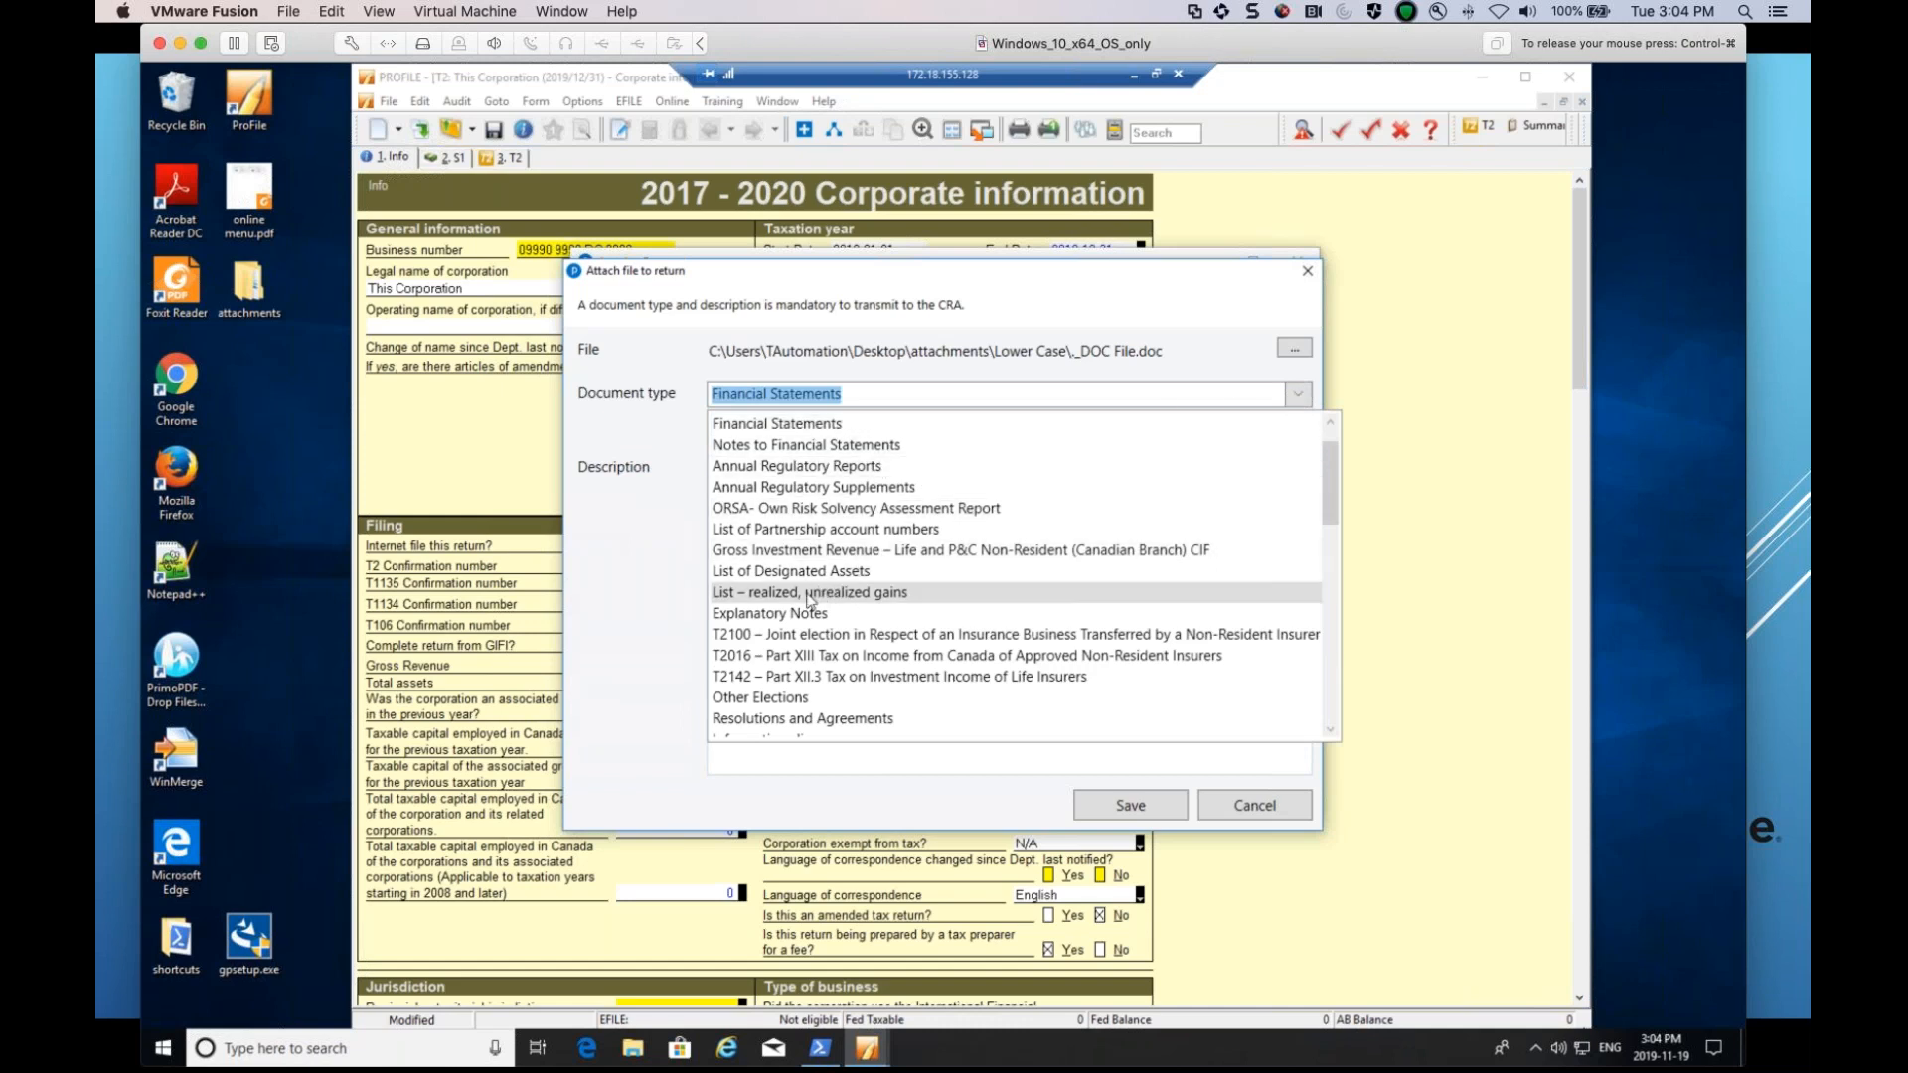
{"action": "left_click", "coordinate": [782, 615]}
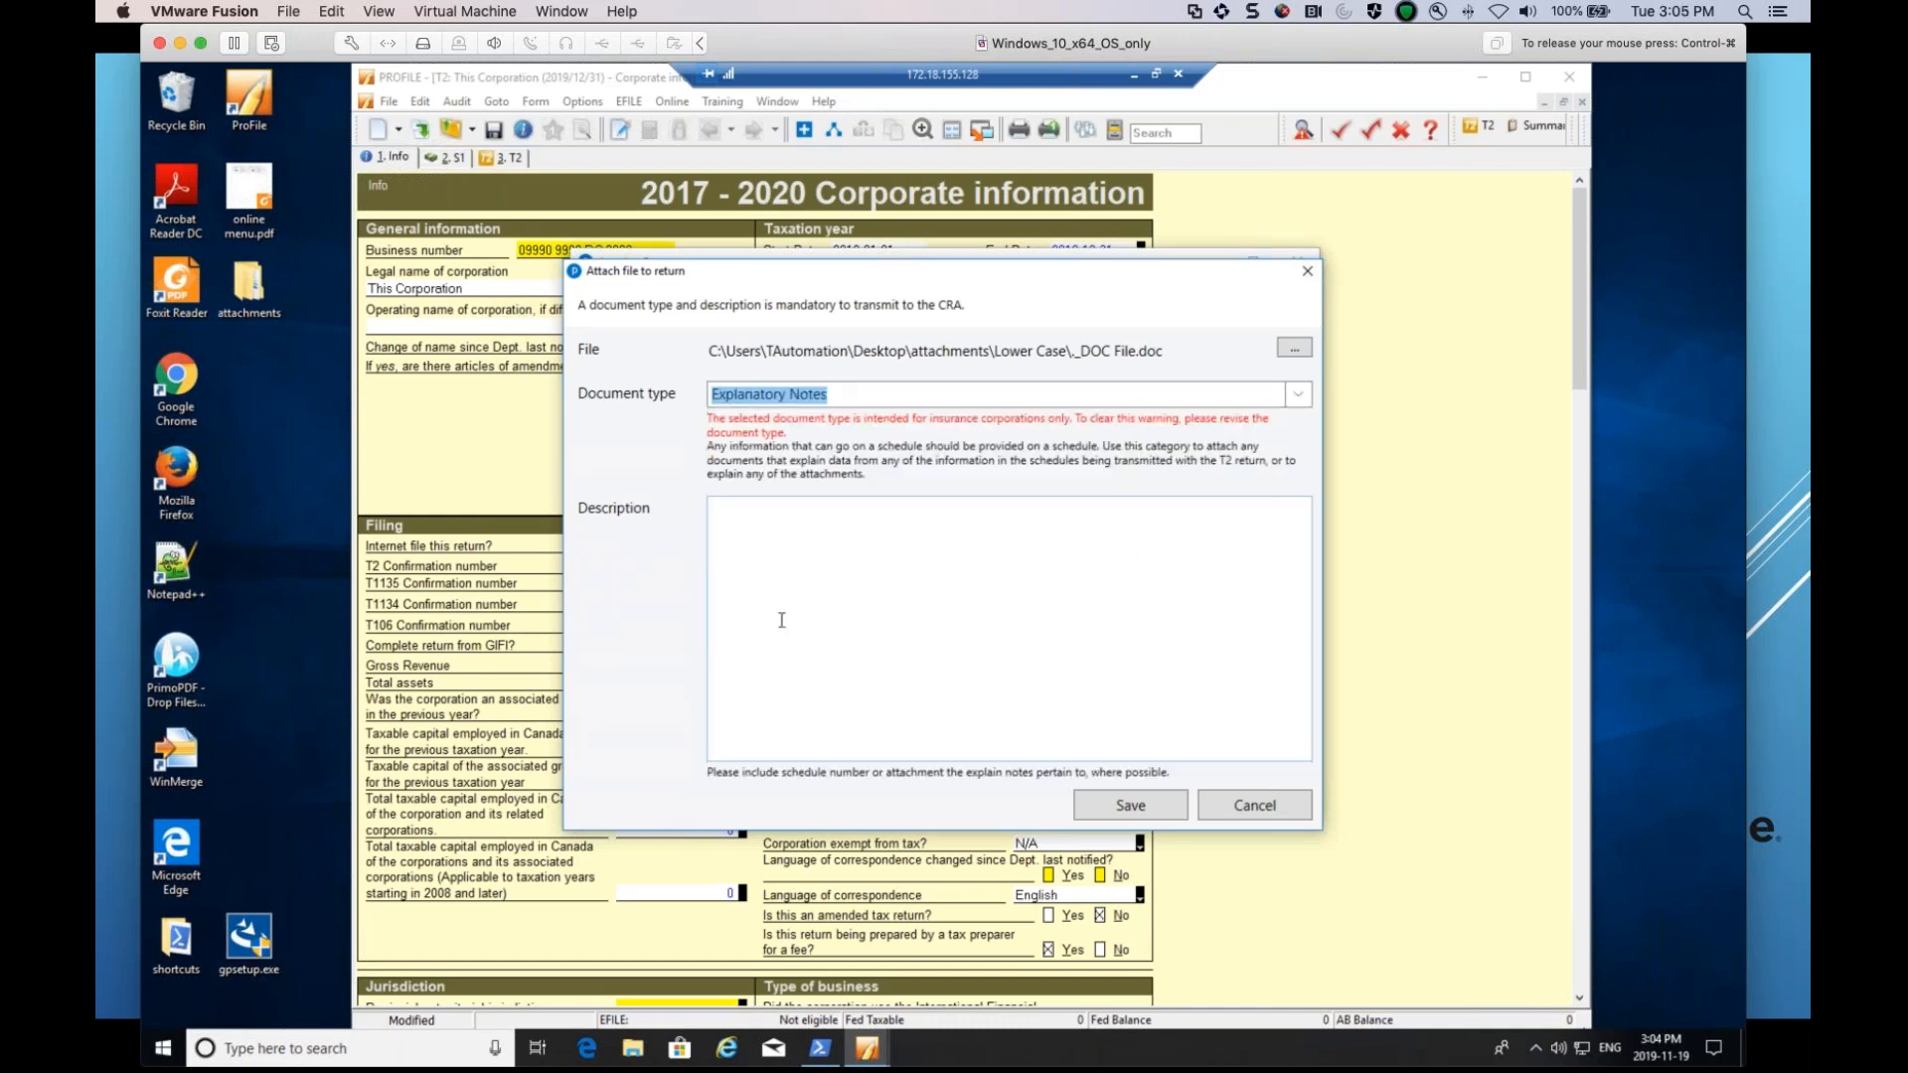
{"action": "left_click", "coordinate": [807, 516]}
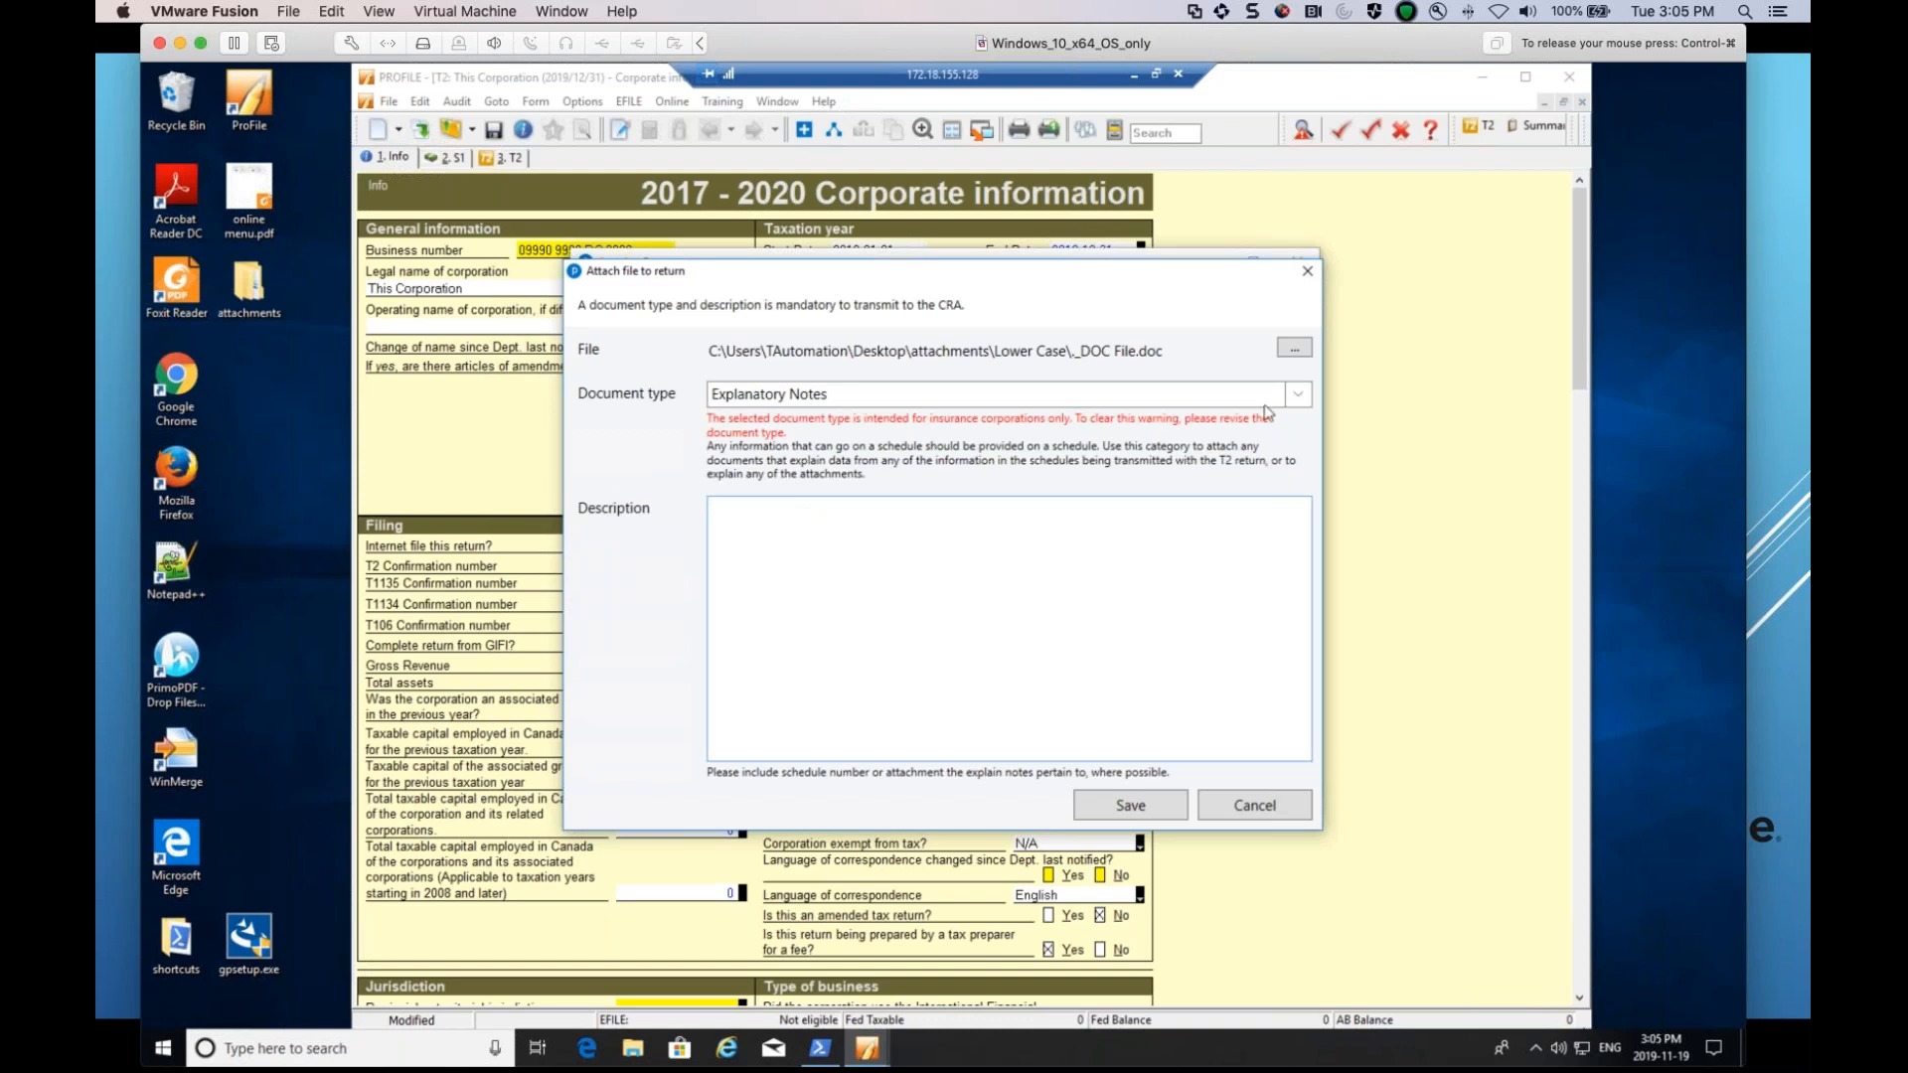
Set the DOC attachment's document type to Elections and look over the certificate and tax credit types listed below it.
{"action": "left_click", "coordinate": [1298, 395]}
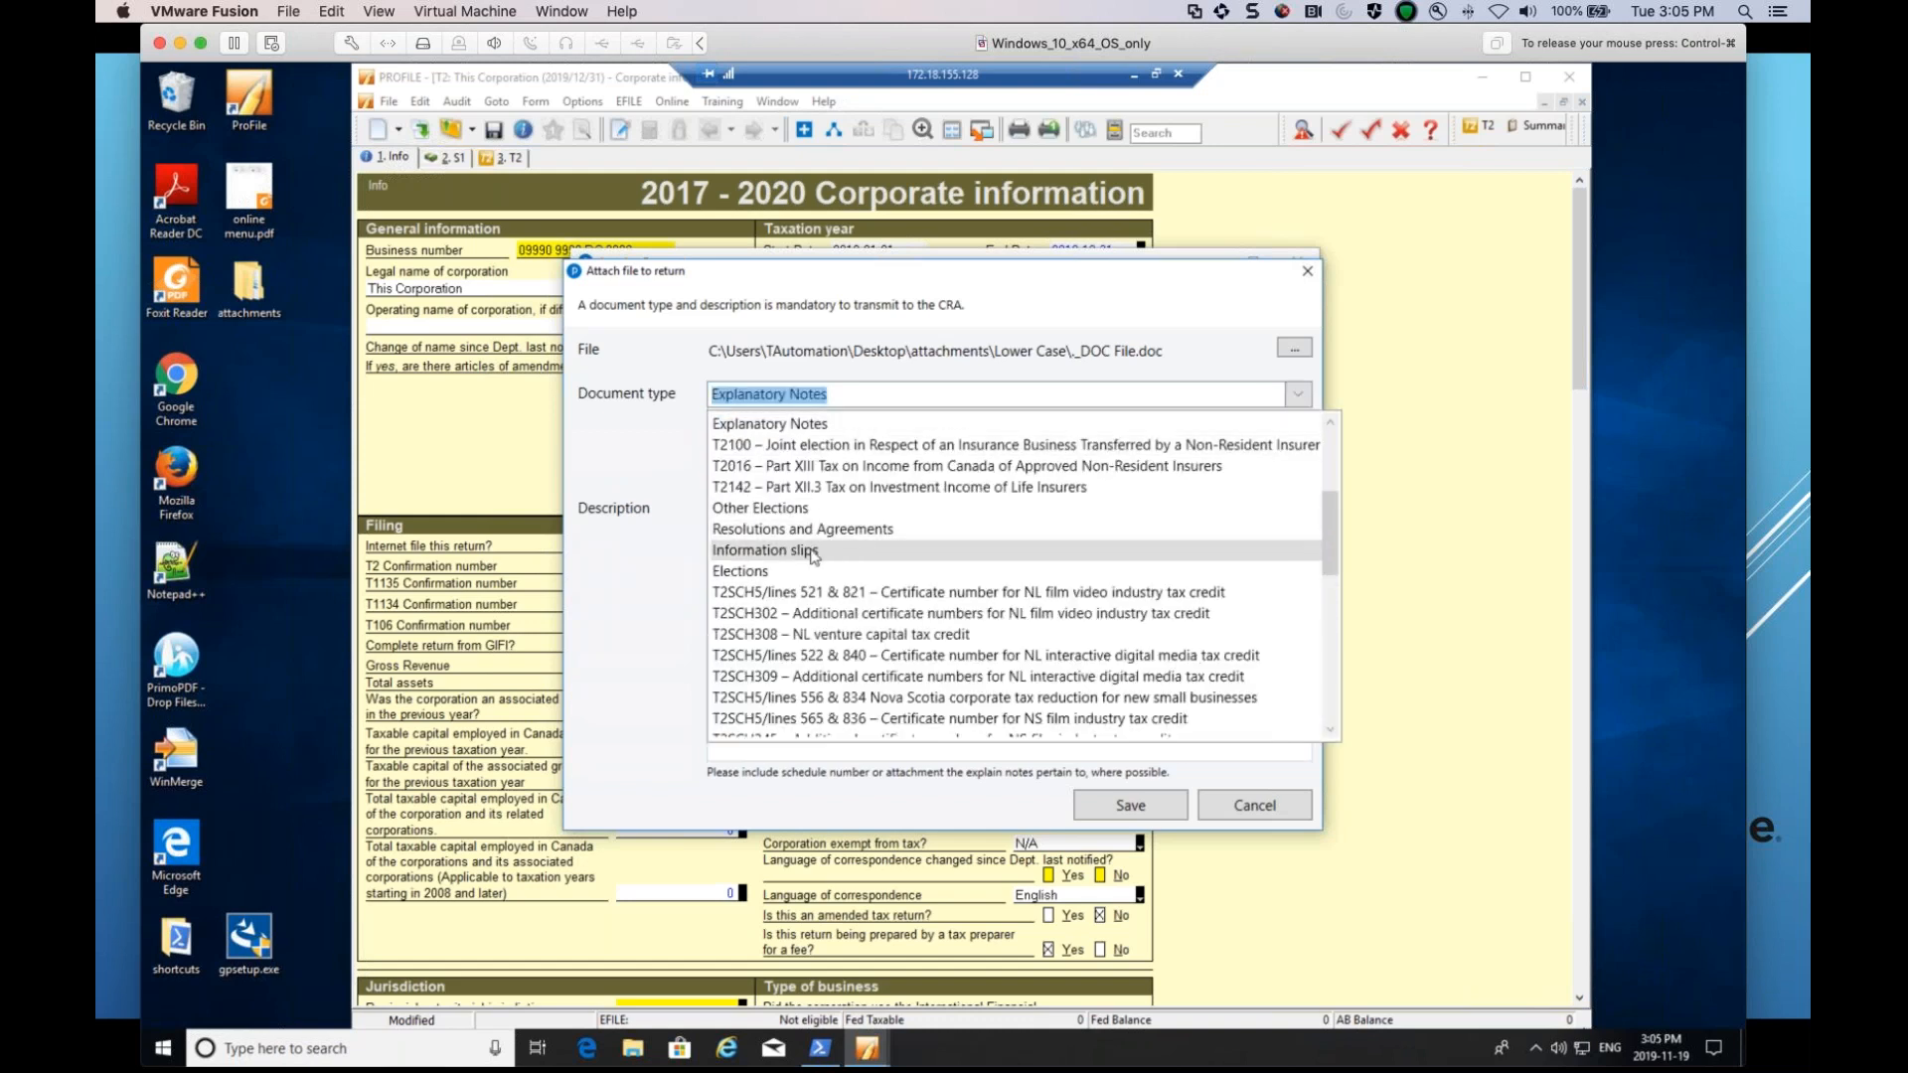
{"action": "left_click", "coordinate": [755, 572]}
{"action": "left_click", "coordinate": [822, 473]}
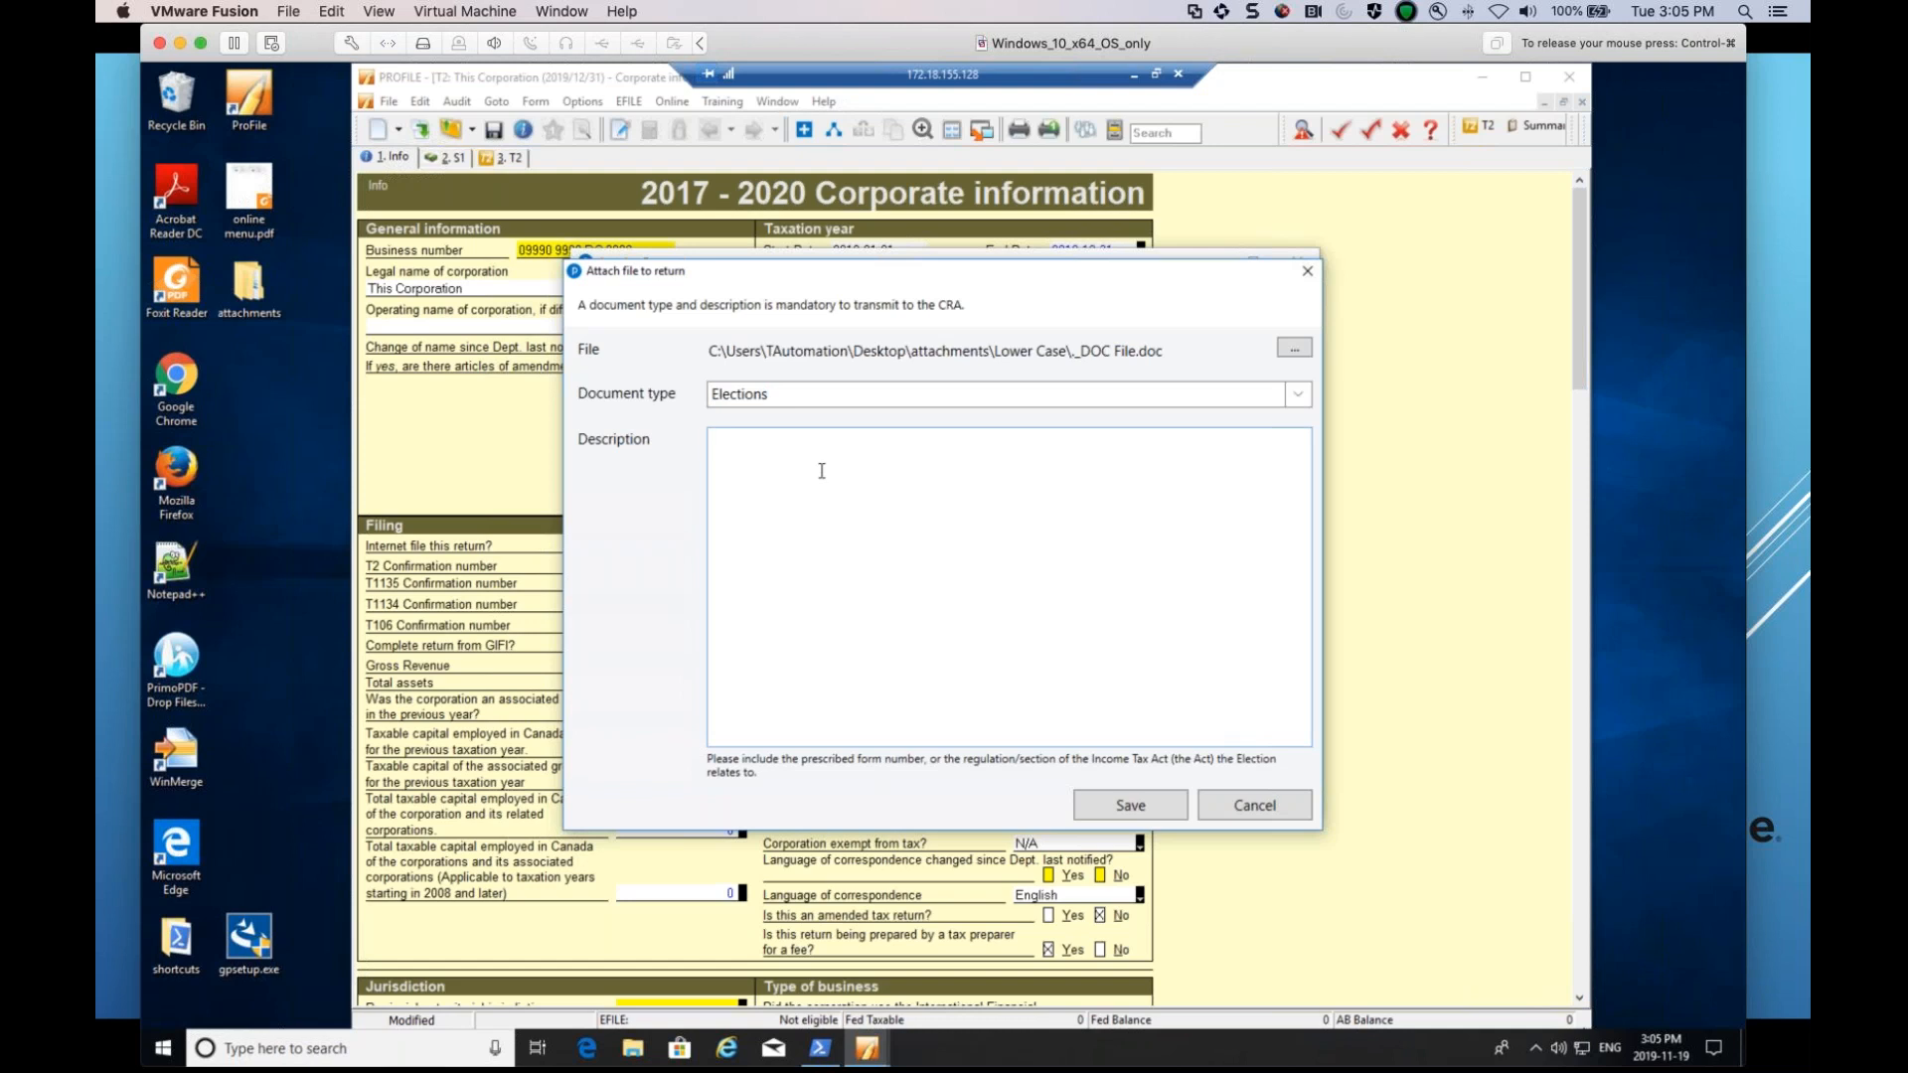
{"action": "left_click", "coordinate": [1302, 402]}
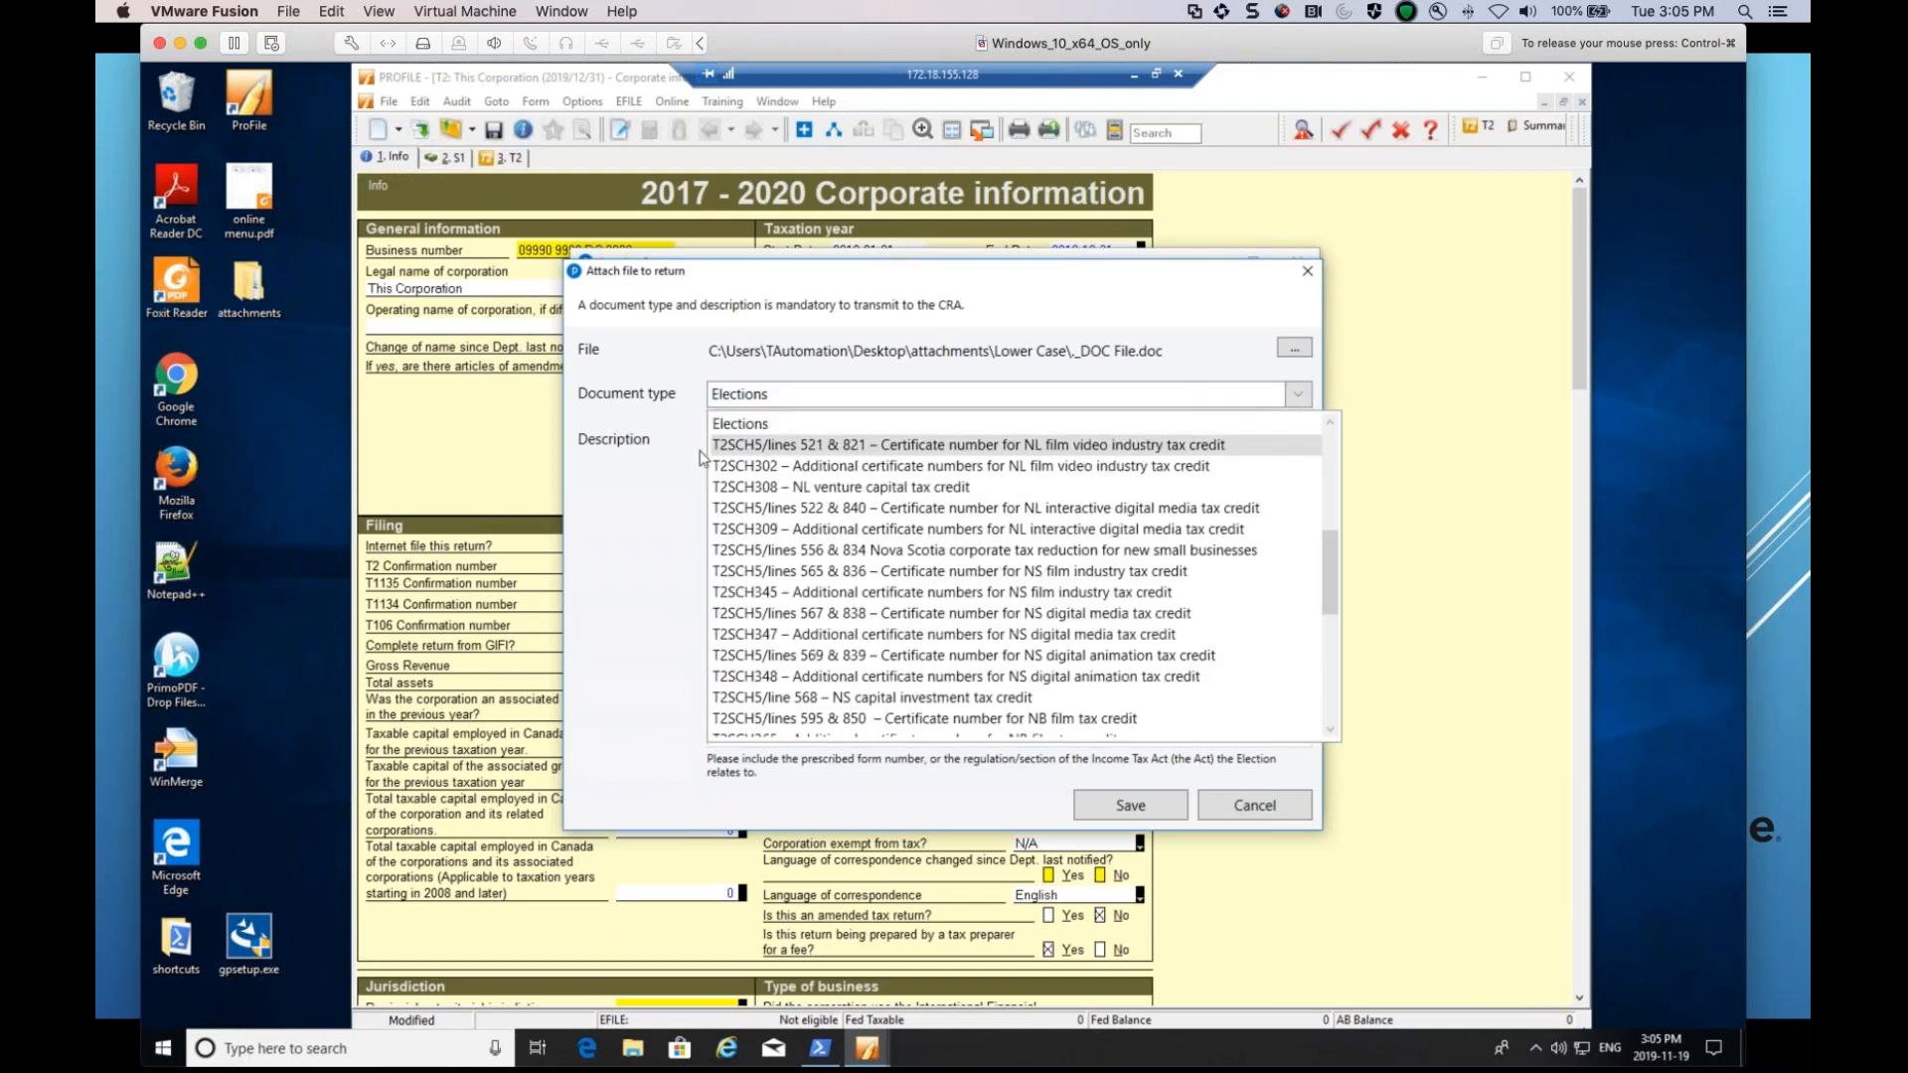
{"action": "left_click", "coordinate": [611, 522]}
Enter "Elections Supporting Document" as the attachment's description.
{"action": "left_click", "coordinate": [793, 457]}
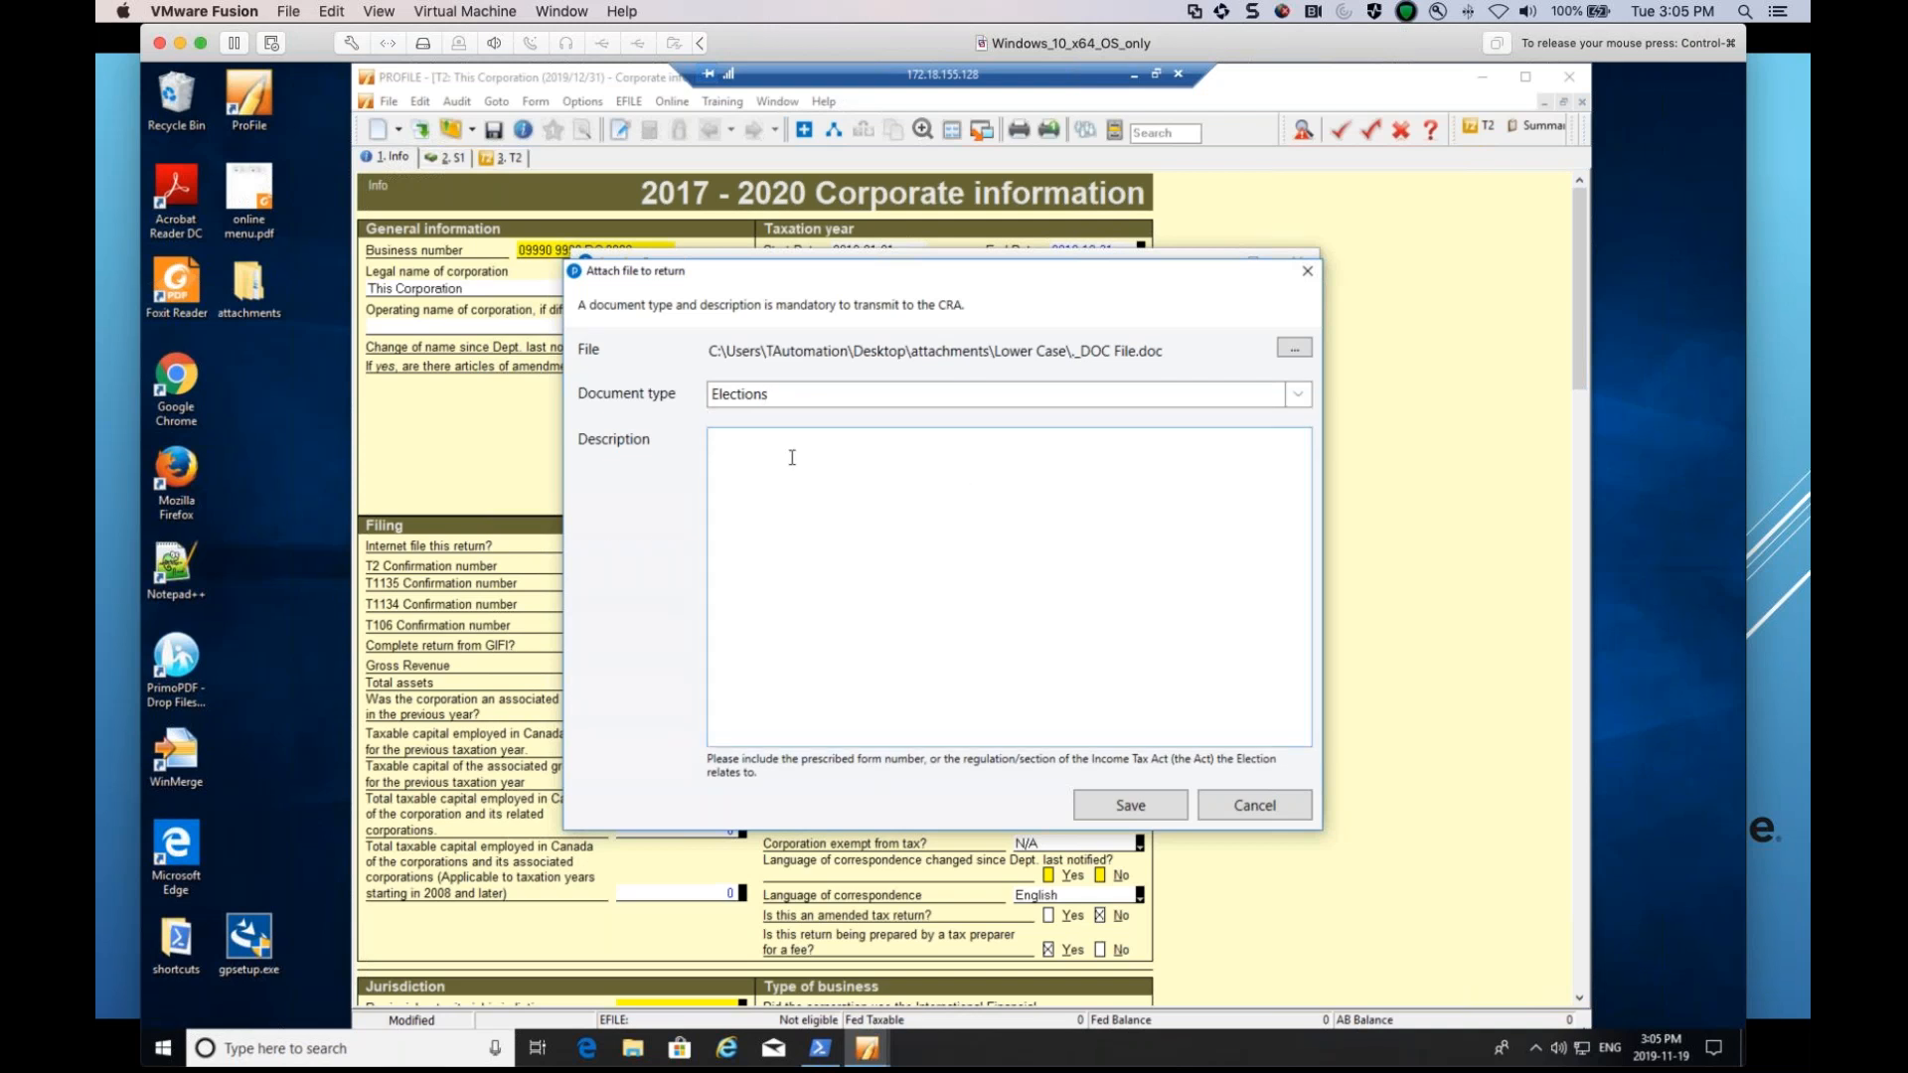
{"action": "type", "text": "Electioons"}
{"action": "key", "text": "super+space"}
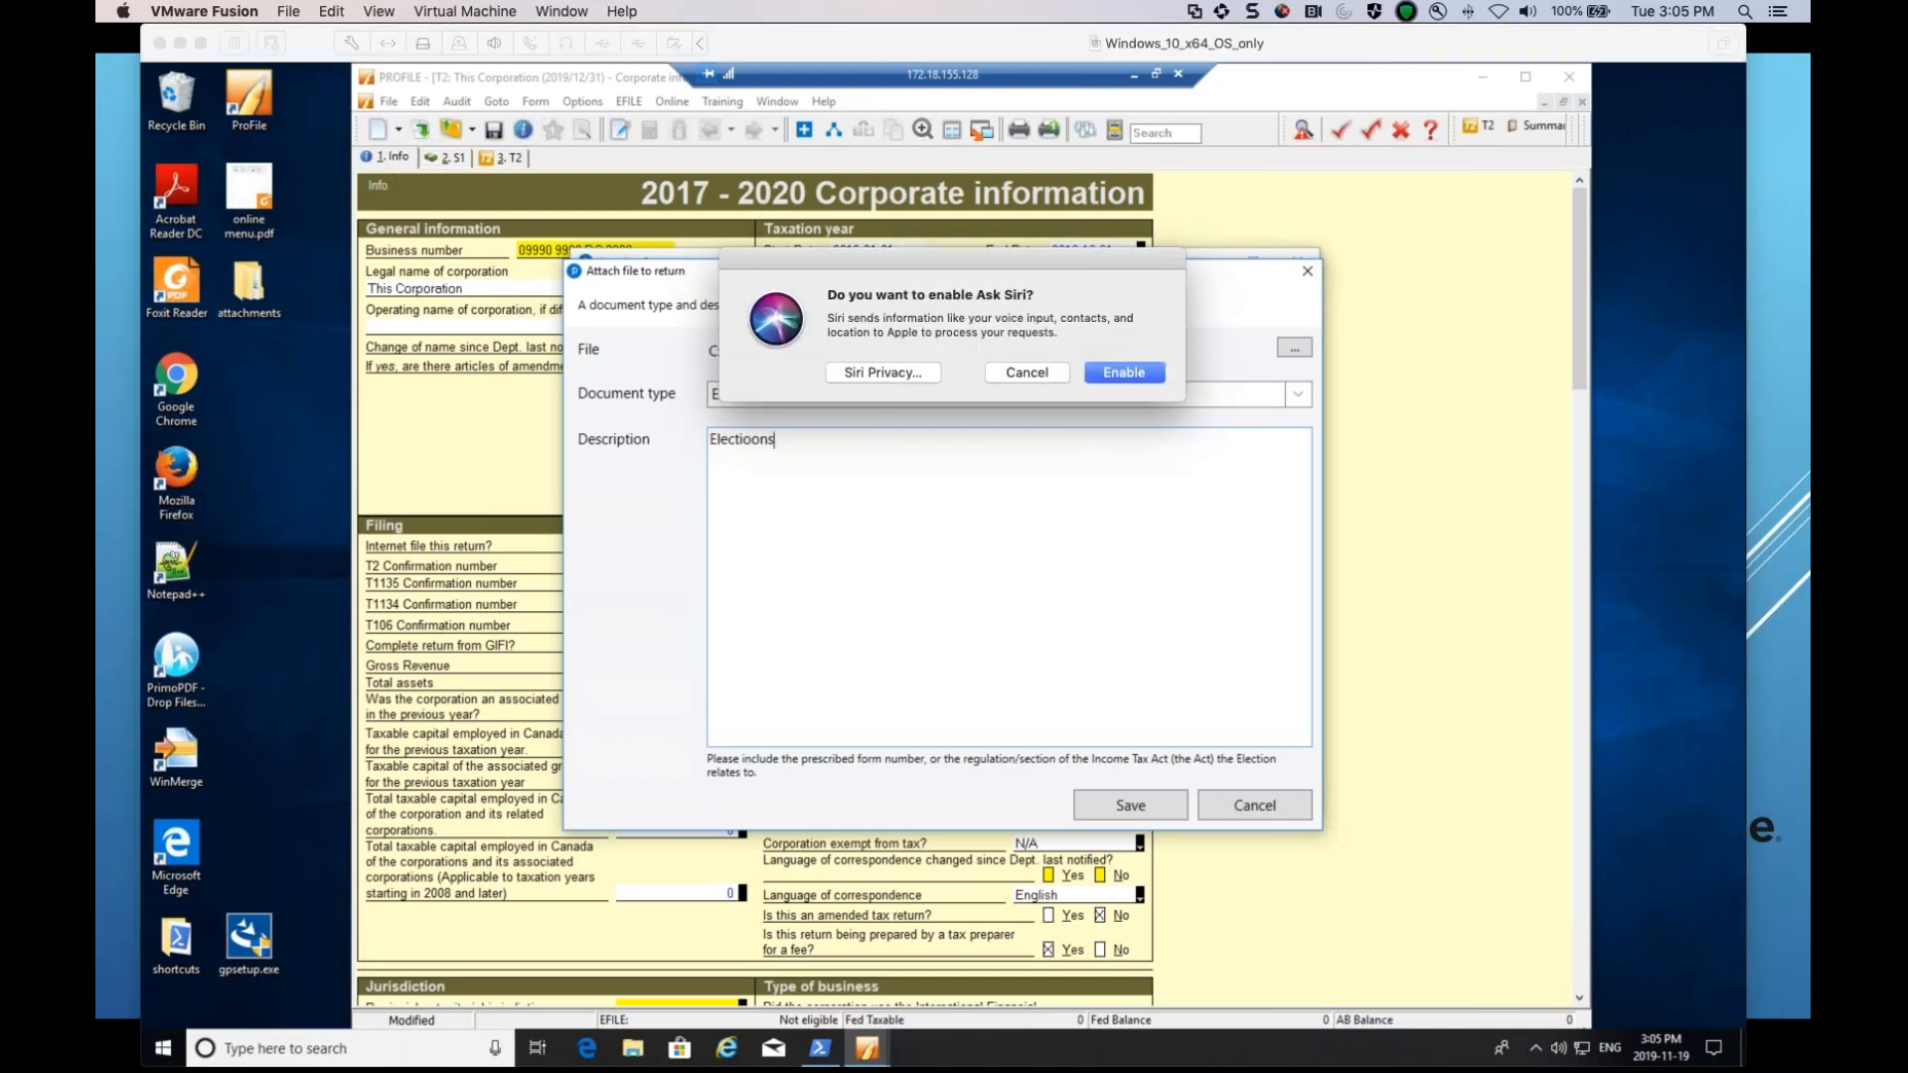
{"action": "key", "text": "Escape"}
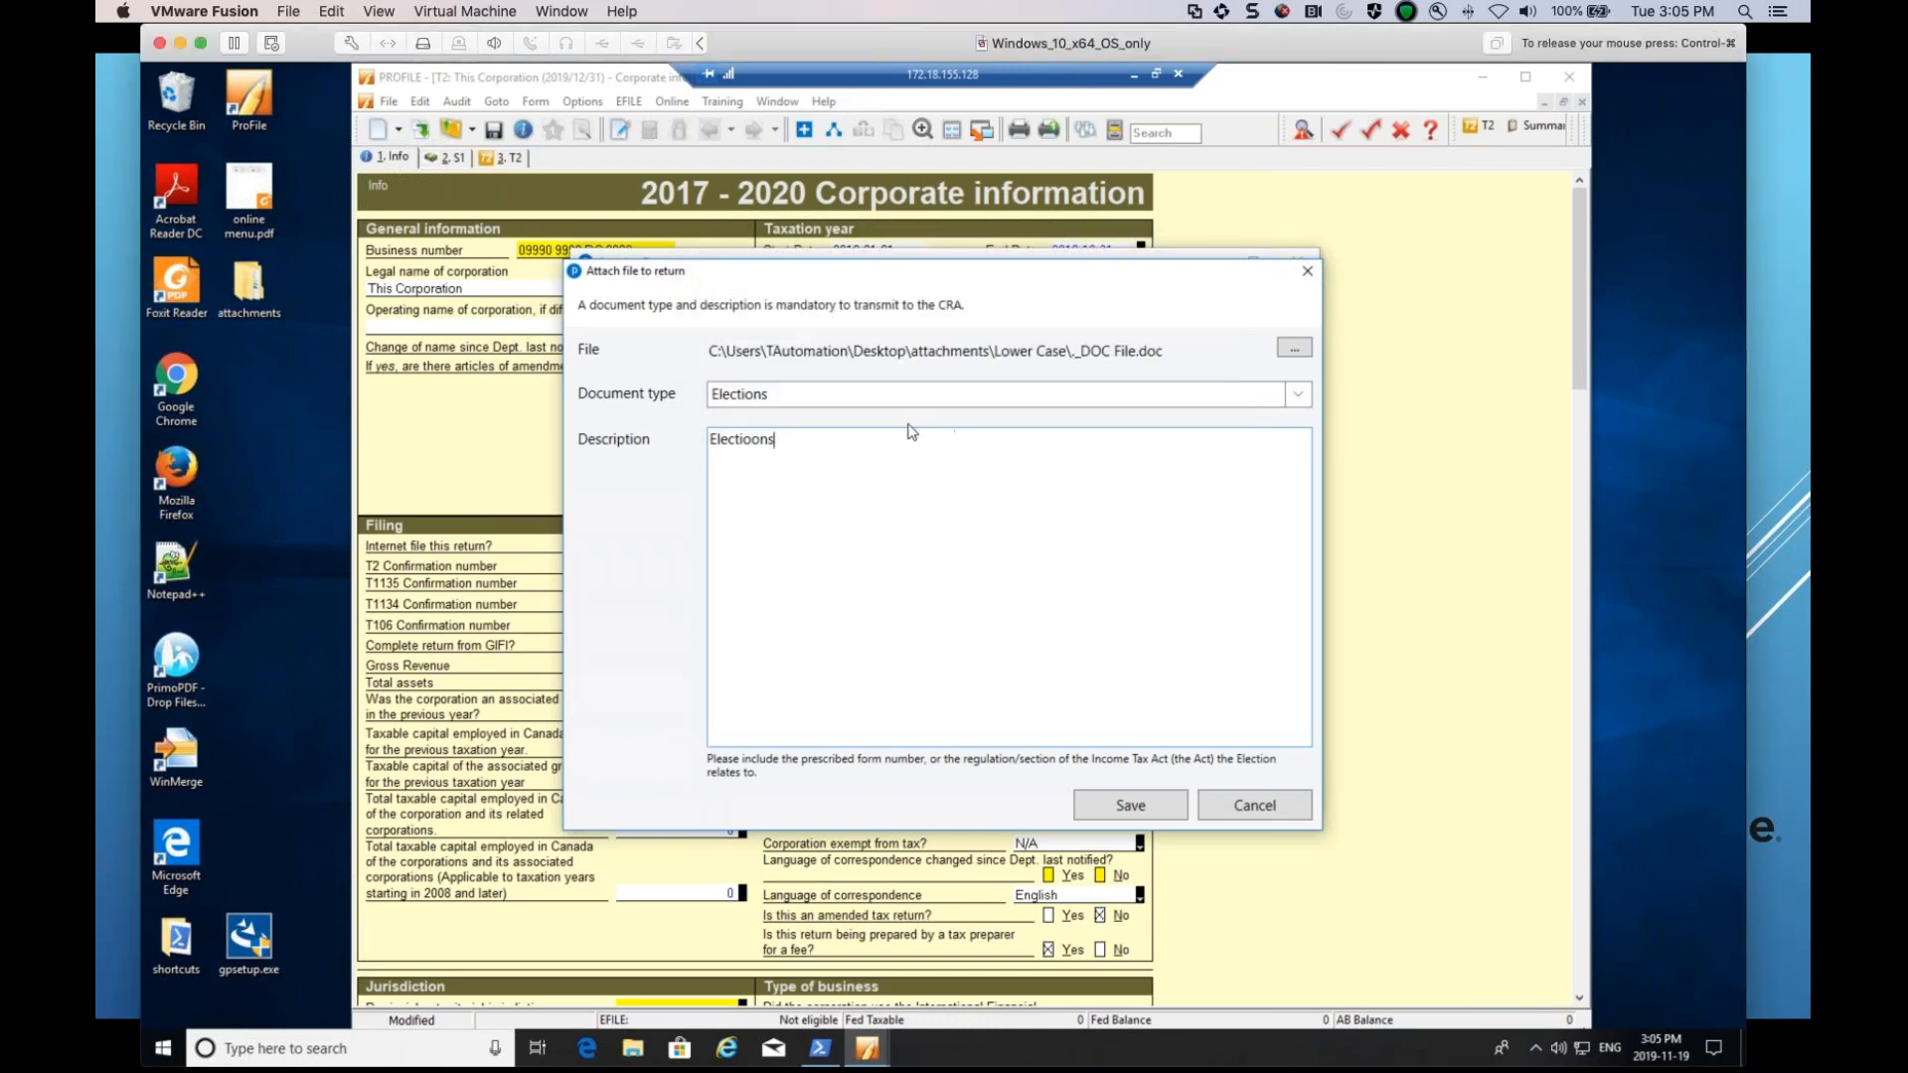
{"action": "key", "text": "BackSpace"}
{"action": "key", "text": "BackSpace"}
{"action": "key", "text": "BackSpace"}
{"action": "key", "text": "BackSpace"}
{"action": "type", "text": "ons"}
{"action": "type", "text": " Doc"}
{"action": "key", "text": "BackSpace"}
{"action": "key", "text": "BackSpace"}
{"action": "key", "text": "BackSpace"}
{"action": "type", "text": "Supporting Document"}
Recheck the document type list, keep Elections, and save the DOC attachment to the return.
{"action": "left_click", "coordinate": [934, 403]}
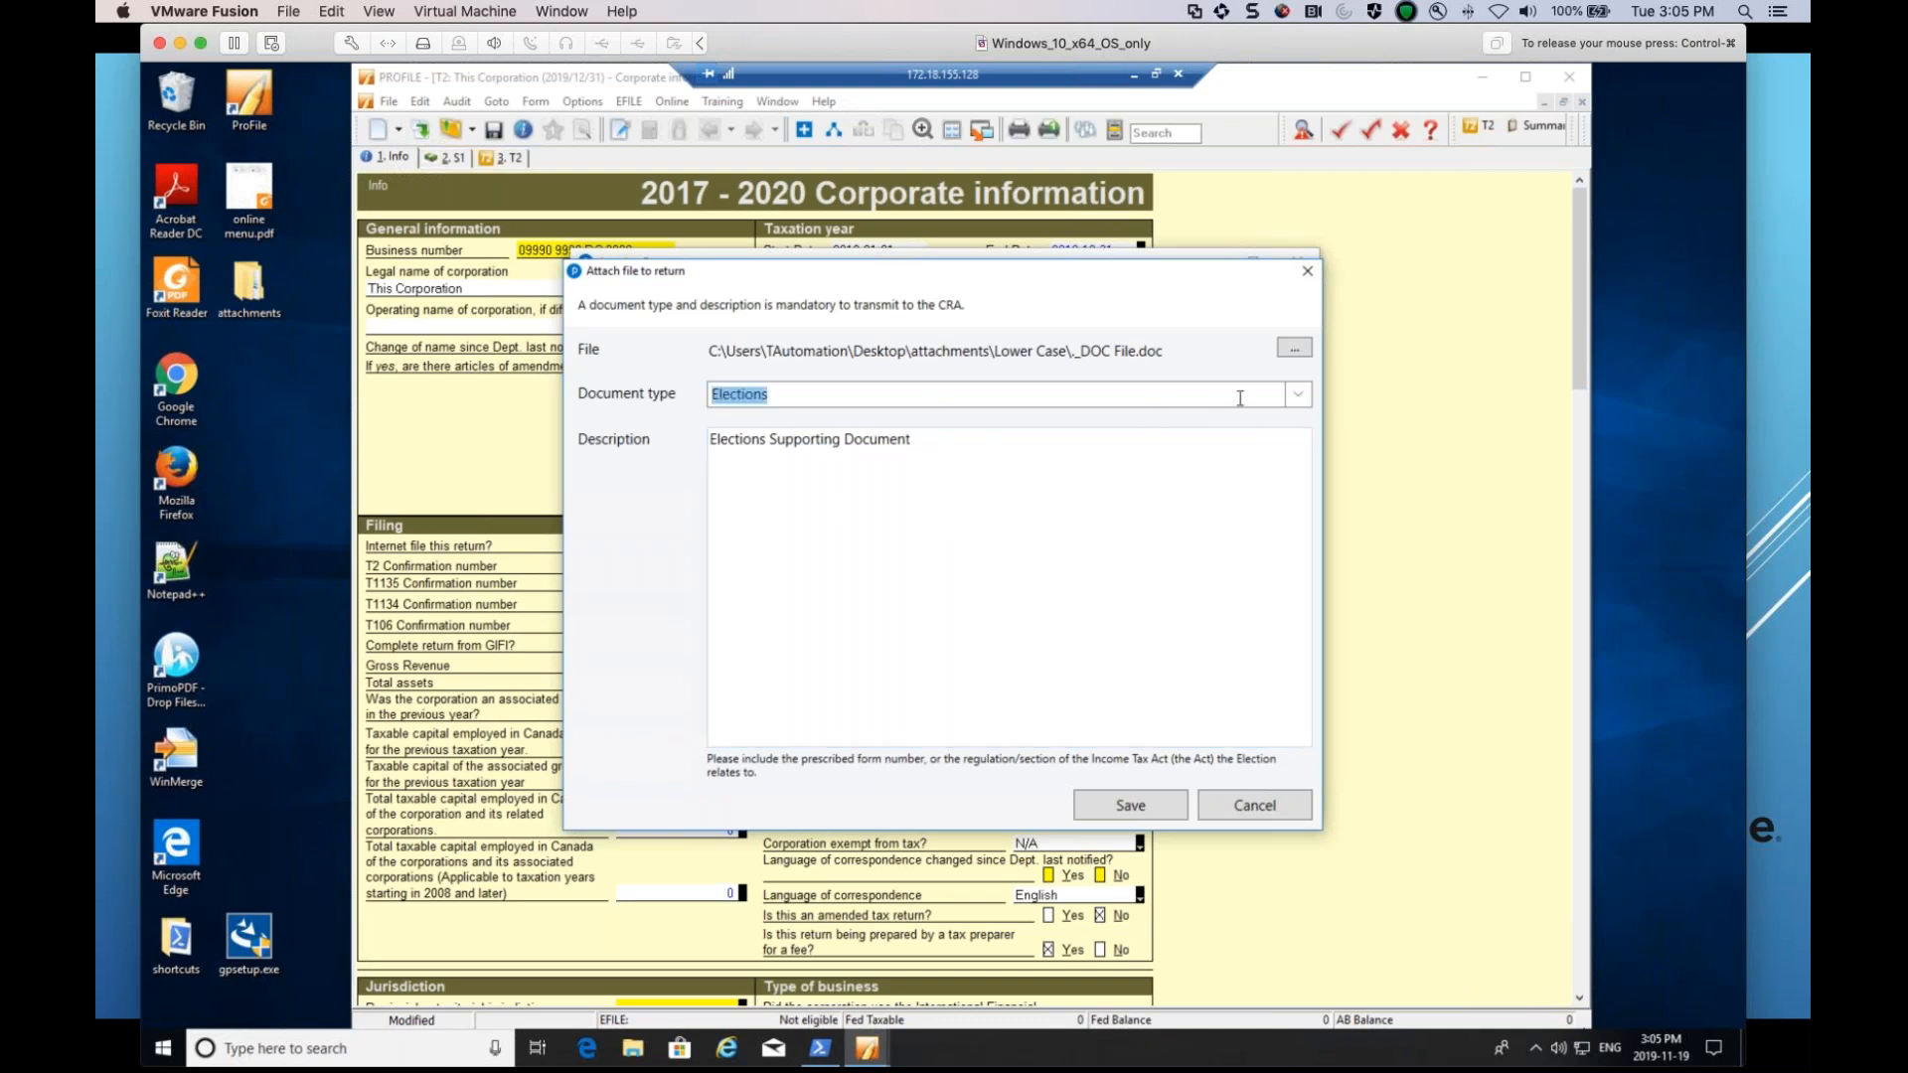
{"action": "left_click", "coordinate": [1299, 398]}
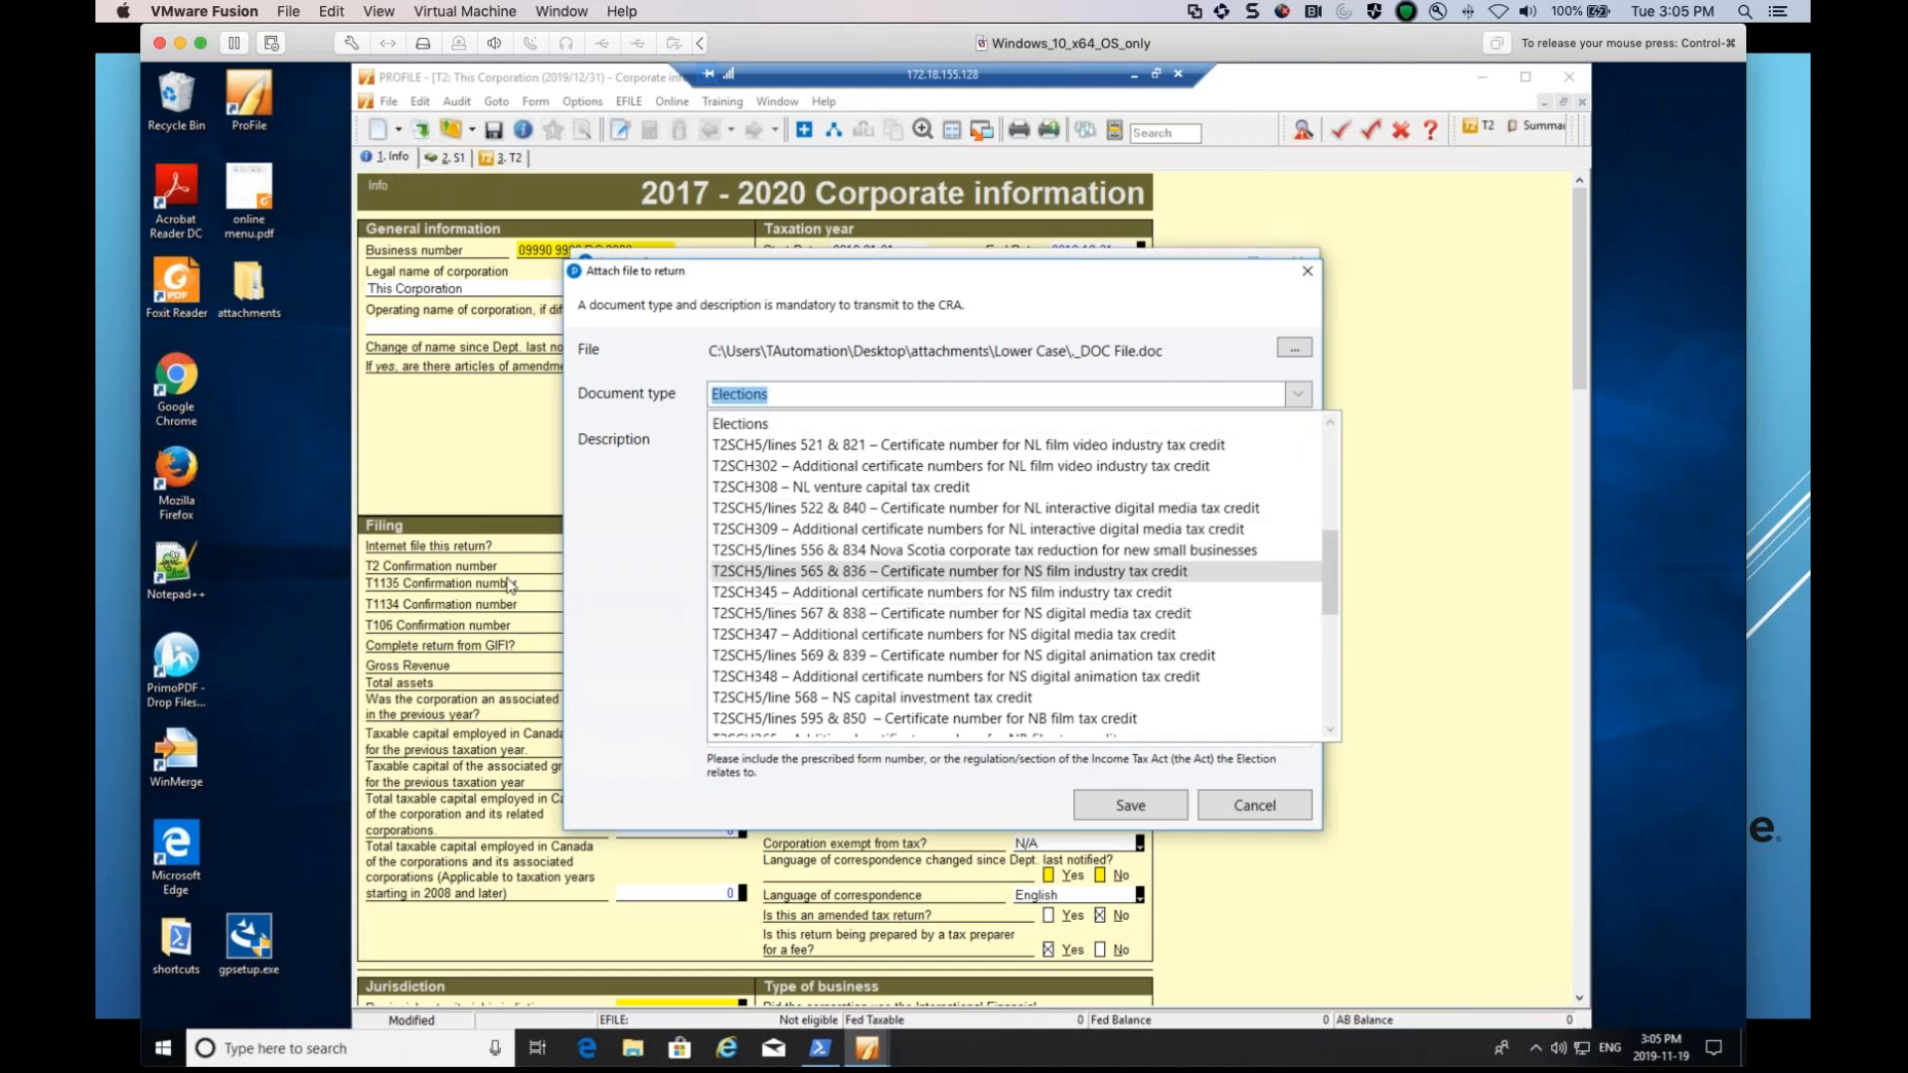
{"action": "left_click", "coordinate": [564, 565]}
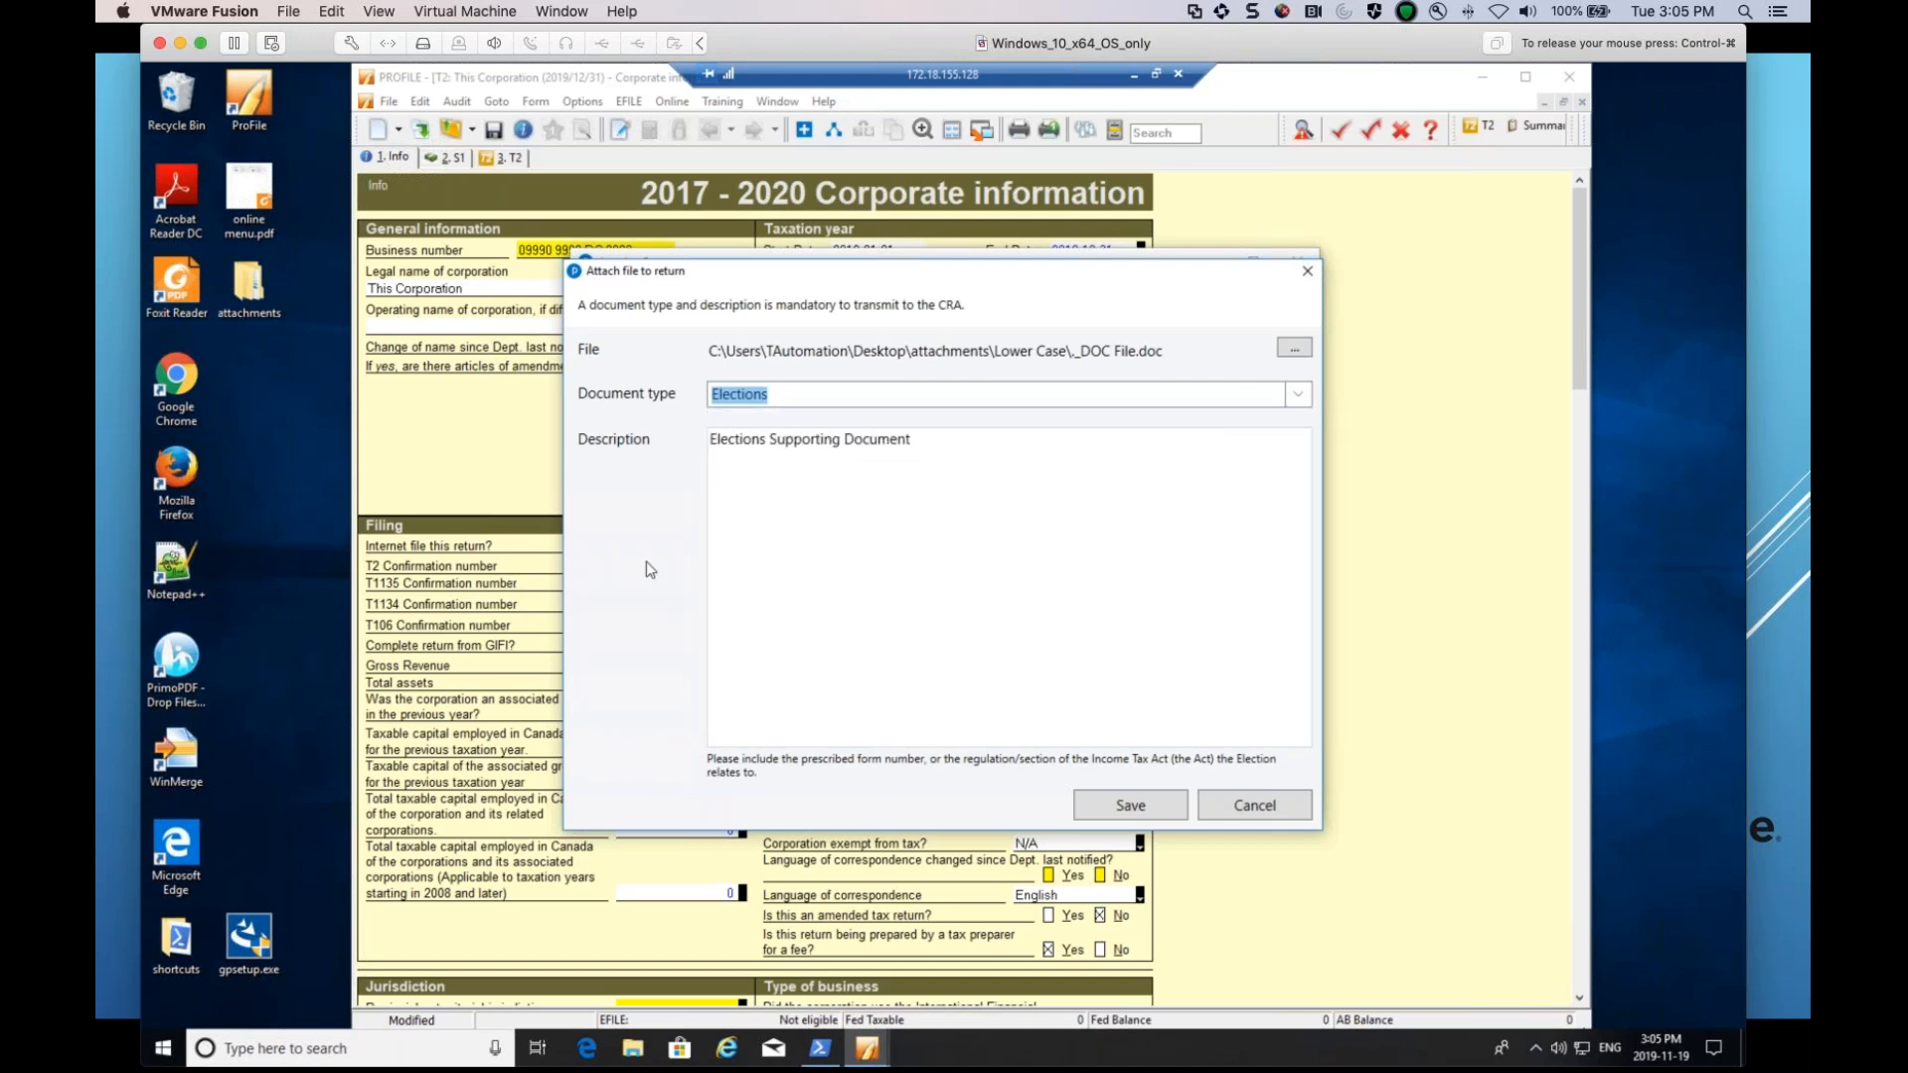
{"action": "left_click_drag", "start_coordinate": [983, 439], "coordinate": [636, 463]}
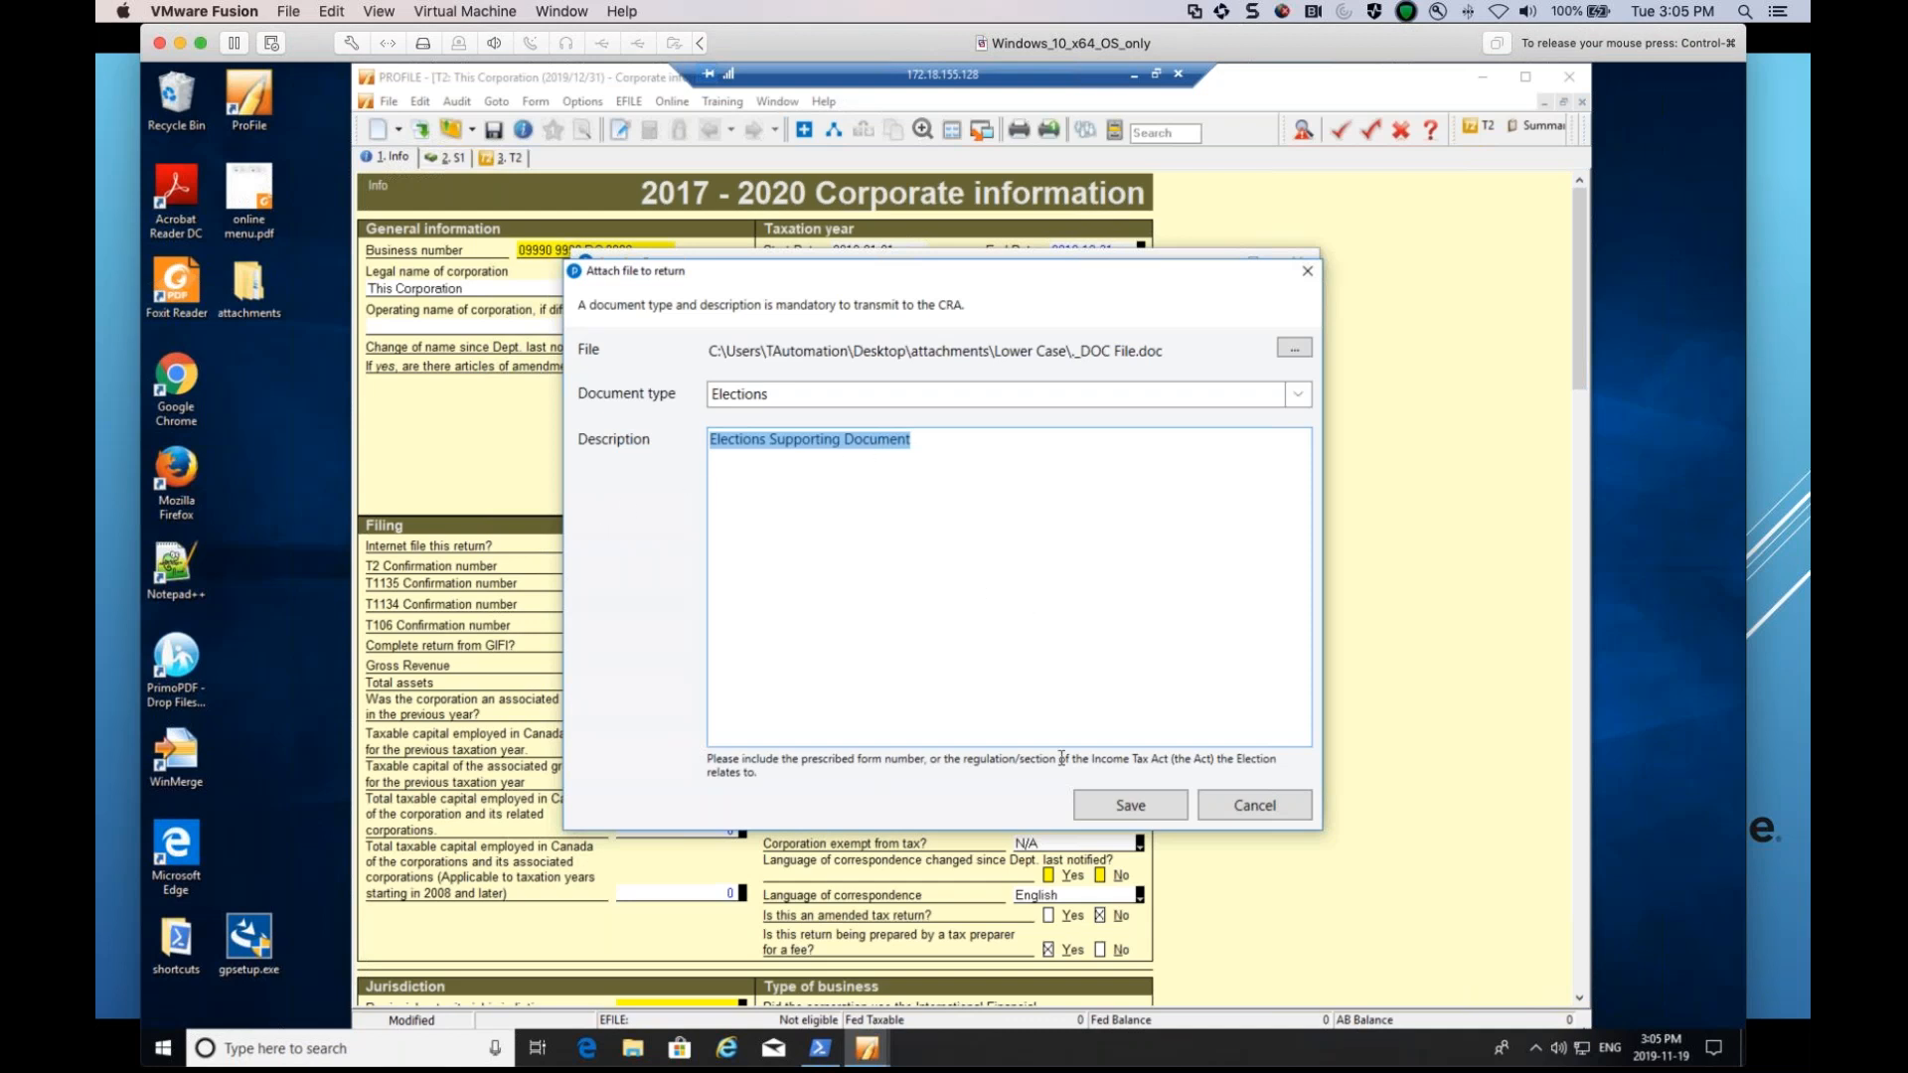
{"action": "left_click", "coordinate": [1120, 809]}
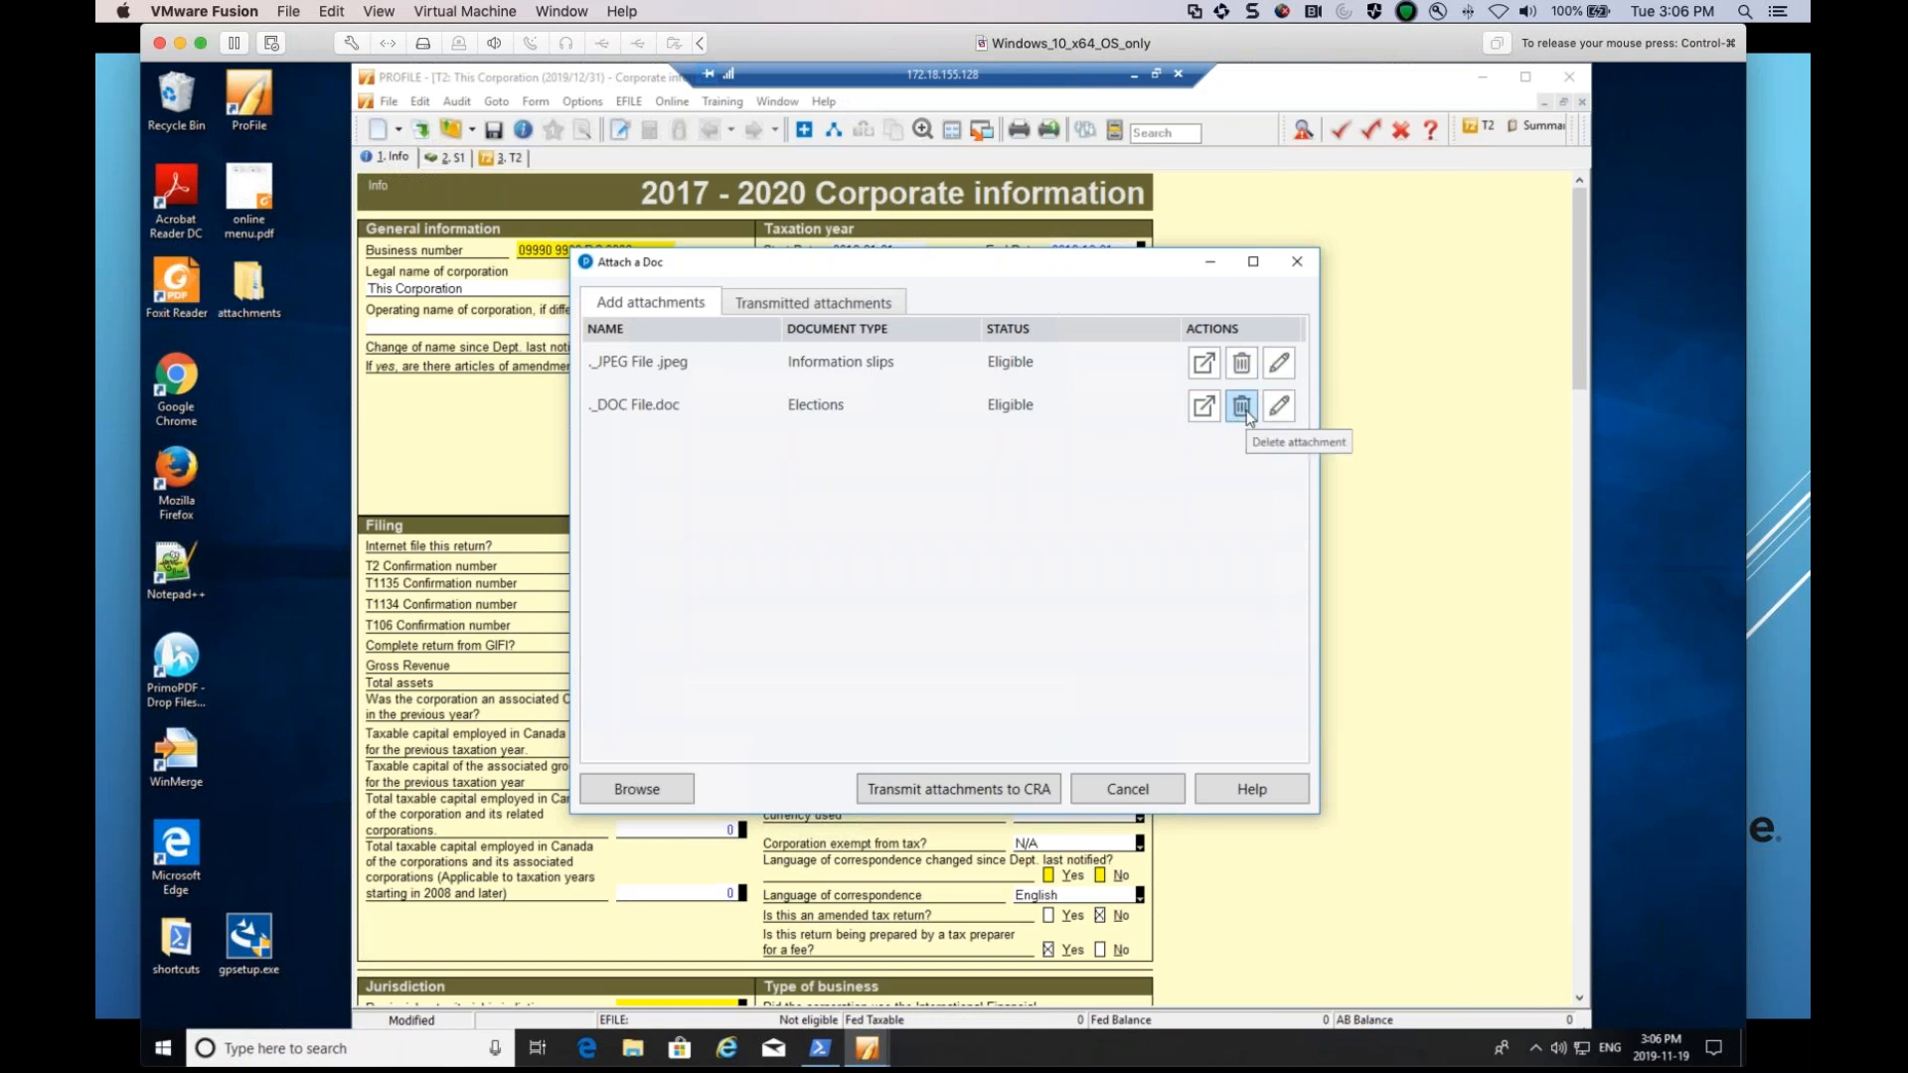
Review the JPEG attachment's file, document type and description without changing them, and close the return's attachment list.
{"action": "left_click", "coordinate": [1280, 366]}
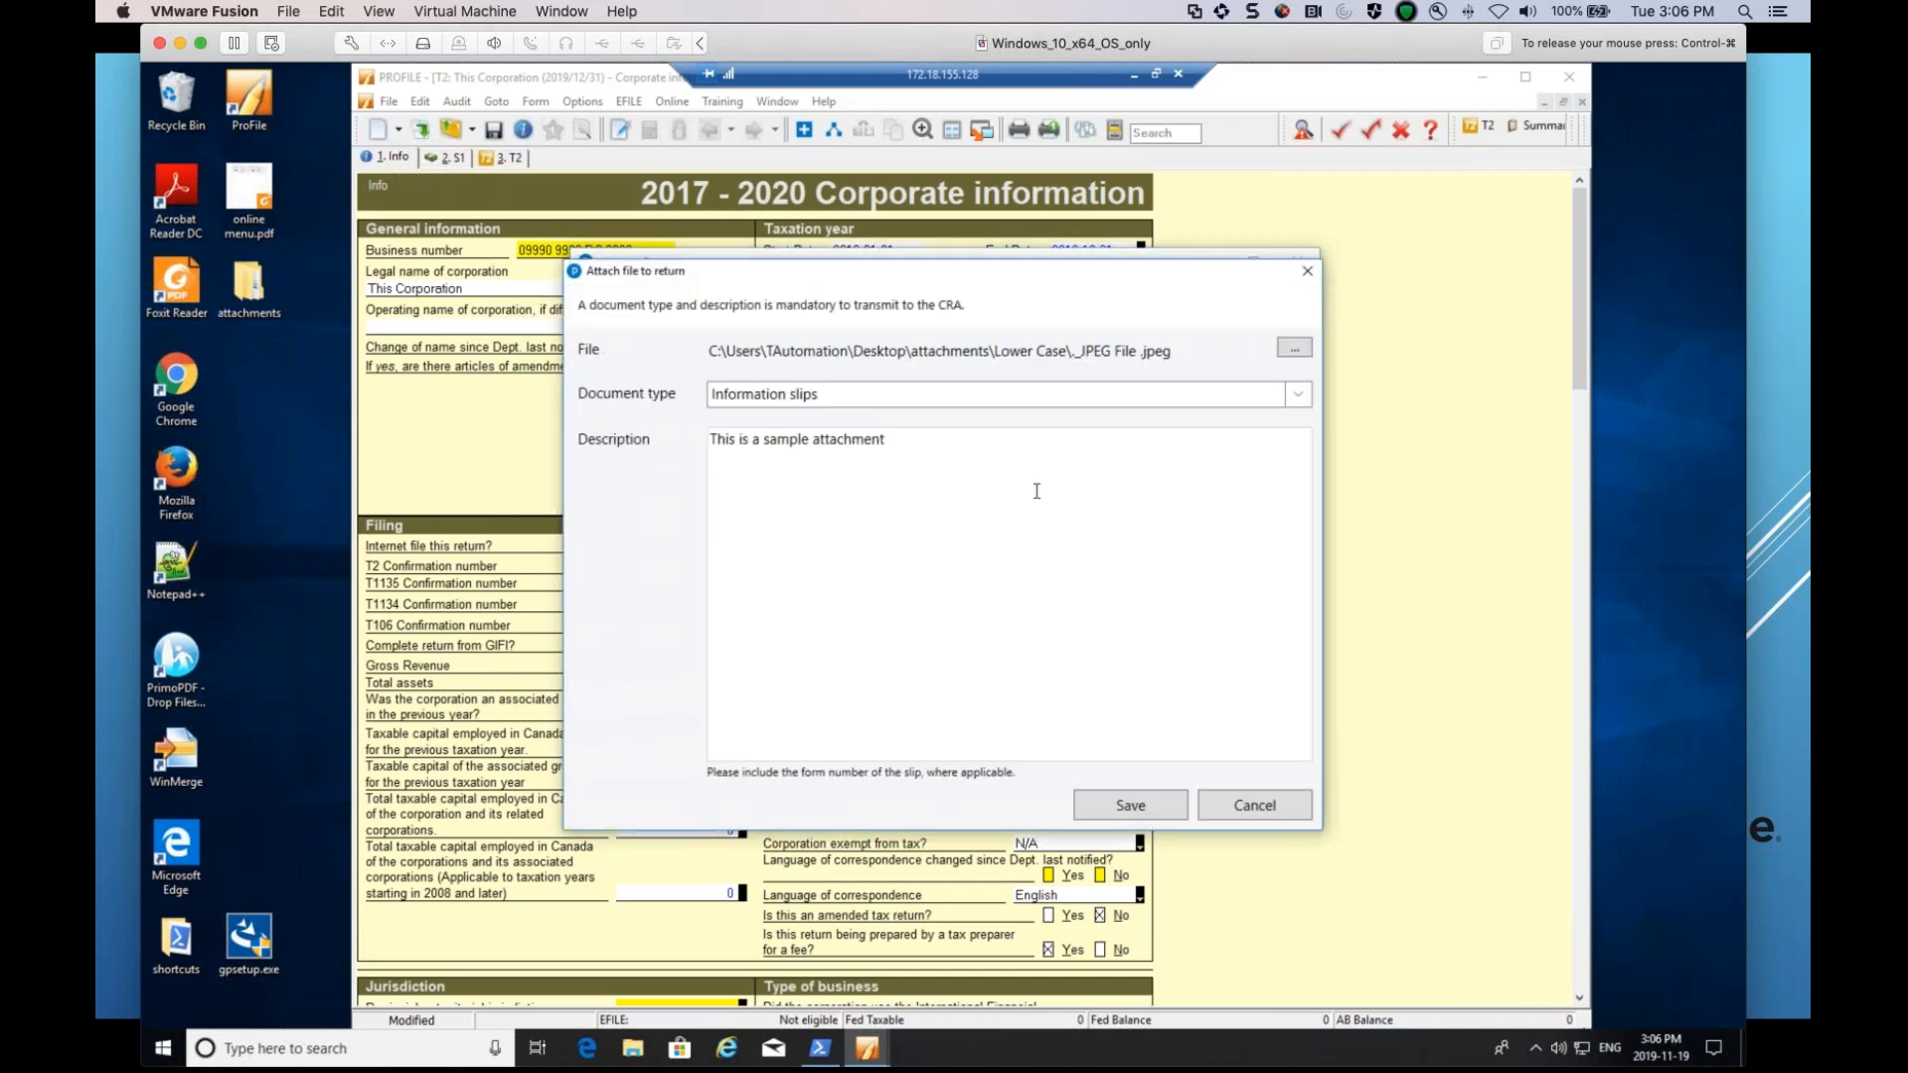
{"action": "left_click", "coordinate": [1308, 272]}
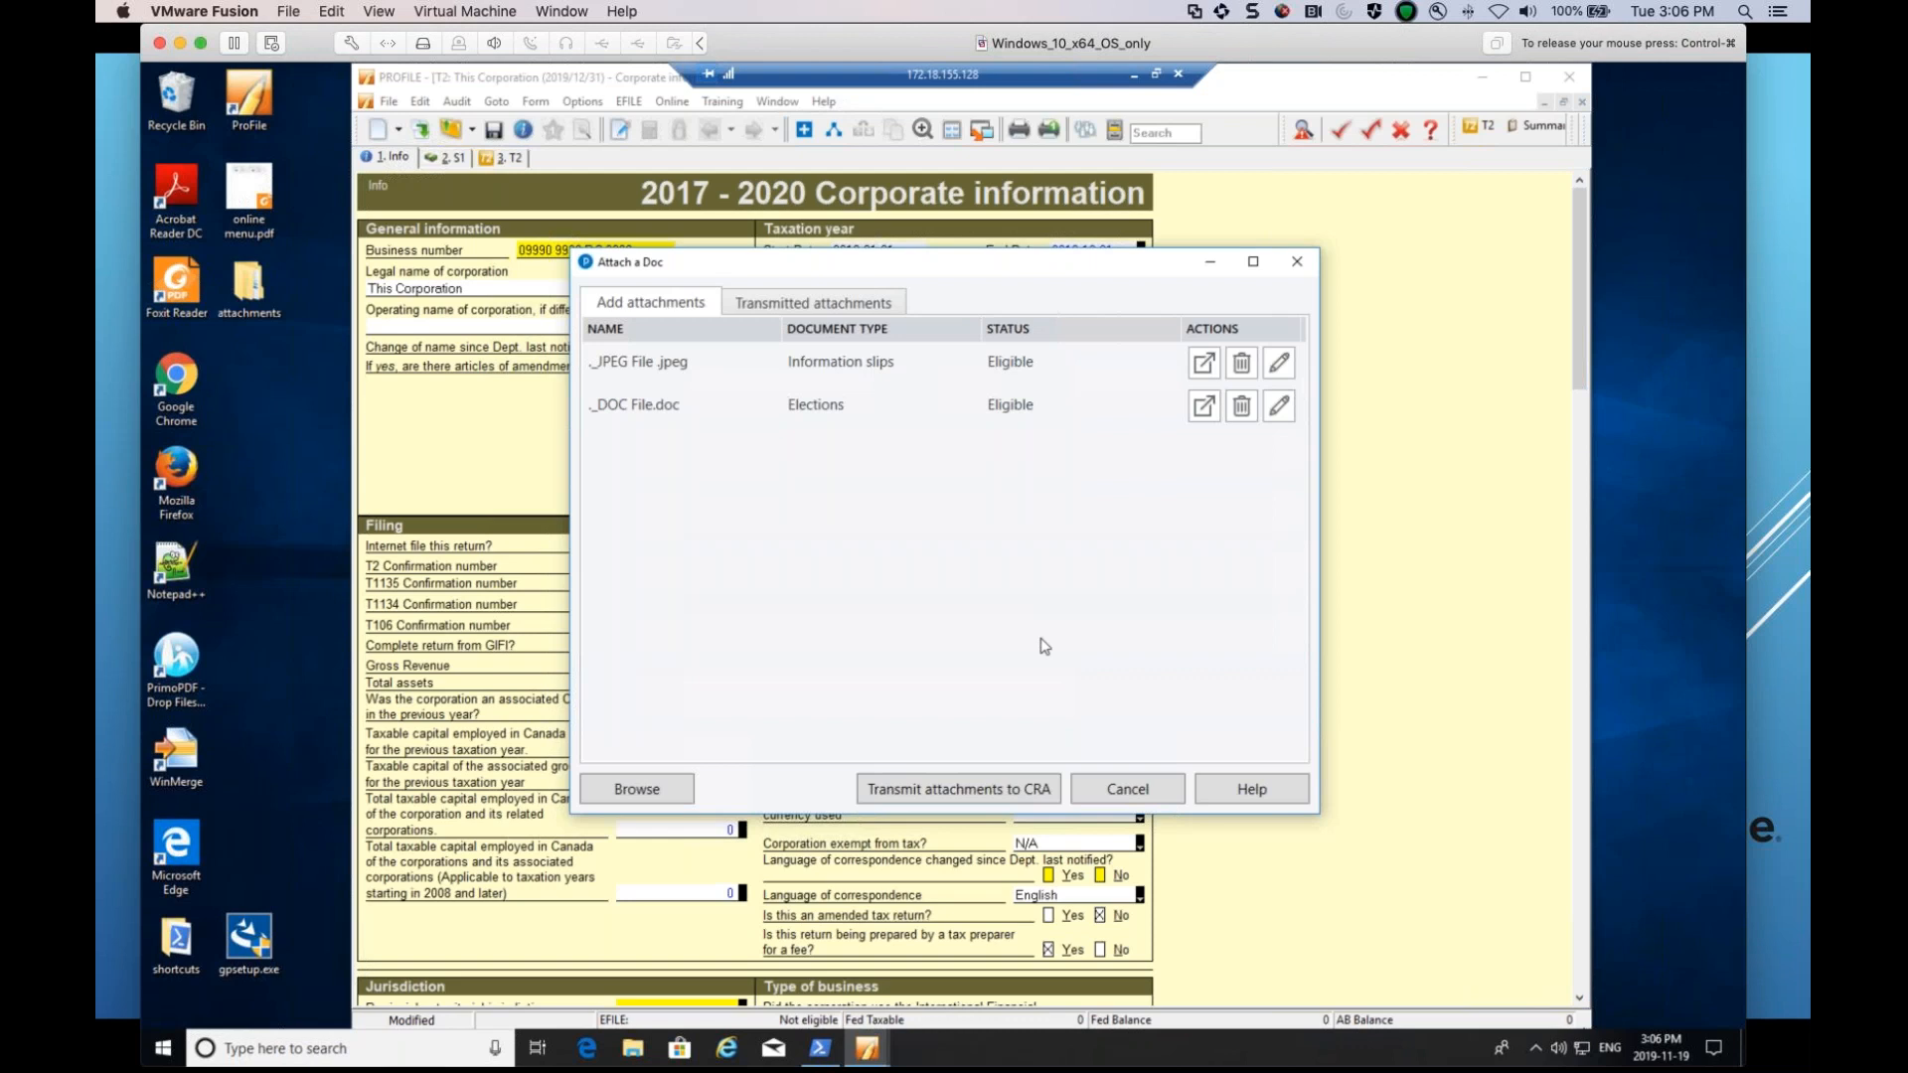
{"action": "left_click", "coordinate": [1297, 262]}
Reopen the return's attachment list and try to transmit the JPEG and DOC attachments to the CRA.
{"action": "left_click", "coordinate": [628, 102]}
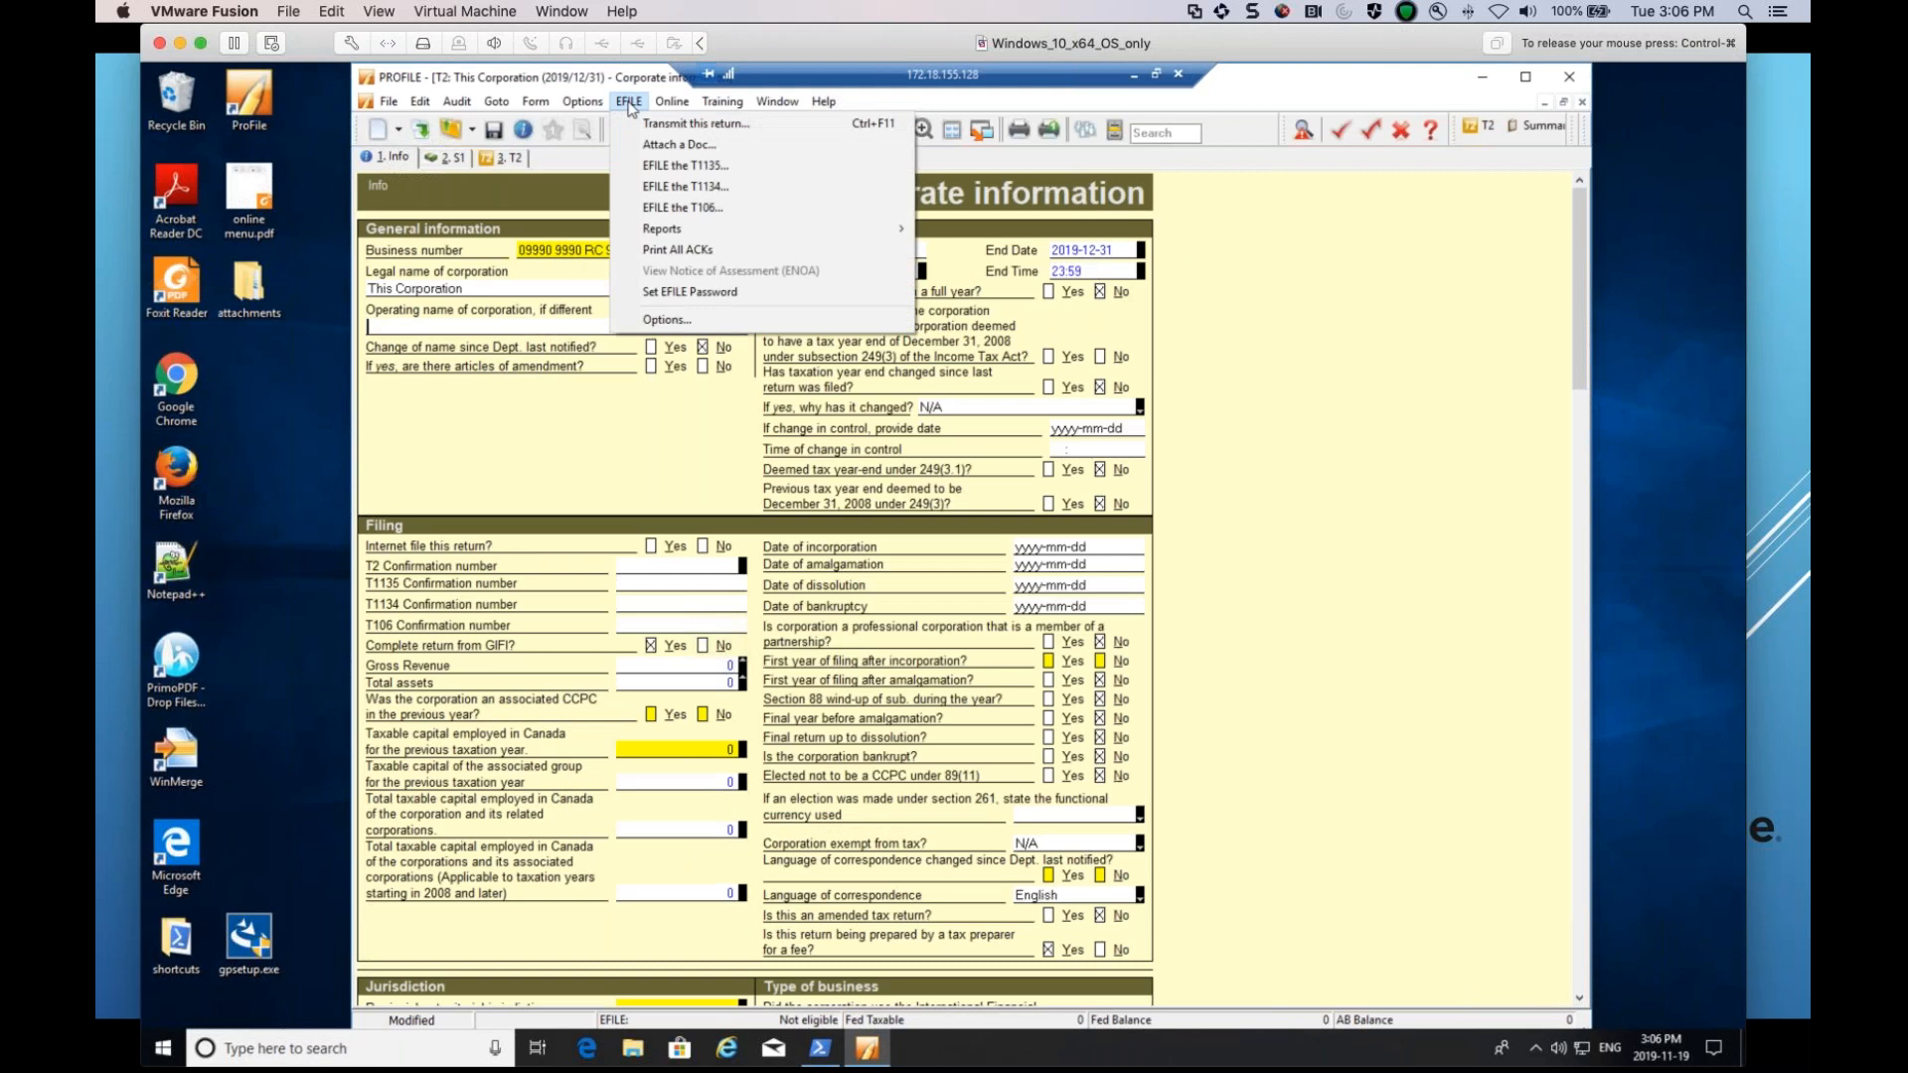
{"action": "left_click", "coordinate": [661, 144]}
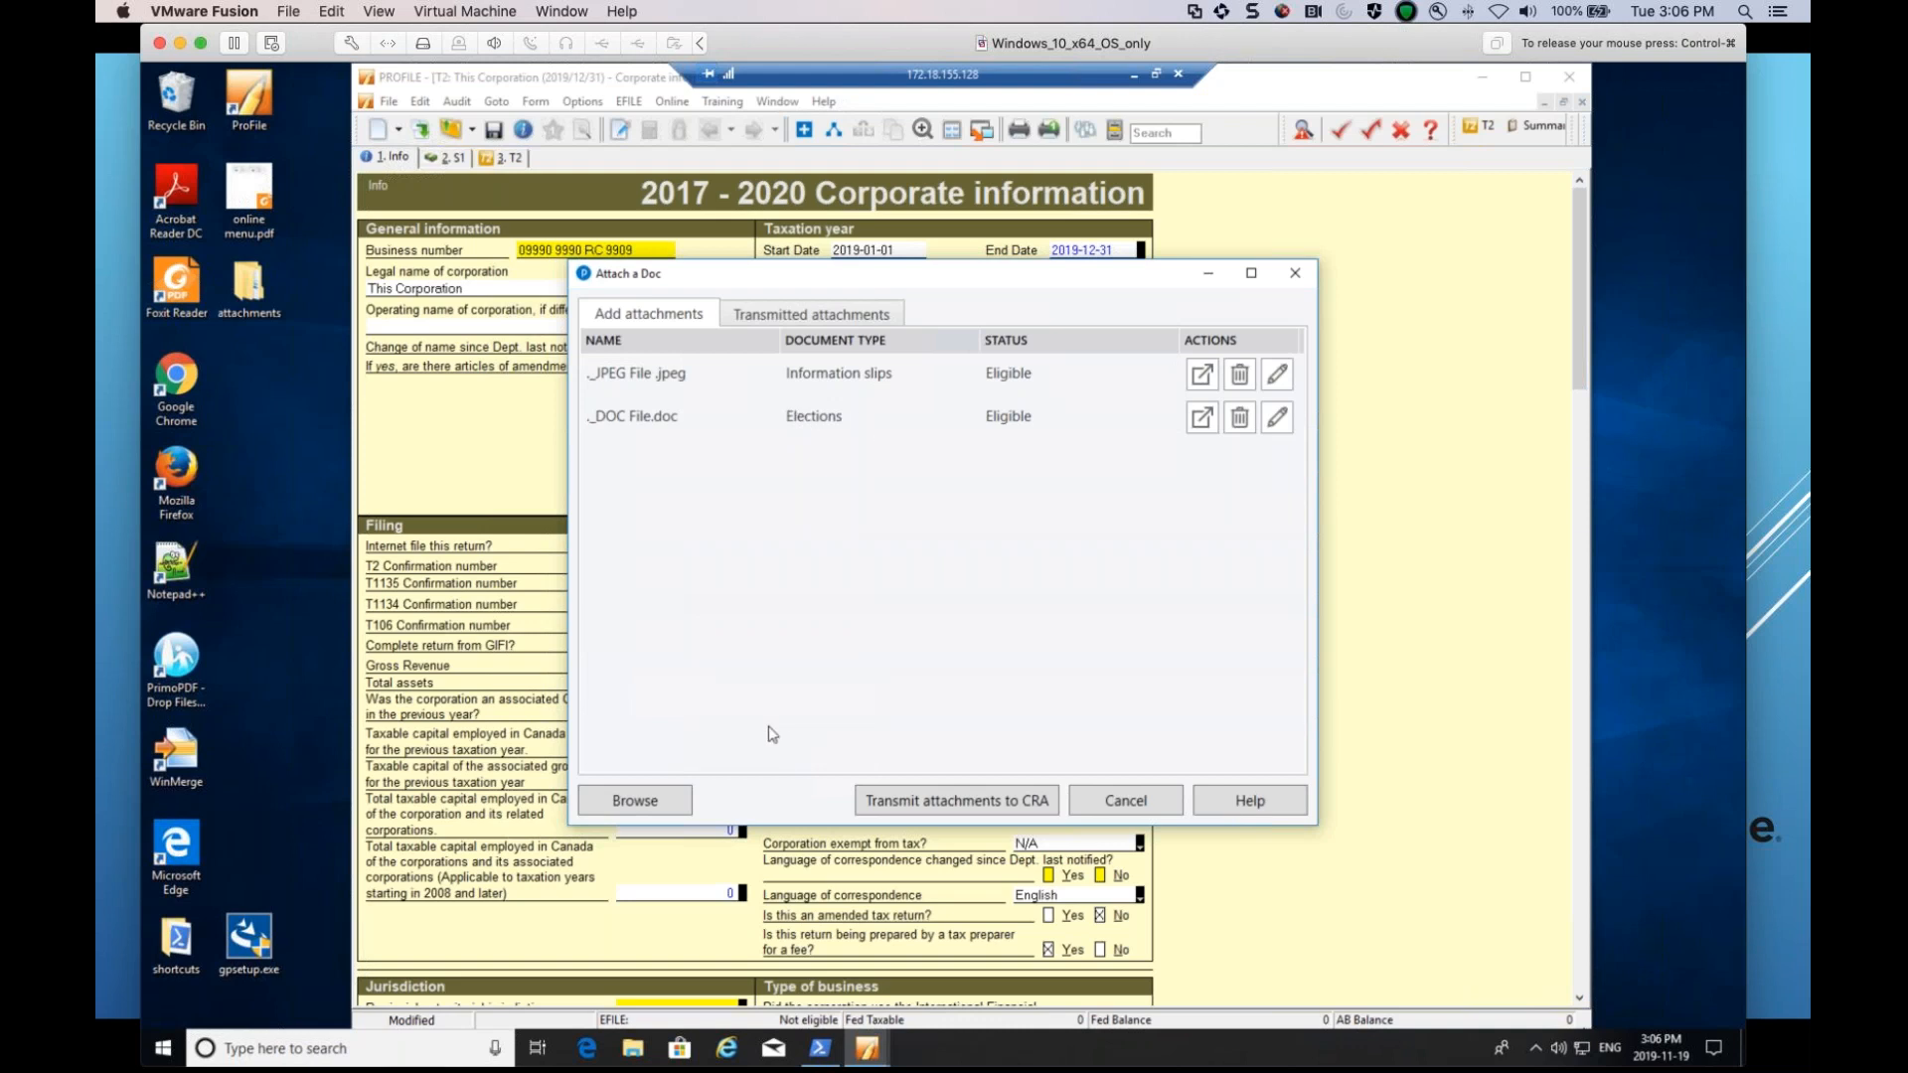
{"action": "left_click", "coordinate": [949, 801]}
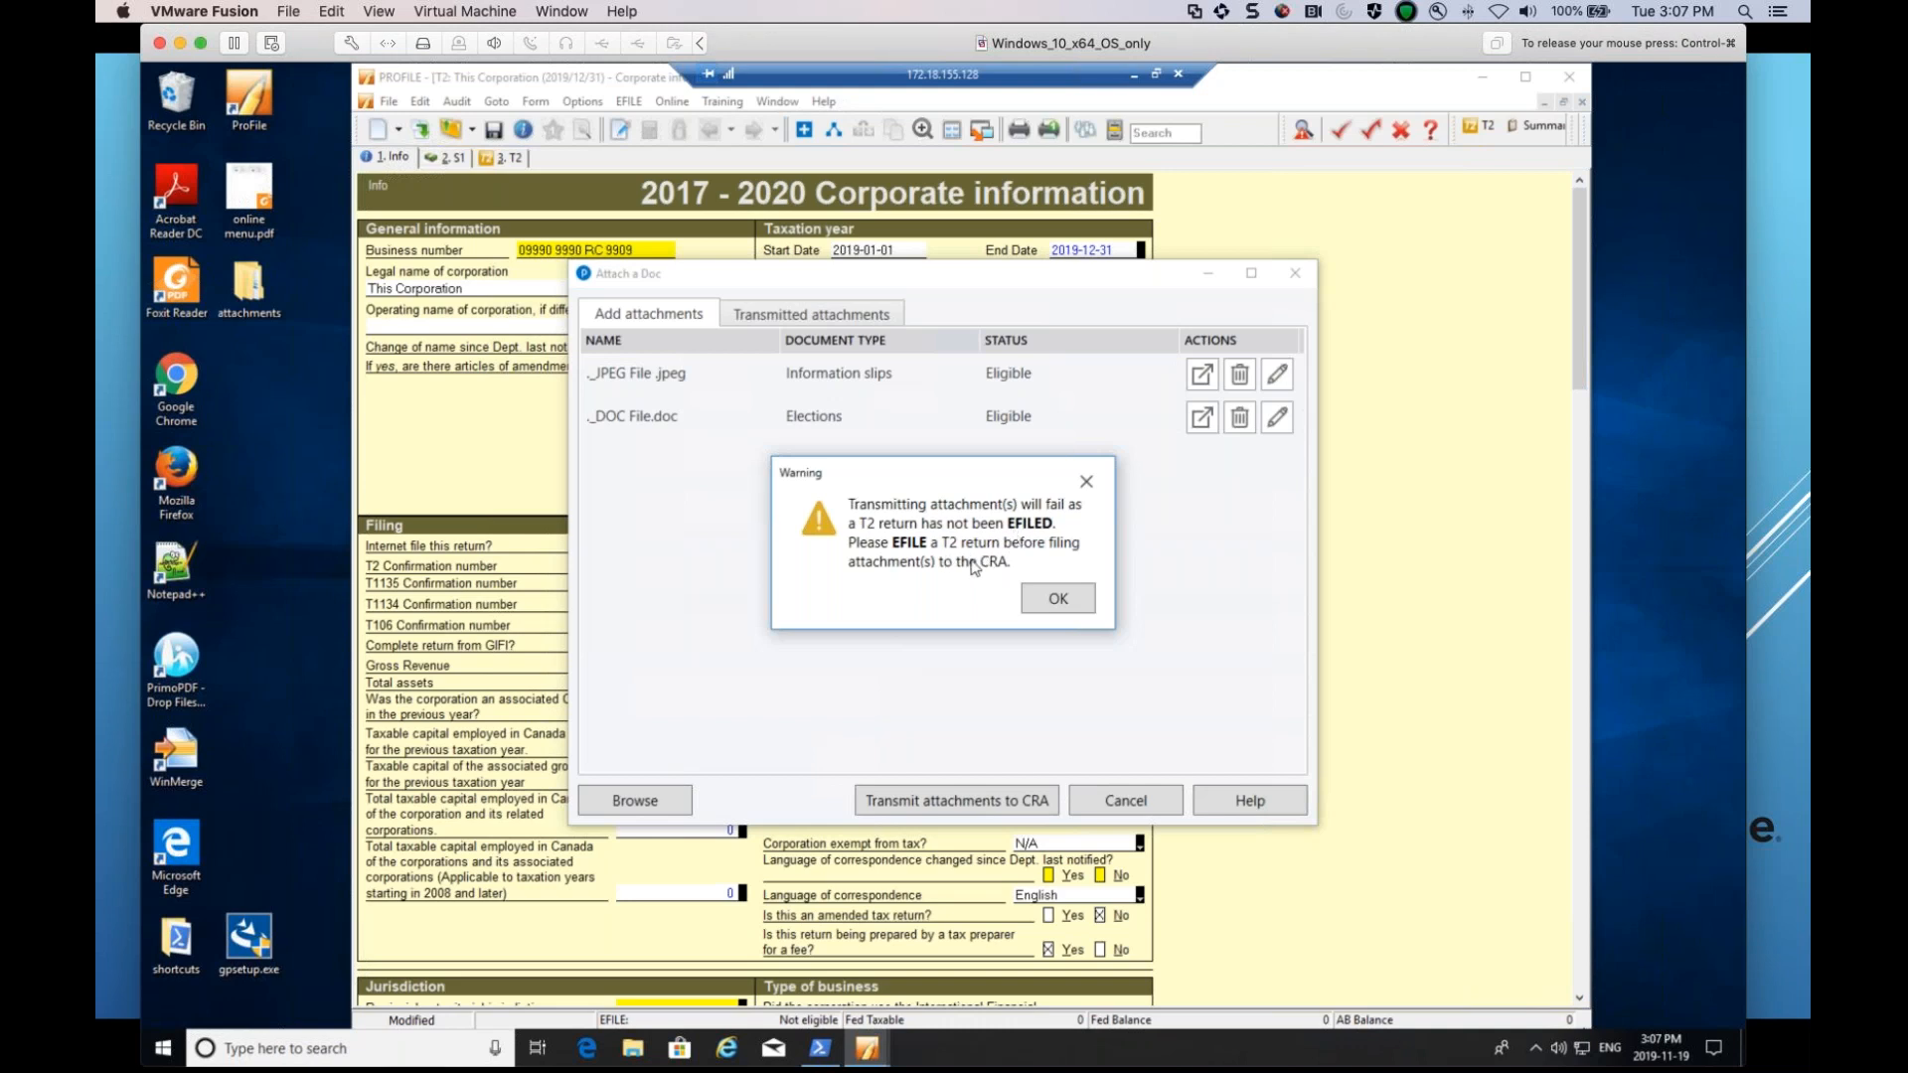
{"action": "left_click", "coordinate": [1086, 481]}
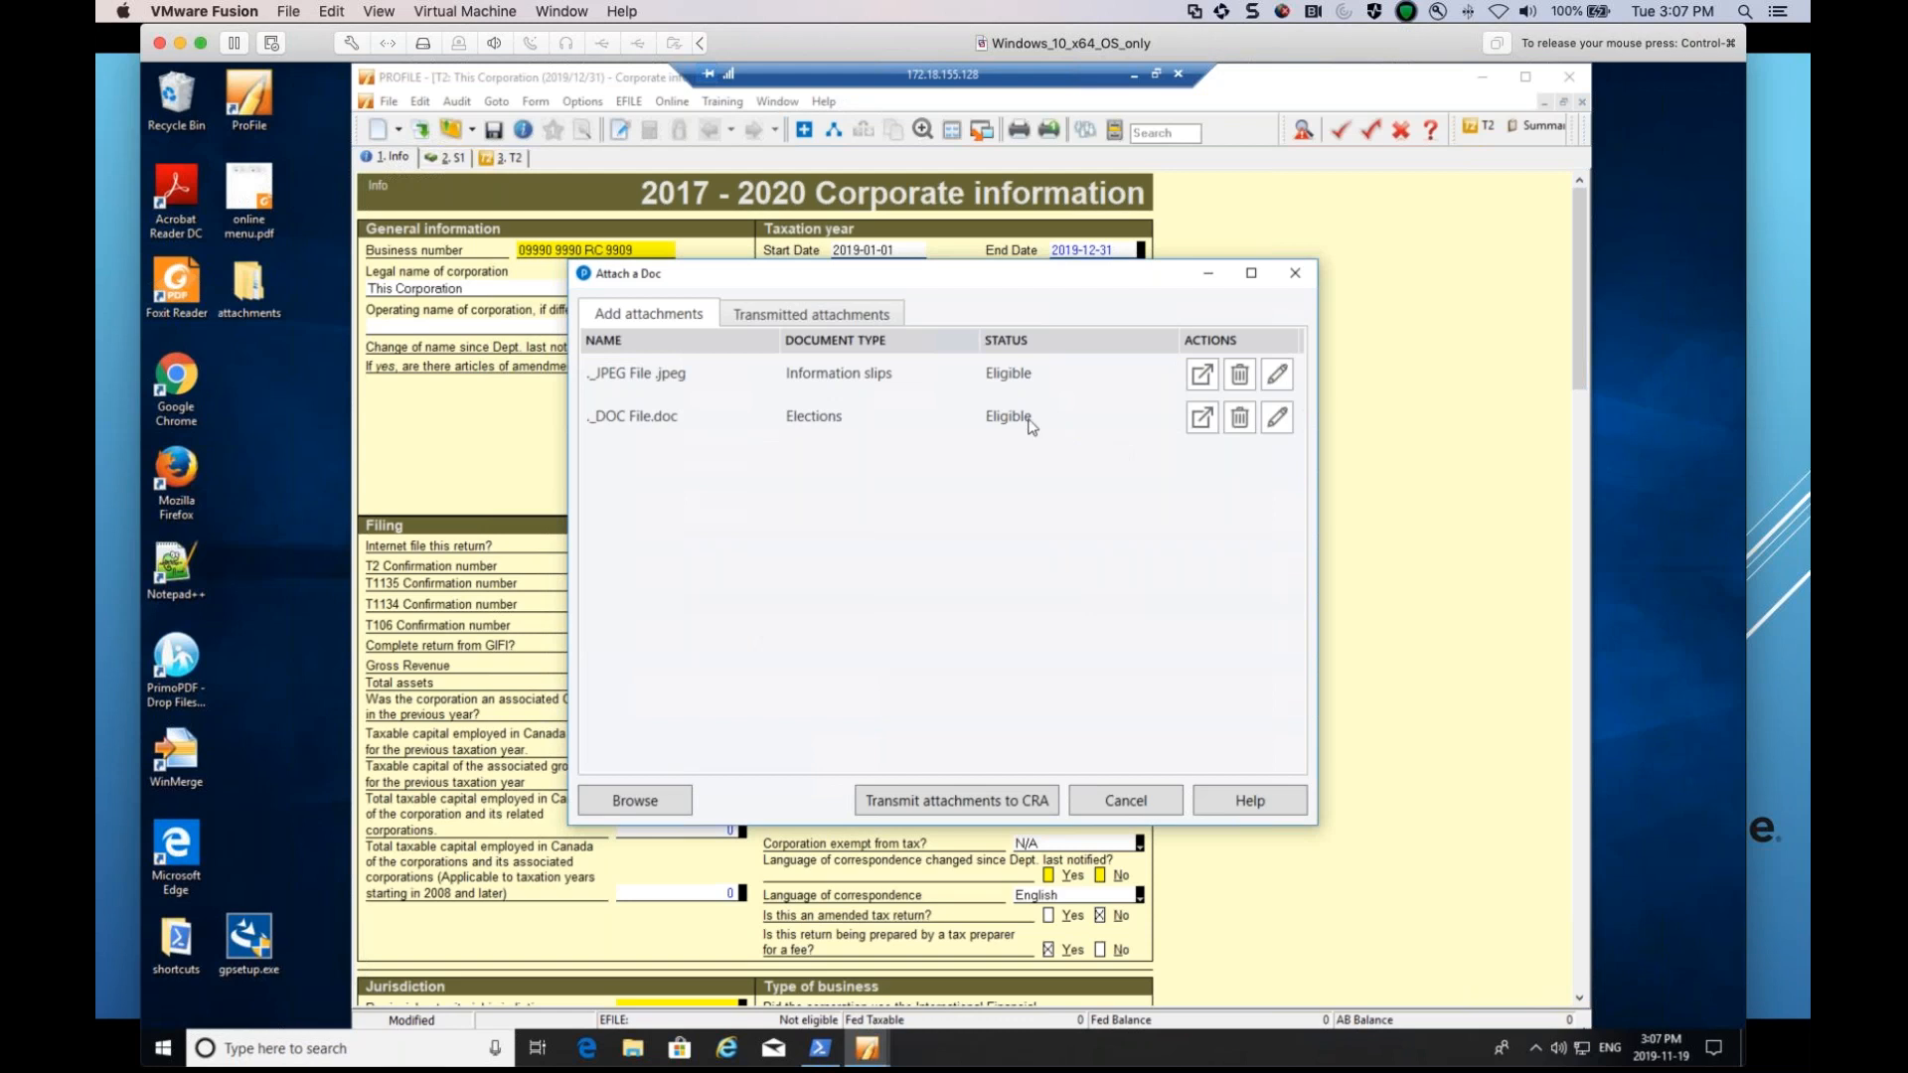
{"action": "left_click", "coordinate": [1295, 273]}
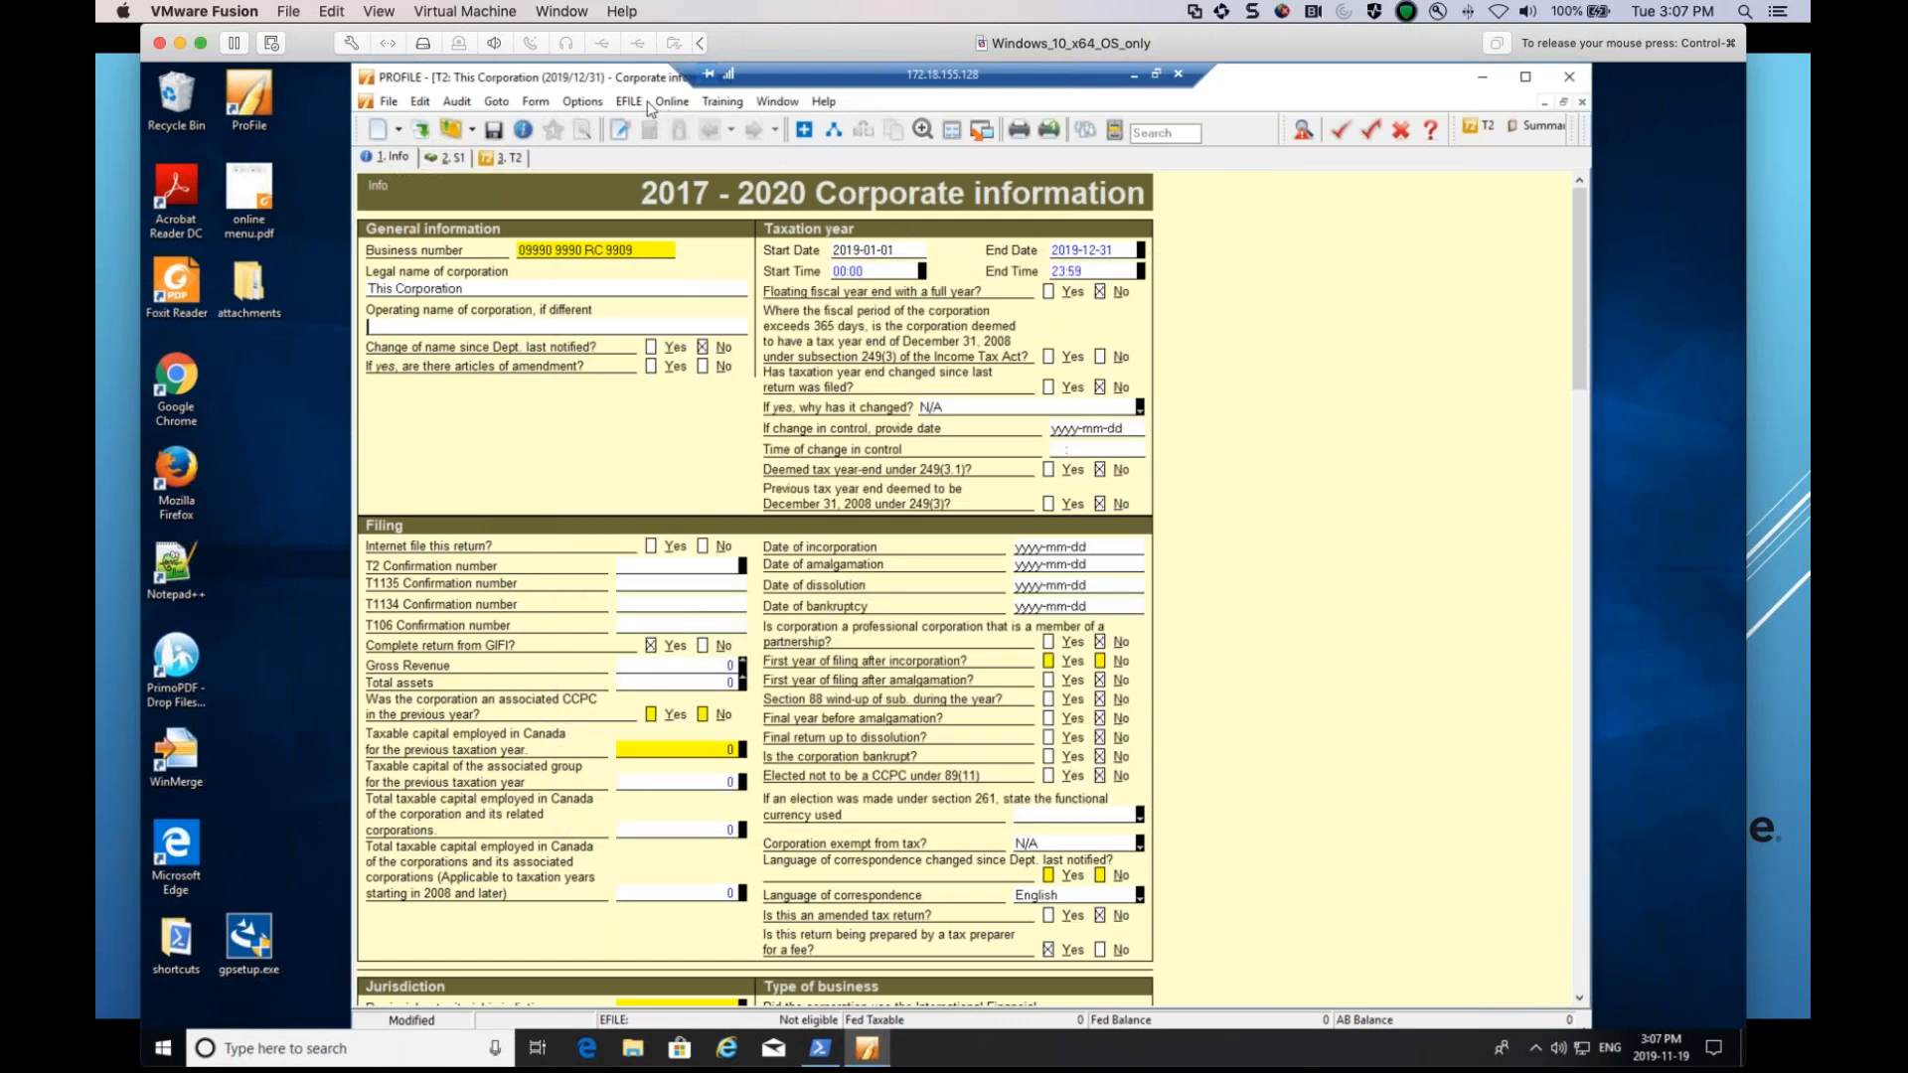
Try to transmit the T2 return itself and examine the EFILE error details for This Corporation.
{"action": "left_click", "coordinate": [647, 103]}
{"action": "left_click", "coordinate": [643, 121]}
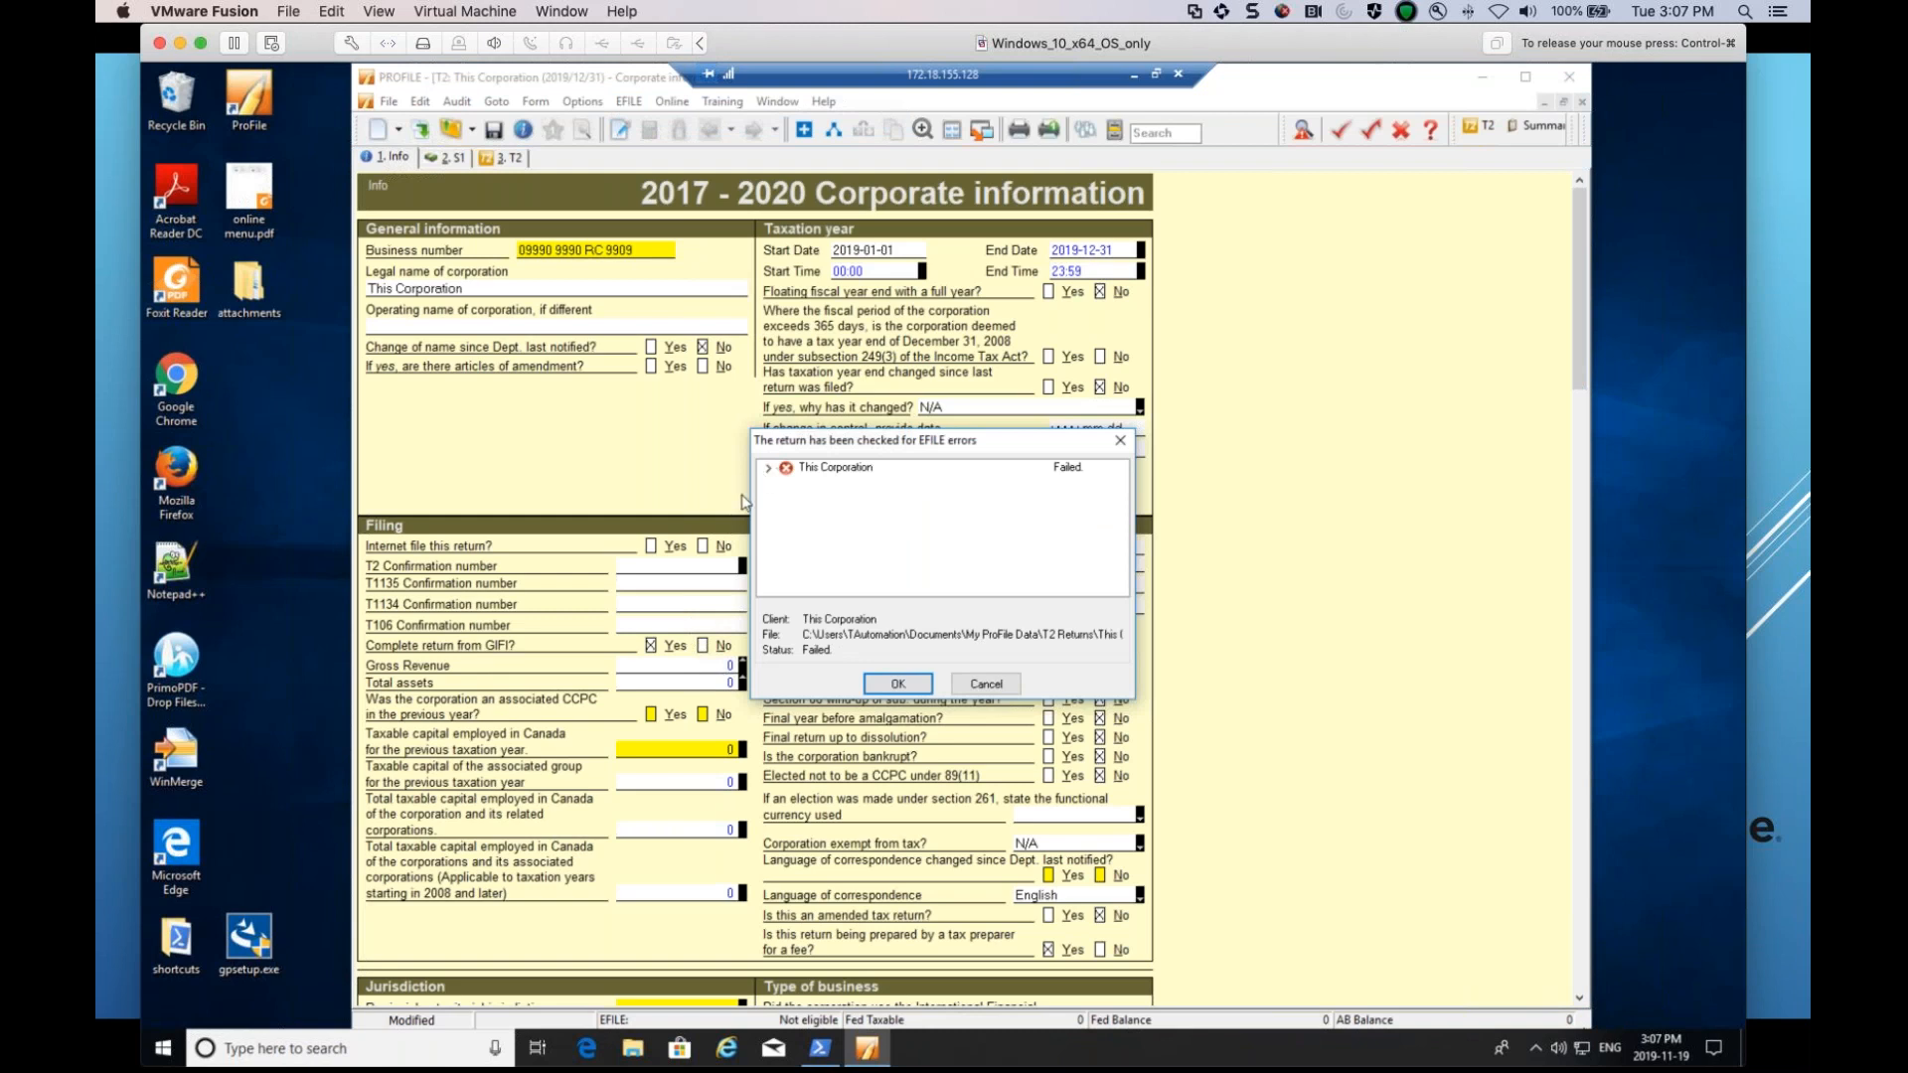
{"action": "left_click", "coordinate": [768, 468]}
{"action": "left_click", "coordinate": [874, 485]}
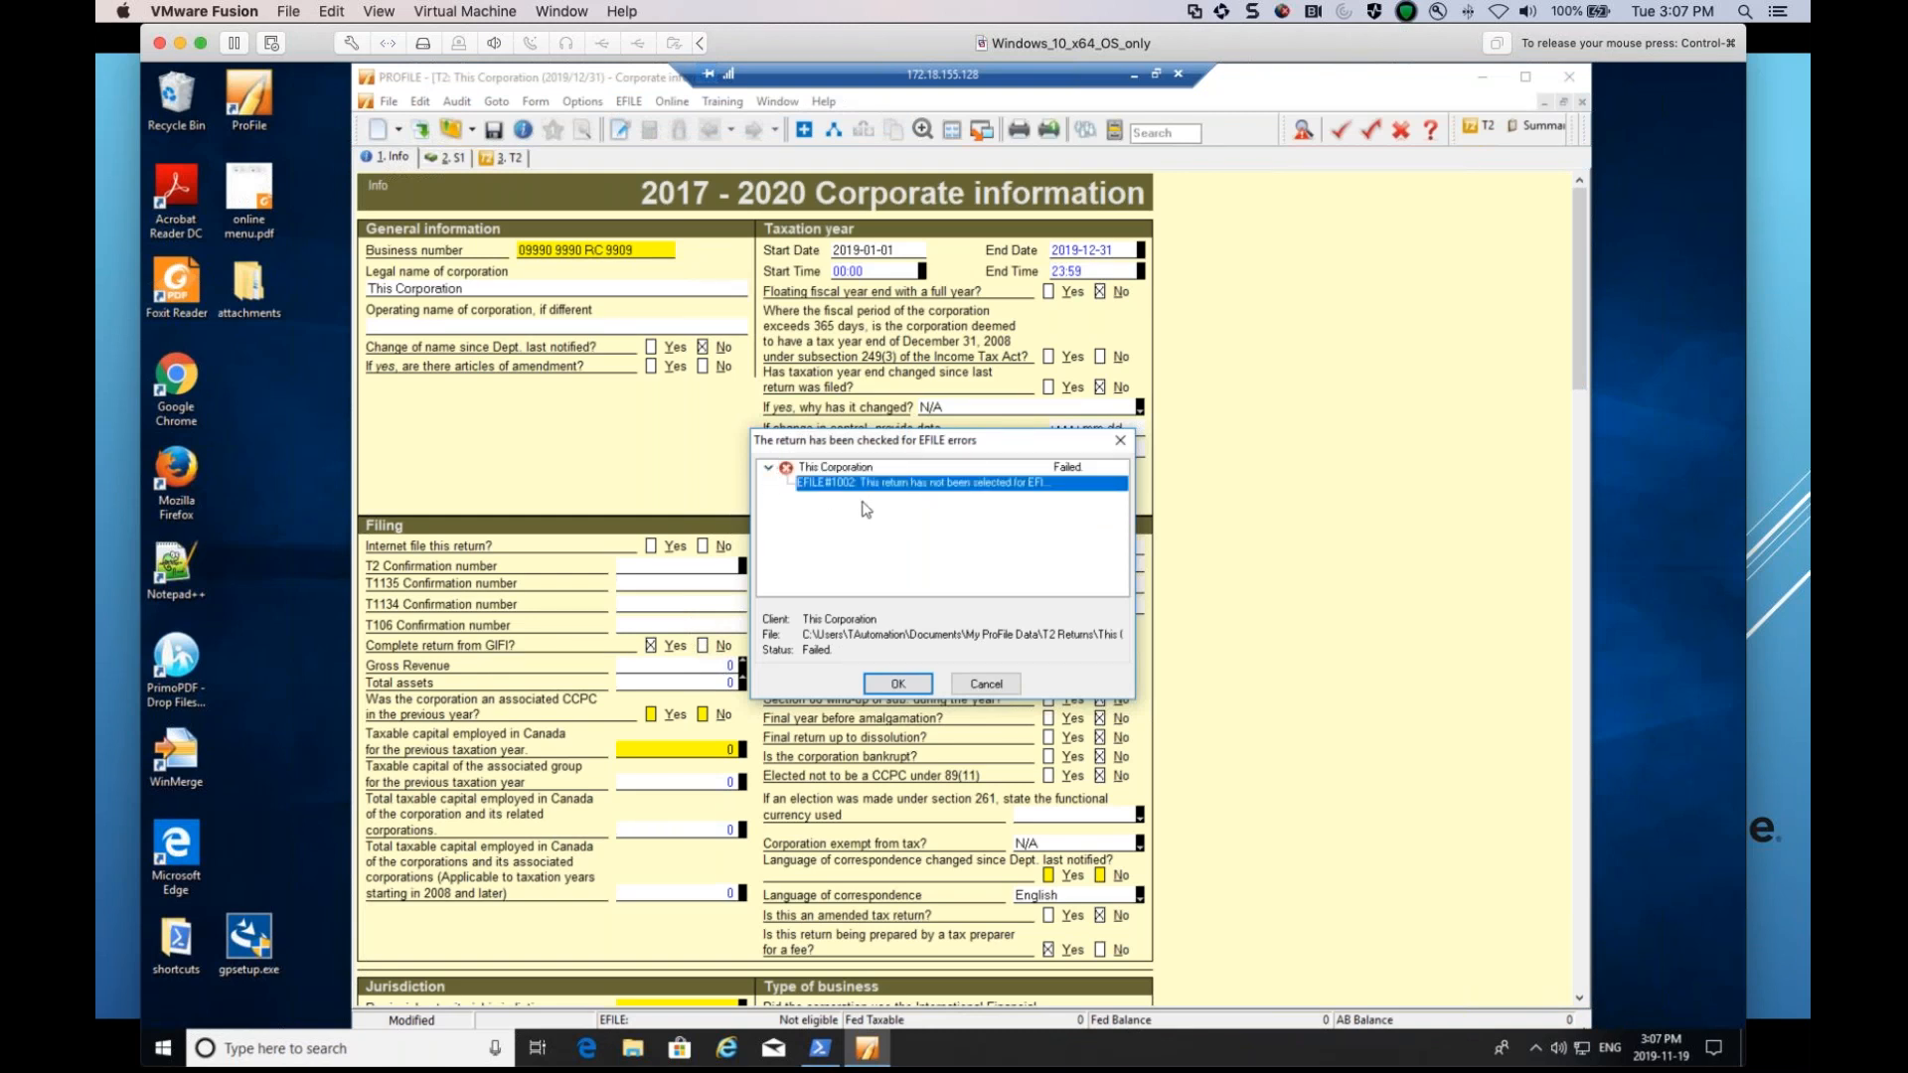
{"action": "double_click", "coordinate": [837, 466]}
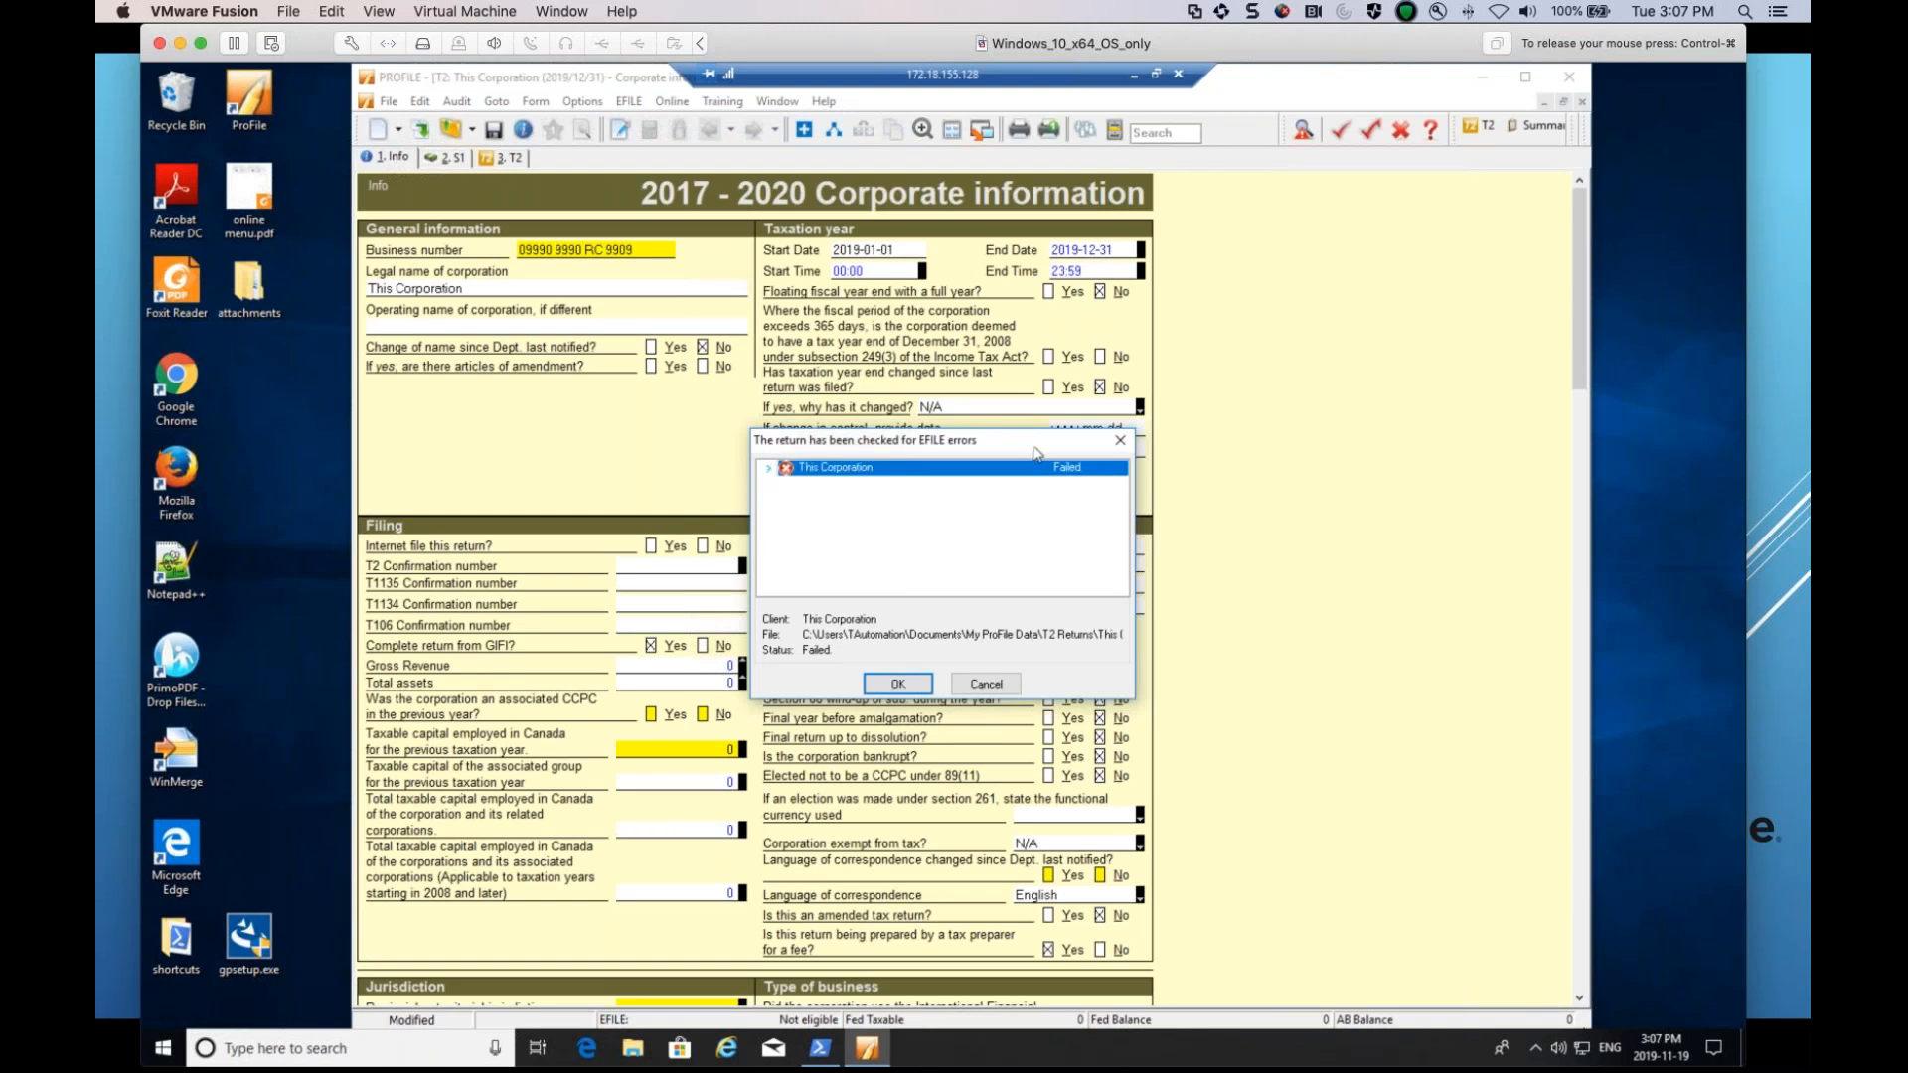
{"action": "left_click", "coordinate": [1117, 445]}
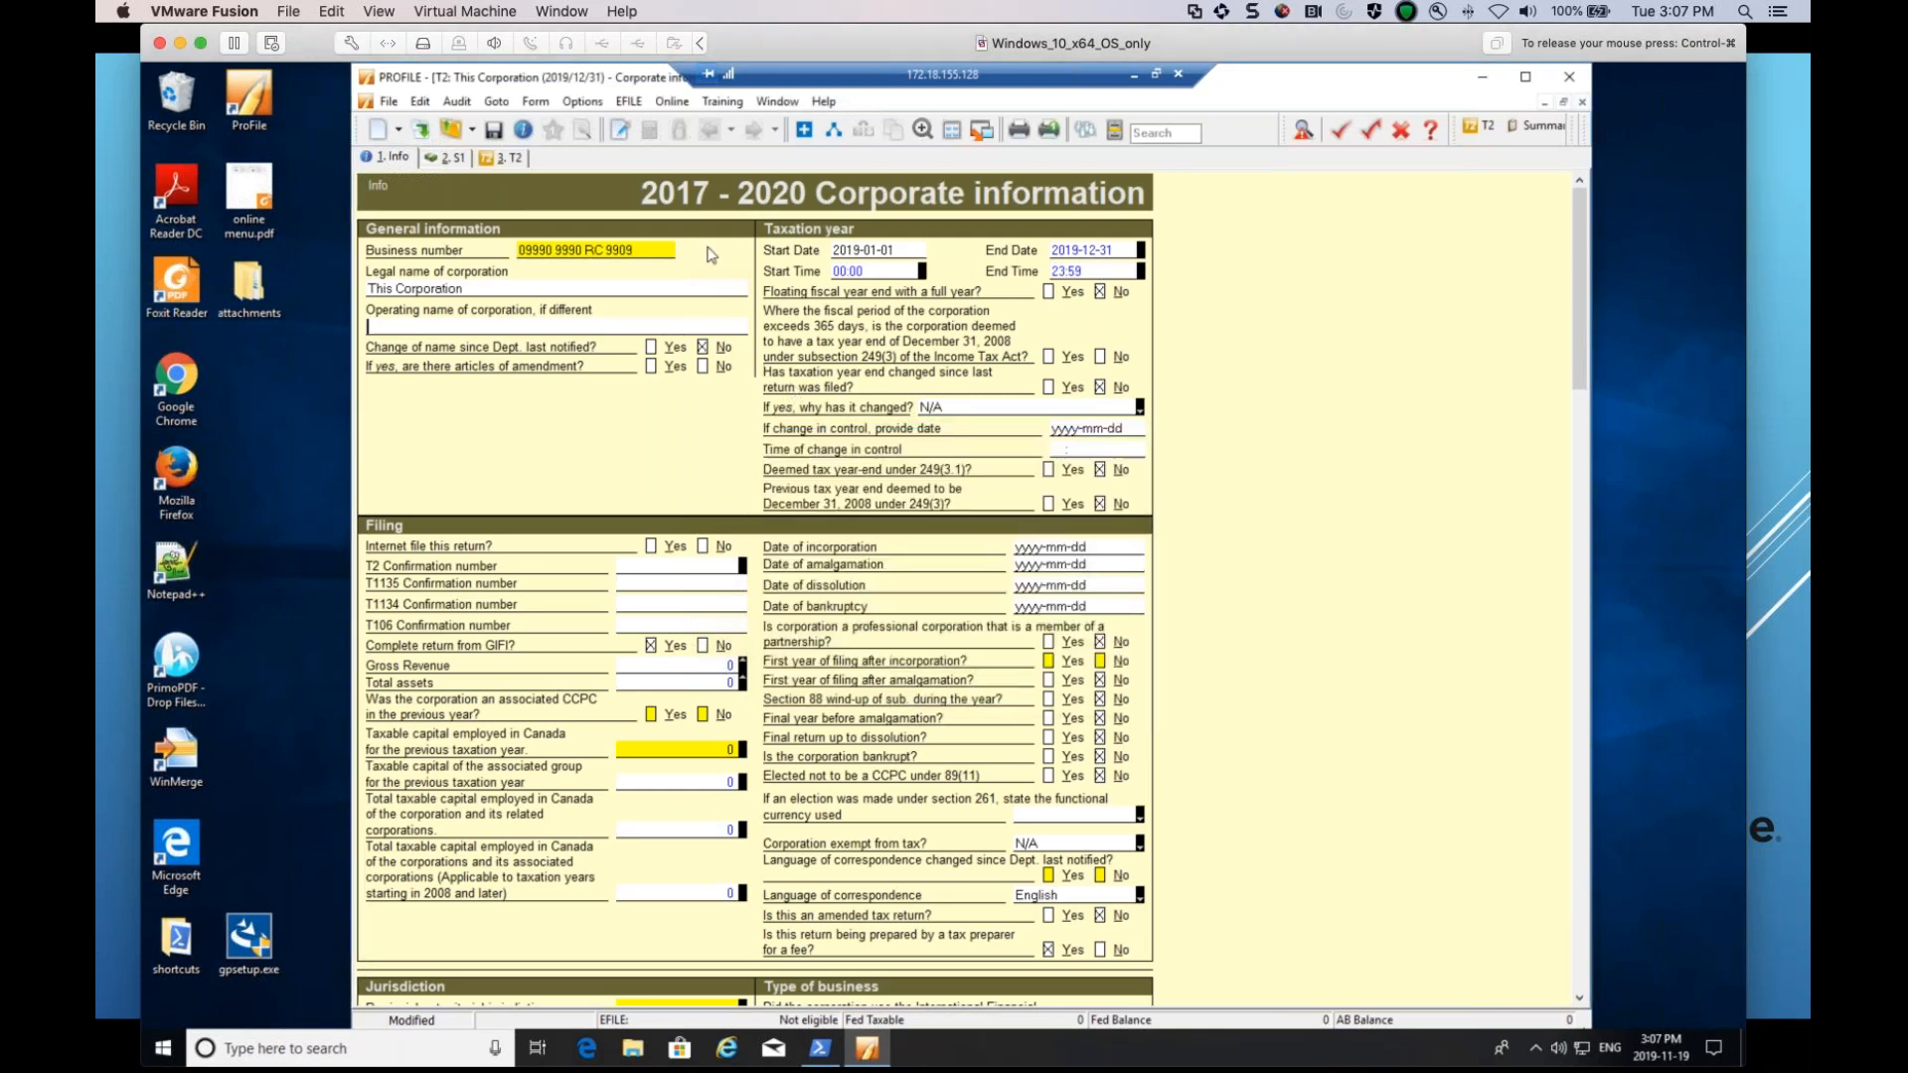
Review the supported files that can be attached to the return and its log of transmitted attachments.
{"action": "left_click", "coordinate": [632, 103]}
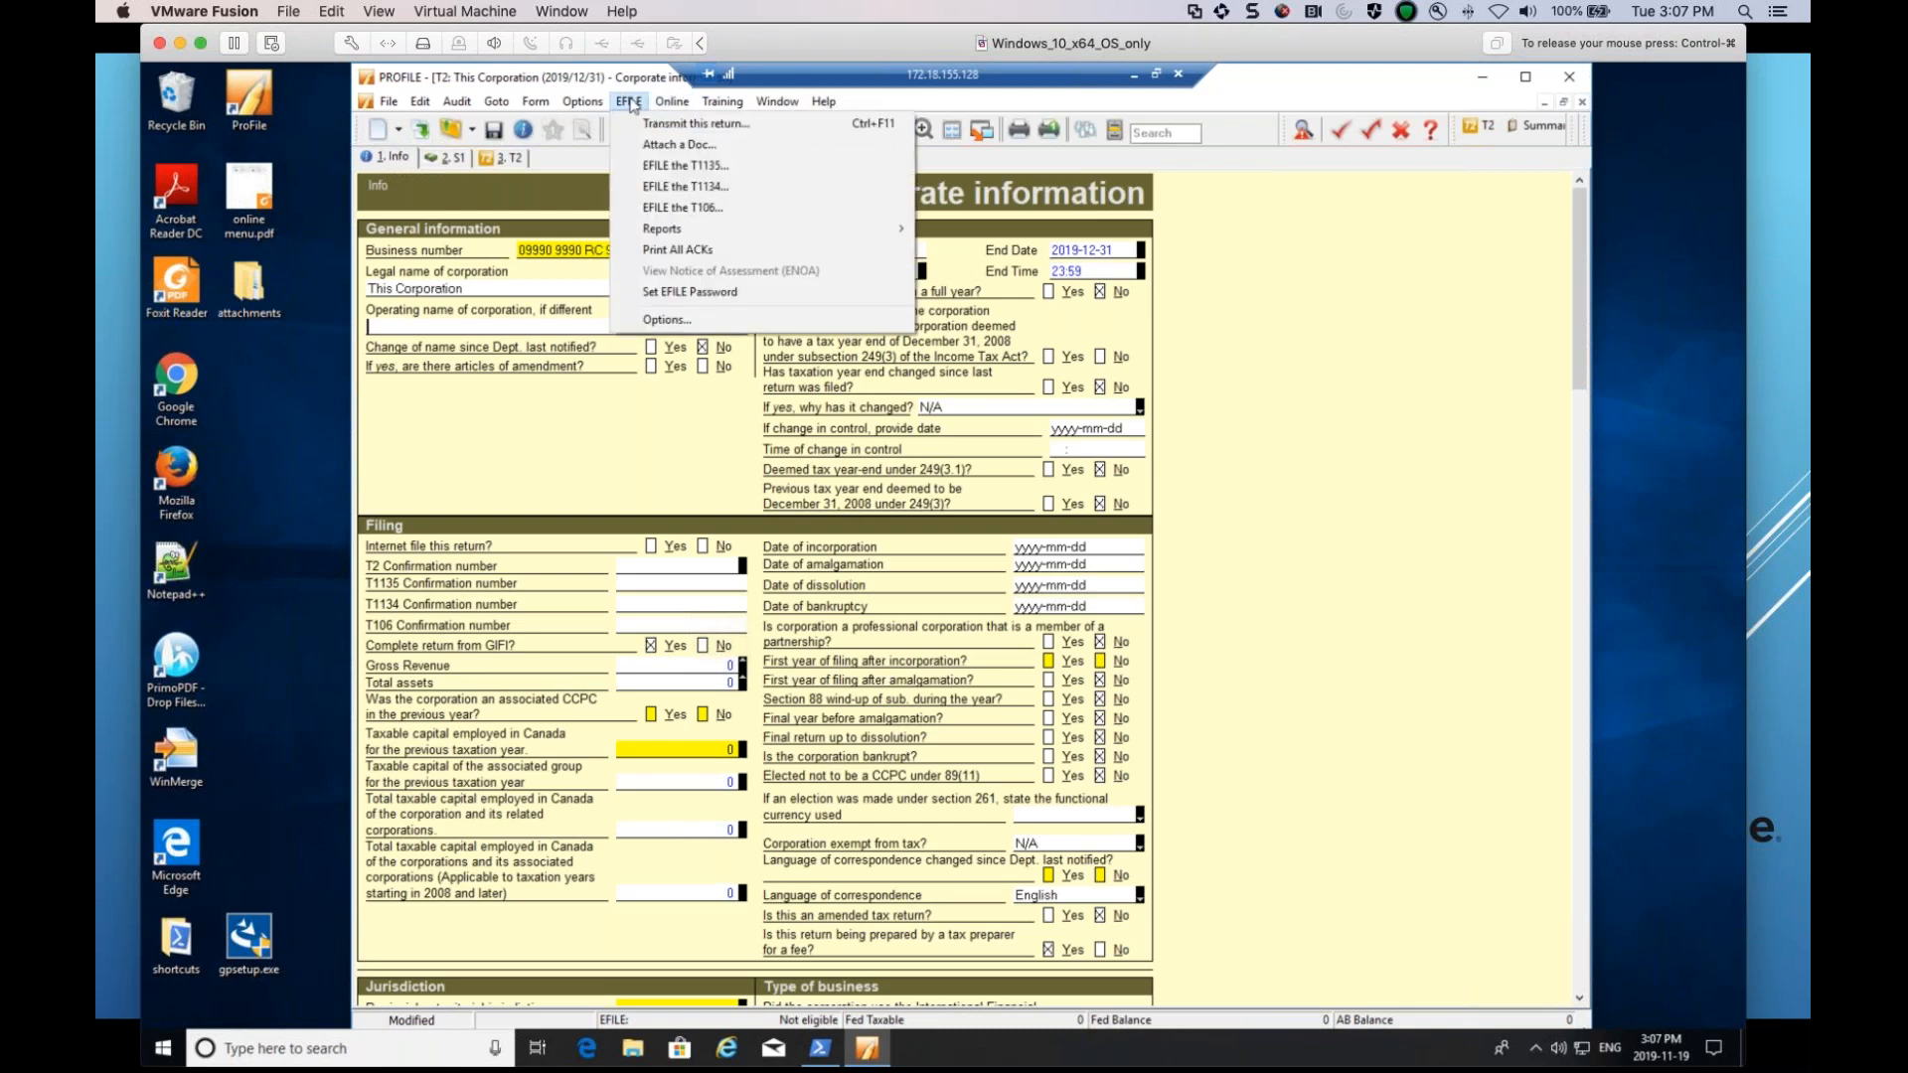
{"action": "left_click", "coordinate": [679, 144]}
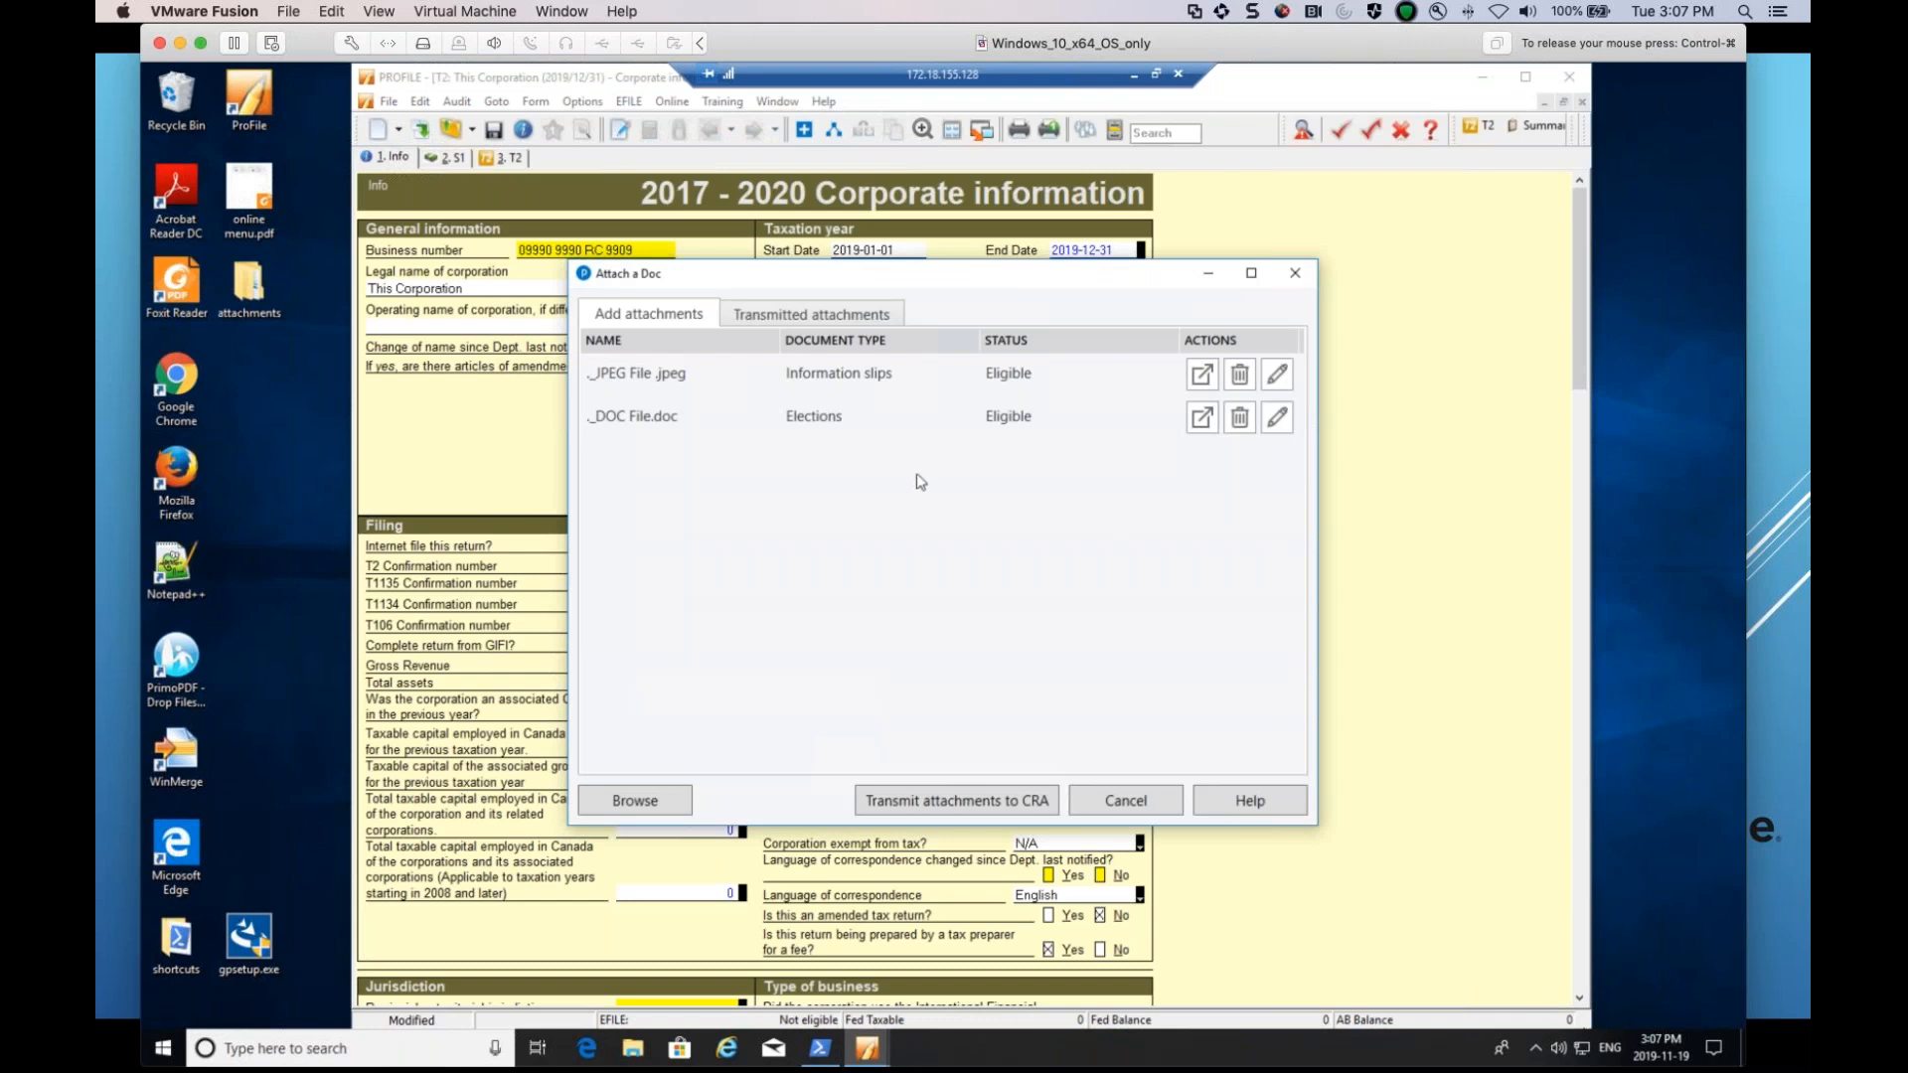
{"action": "left_click", "coordinate": [641, 801]}
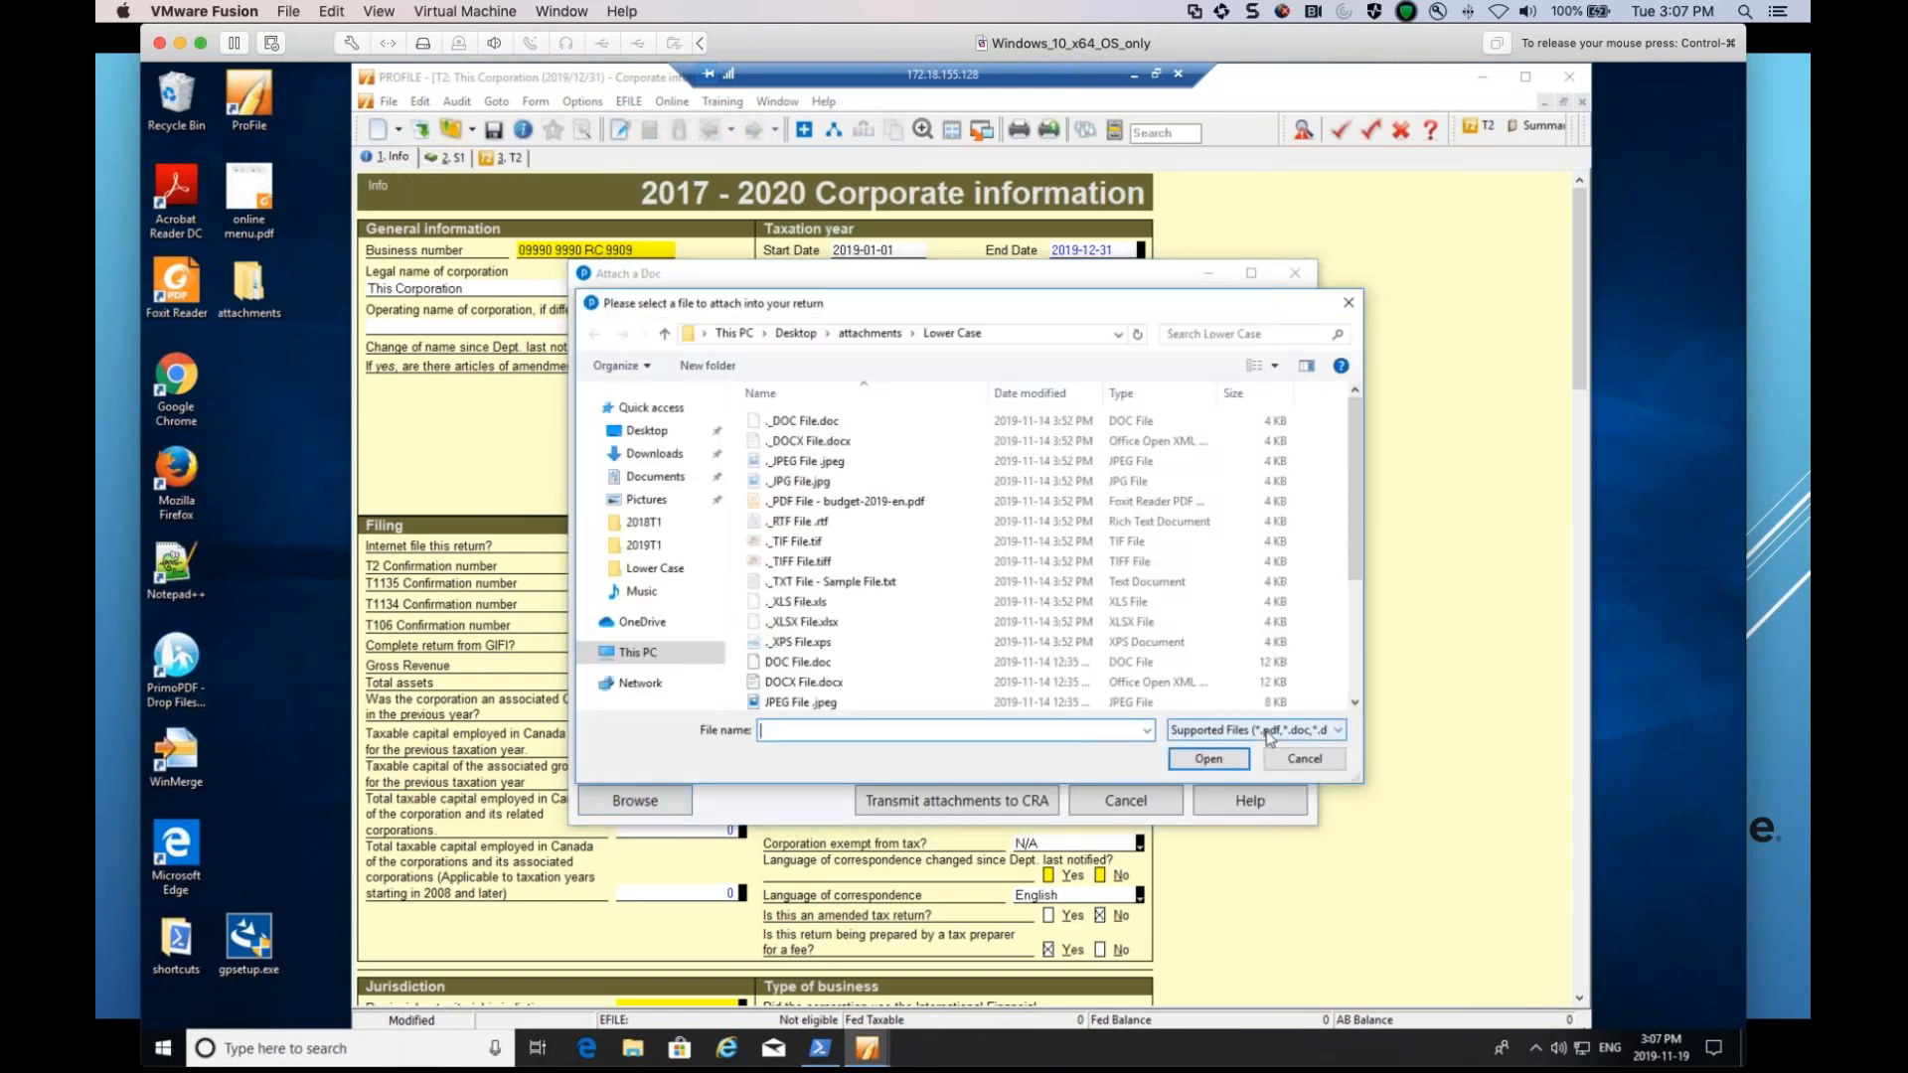
{"action": "left_click", "coordinate": [1349, 304]}
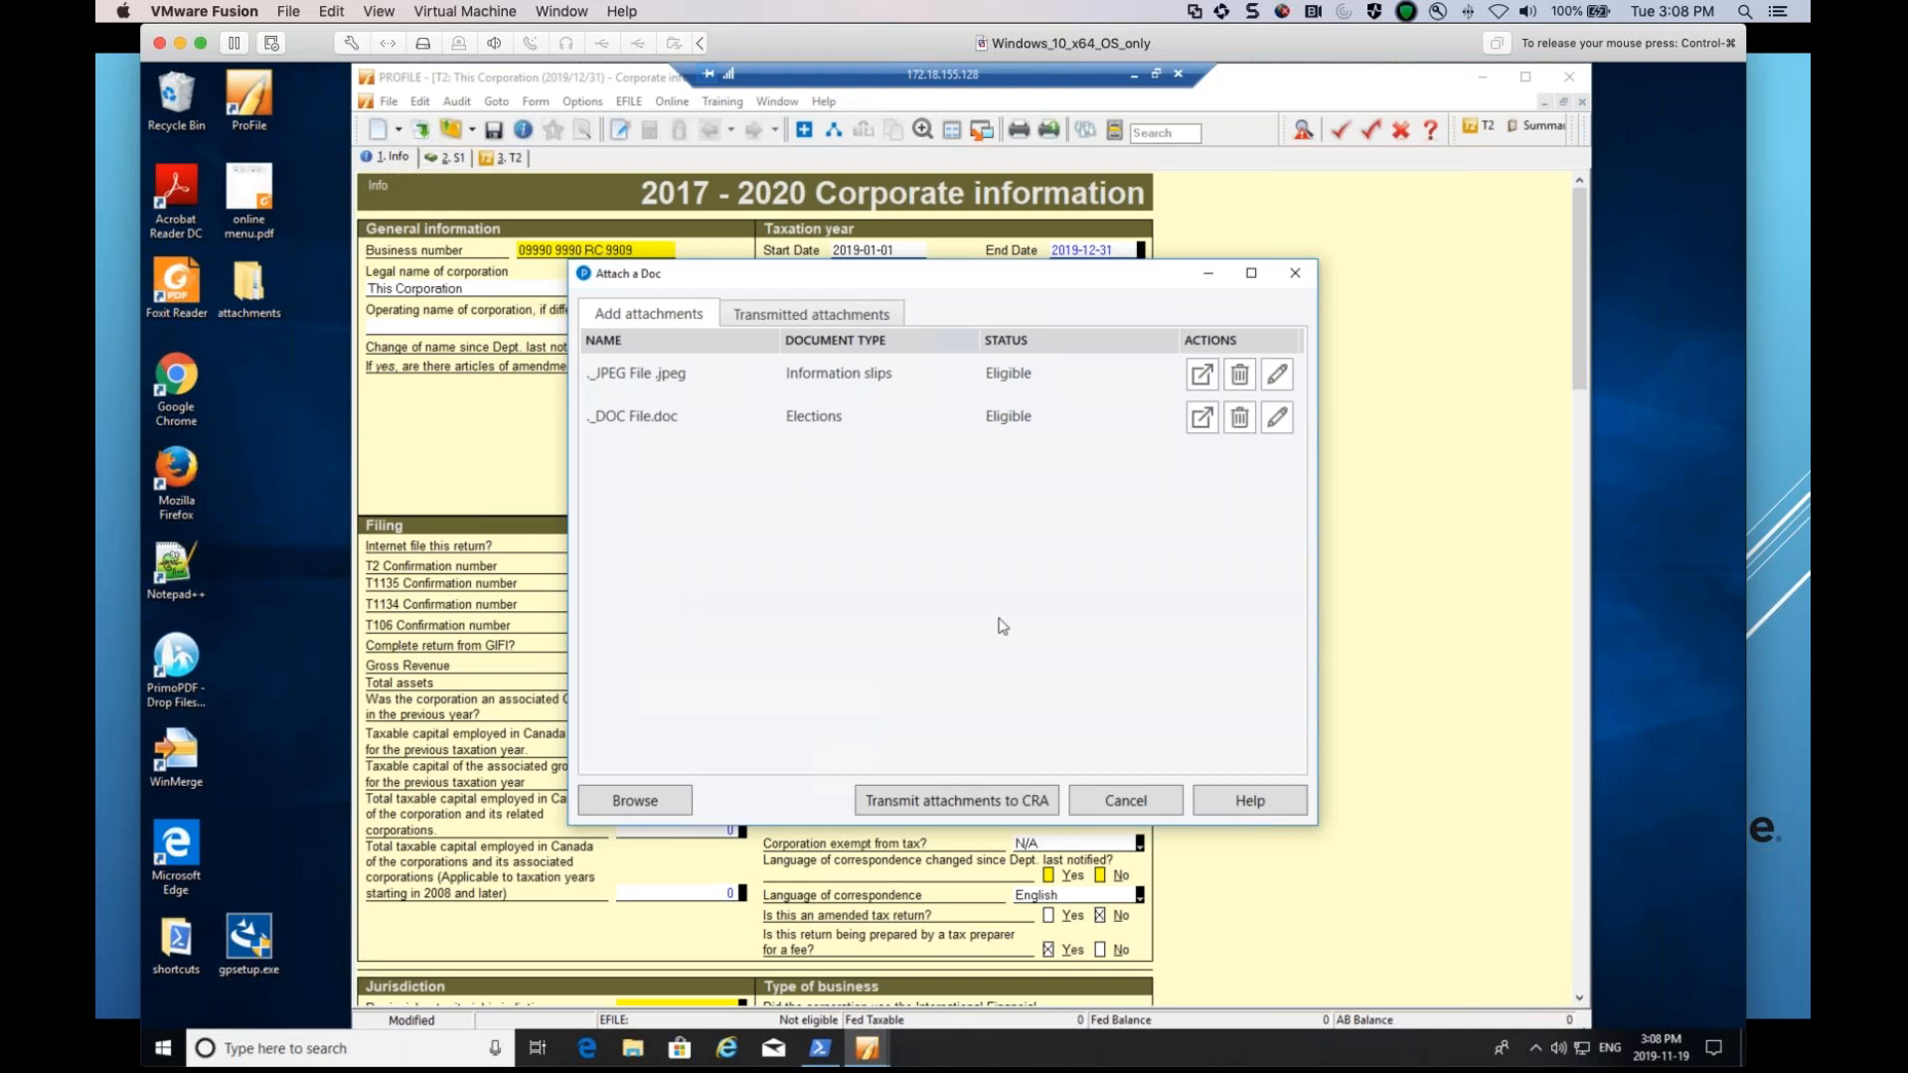
{"action": "left_click", "coordinate": [781, 315]}
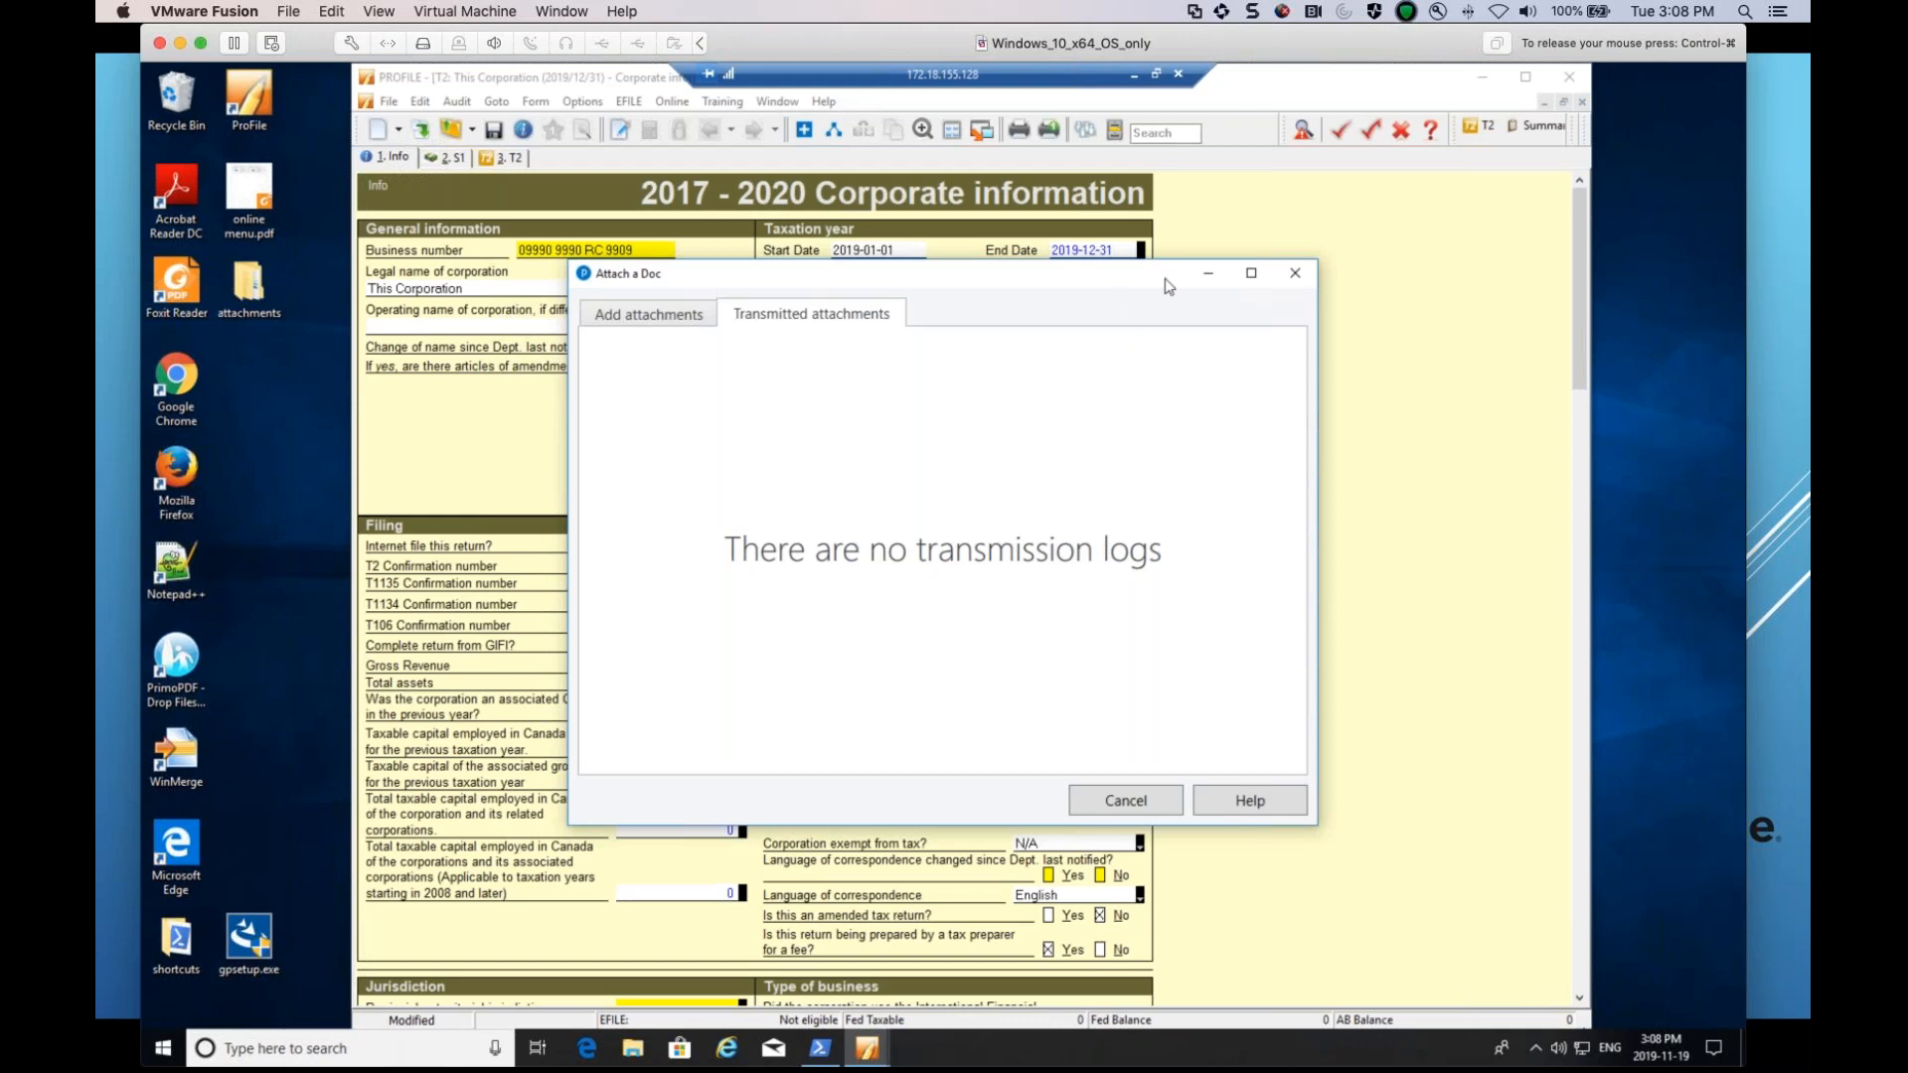
{"action": "left_click", "coordinate": [1294, 277]}
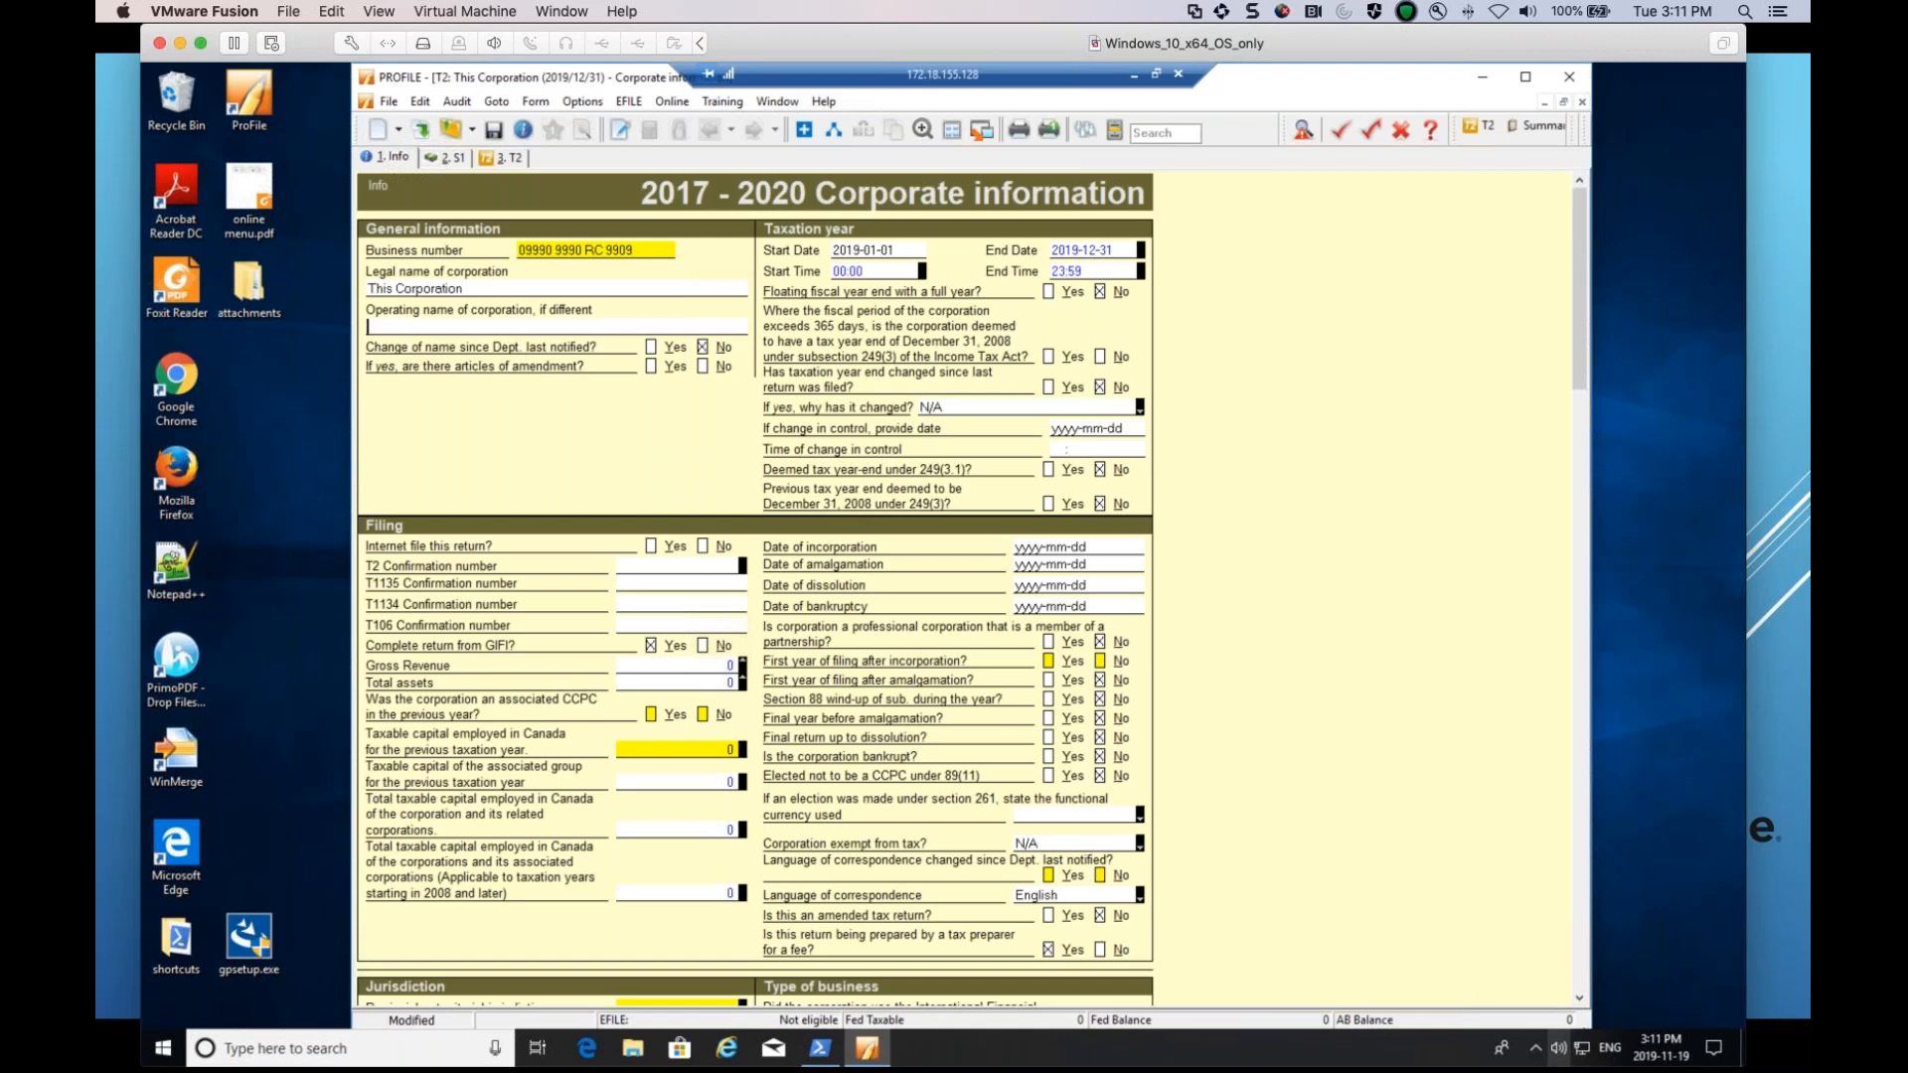
Switch back to the presentation slideshow and advance past the Questions slide to the Support slide.
{"action": "left_click", "coordinate": [1774, 679]}
{"action": "left_click", "coordinate": [1319, 676]}
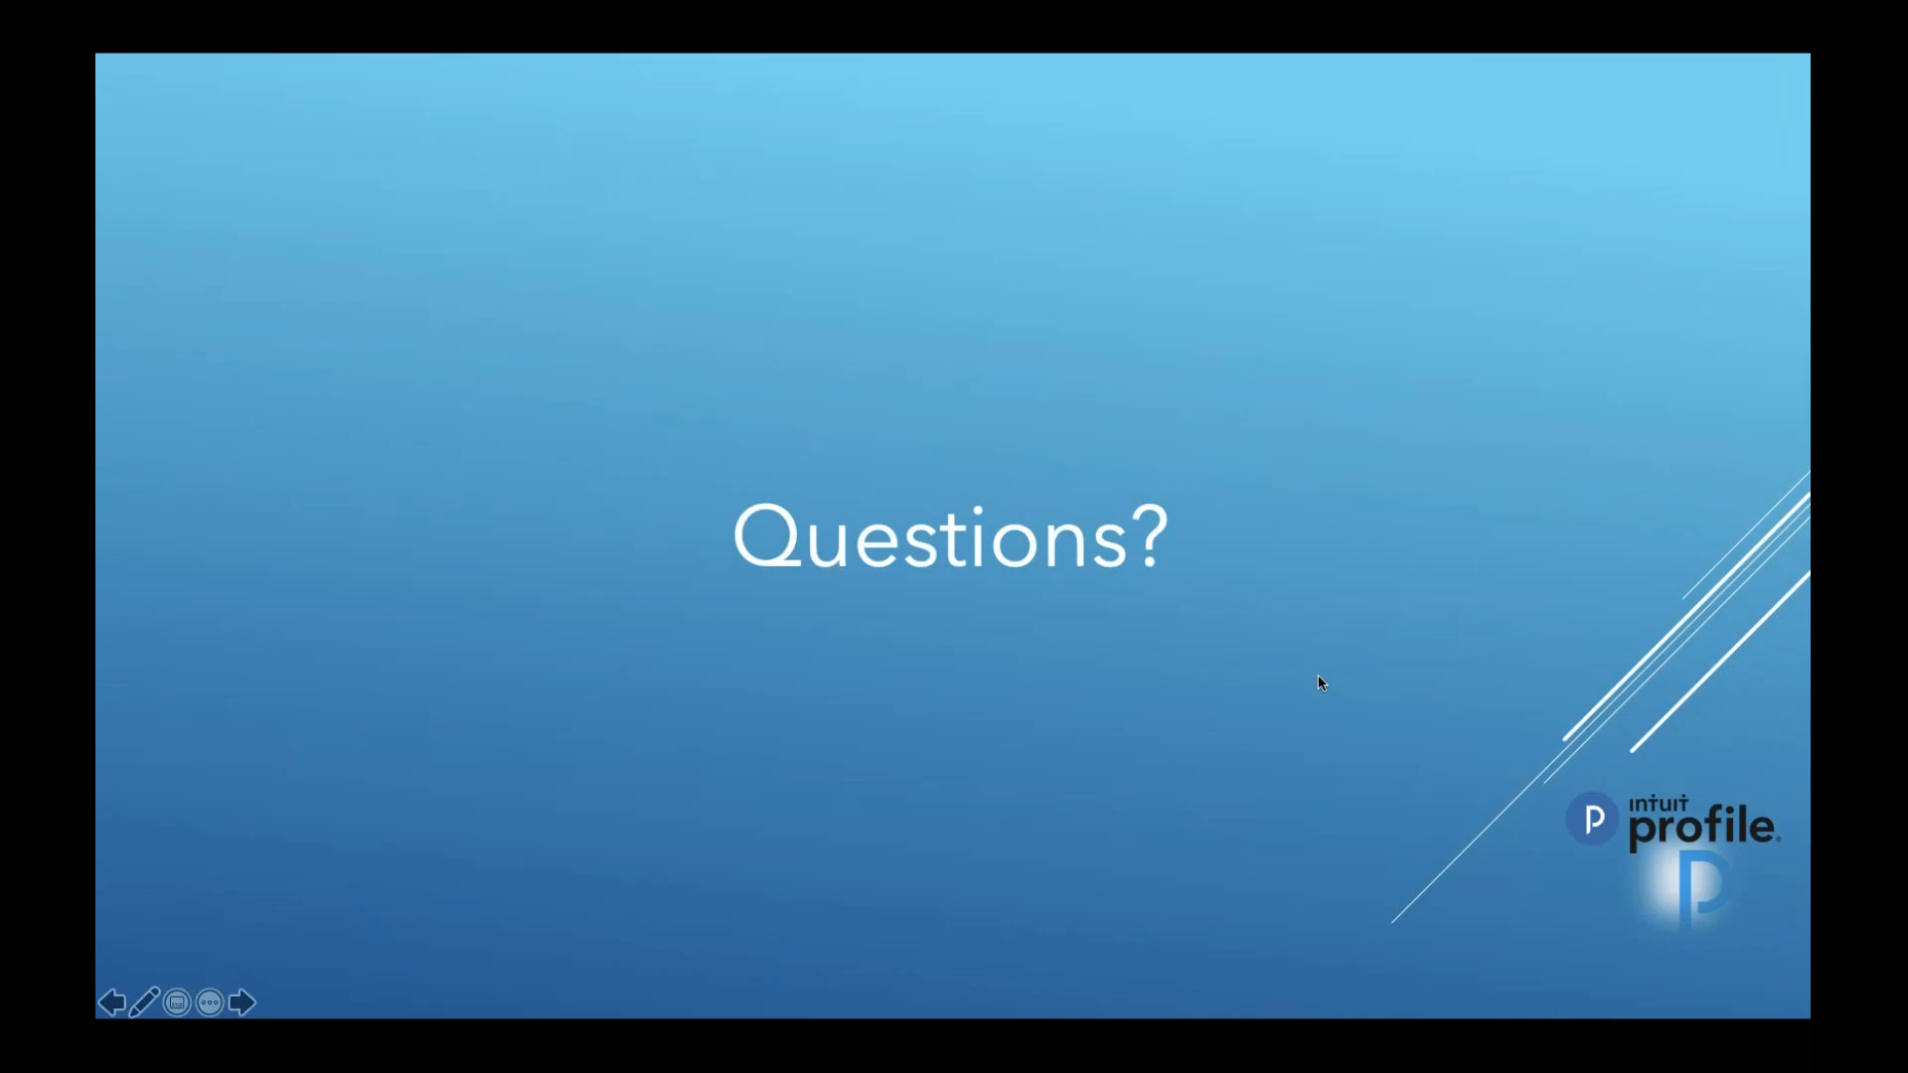
{"action": "left_click", "coordinate": [1317, 681]}
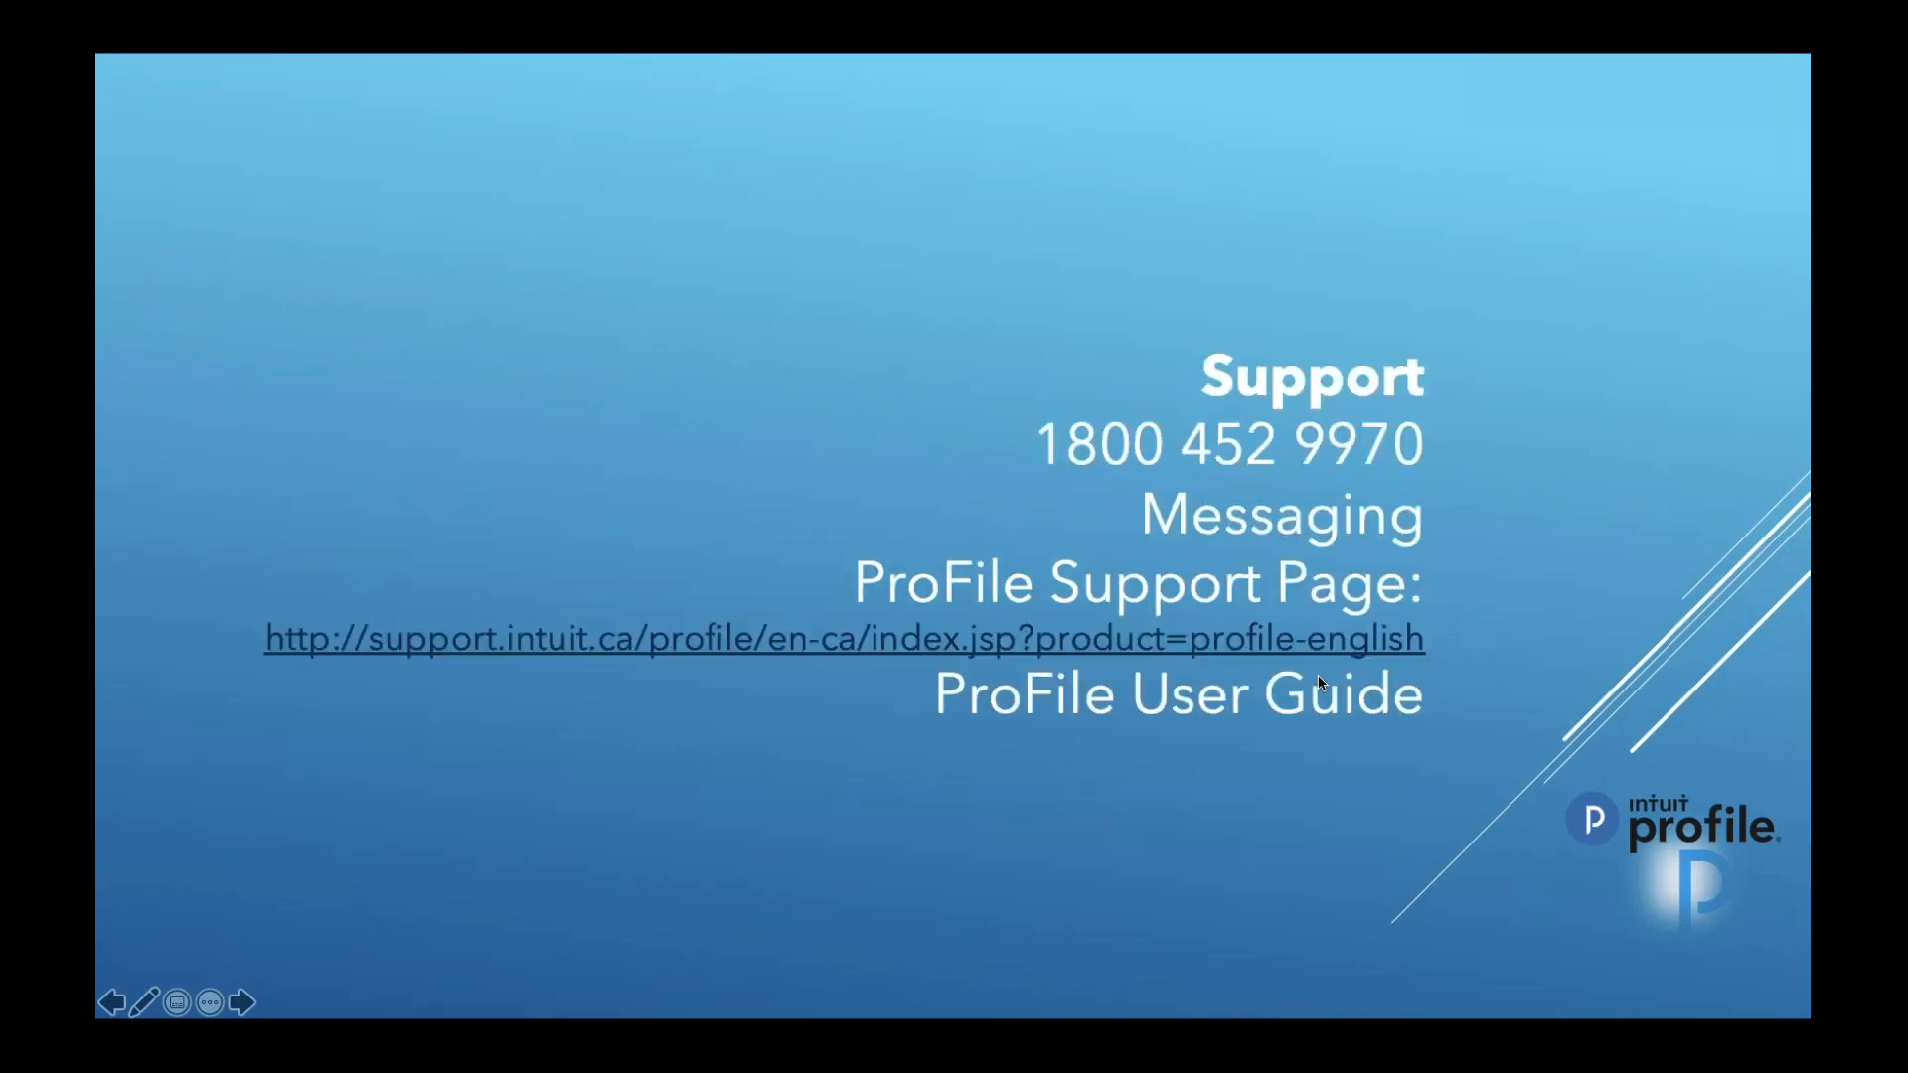